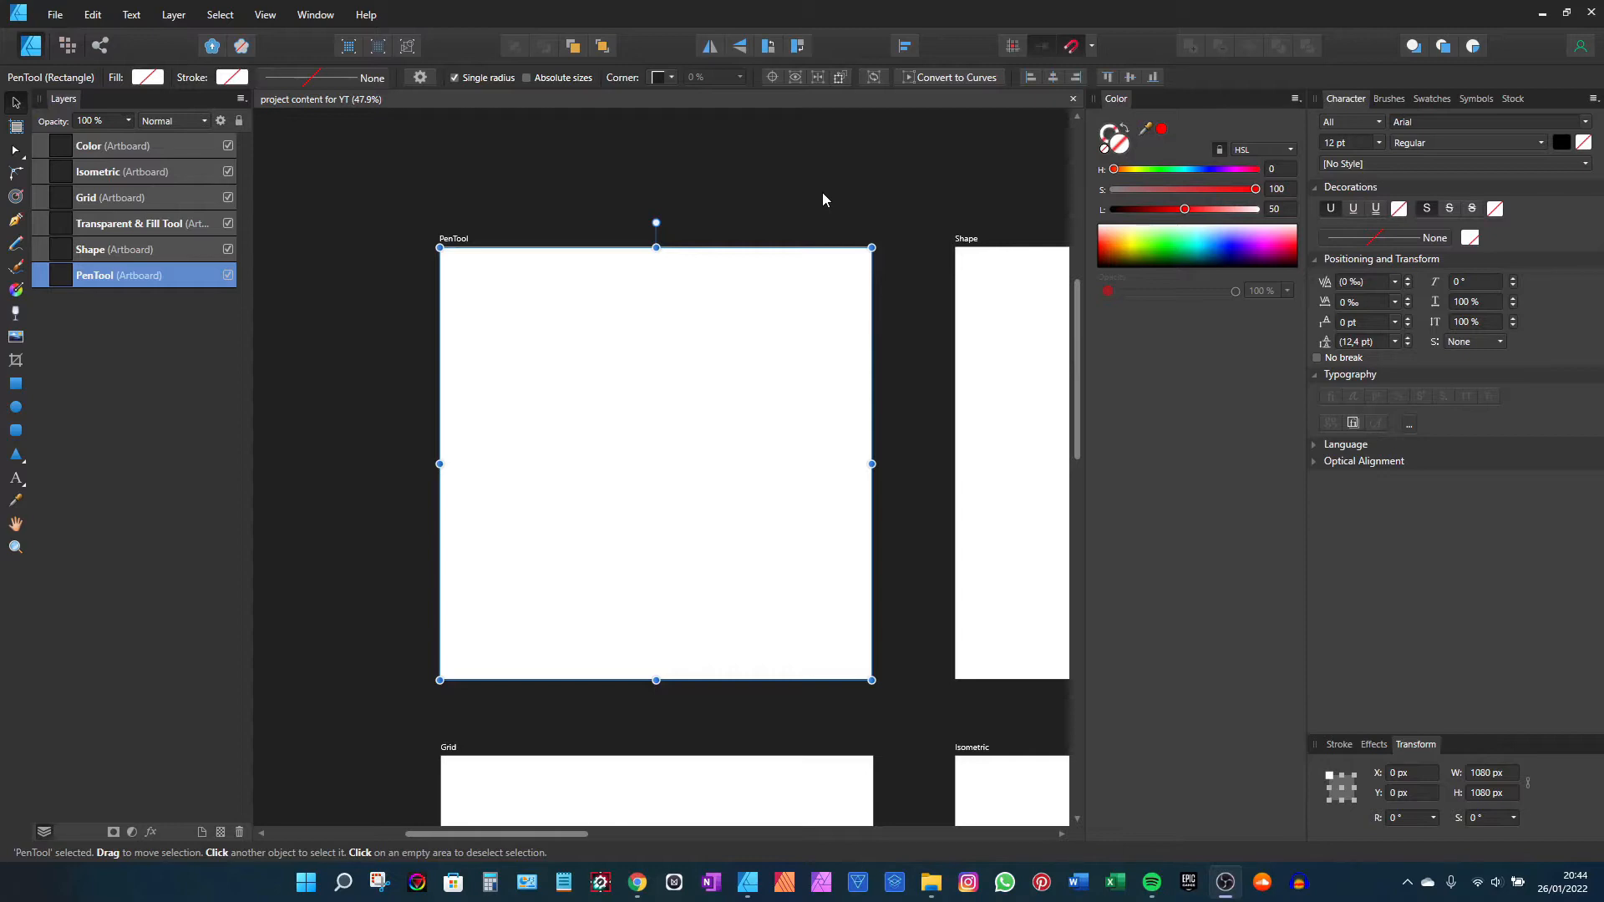
Step: Look over the document's artboards, from PenTool and Shape to Grid, Isometric and Color
{"action": "scroll", "coordinate": [870, 298], "scroll_direction": "down", "scroll_amount": 3}
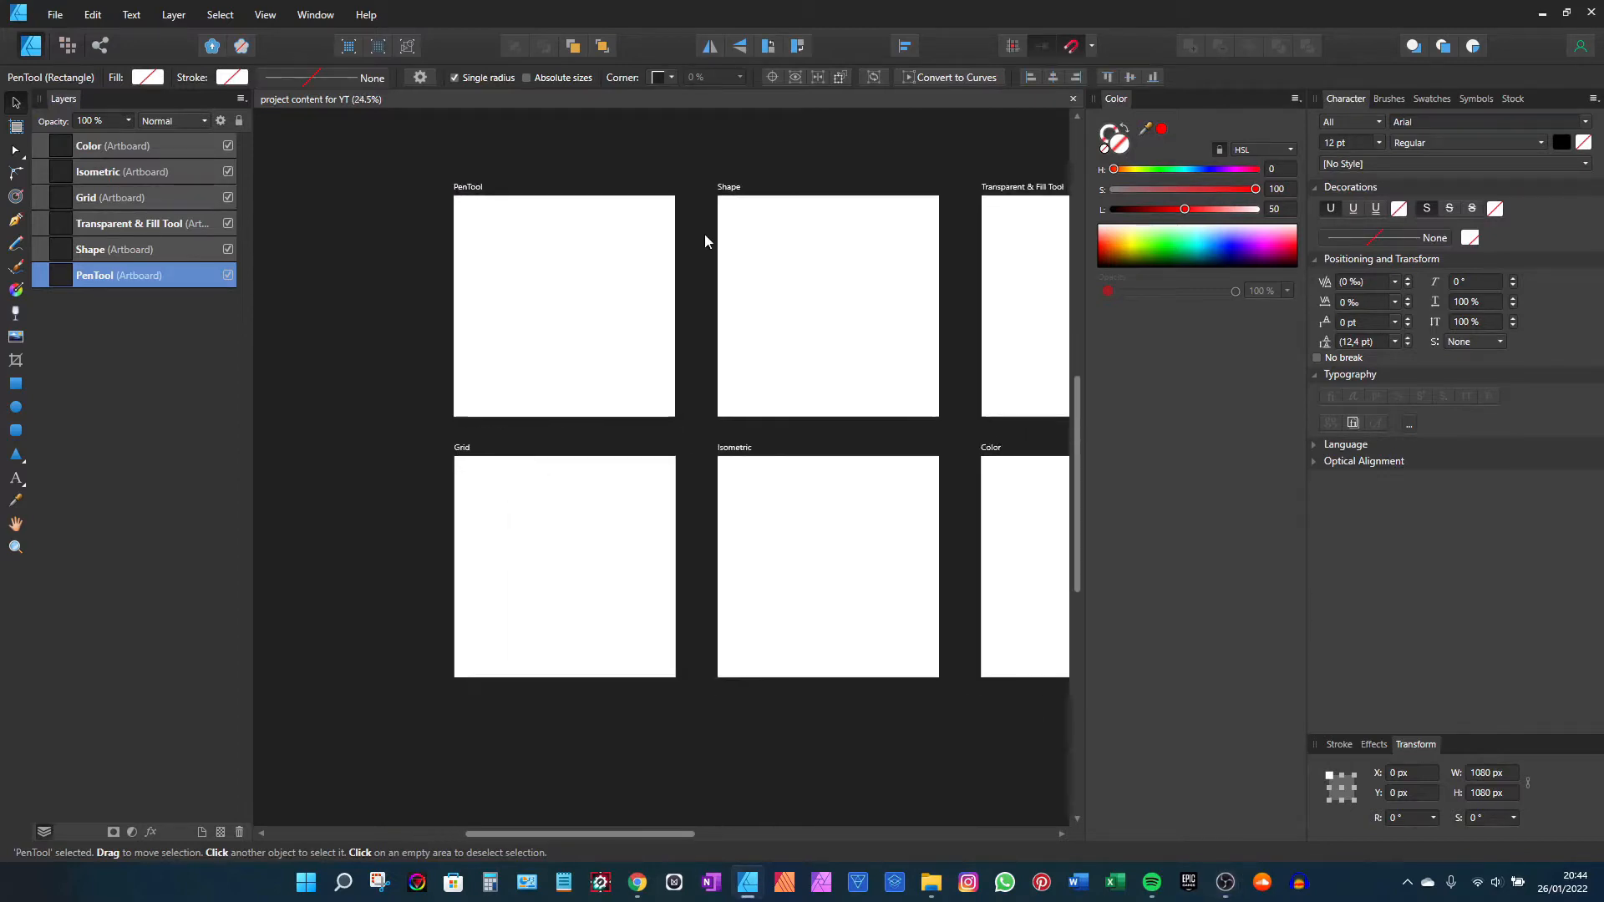
{"action": "left_click_drag", "start_coordinate": [706, 235], "coordinate": [630, 270]}
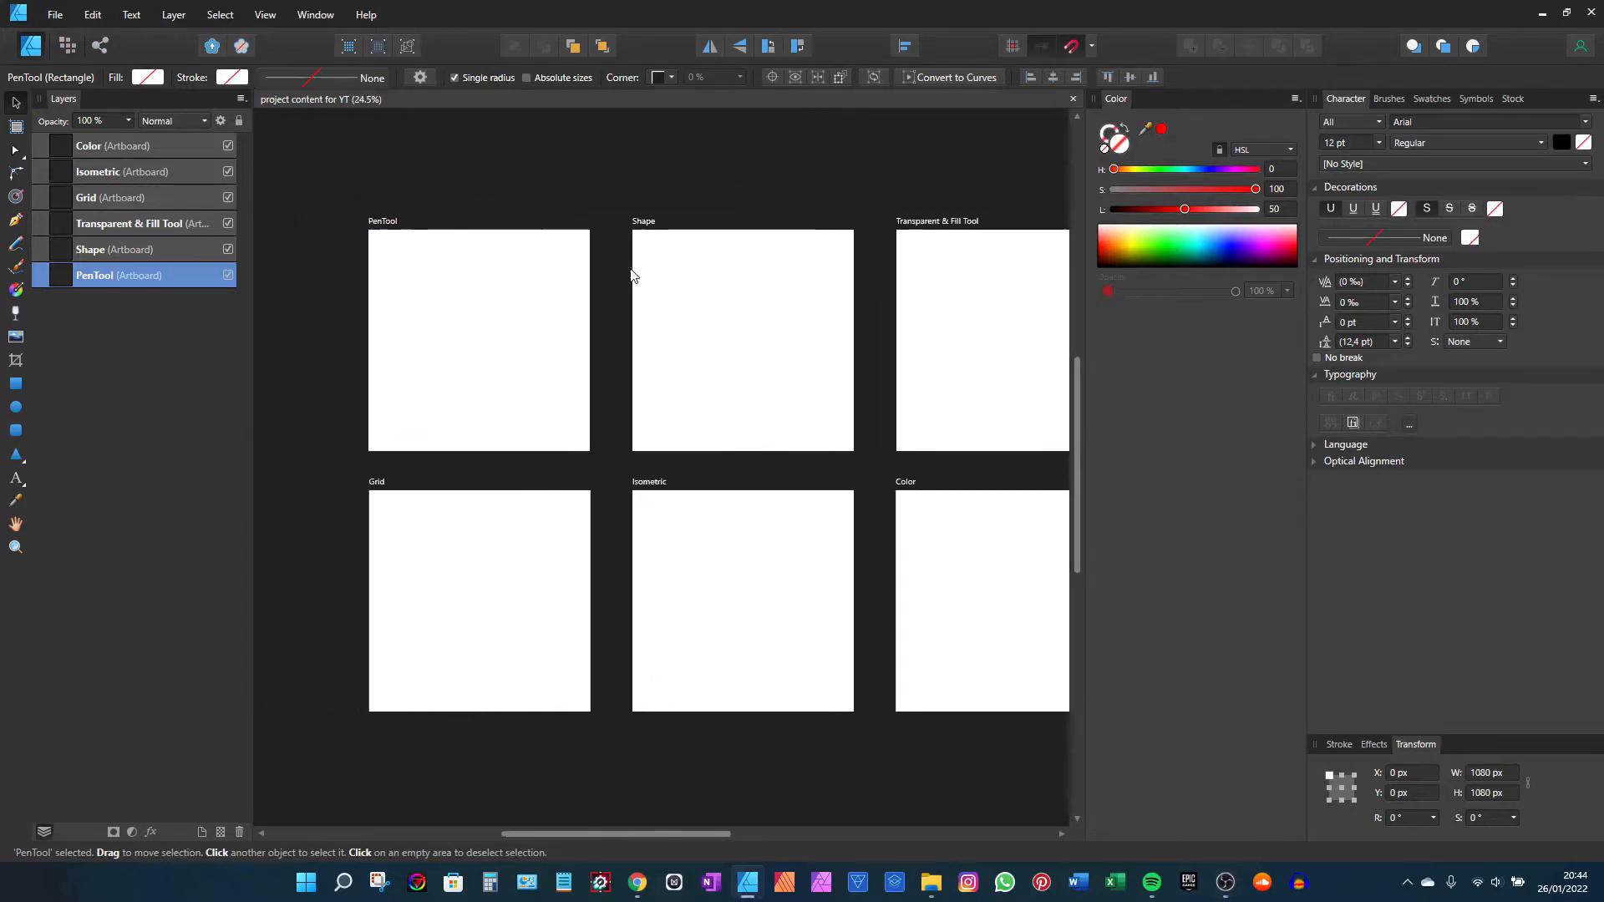
{"action": "scroll", "coordinate": [758, 263], "scroll_direction": "up", "scroll_amount": 4}
{"action": "scroll", "coordinate": [1001, 279], "scroll_direction": "down", "scroll_amount": 1}
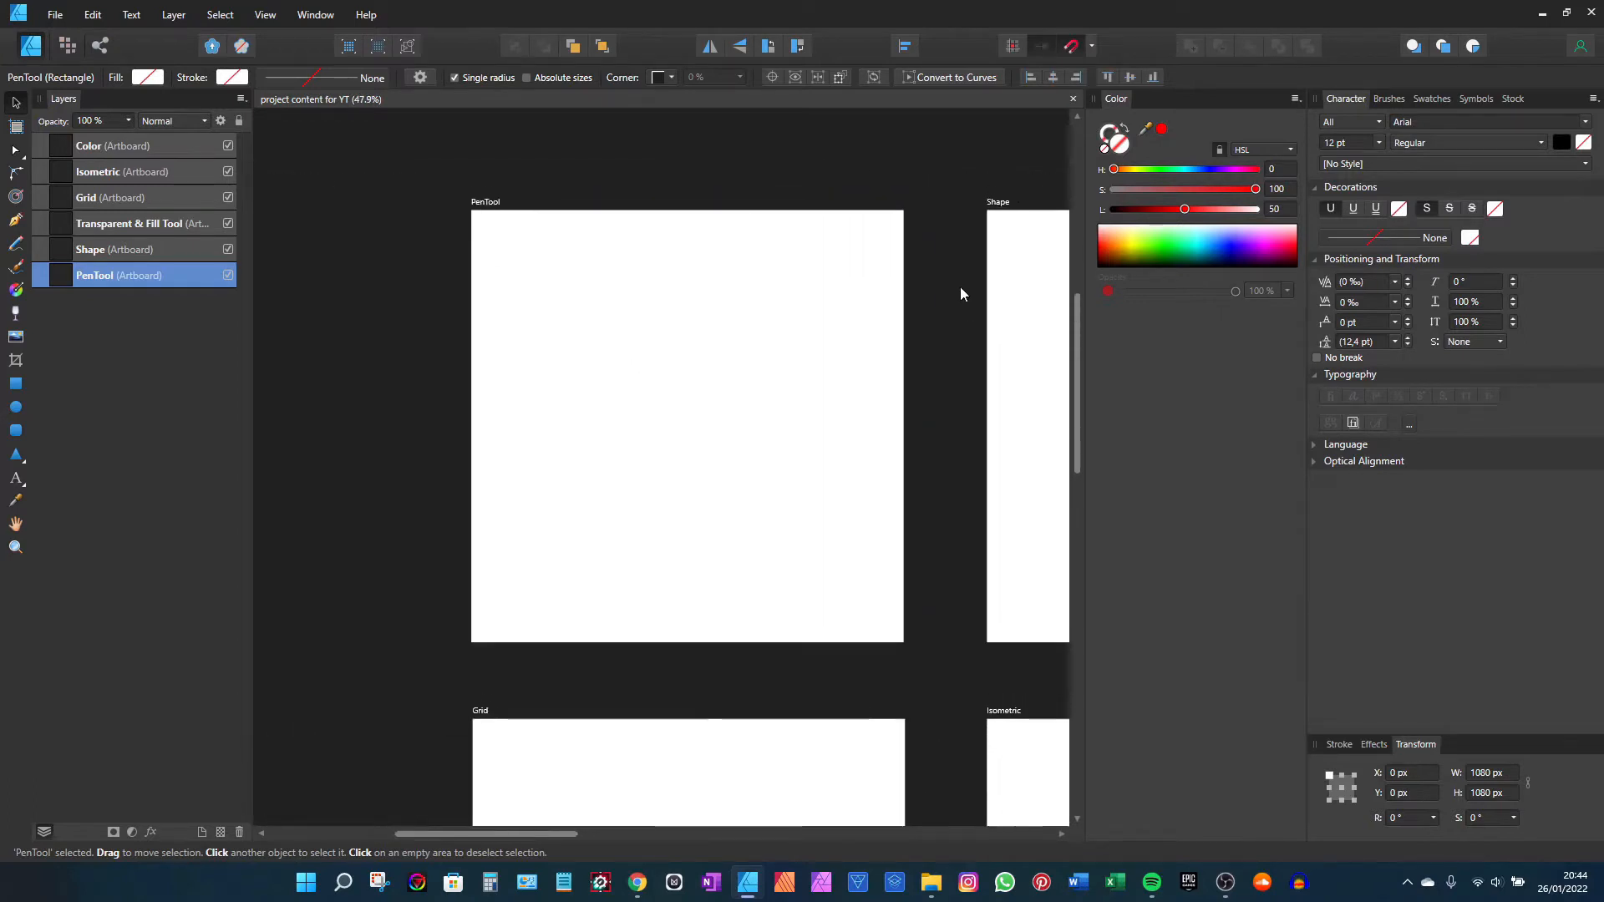
{"action": "scroll", "coordinate": [919, 318], "scroll_direction": "down", "scroll_amount": 2}
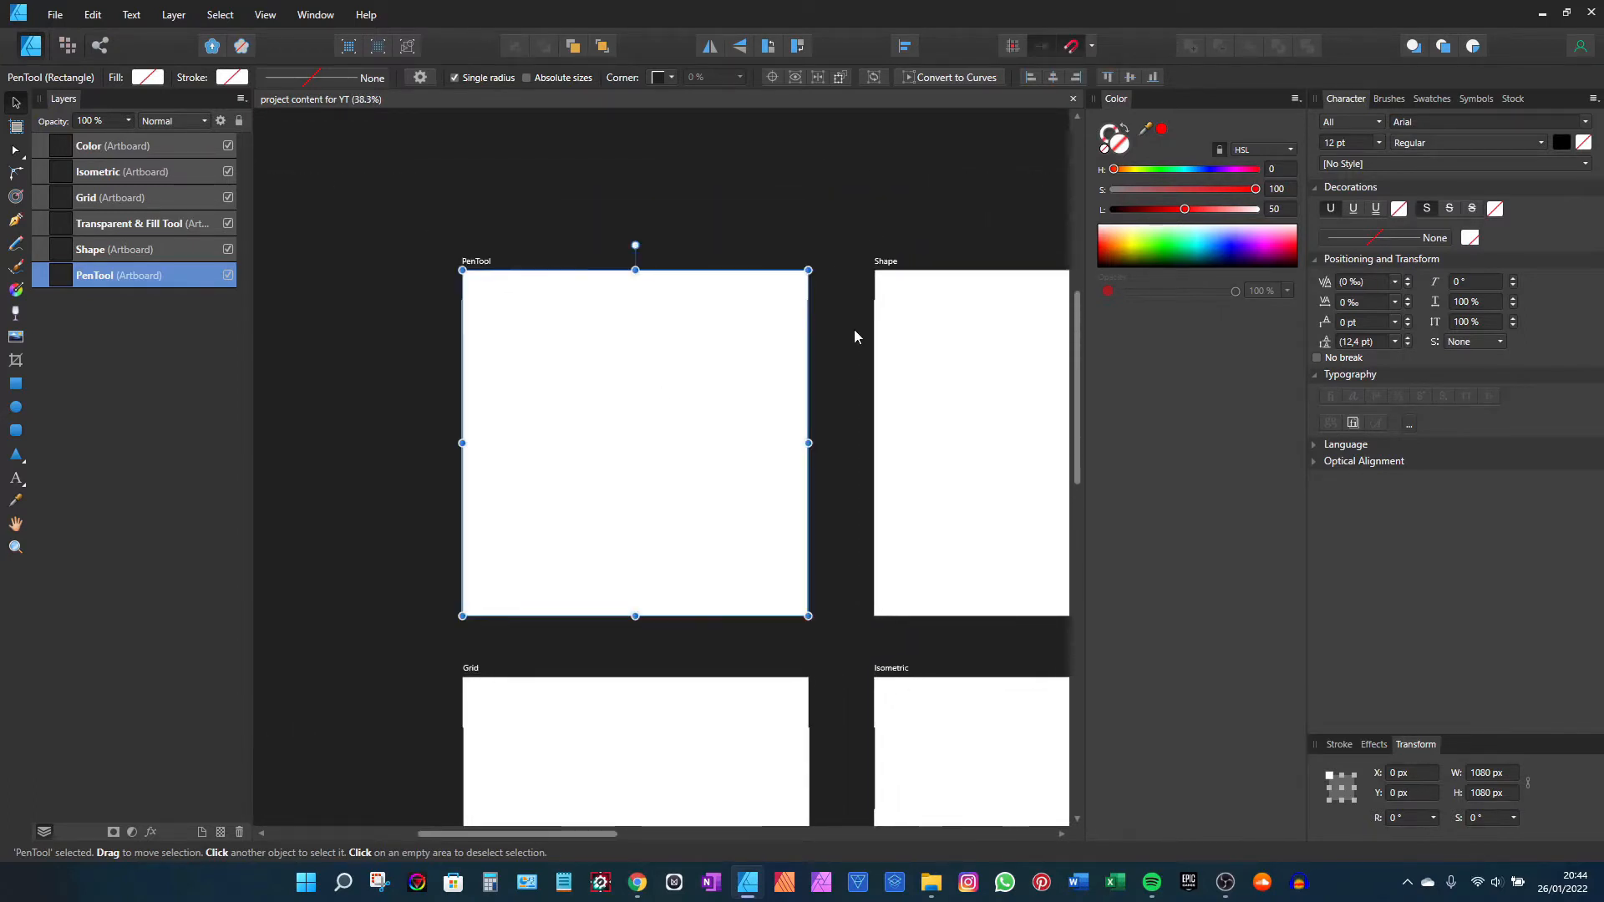
{"action": "left_click", "coordinate": [832, 189]}
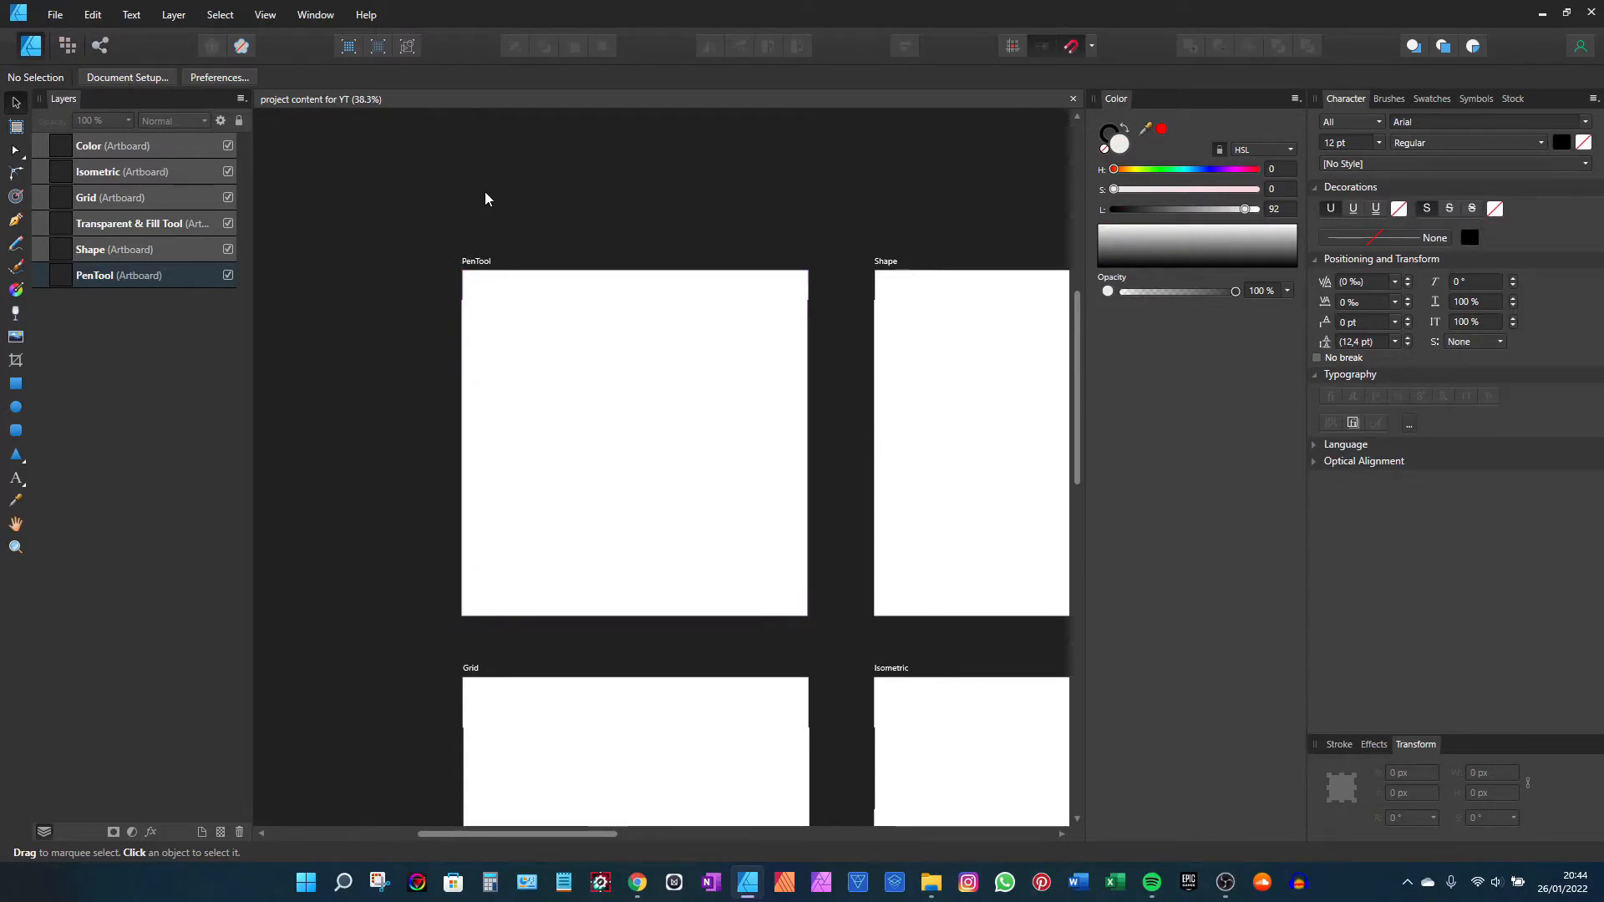
{"action": "left_click_drag", "start_coordinate": [485, 193], "coordinate": [482, 176]}
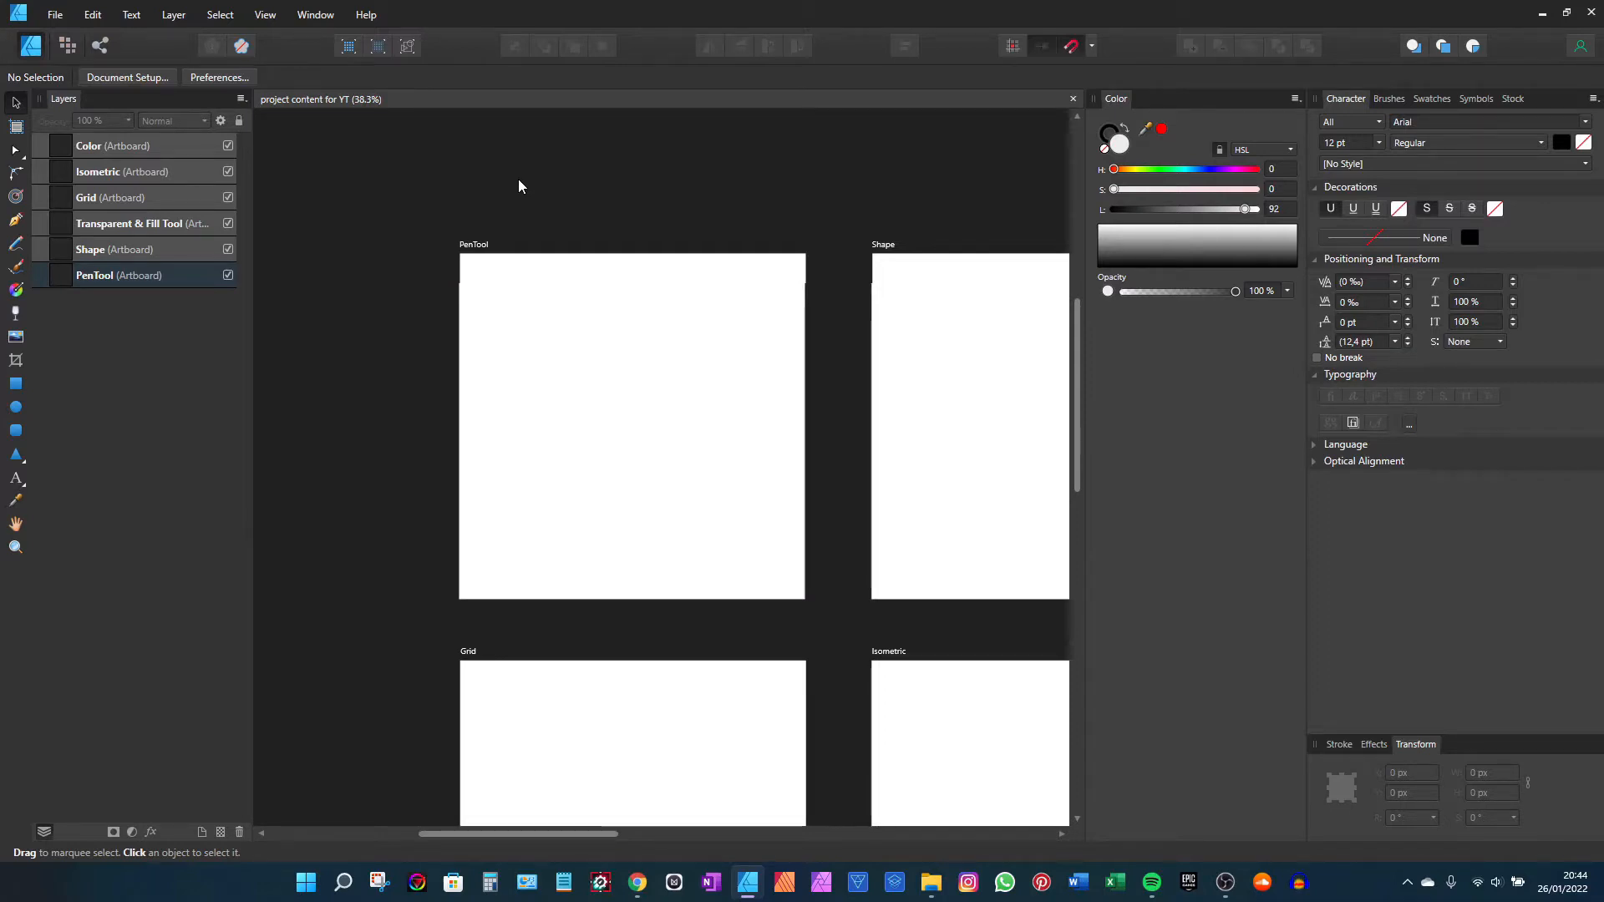
{"action": "left_click_drag", "start_coordinate": [818, 259], "coordinate": [825, 289]}
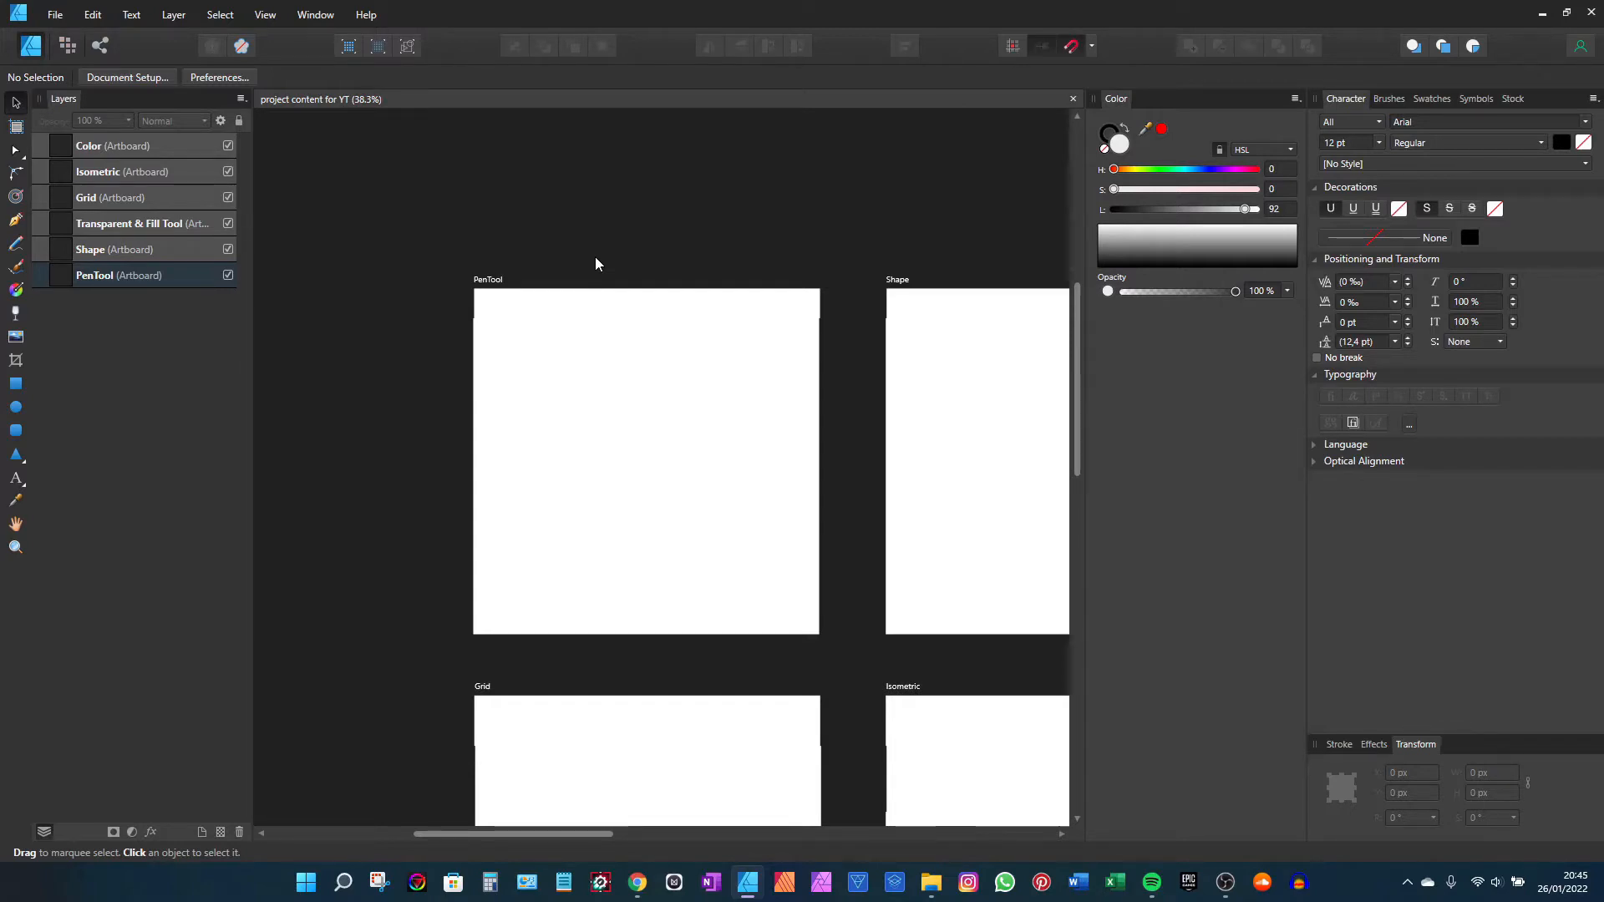
{"action": "left_click_drag", "start_coordinate": [581, 251], "coordinate": [603, 253]}
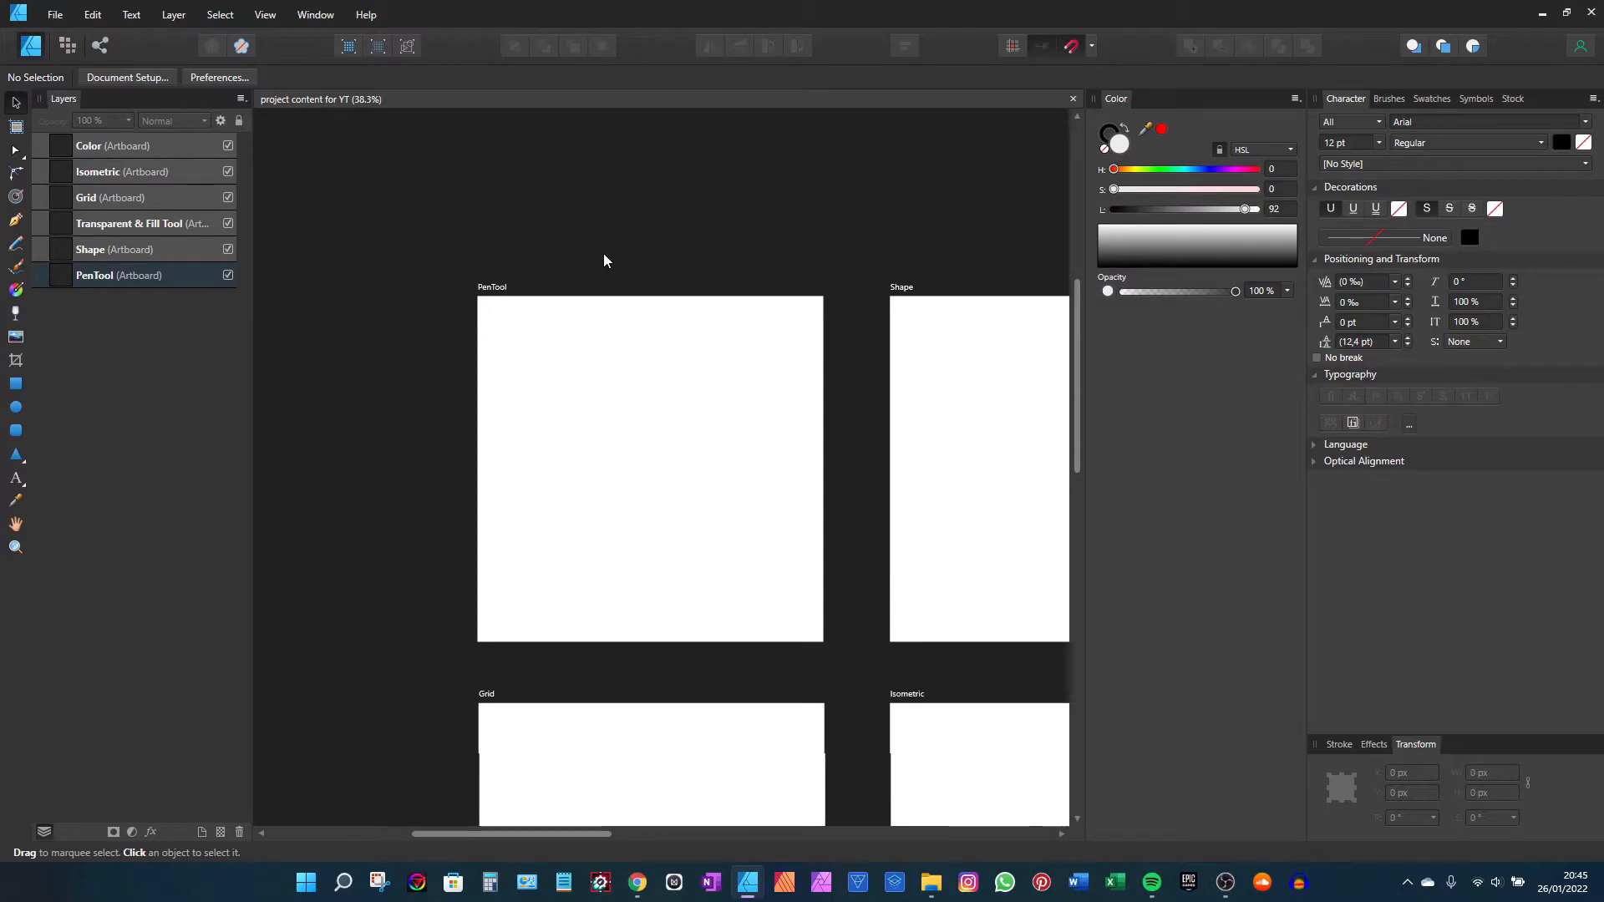
{"action": "scroll", "coordinate": [518, 272], "scroll_direction": "up", "scroll_amount": 2}
{"action": "left_click_drag", "start_coordinate": [518, 273], "coordinate": [471, 164]}
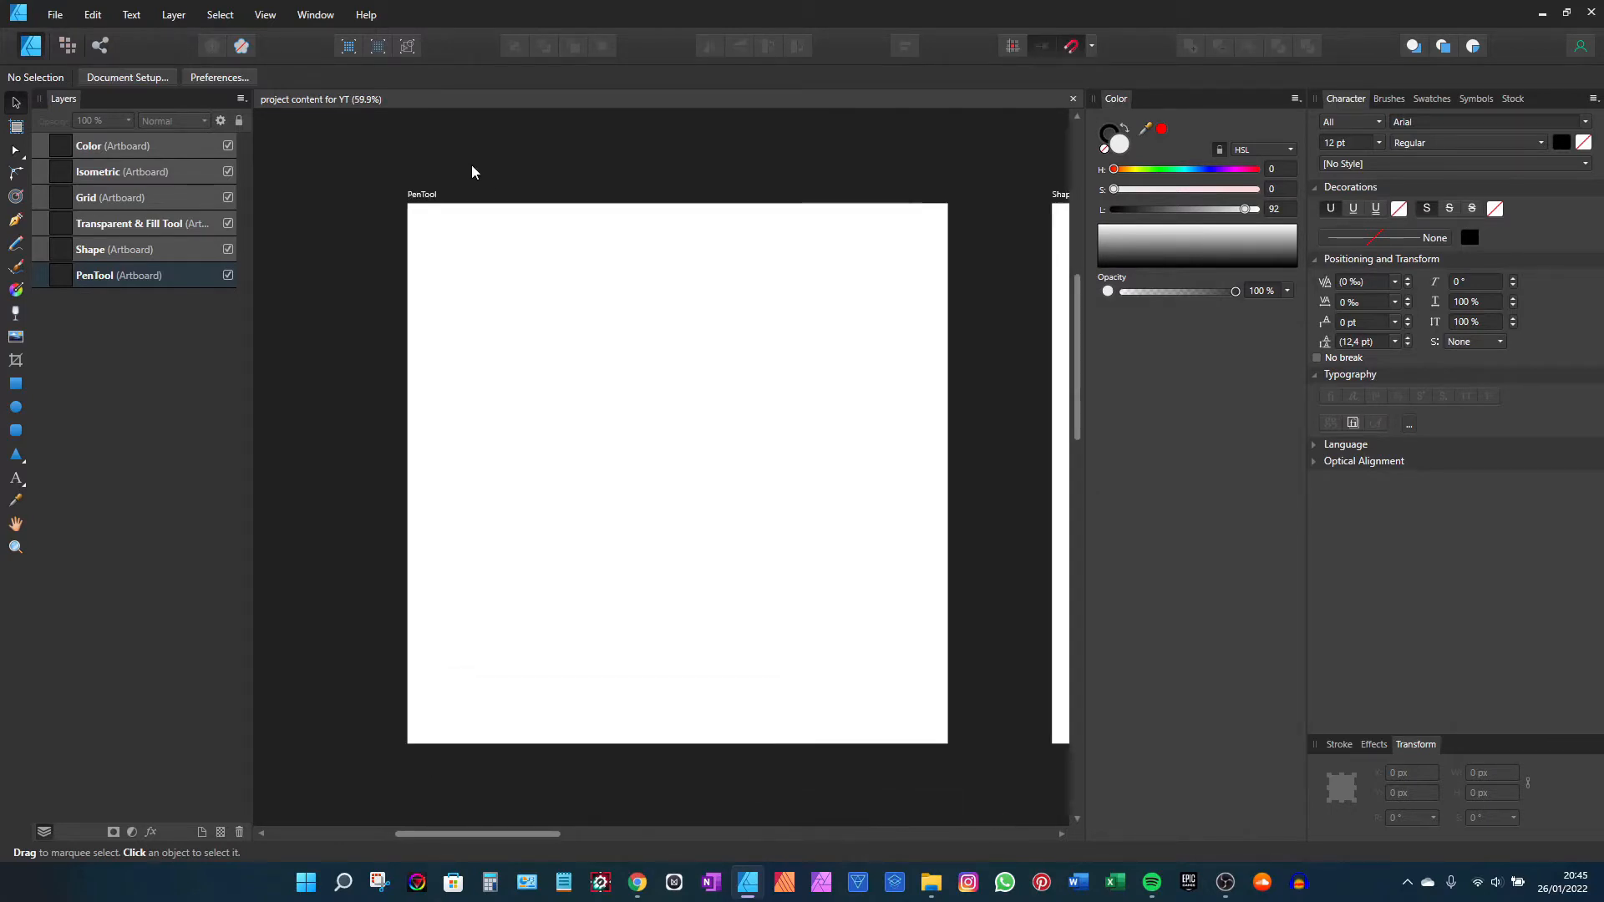
Step: Draw a straight horizontal line with the Pen tool across the upper part of the PenTool artboard, ending at about X 840 px, Y 320 px
{"action": "left_click", "coordinate": [426, 207]}
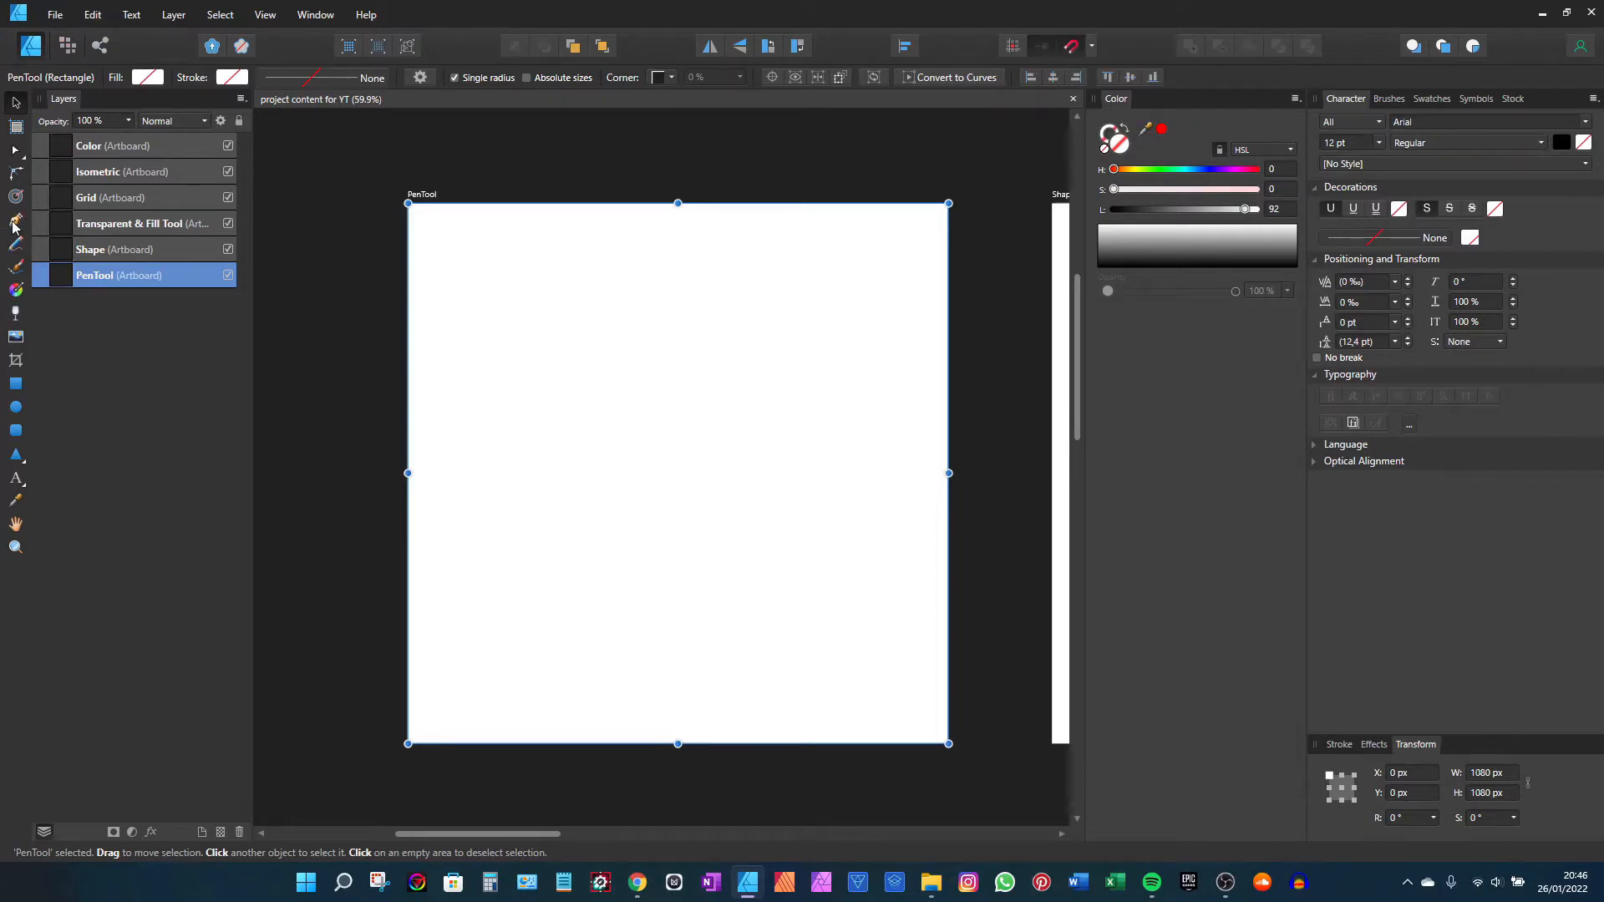
{"action": "key", "text": "p"}
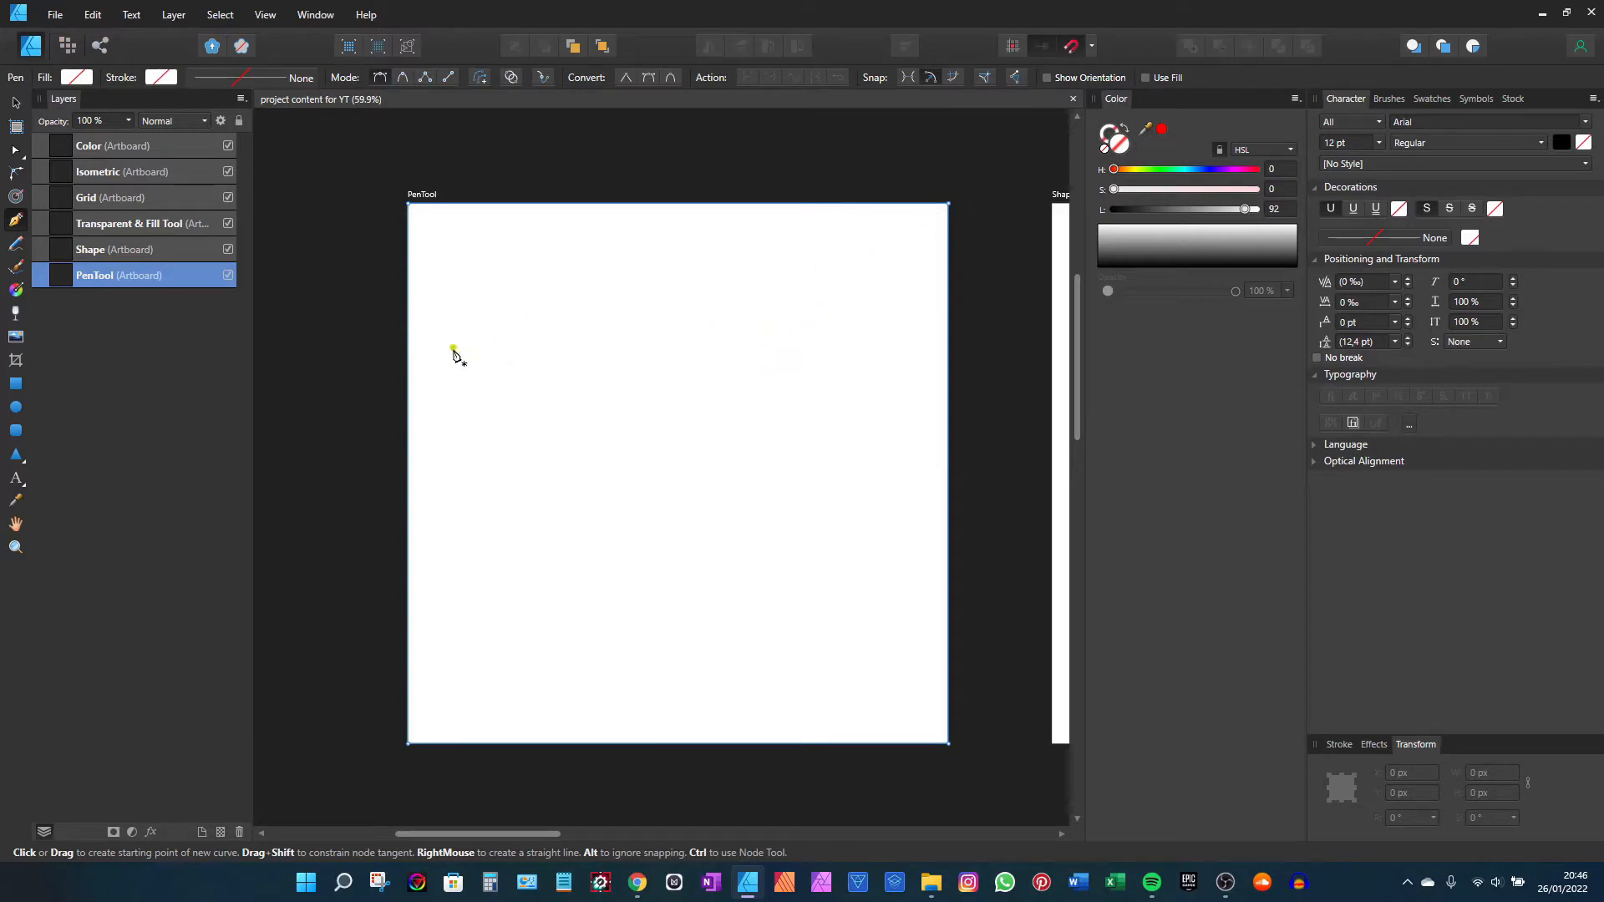
{"action": "left_click", "coordinate": [482, 364]}
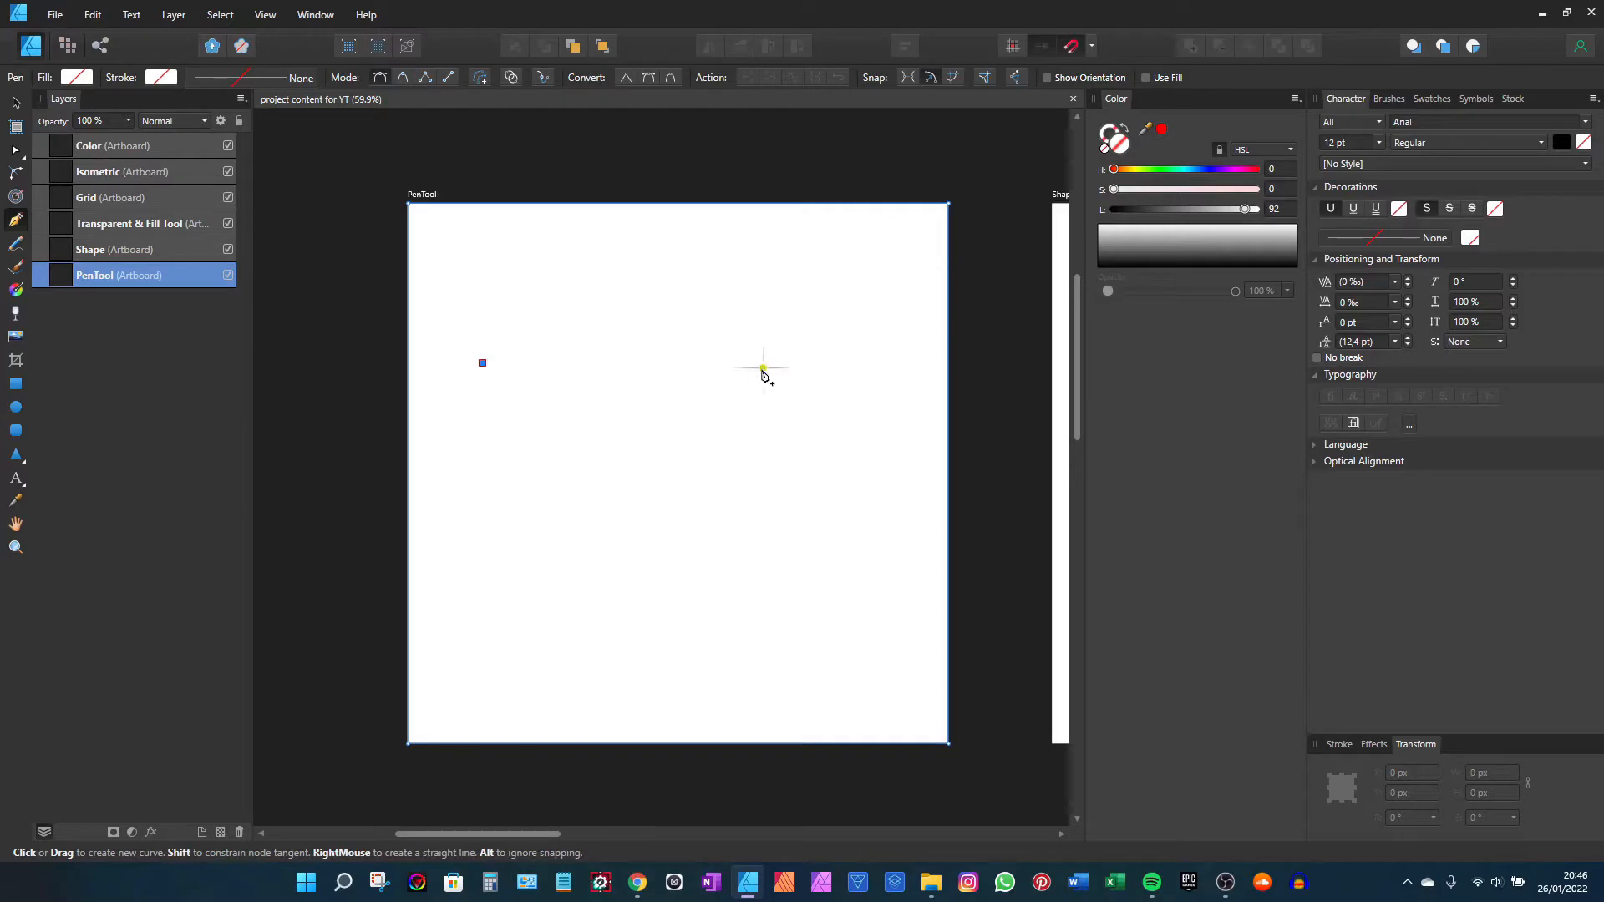
{"action": "left_click", "coordinate": [828, 364]}
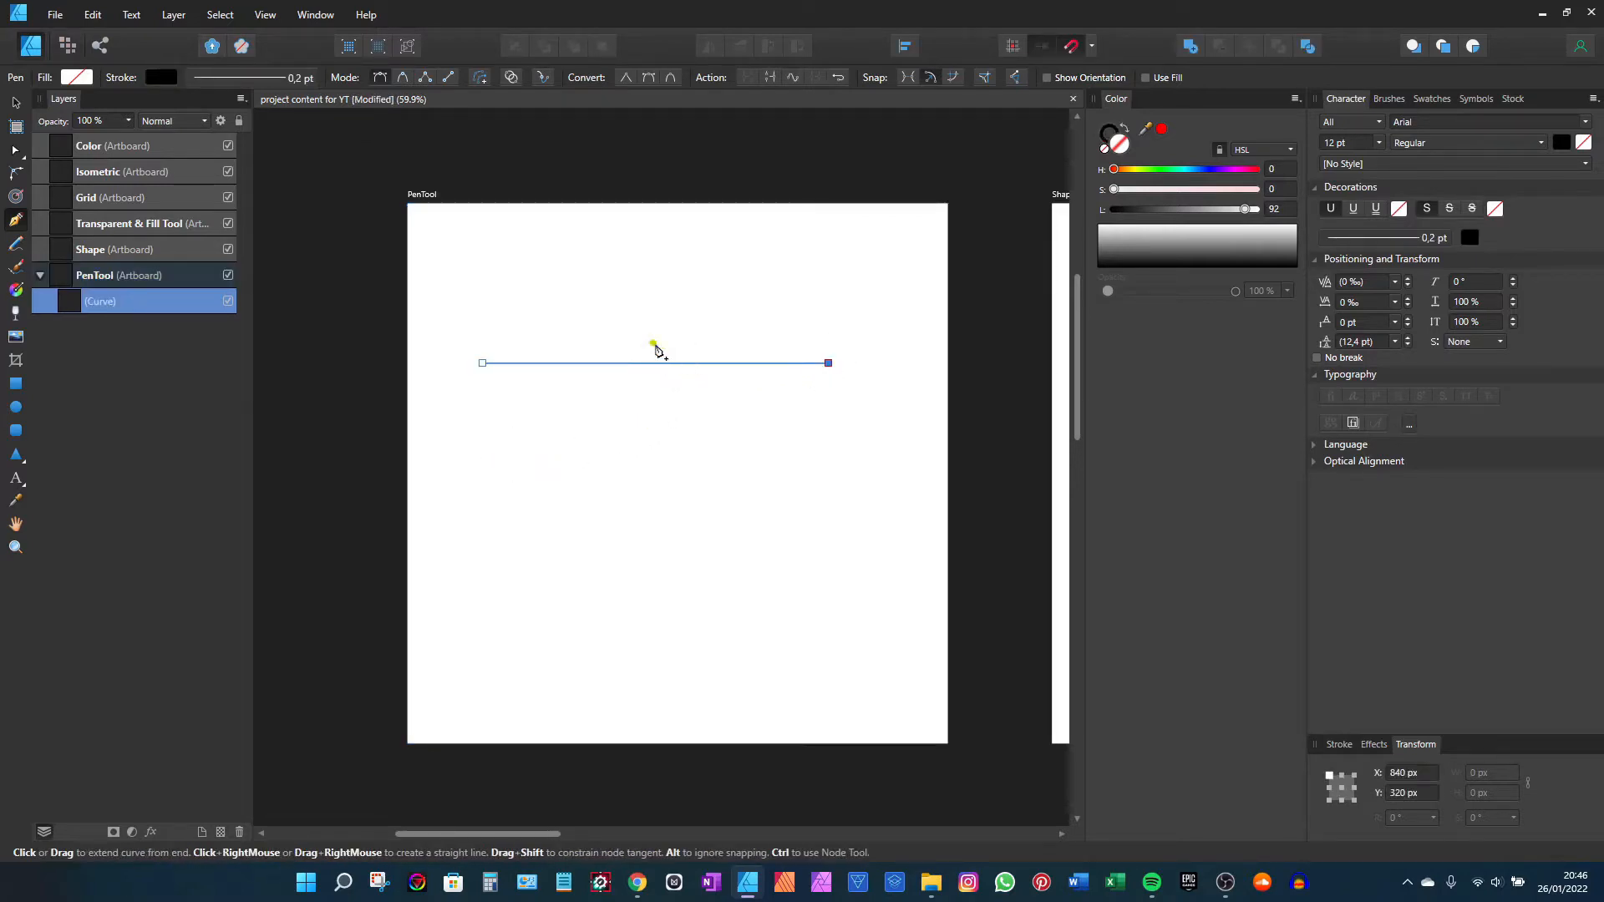
Step: Set the line's stroke width to 7,8 pt and shift the line slightly up and to the right on the artboard
{"action": "left_click", "coordinate": [1107, 132]}
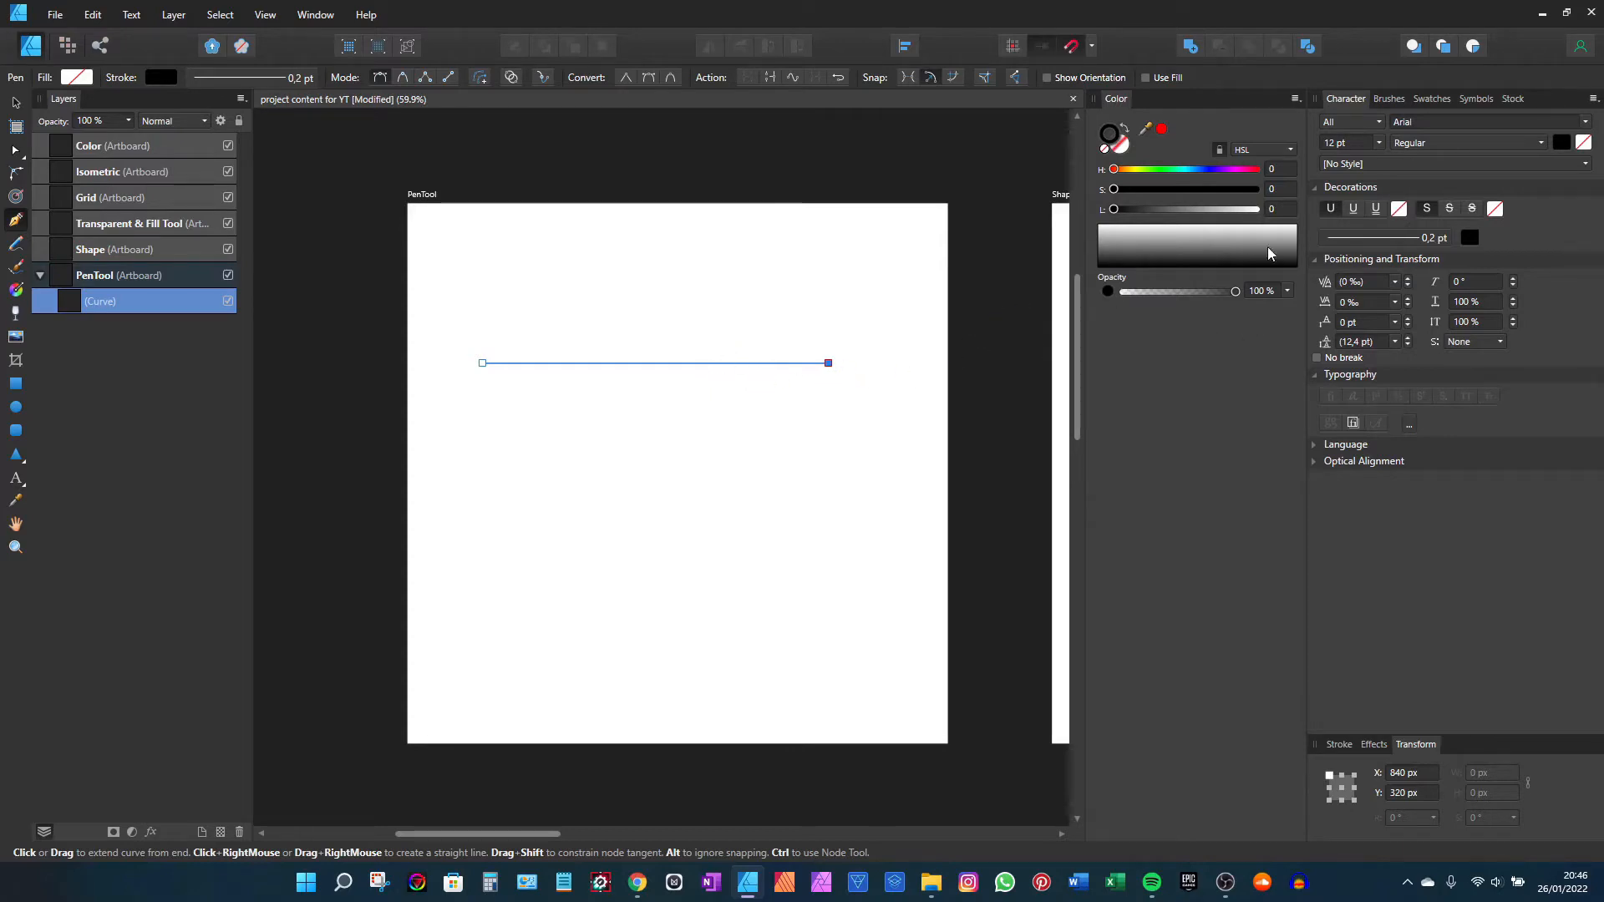
{"action": "left_click", "coordinate": [1335, 743]}
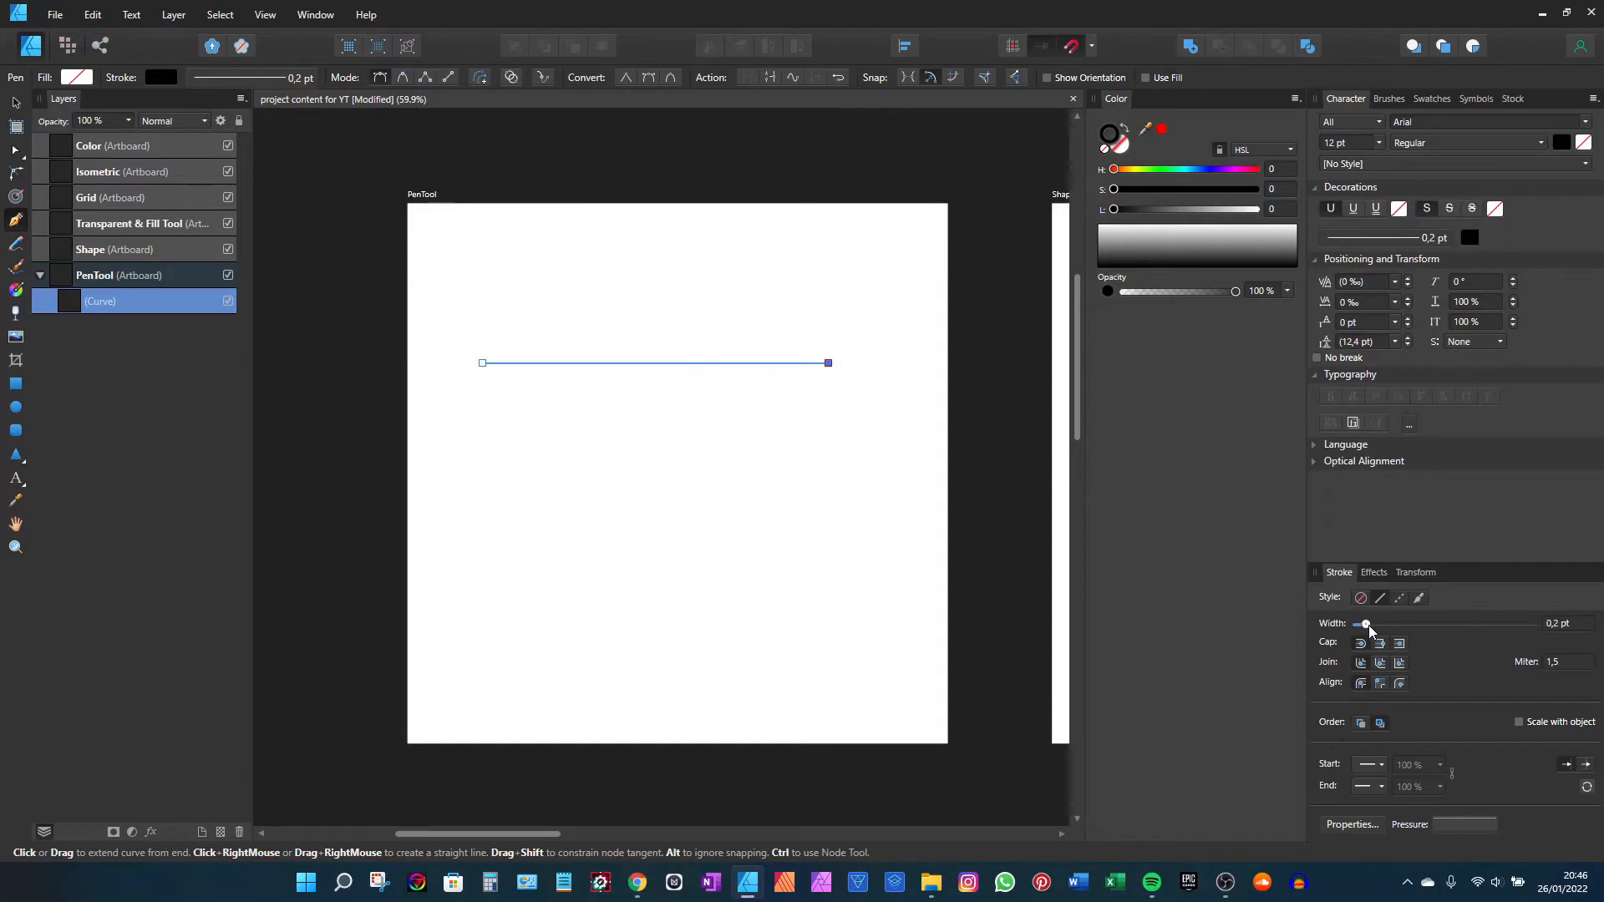
{"action": "left_click_drag", "start_coordinate": [1369, 626], "coordinate": [1423, 623]}
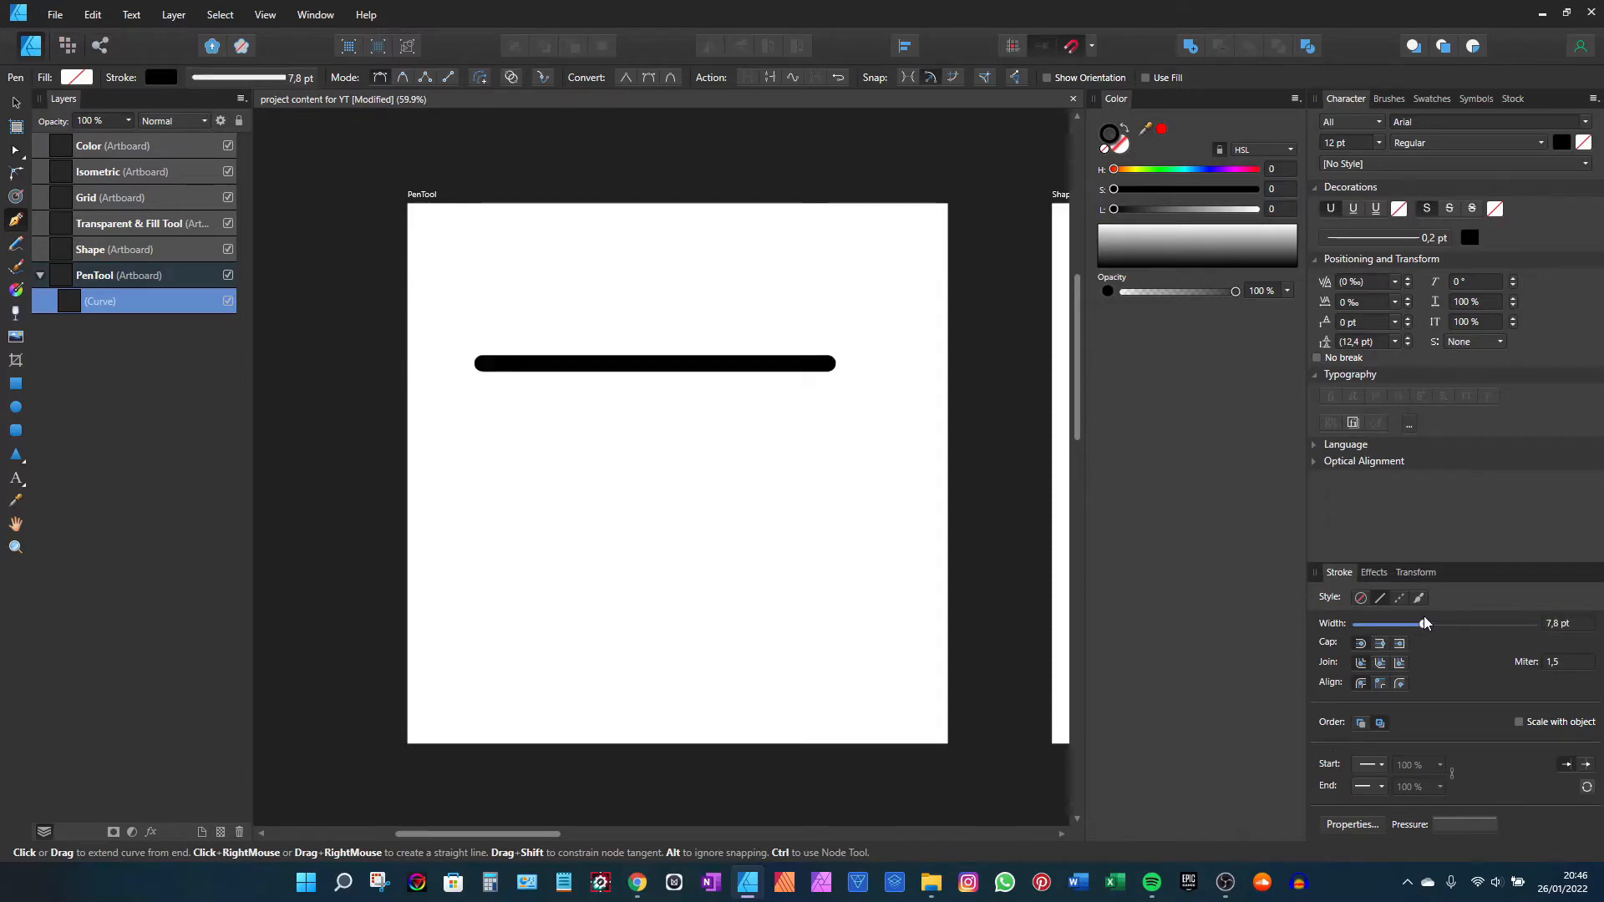
{"action": "left_click", "coordinate": [17, 104]}
{"action": "mouse_move", "coordinate": [608, 364]}
{"action": "left_mouse_down"}
{"action": "mouse_move", "coordinate": [638, 374]}
{"action": "mouse_move", "coordinate": [633, 404]}
{"action": "mouse_move", "coordinate": [617, 356]}
{"action": "left_mouse_up"}
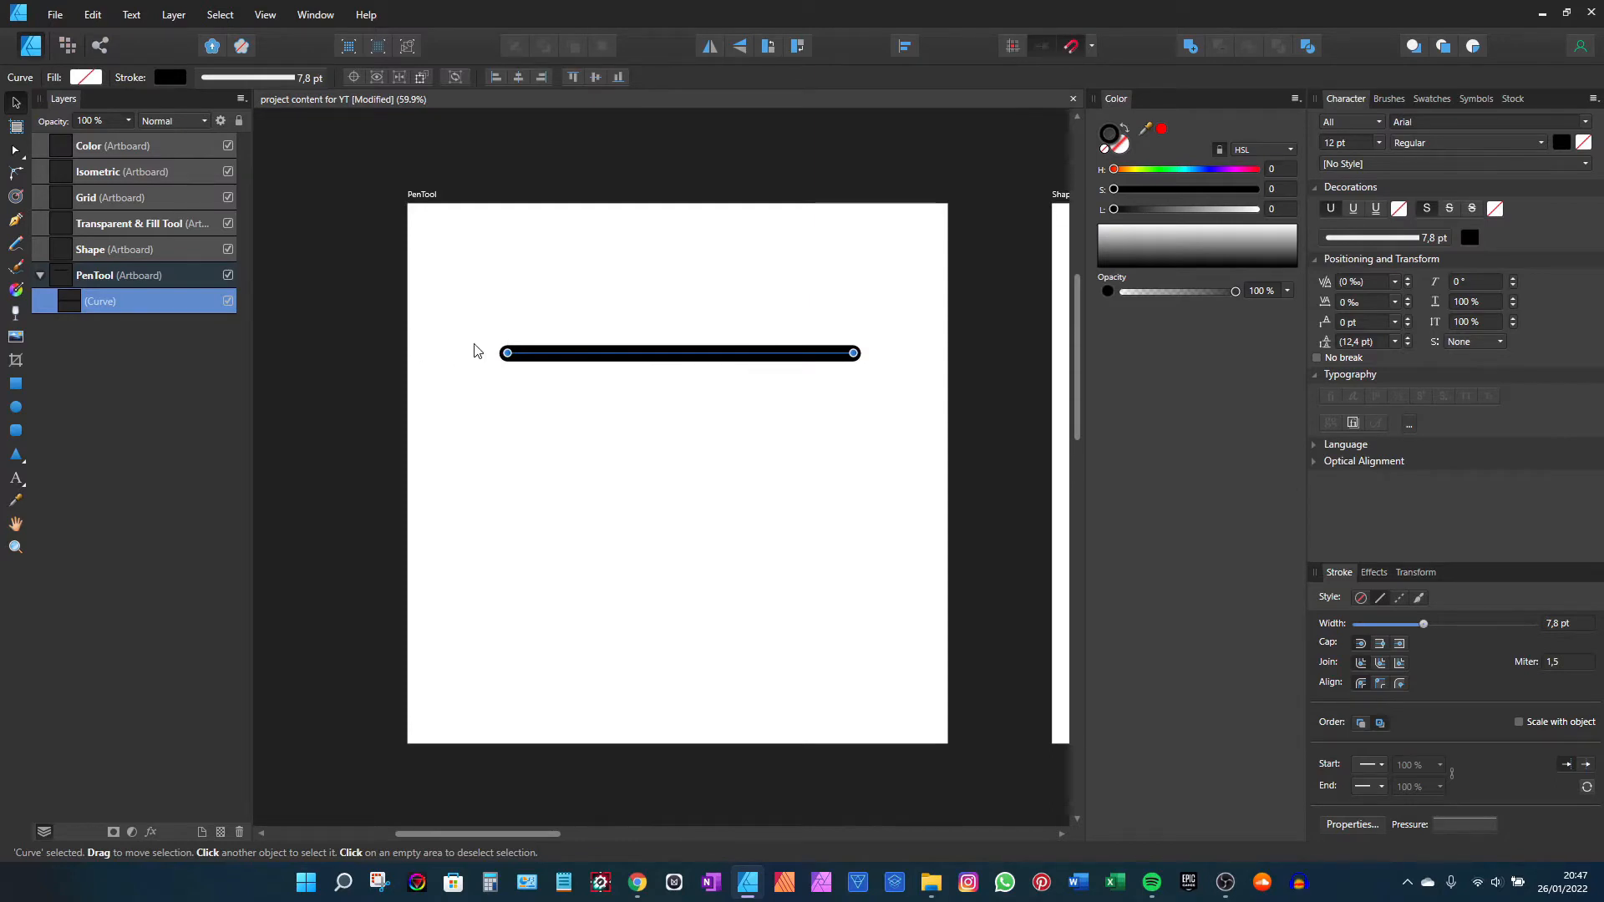
Step: Draw a second horizontal line with the Pen tool below the first, aligned with its ends, and end the curve
{"action": "left_click", "coordinate": [16, 220]}
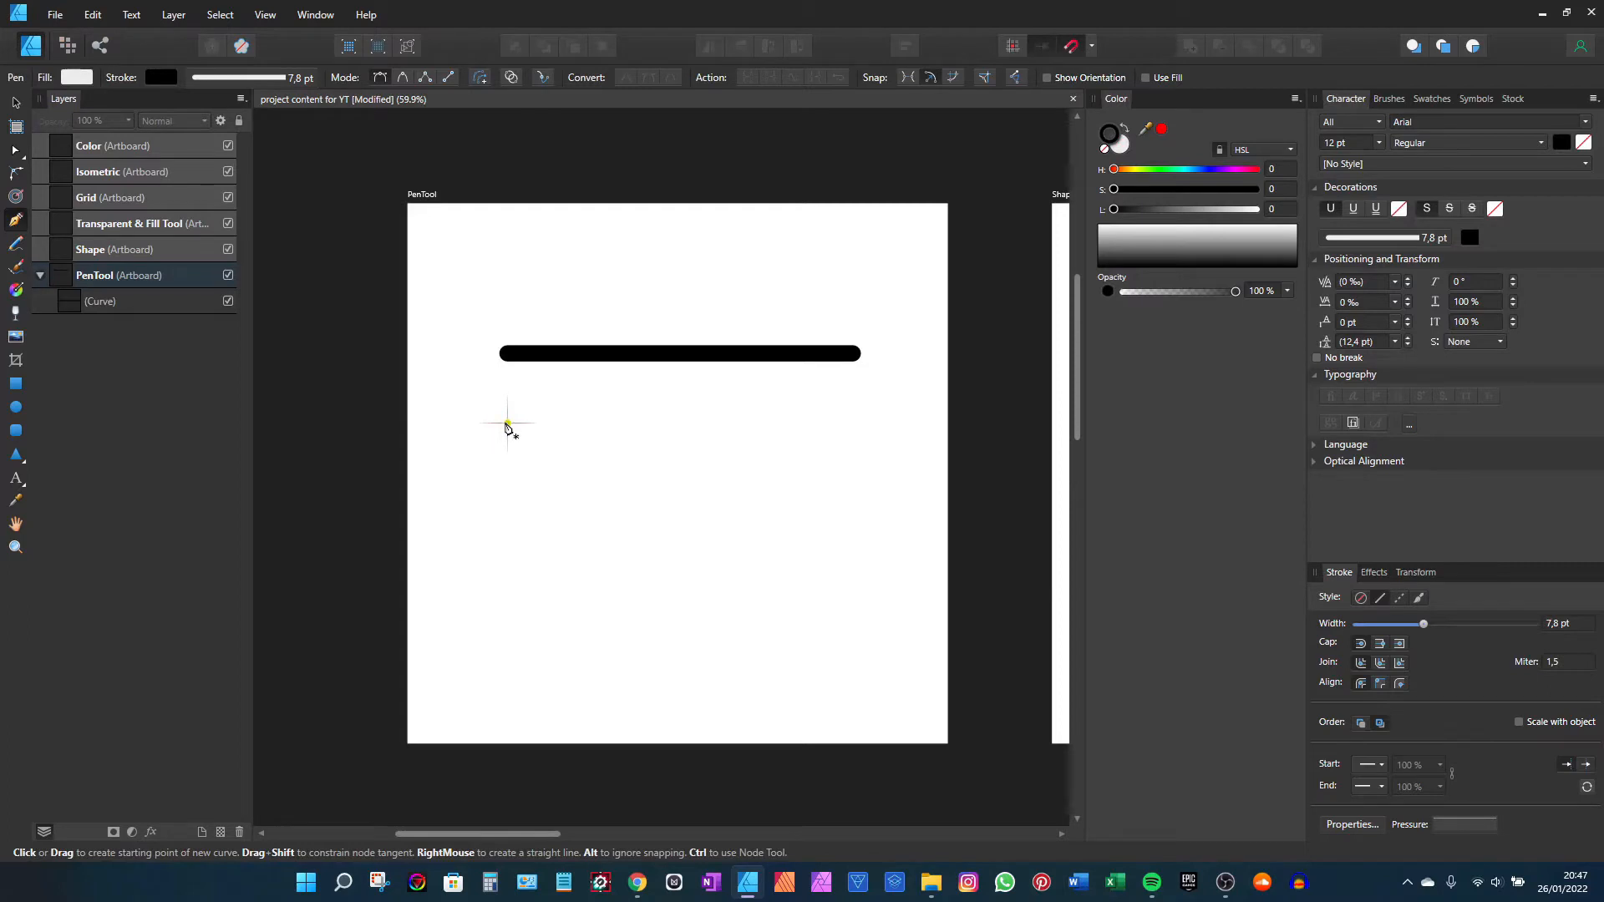
{"action": "left_click", "coordinate": [507, 424]}
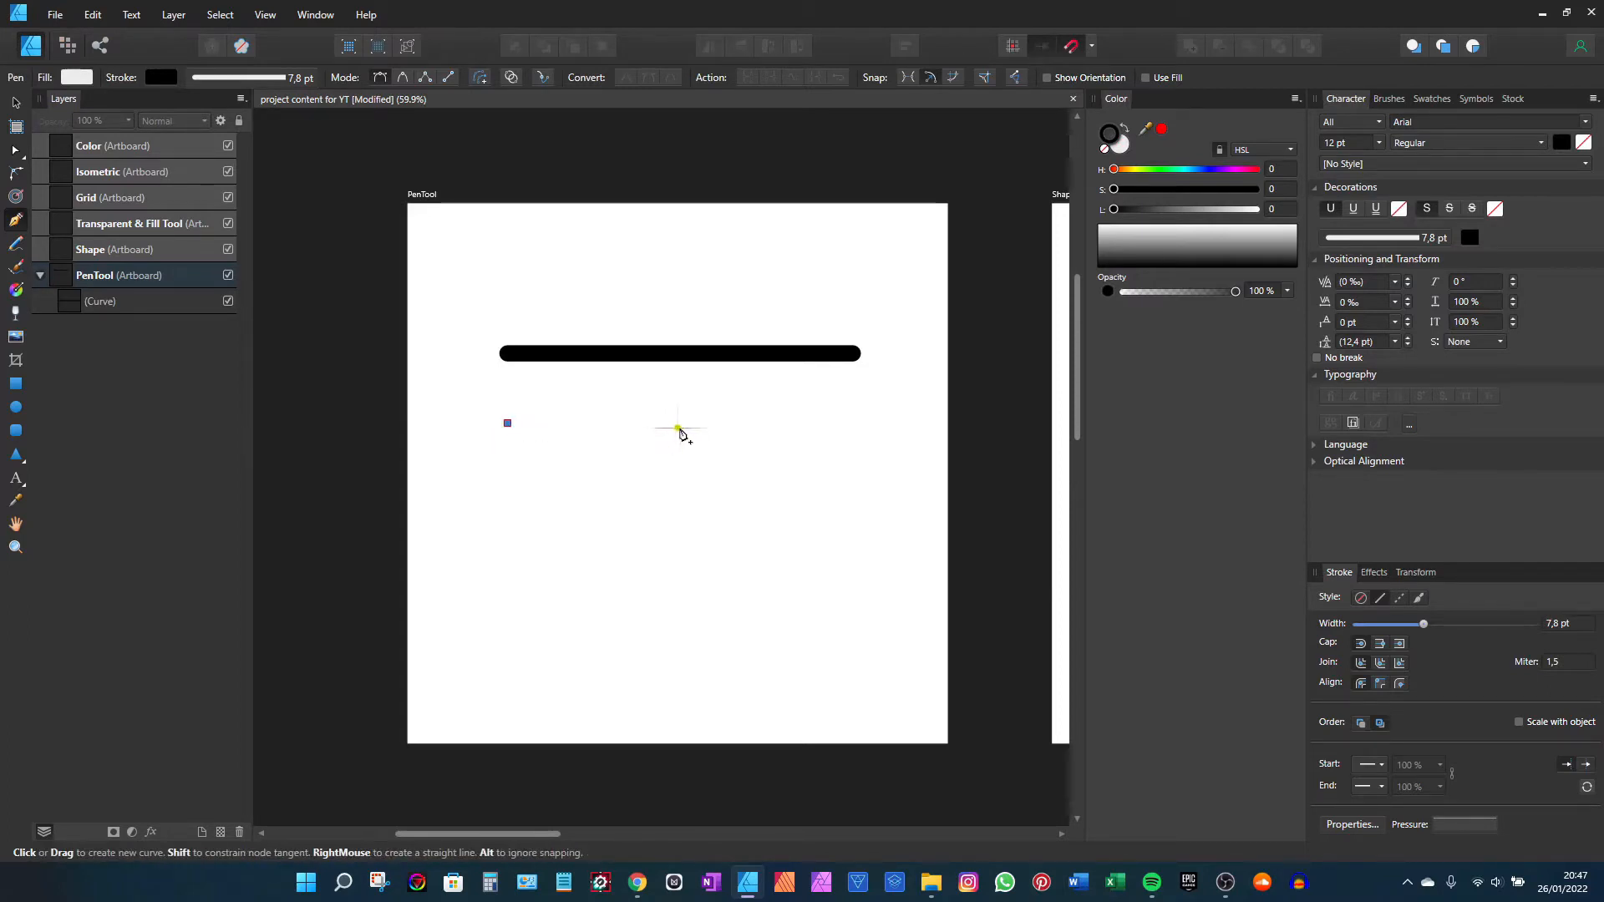
{"action": "left_click", "coordinate": [849, 424]}
{"action": "left_click", "coordinate": [854, 424]}
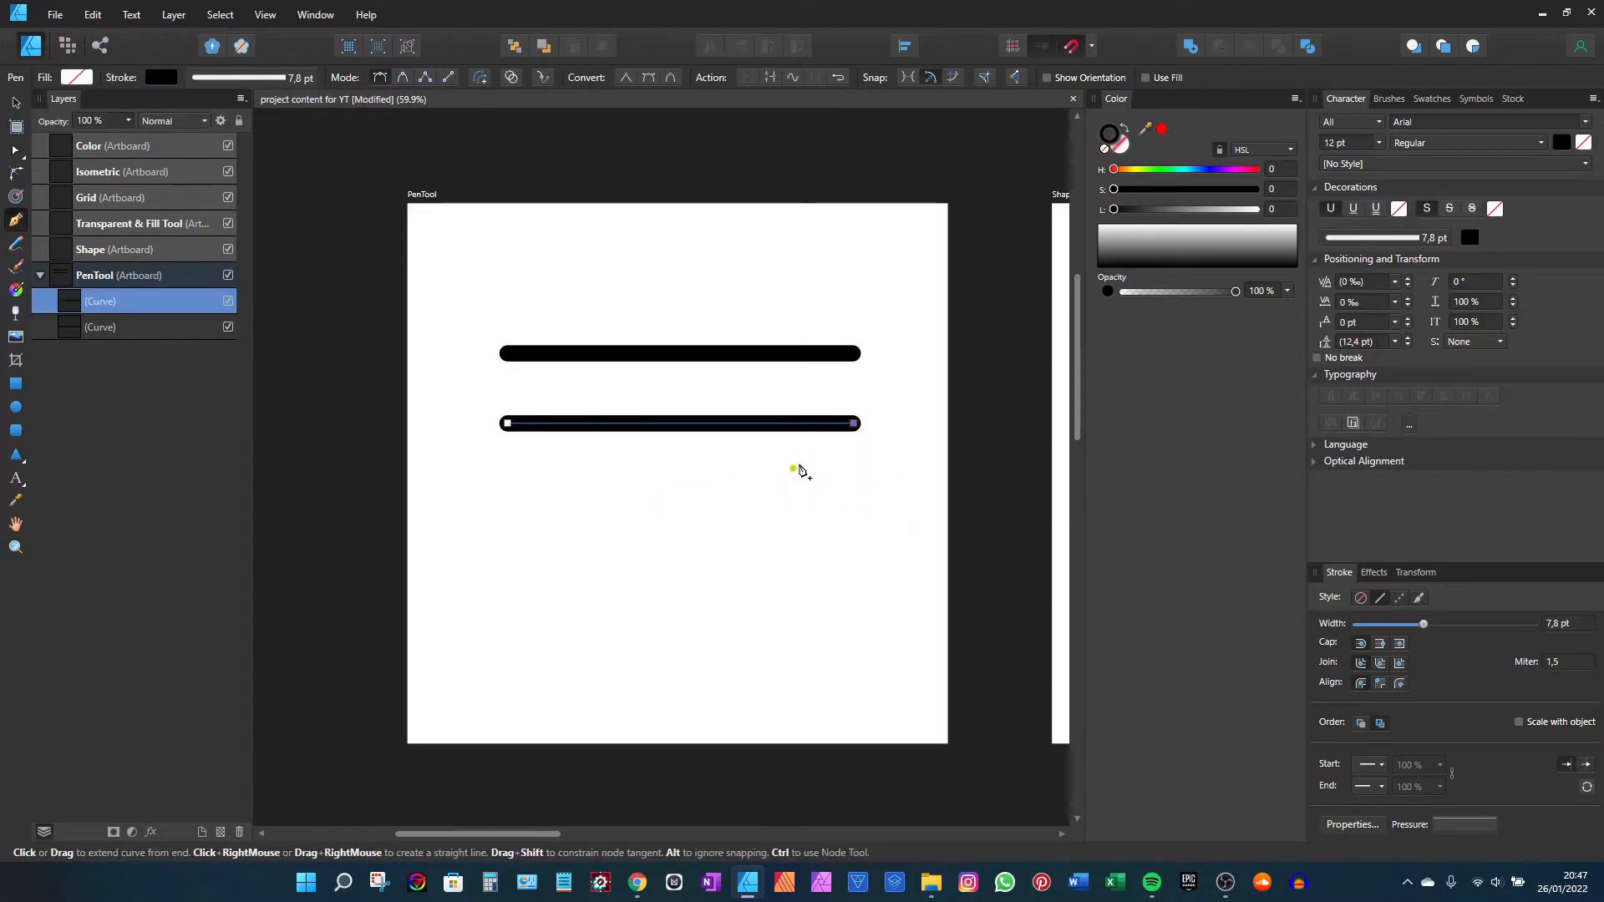
{"action": "key", "text": "Escape"}
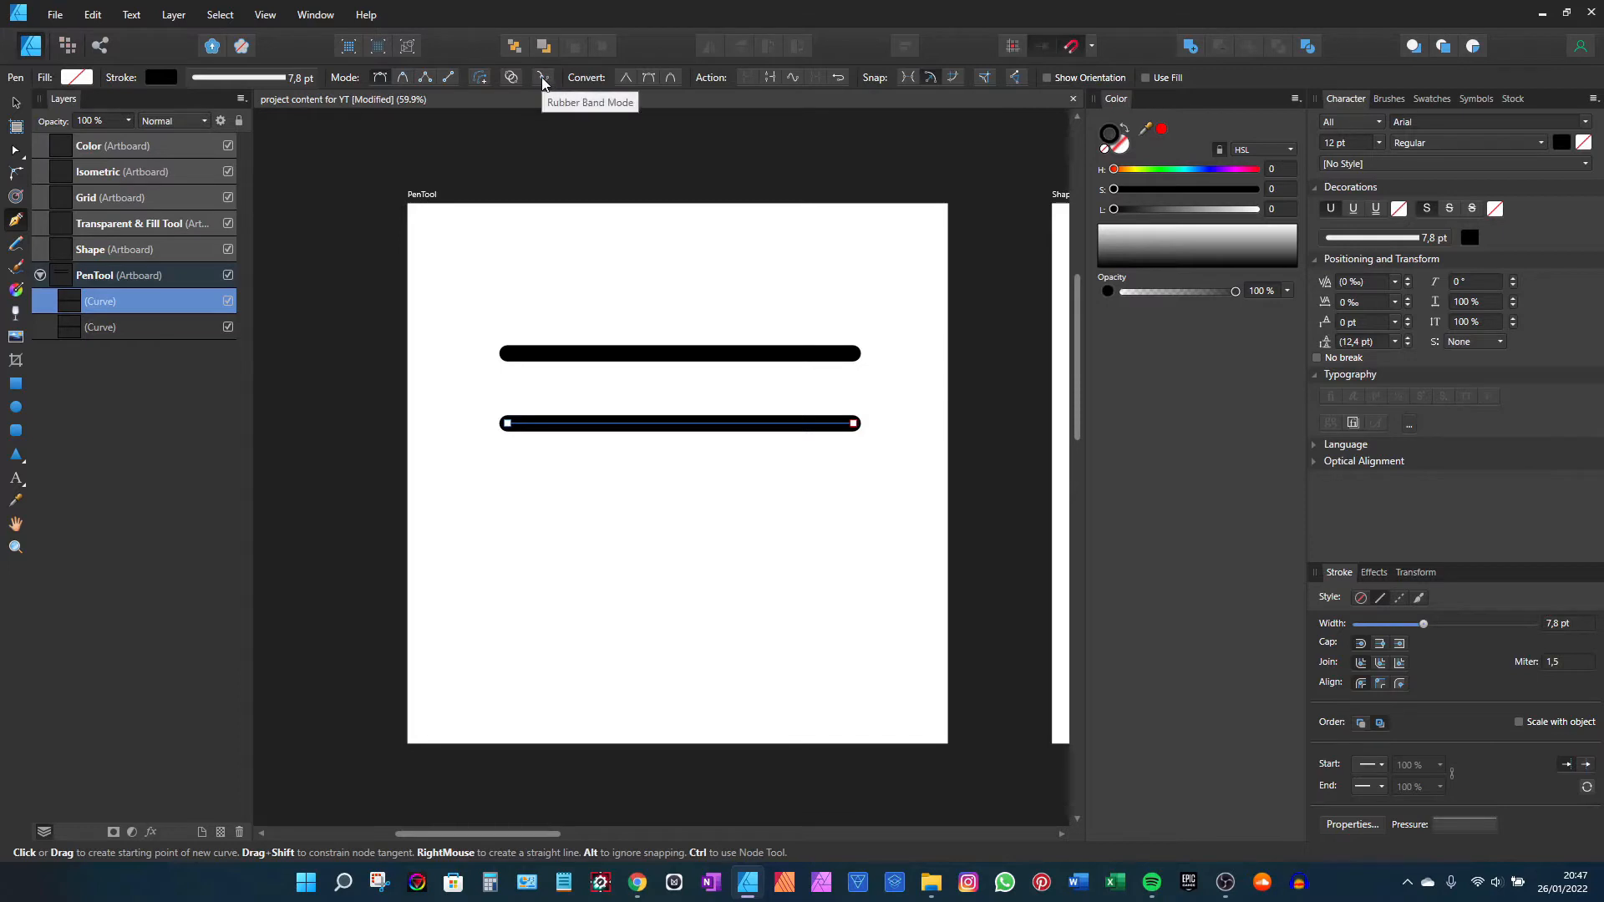
Step: Turn on Rubber Band Mode for the Pen tool and draw a third horizontal line below the other two
{"action": "left_click", "coordinate": [502, 498]}
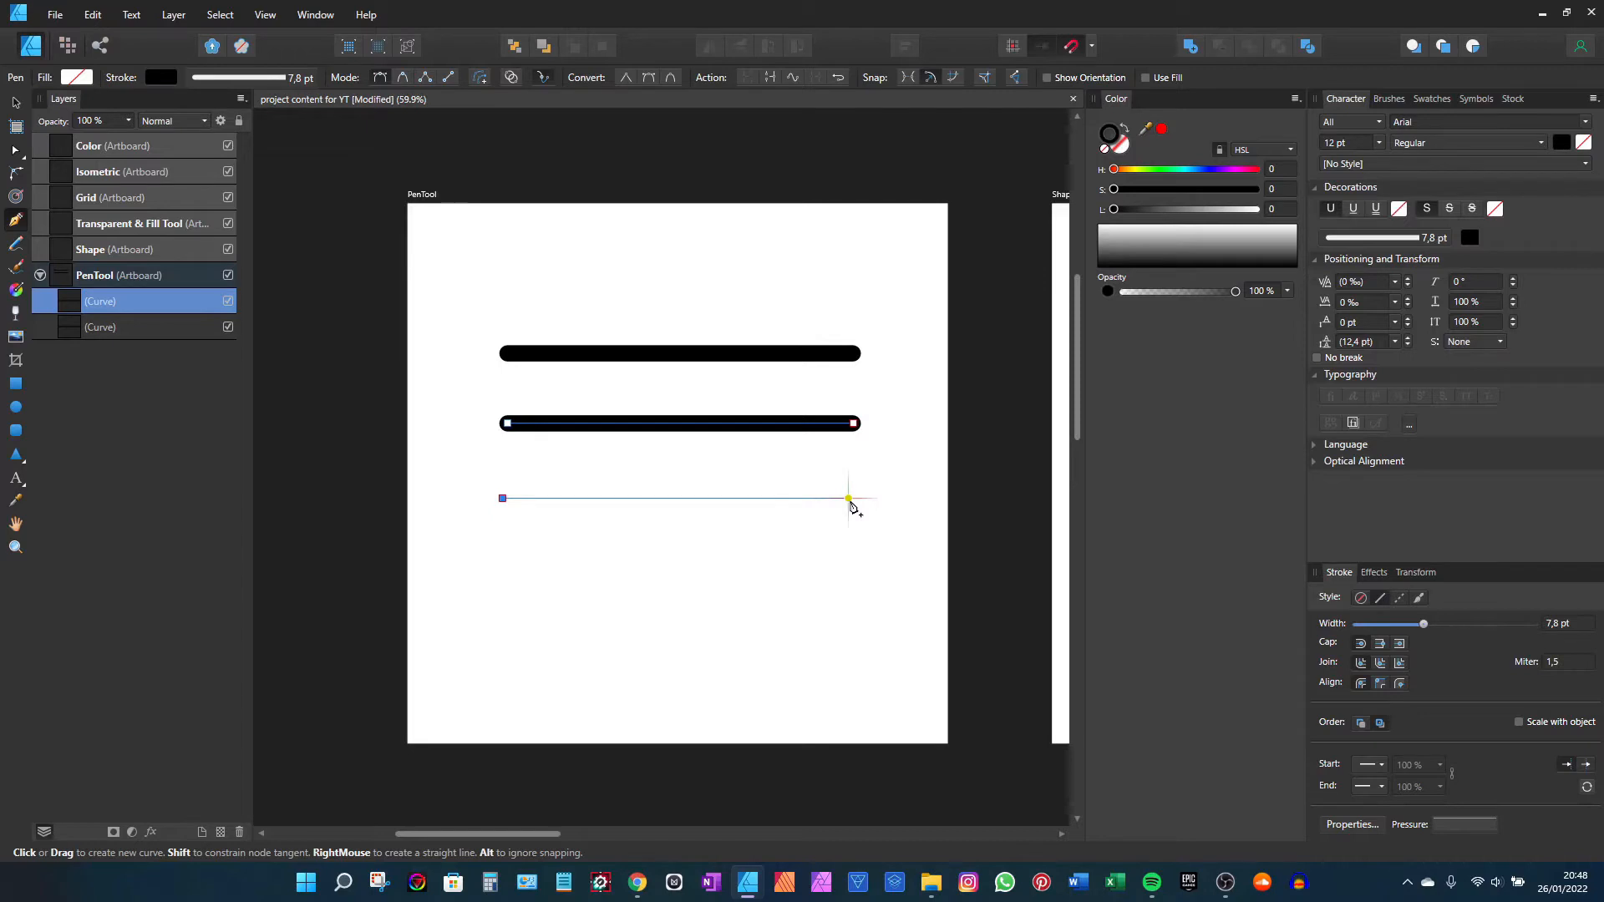
{"action": "left_click", "coordinate": [849, 499]}
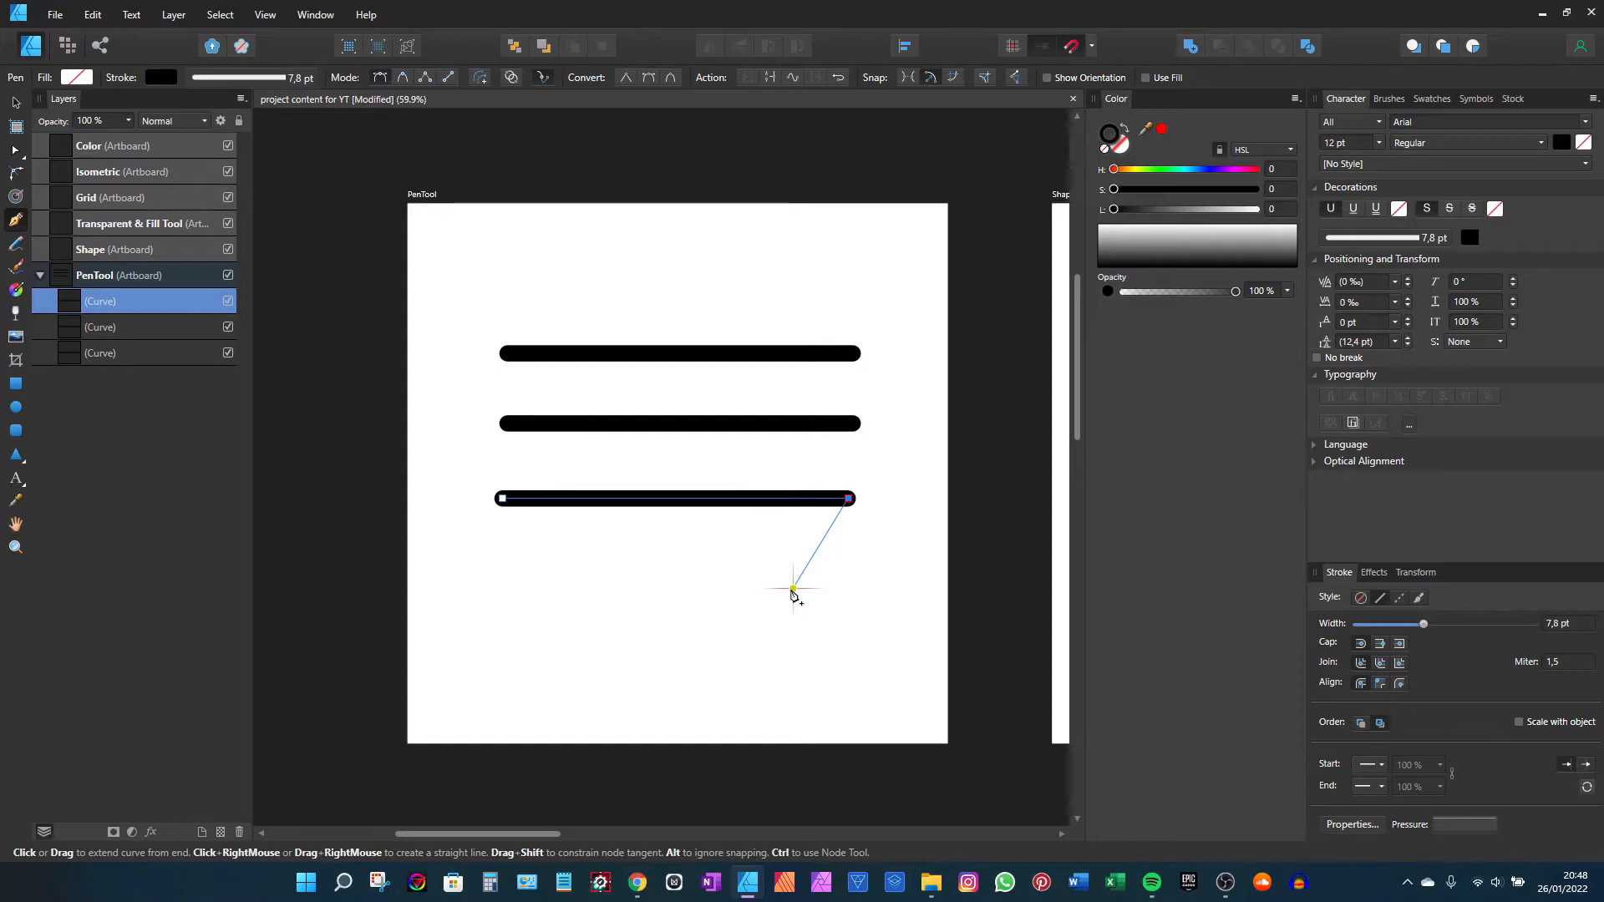
{"action": "key", "text": "Escape"}
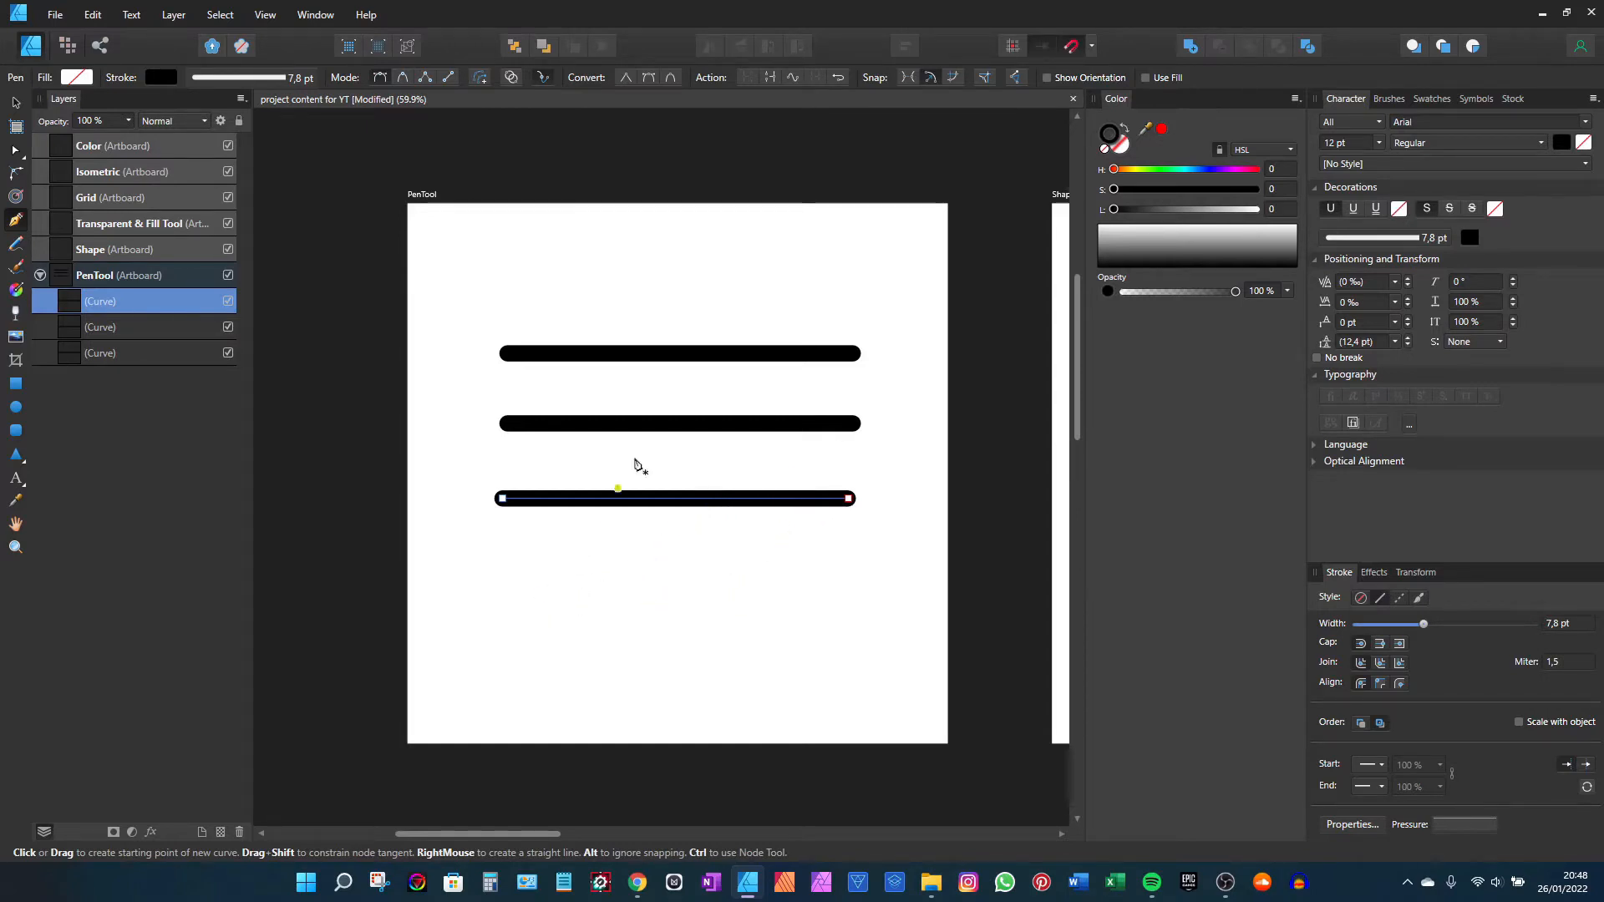
Step: Move all three horizontal lines together towards the top of the PenTool artboard and deselect them
{"action": "key", "text": "v"}
{"action": "left_click_drag", "start_coordinate": [920, 298], "coordinate": [474, 582]}
{"action": "left_click_drag", "start_coordinate": [647, 499], "coordinate": [660, 400]}
{"action": "left_click", "coordinate": [655, 487]}
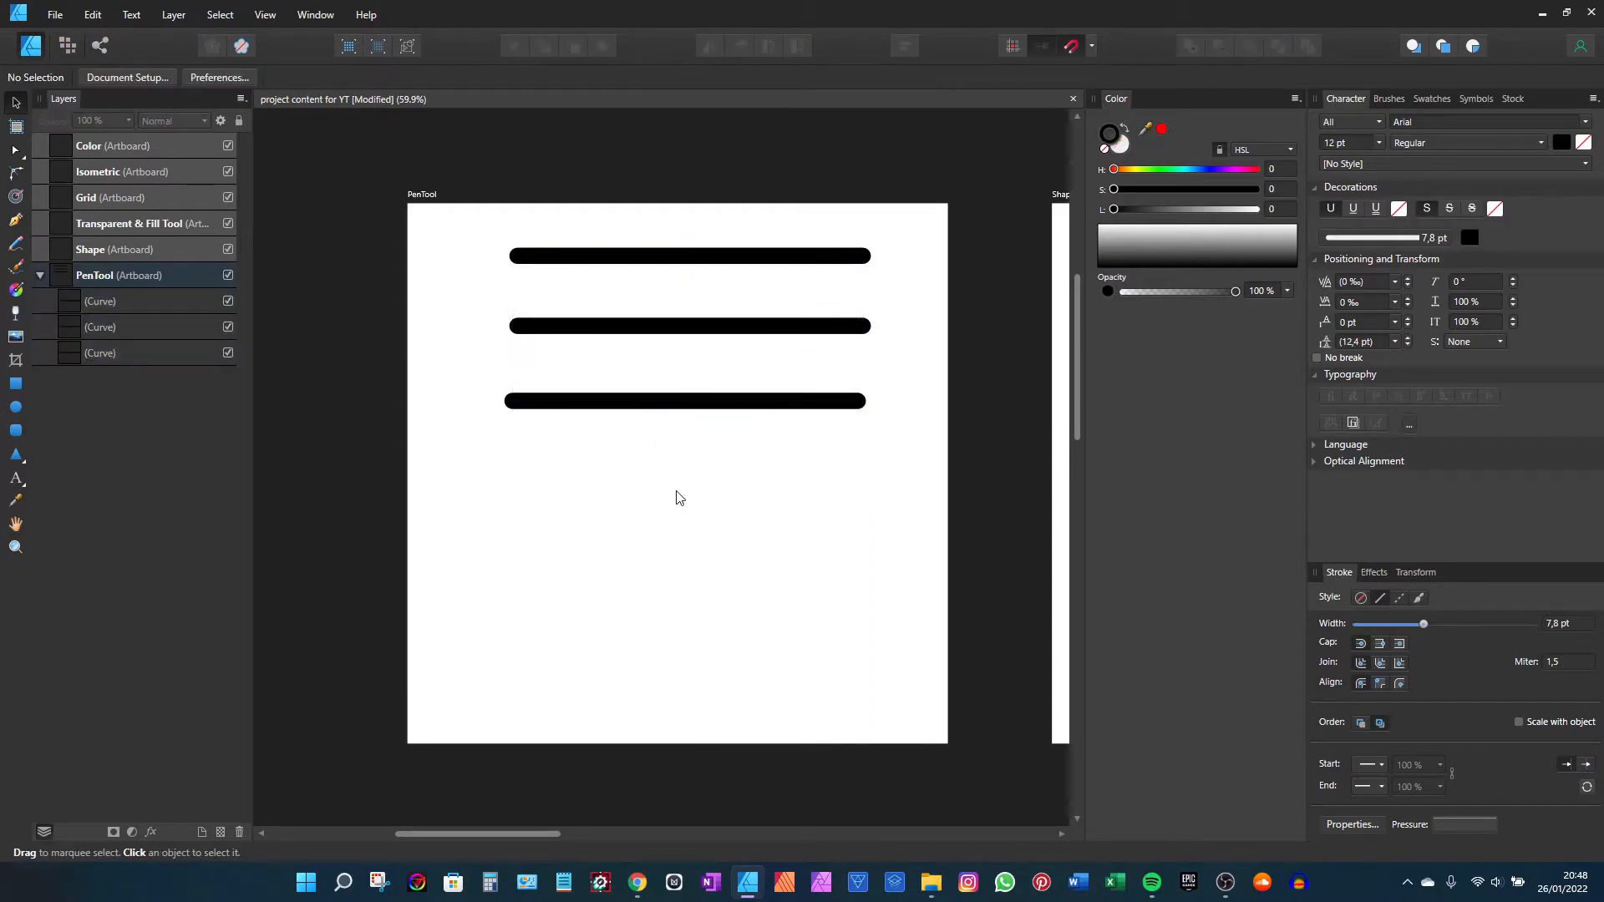
Step: Draw a seven-point zigzag of straight segments with the Pen tool below the three lines
{"action": "key", "text": "p"}
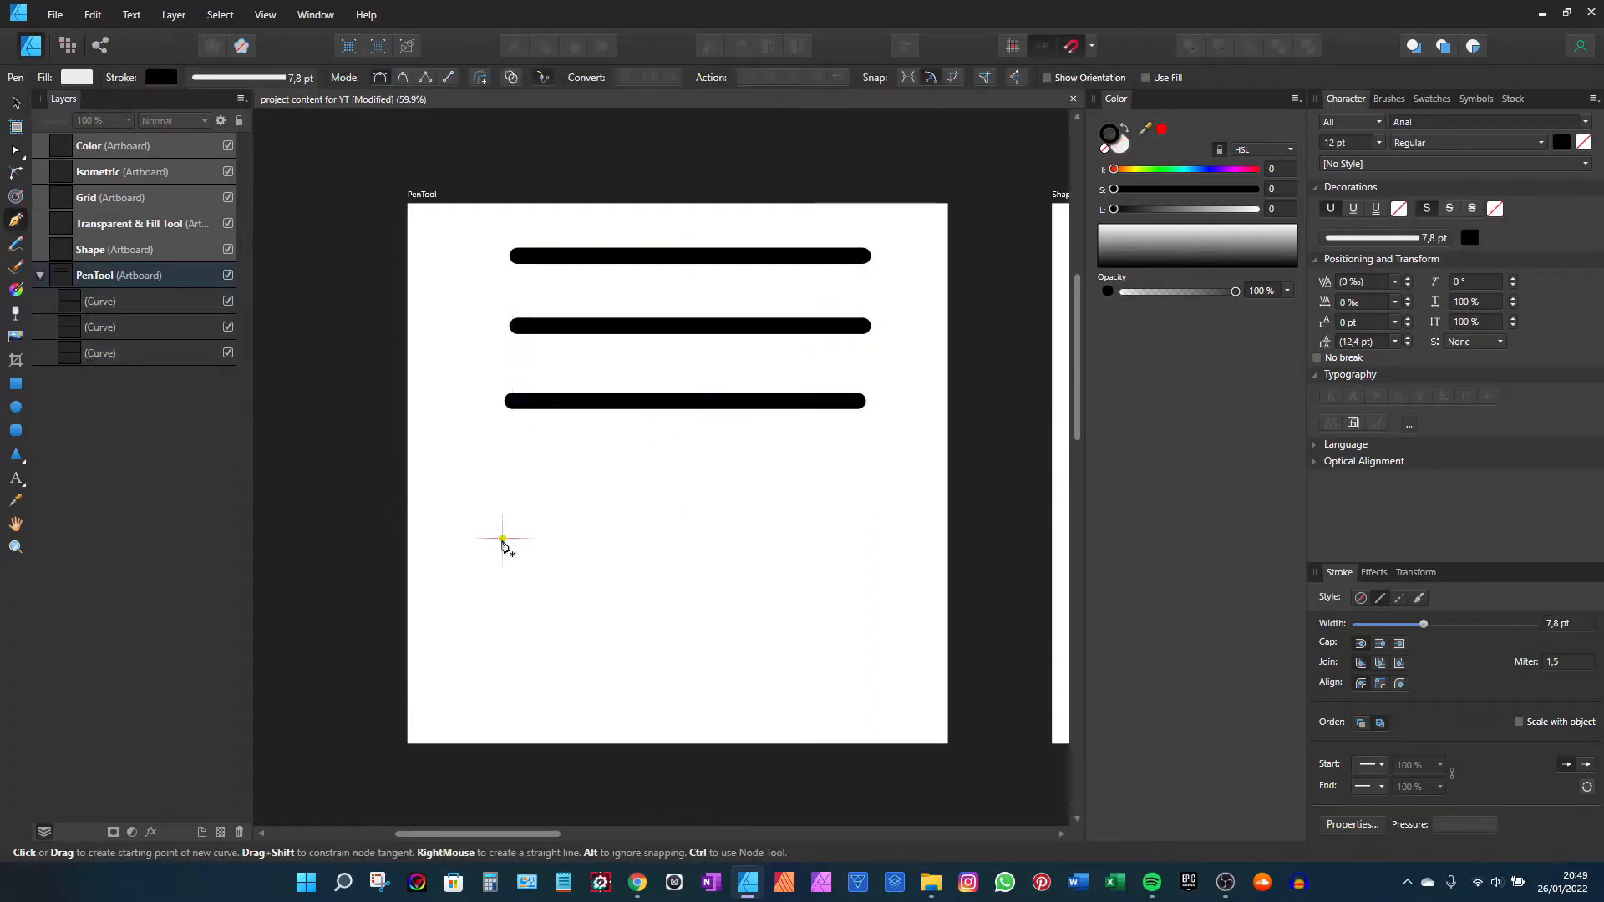
{"action": "left_click", "coordinate": [502, 538]}
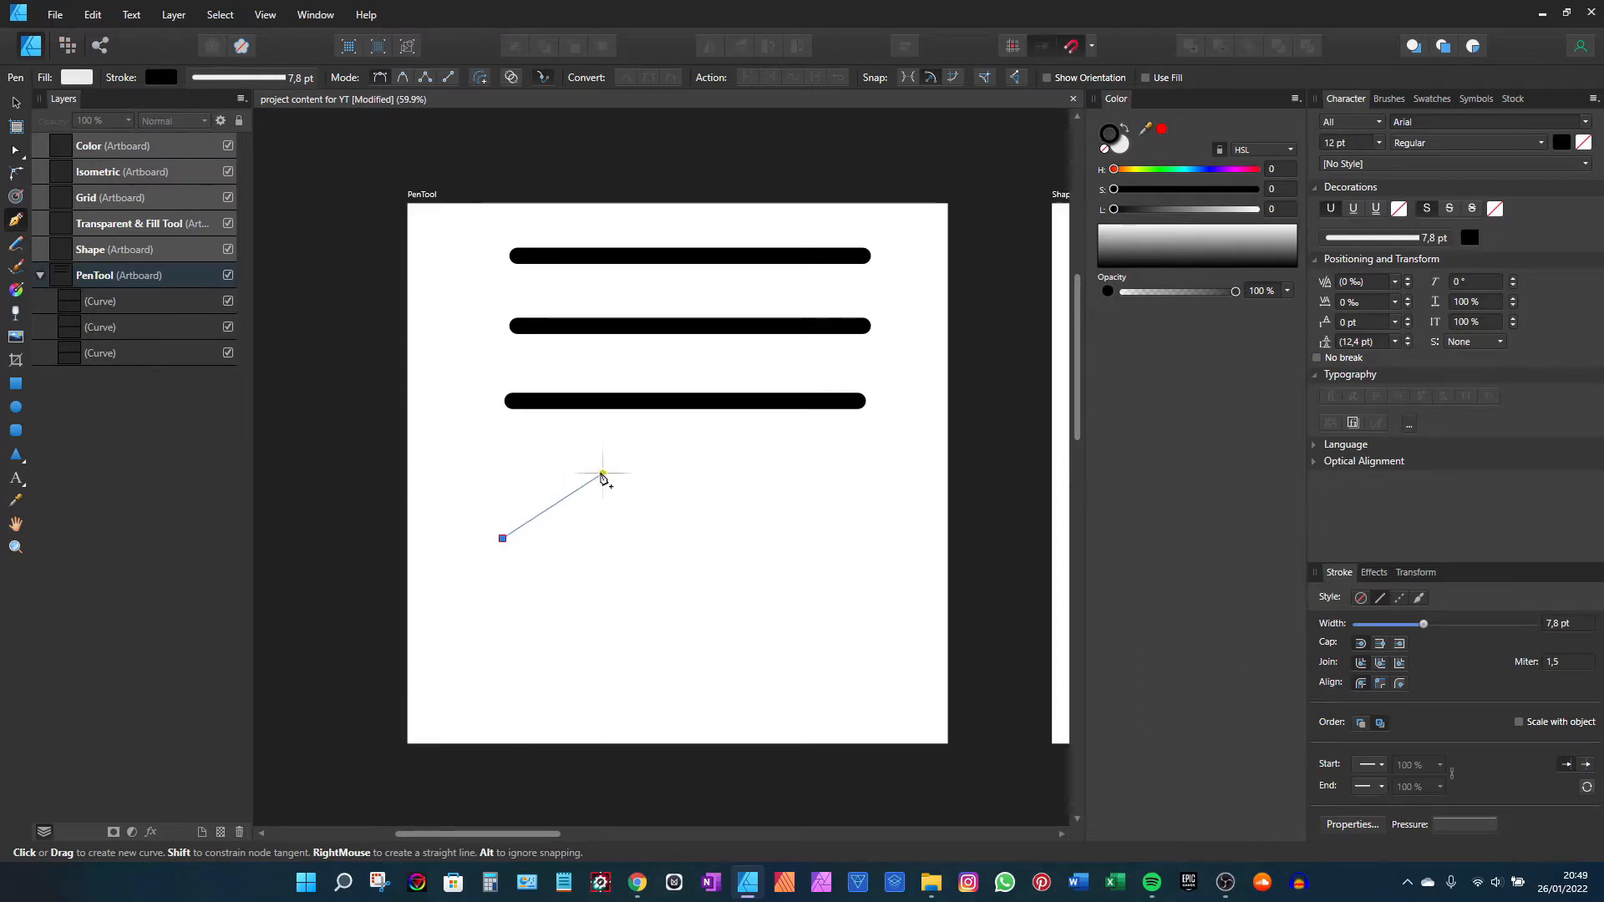
{"action": "left_click", "coordinate": [604, 476]}
{"action": "left_click", "coordinate": [607, 603]}
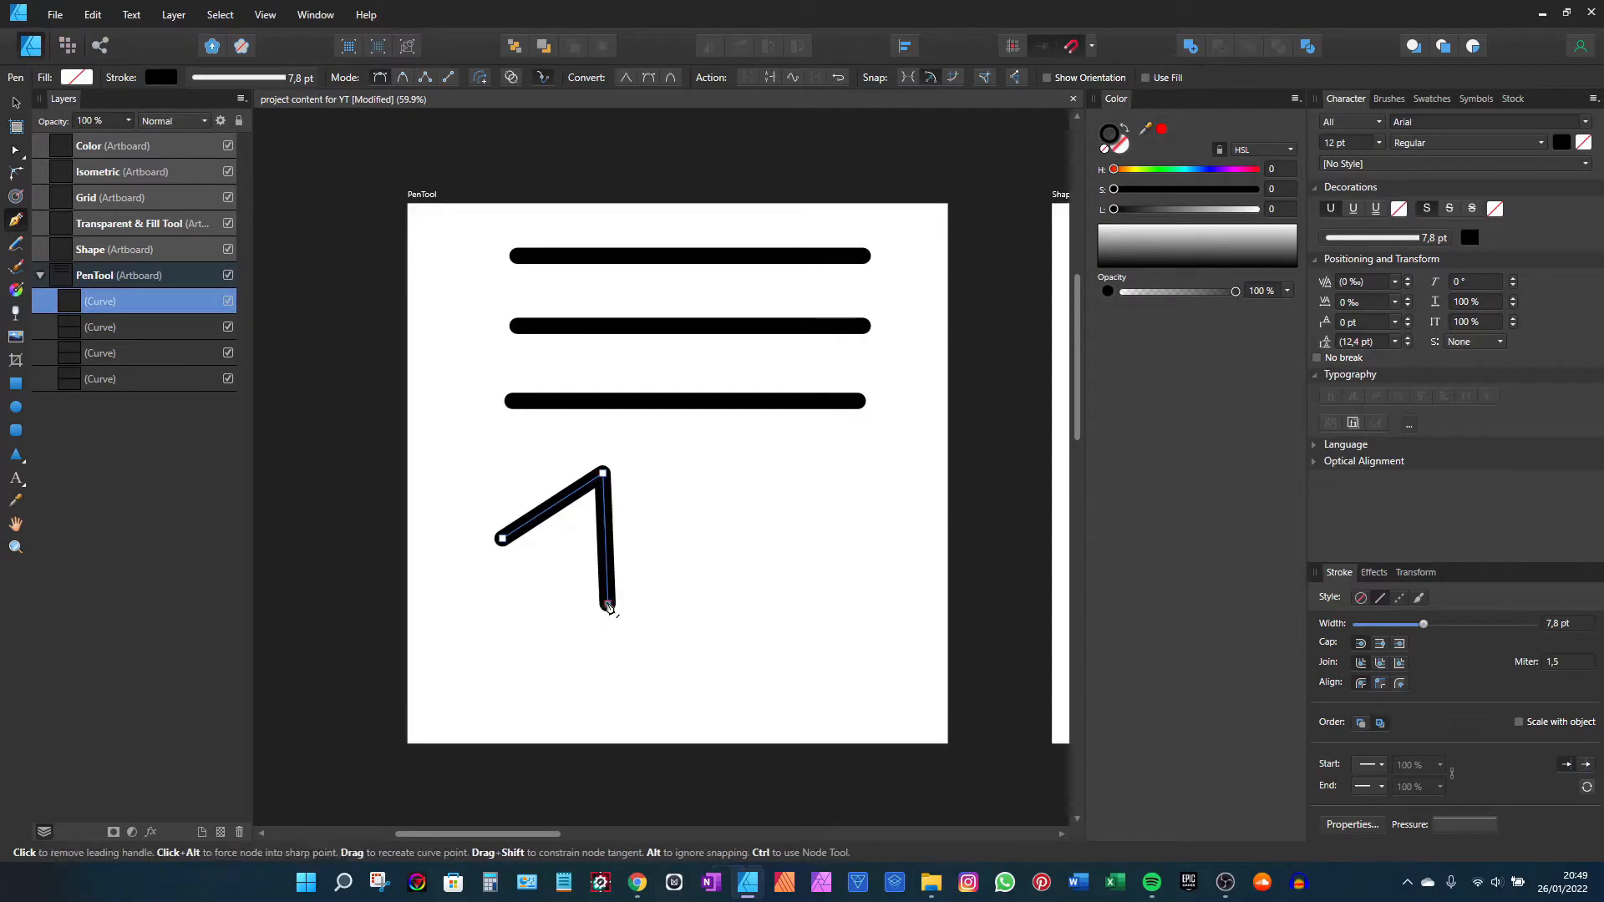
{"action": "left_click", "coordinate": [715, 478]}
{"action": "left_click", "coordinate": [723, 649]}
{"action": "left_click", "coordinate": [813, 498]}
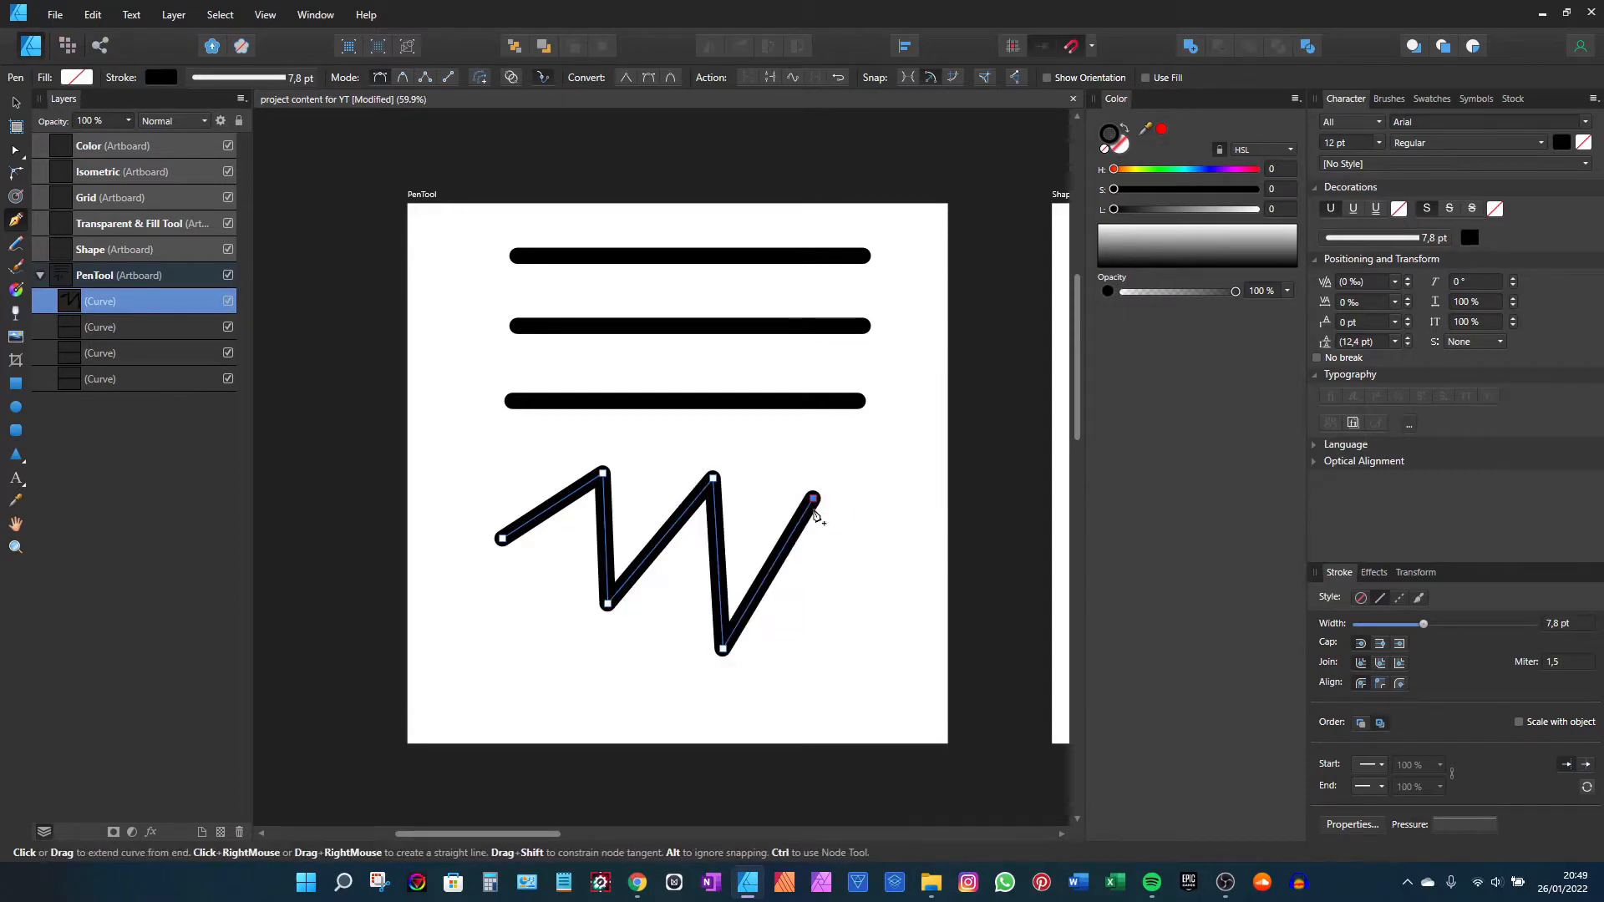
{"action": "left_click", "coordinate": [813, 628]}
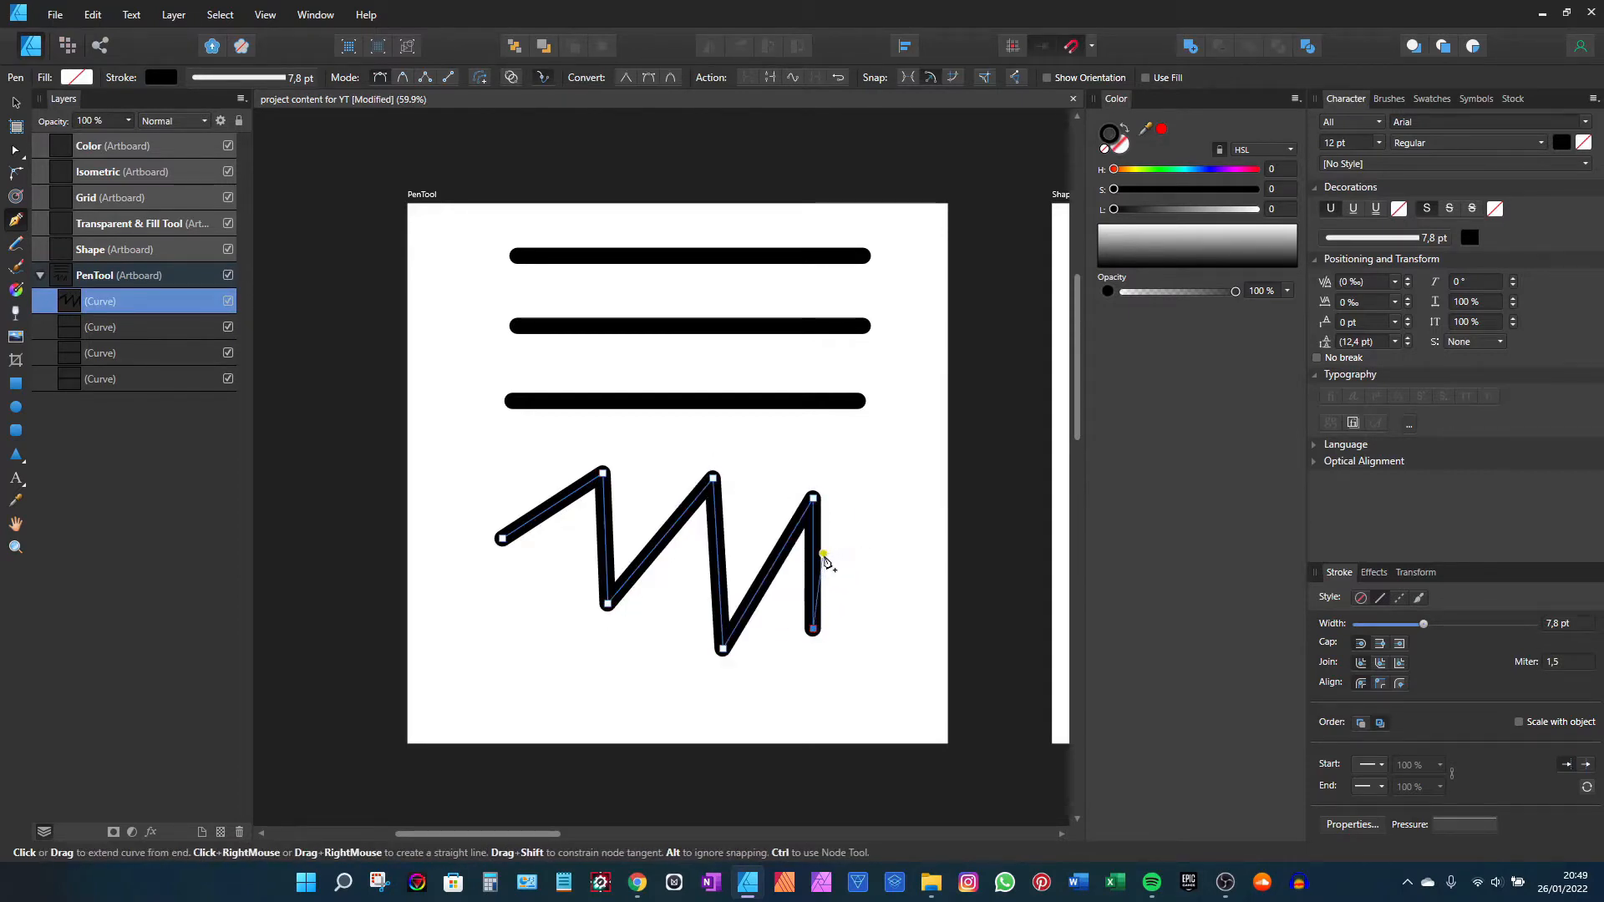
Step: Undo all the zigzag's segments, removing the whole shape from the artboard
{"action": "key", "text": "ctrl+z"}
{"action": "key", "text": "ctrl+z"}
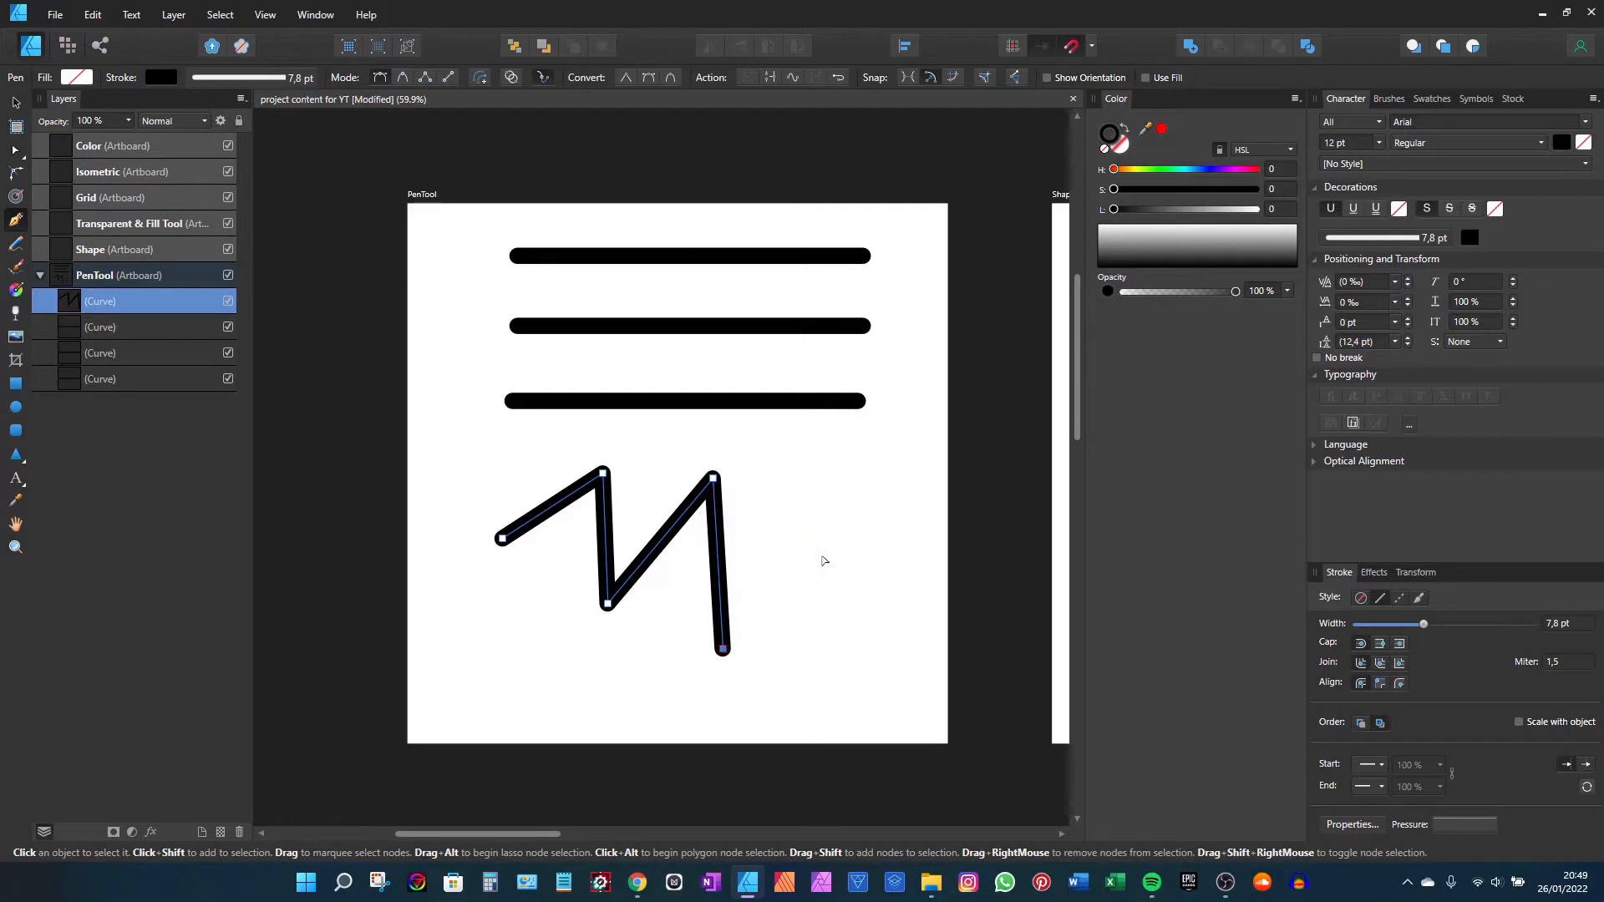
{"action": "key", "text": "ctrl+z"}
{"action": "key", "text": "ctrl+z"}
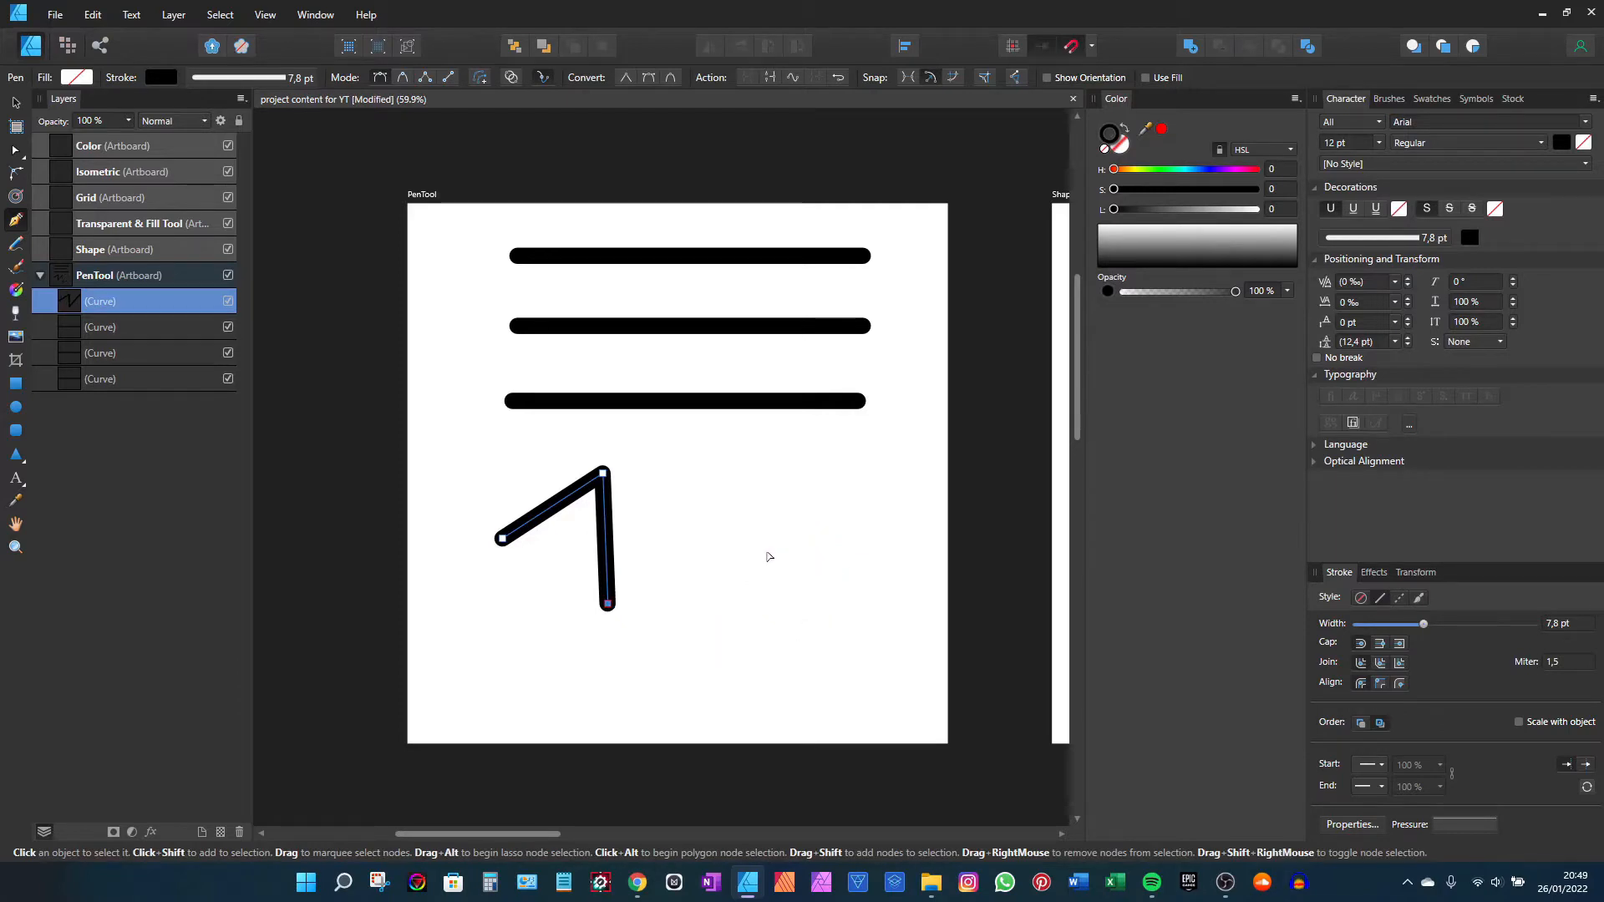
{"action": "key", "text": "ctrl+z"}
{"action": "key", "text": "ctrl+z"}
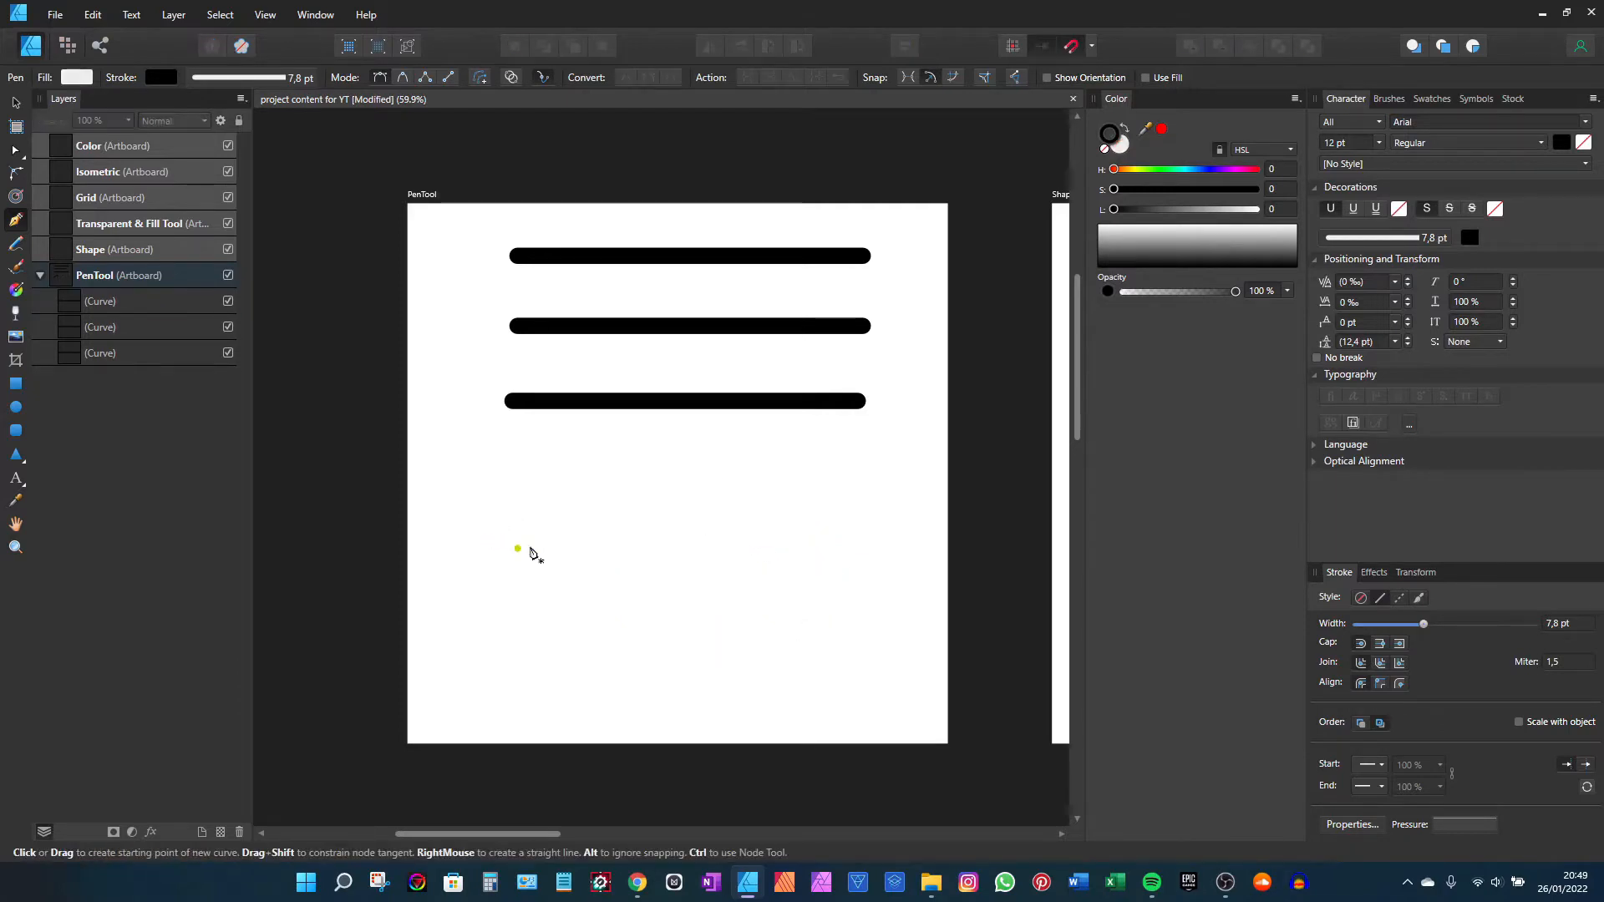
Step: Draw a flowing eight-node open curve with the Pen tool below the three lines, keeping its third node sharp
{"action": "left_click", "coordinate": [498, 544]}
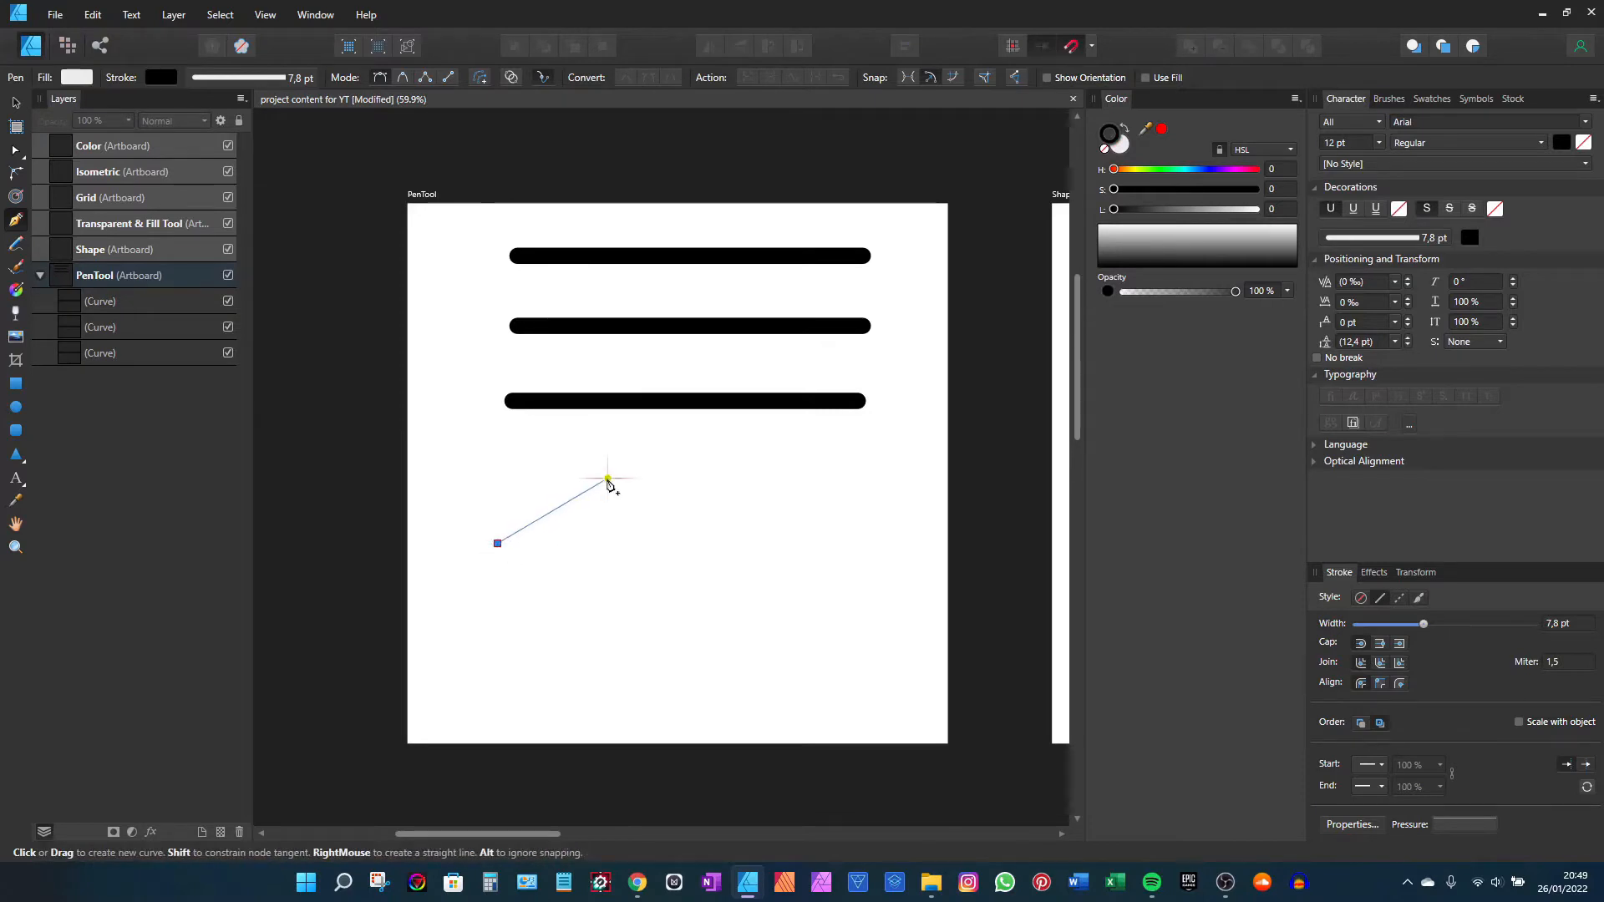
{"action": "left_click_drag", "start_coordinate": [608, 481], "coordinate": [710, 497]}
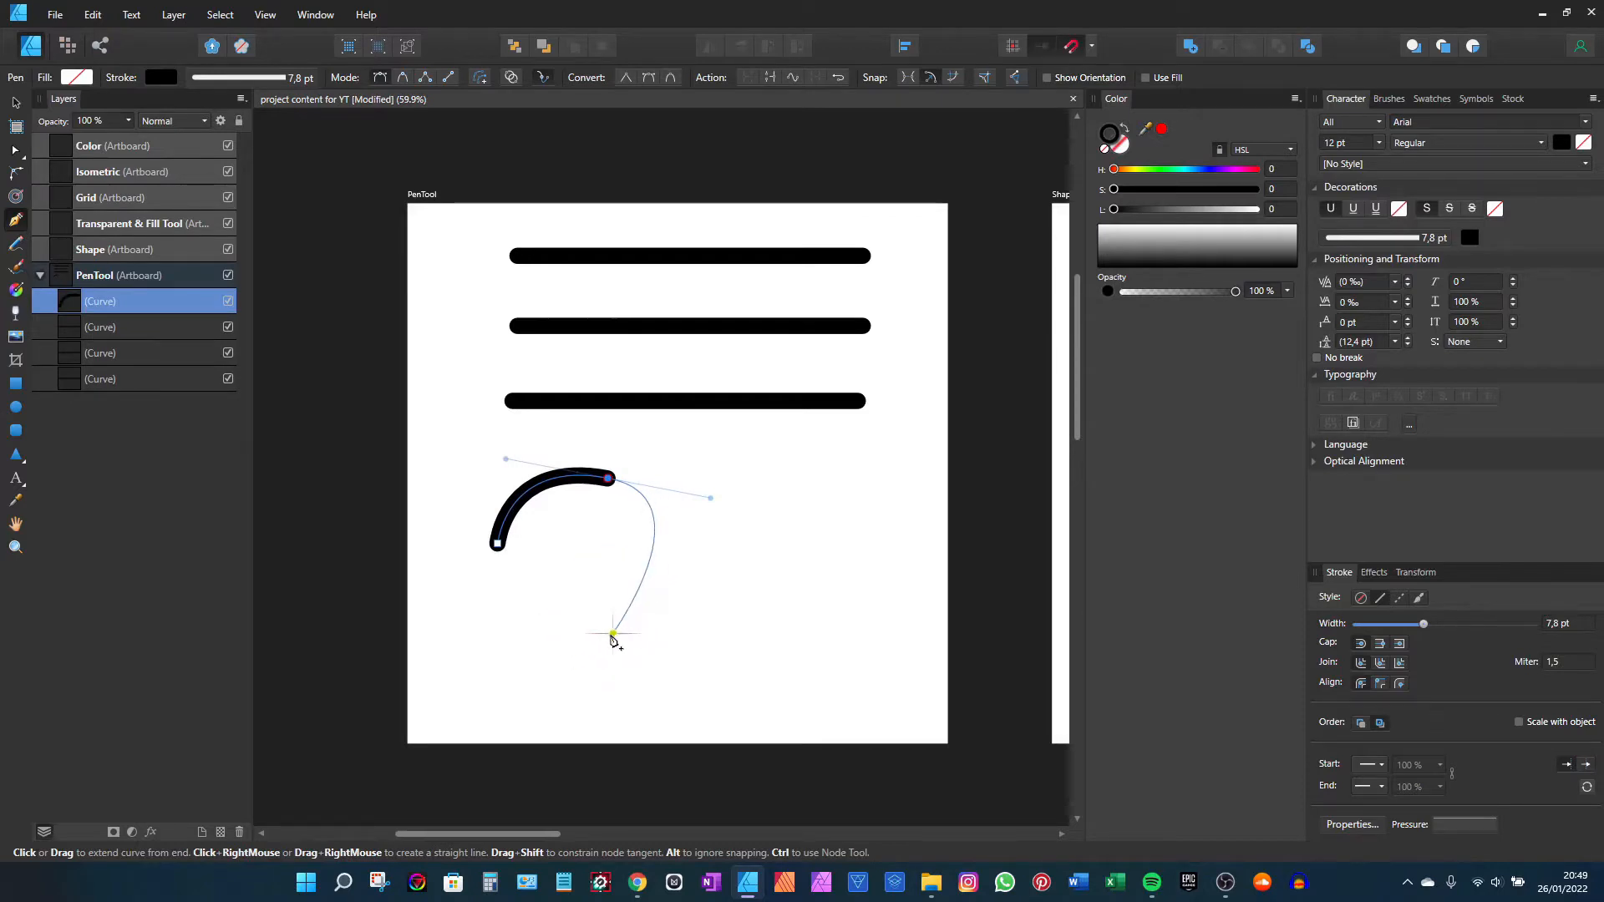
{"action": "left_click_drag", "start_coordinate": [612, 634], "coordinate": [816, 632]}
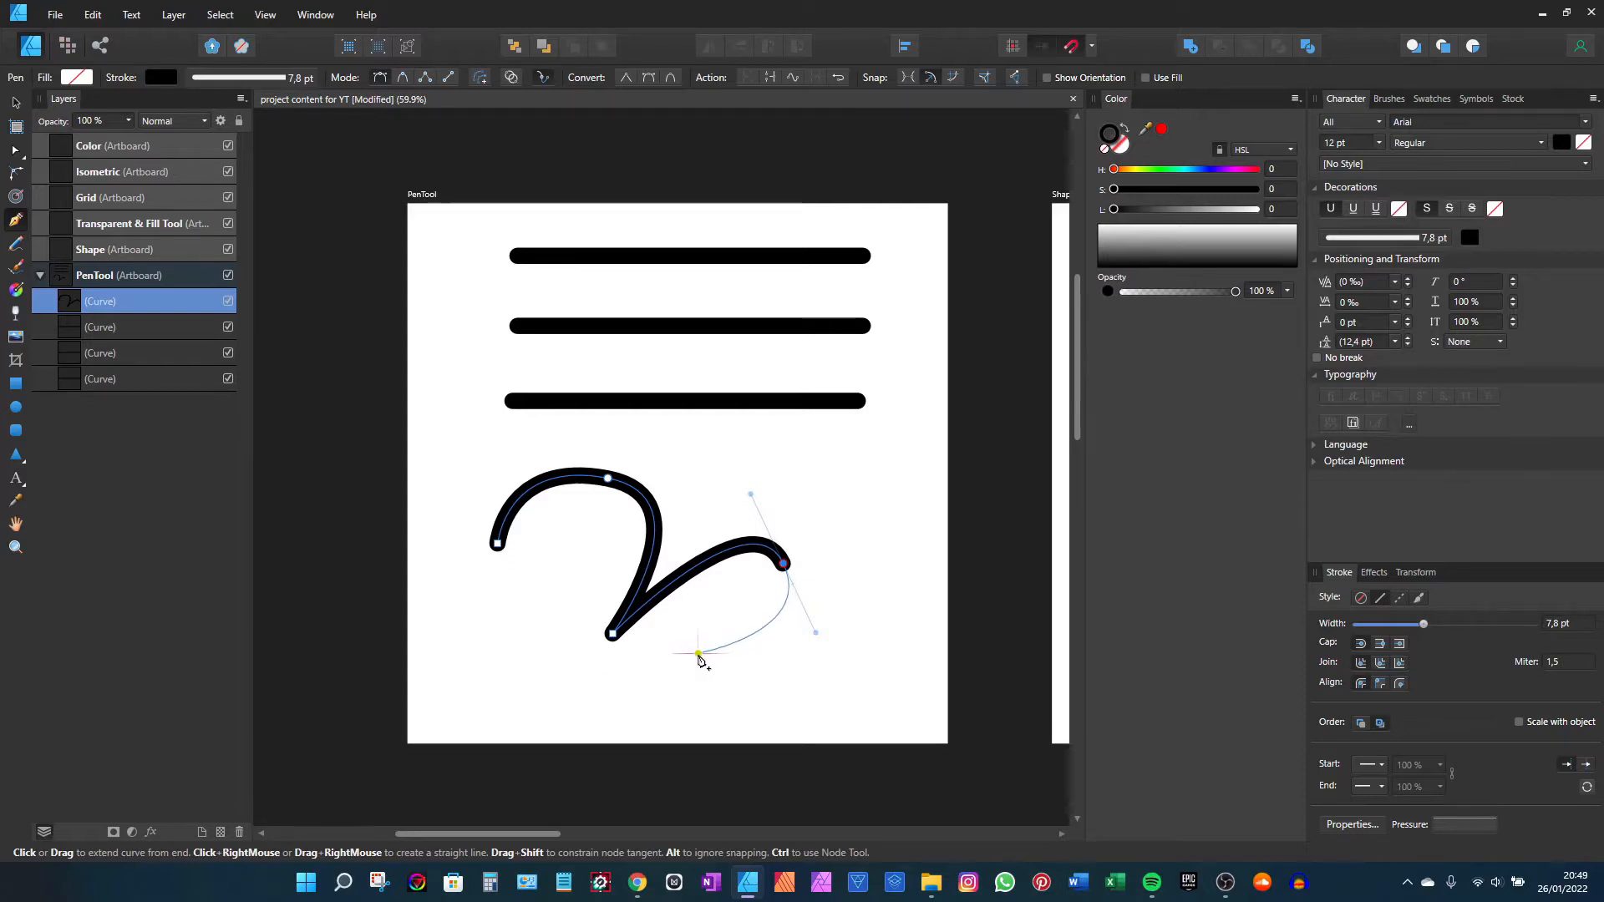
{"action": "left_click_drag", "start_coordinate": [698, 653], "coordinate": [706, 720]}
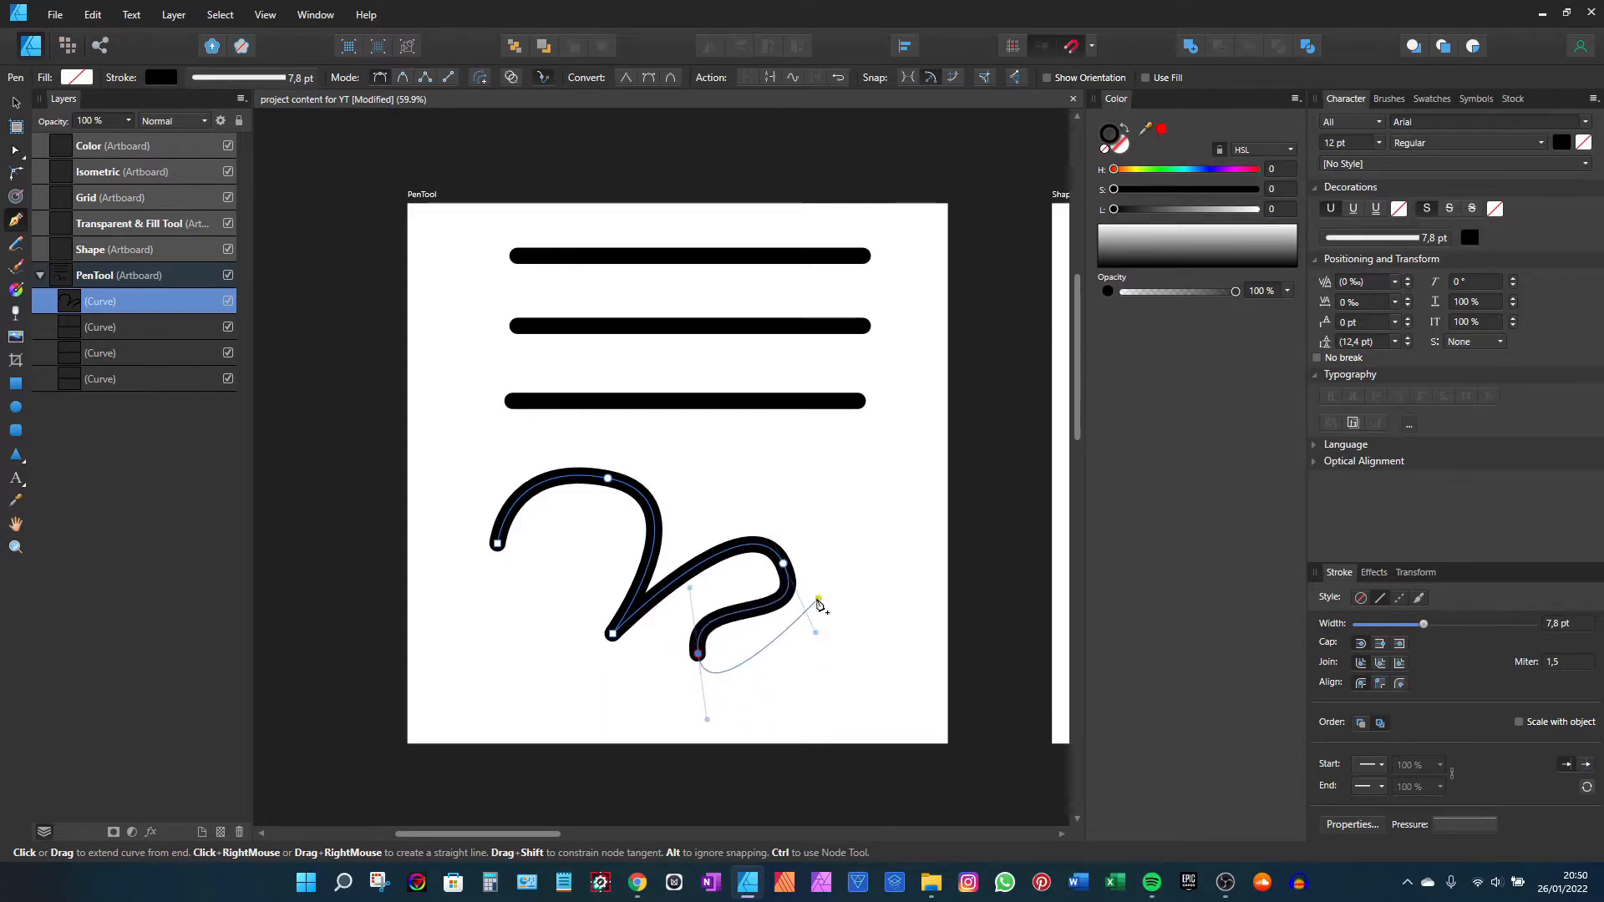
{"action": "left_click_drag", "start_coordinate": [834, 599], "coordinate": [894, 639]}
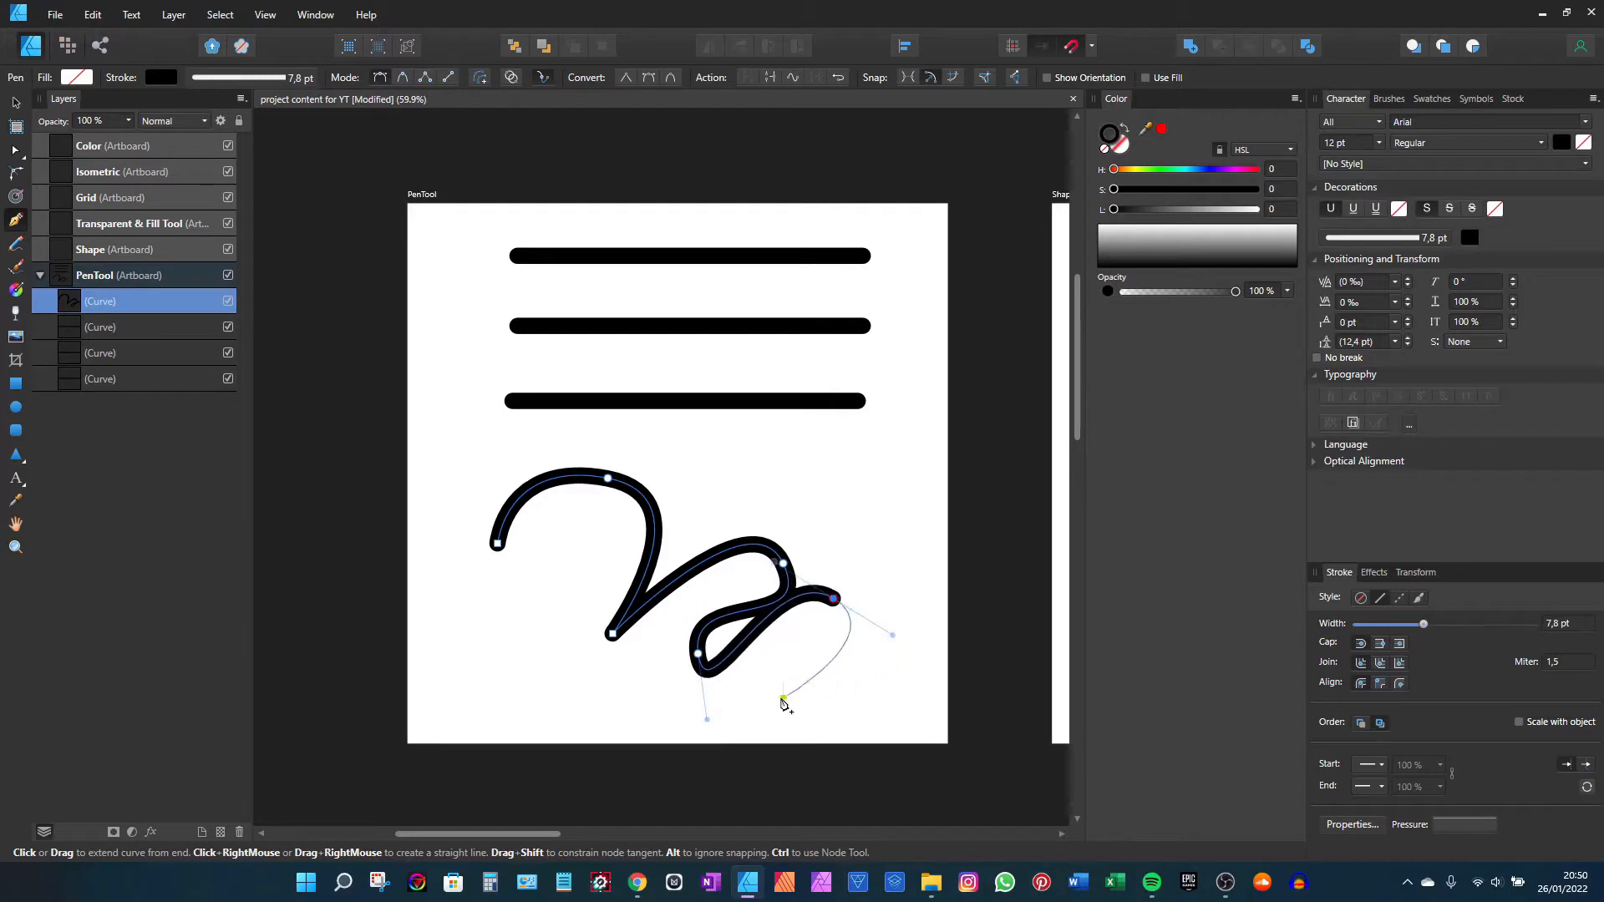
{"action": "left_click_drag", "start_coordinate": [783, 698], "coordinate": [808, 763]}
{"action": "left_click_drag", "start_coordinate": [898, 578], "coordinate": [949, 512]}
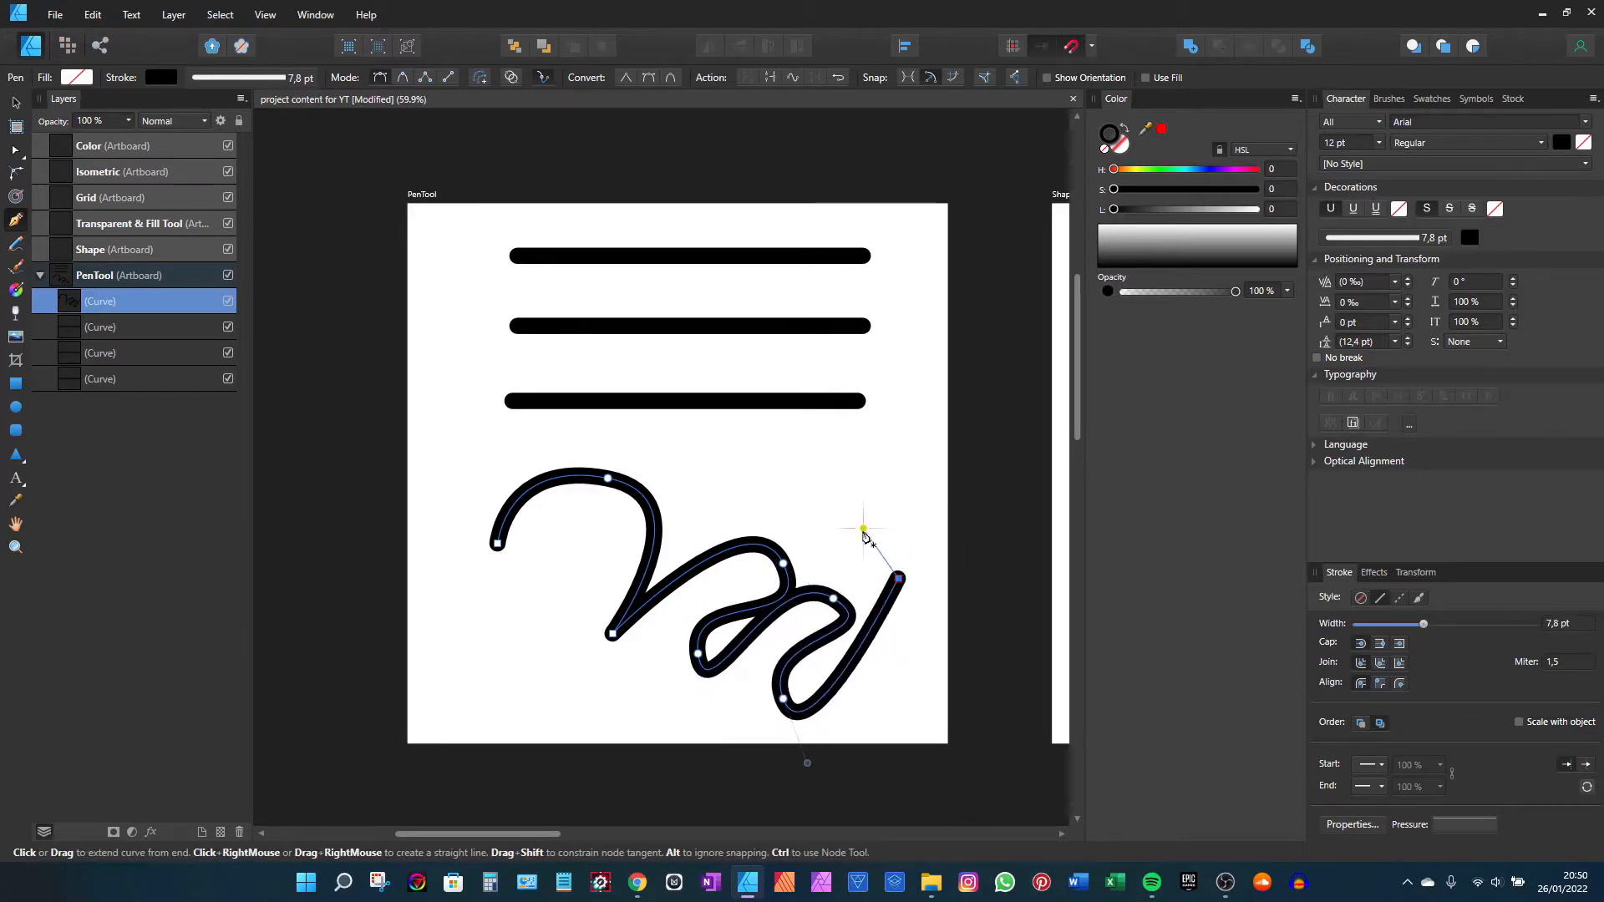
{"action": "key", "text": "Escape"}
Step: Move the flowing curve up over the horizontal lines to free the lower part of the PenTool artboard
{"action": "key", "text": "v"}
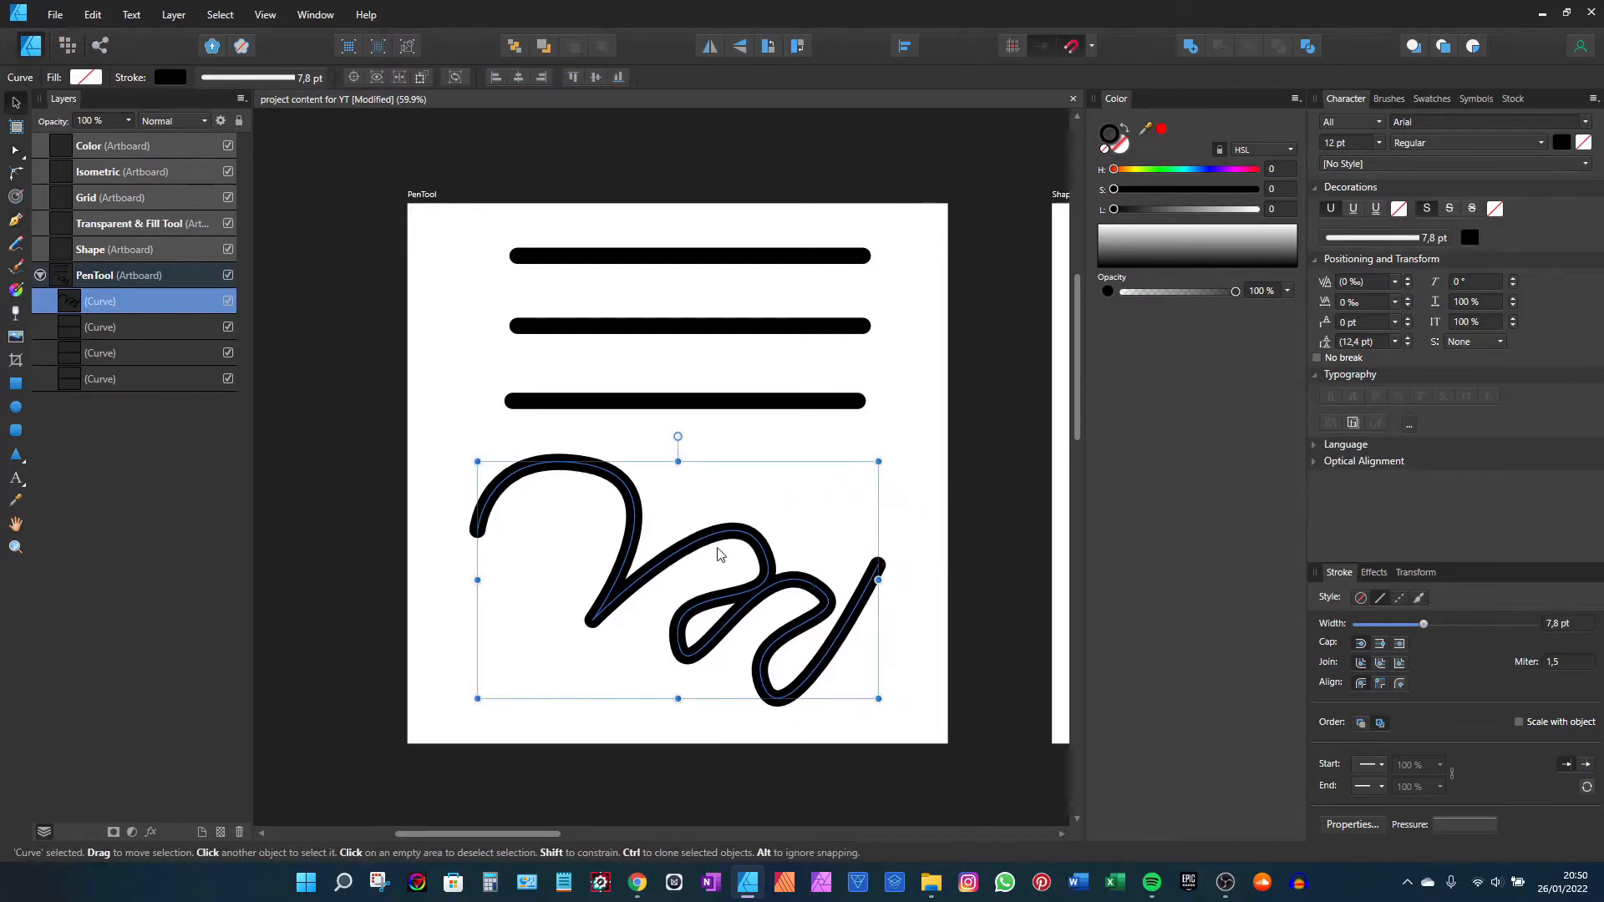
{"action": "left_click_drag", "start_coordinate": [735, 566], "coordinate": [720, 558]}
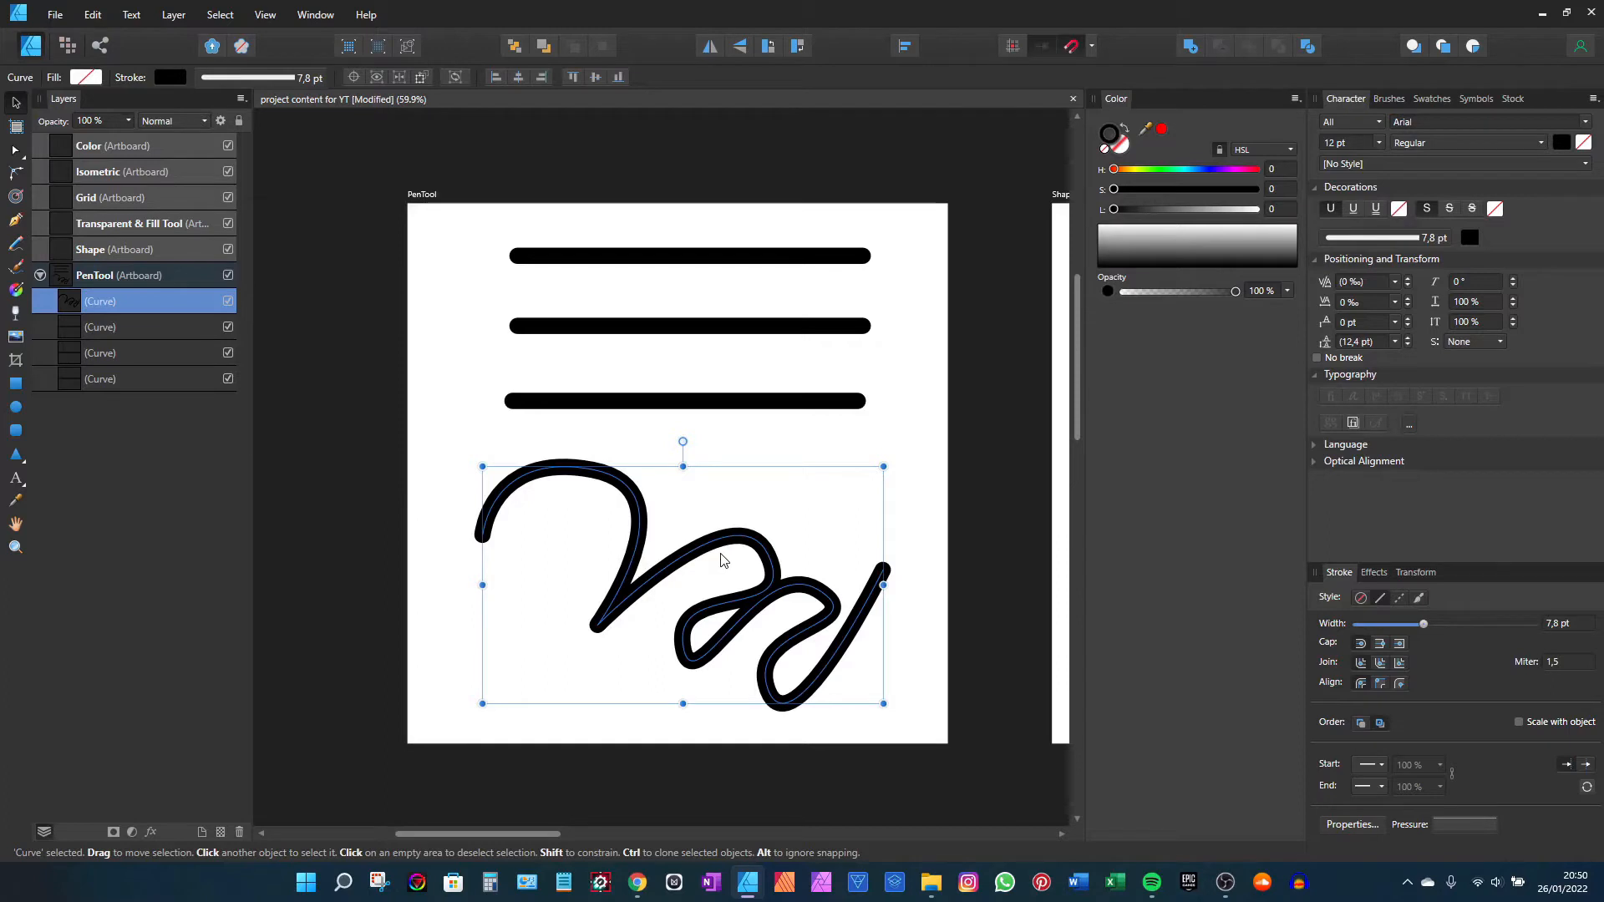
{"action": "scroll", "coordinate": [724, 560], "scroll_direction": "right", "scroll_amount": 1}
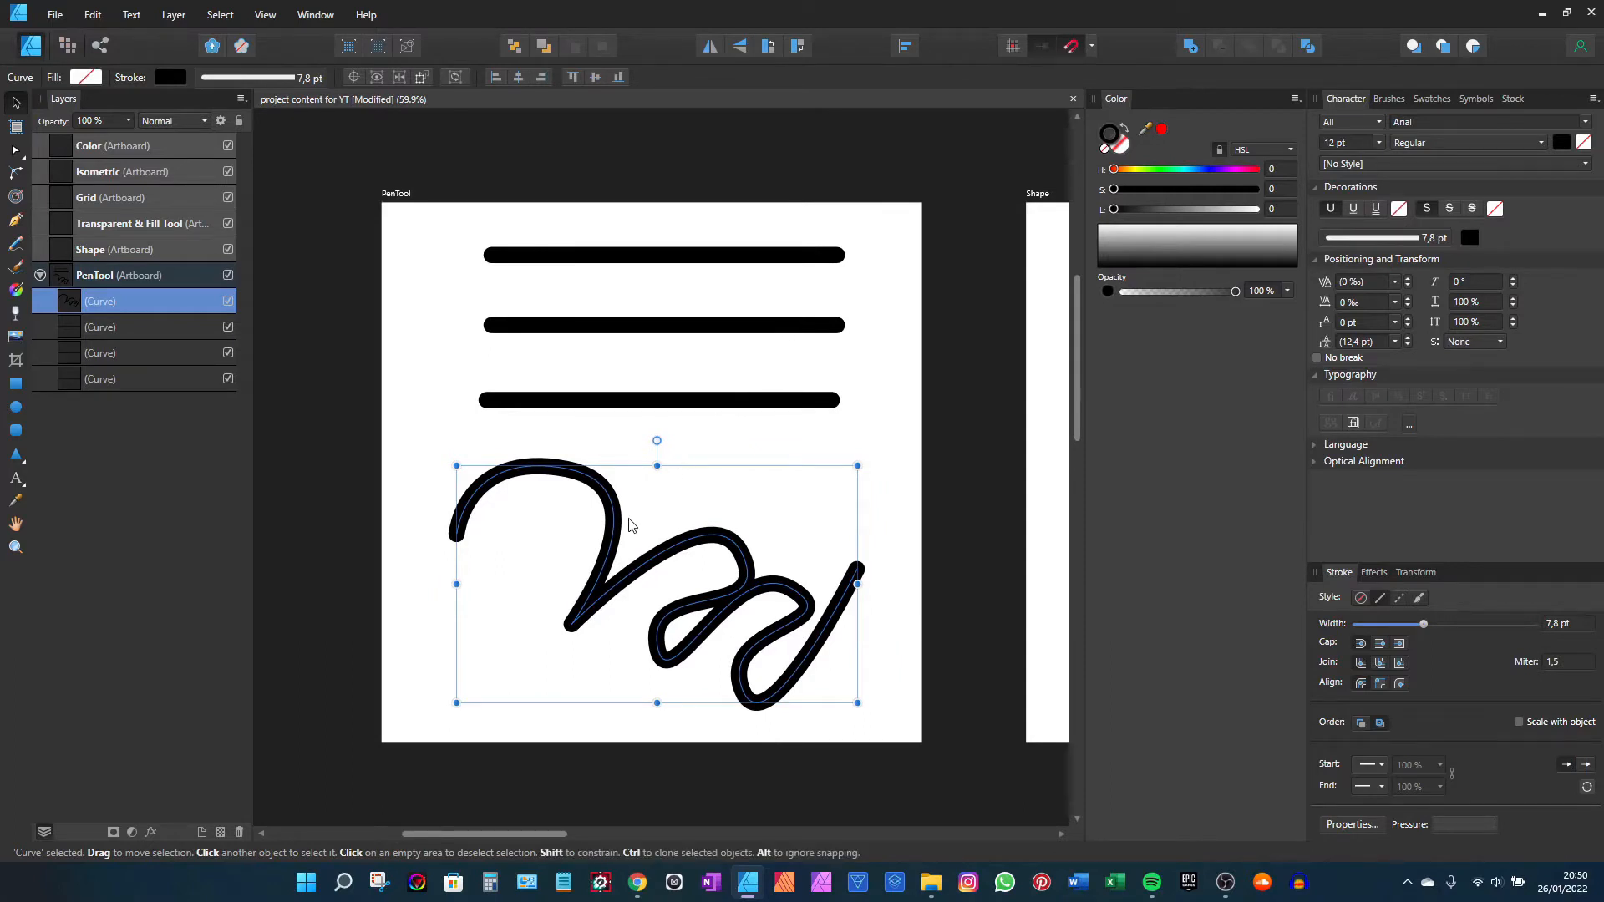
{"action": "mouse_move", "coordinate": [654, 592]}
{"action": "left_mouse_down"}
{"action": "mouse_move", "coordinate": [653, 418]}
{"action": "mouse_move", "coordinate": [652, 439]}
{"action": "left_mouse_up"}
{"action": "scroll", "coordinate": [625, 529], "scroll_direction": "up", "scroll_amount": 1}
{"action": "left_click_drag", "start_coordinate": [625, 529], "coordinate": [666, 474]}
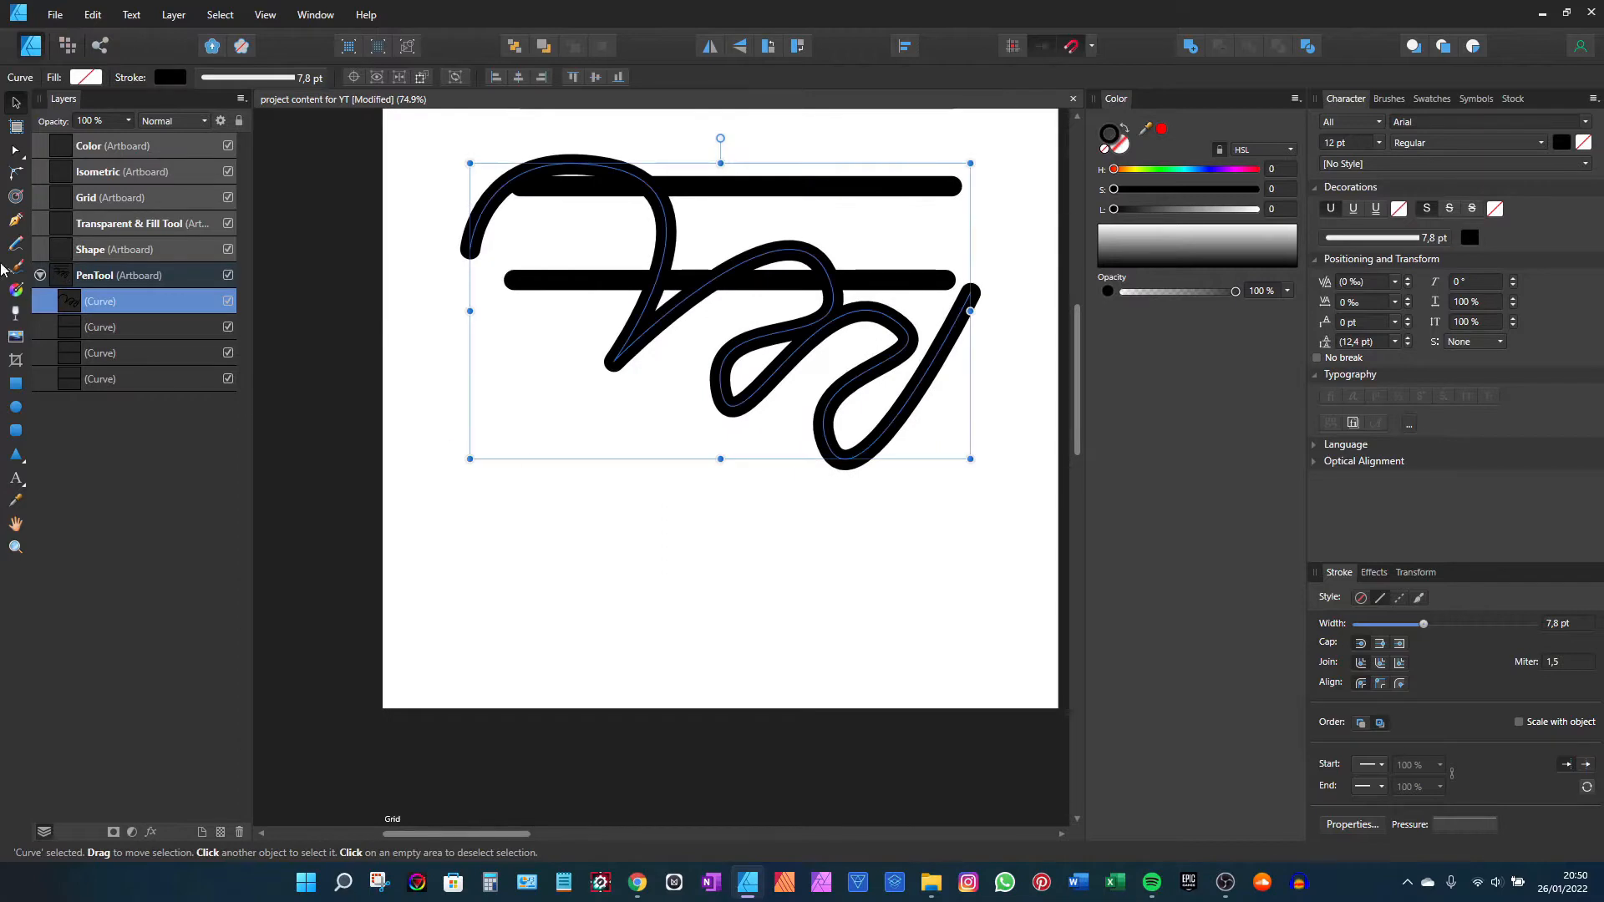
Step: Draw a seven-point zigzag of straight segments with the Pen tool in the empty area below the flowing curve
{"action": "left_click", "coordinate": [16, 222]}
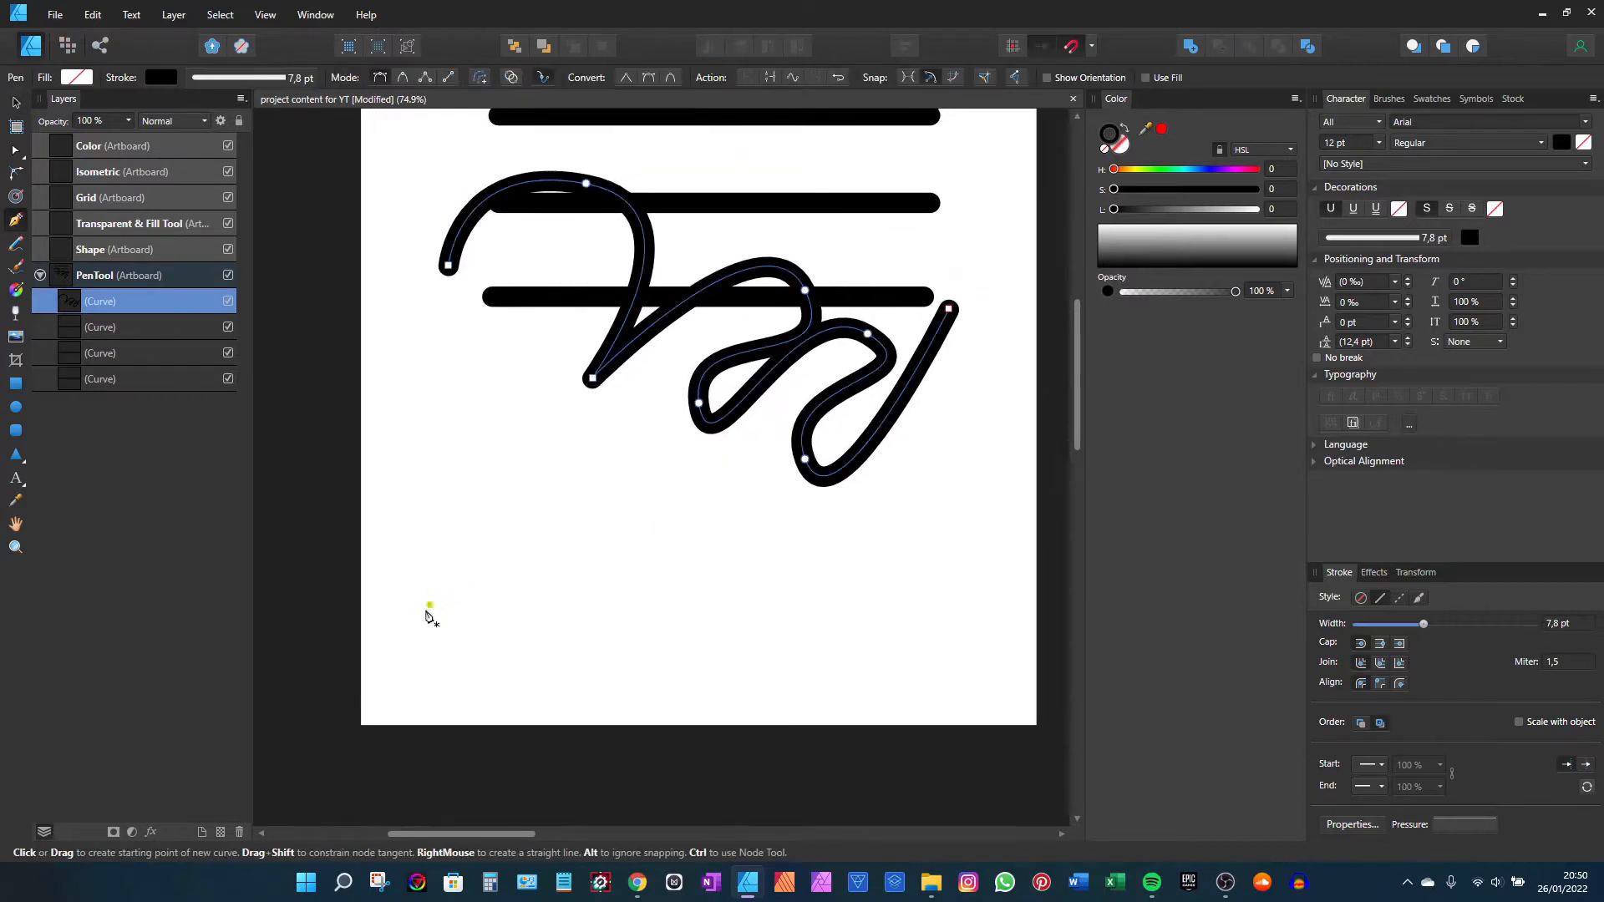
{"action": "left_click", "coordinate": [429, 639]}
{"action": "left_click", "coordinate": [505, 505]}
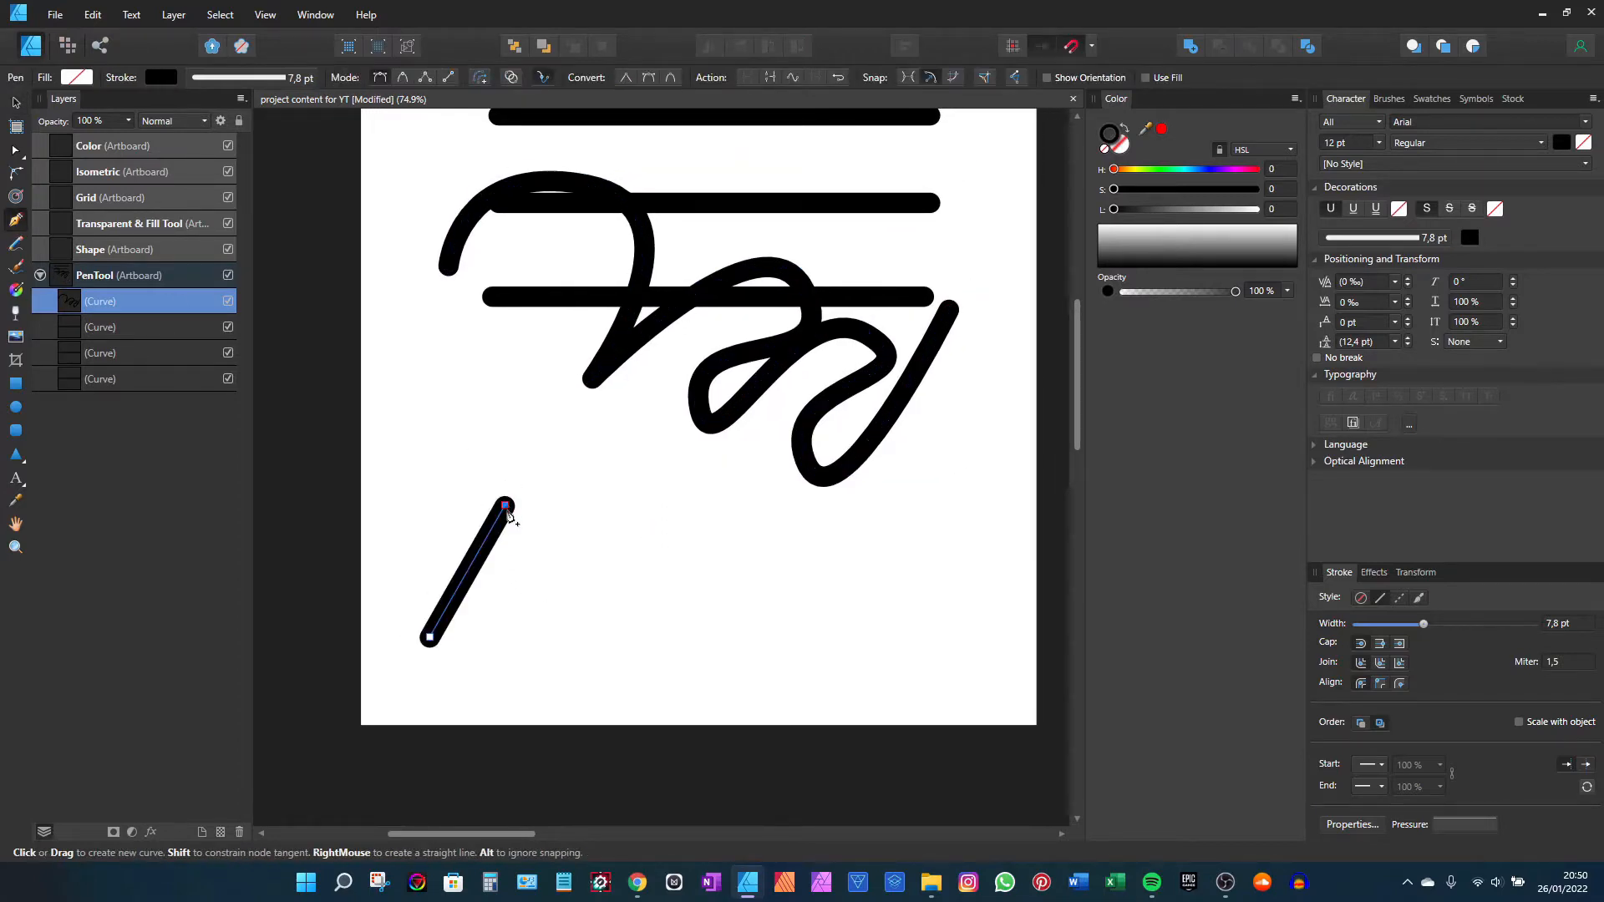
{"action": "left_click", "coordinate": [562, 639]}
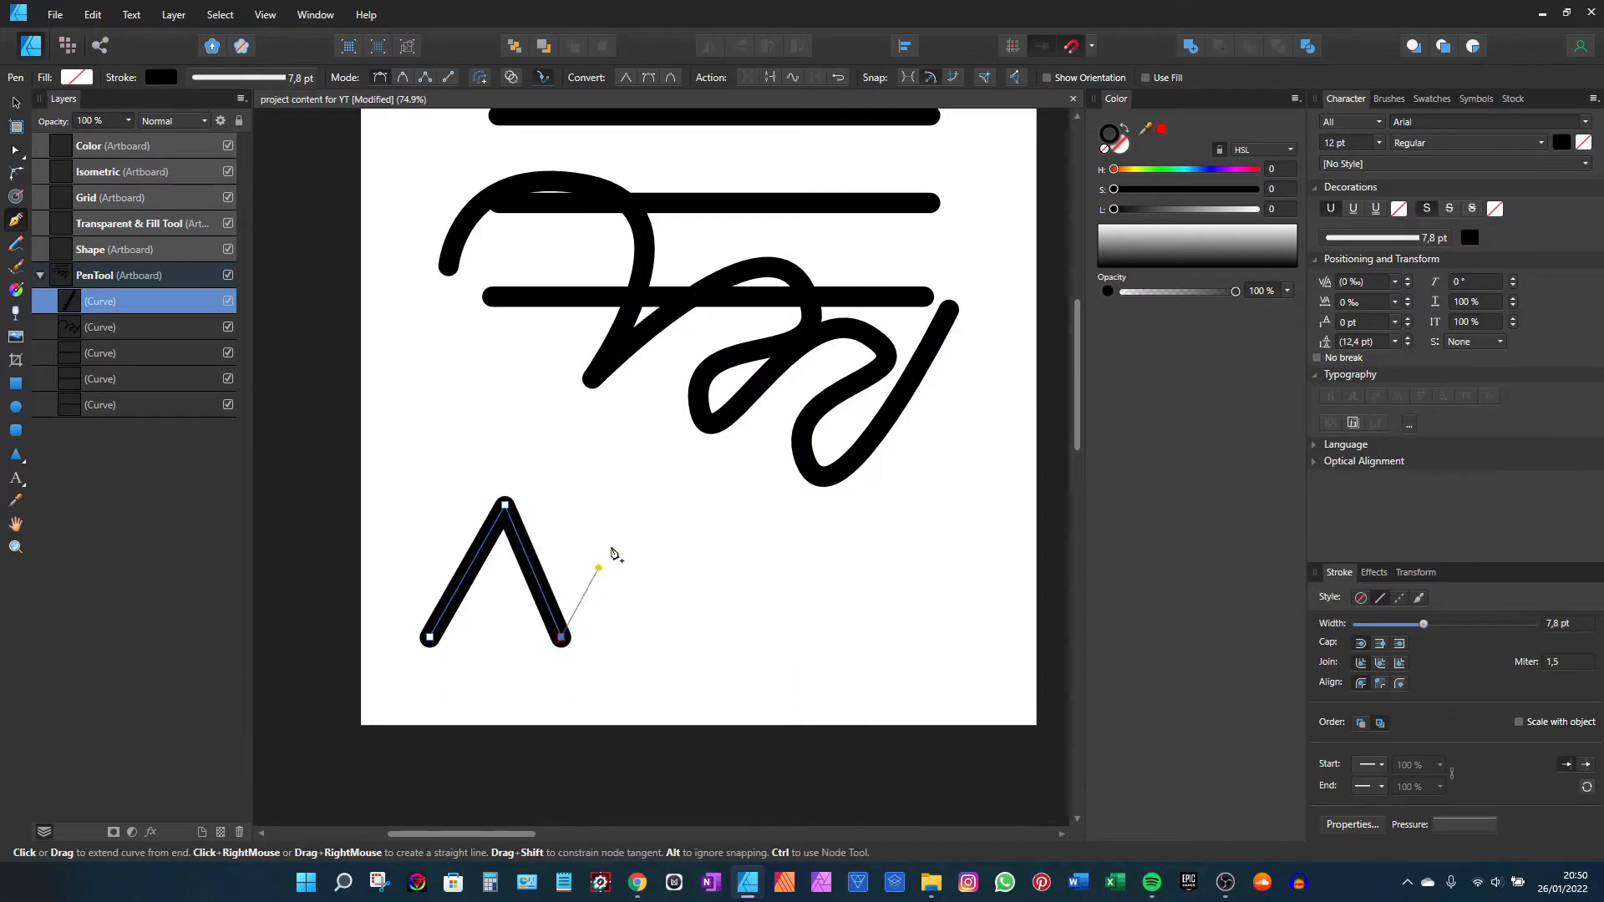
{"action": "left_click", "coordinate": [636, 500]}
{"action": "left_click", "coordinate": [692, 639]}
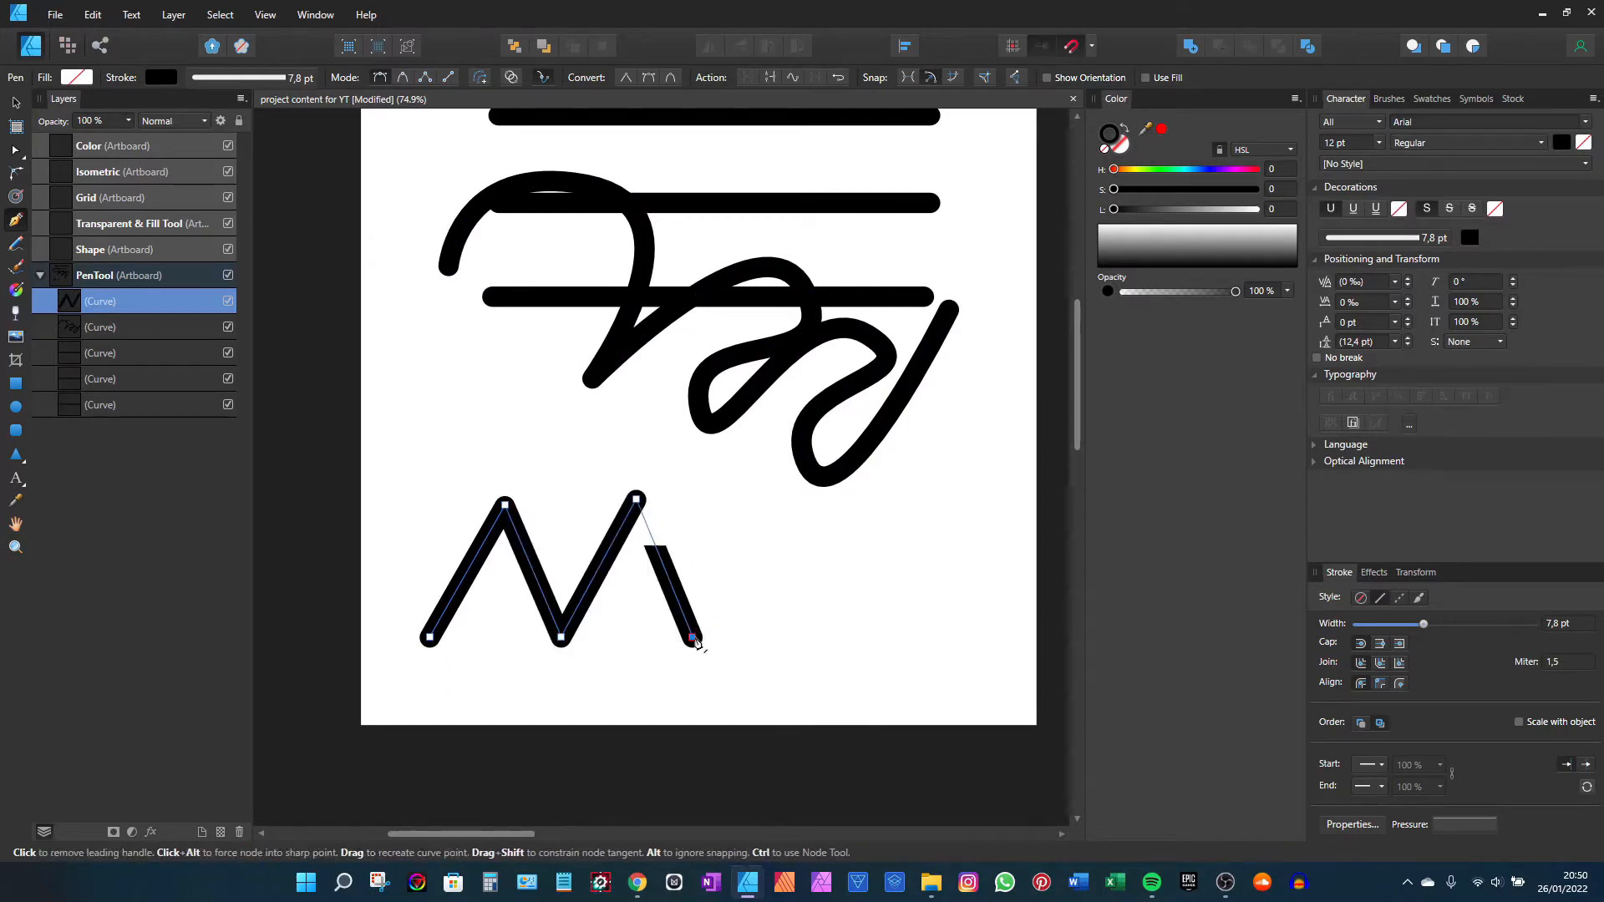
{"action": "left_click", "coordinate": [761, 504]}
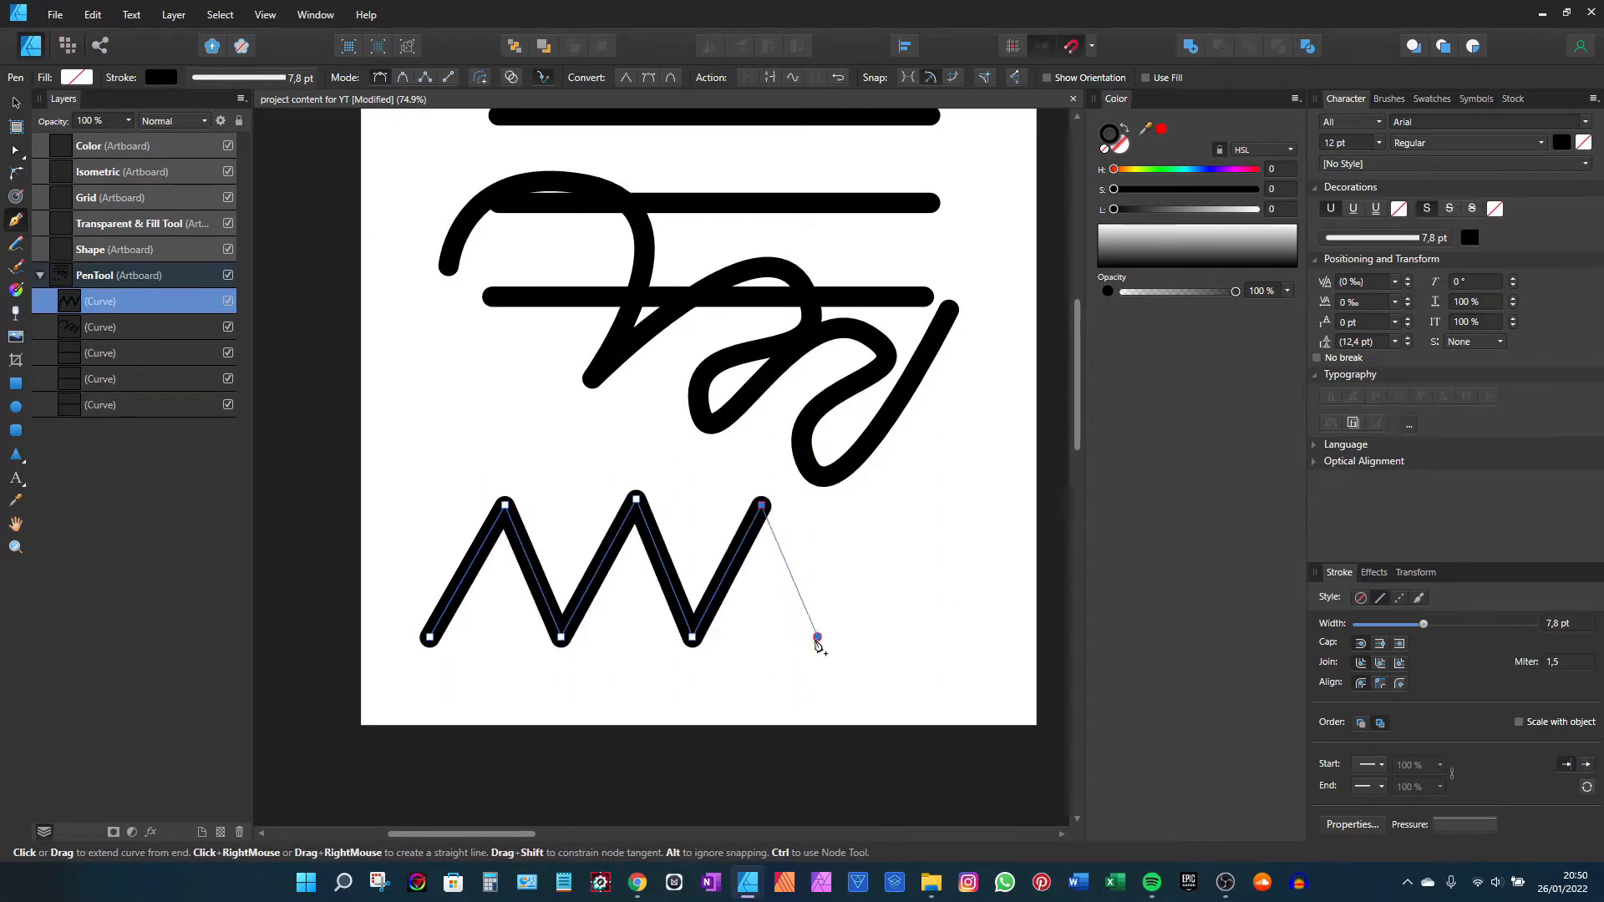
{"action": "left_click", "coordinate": [818, 638]}
{"action": "key", "text": "v"}
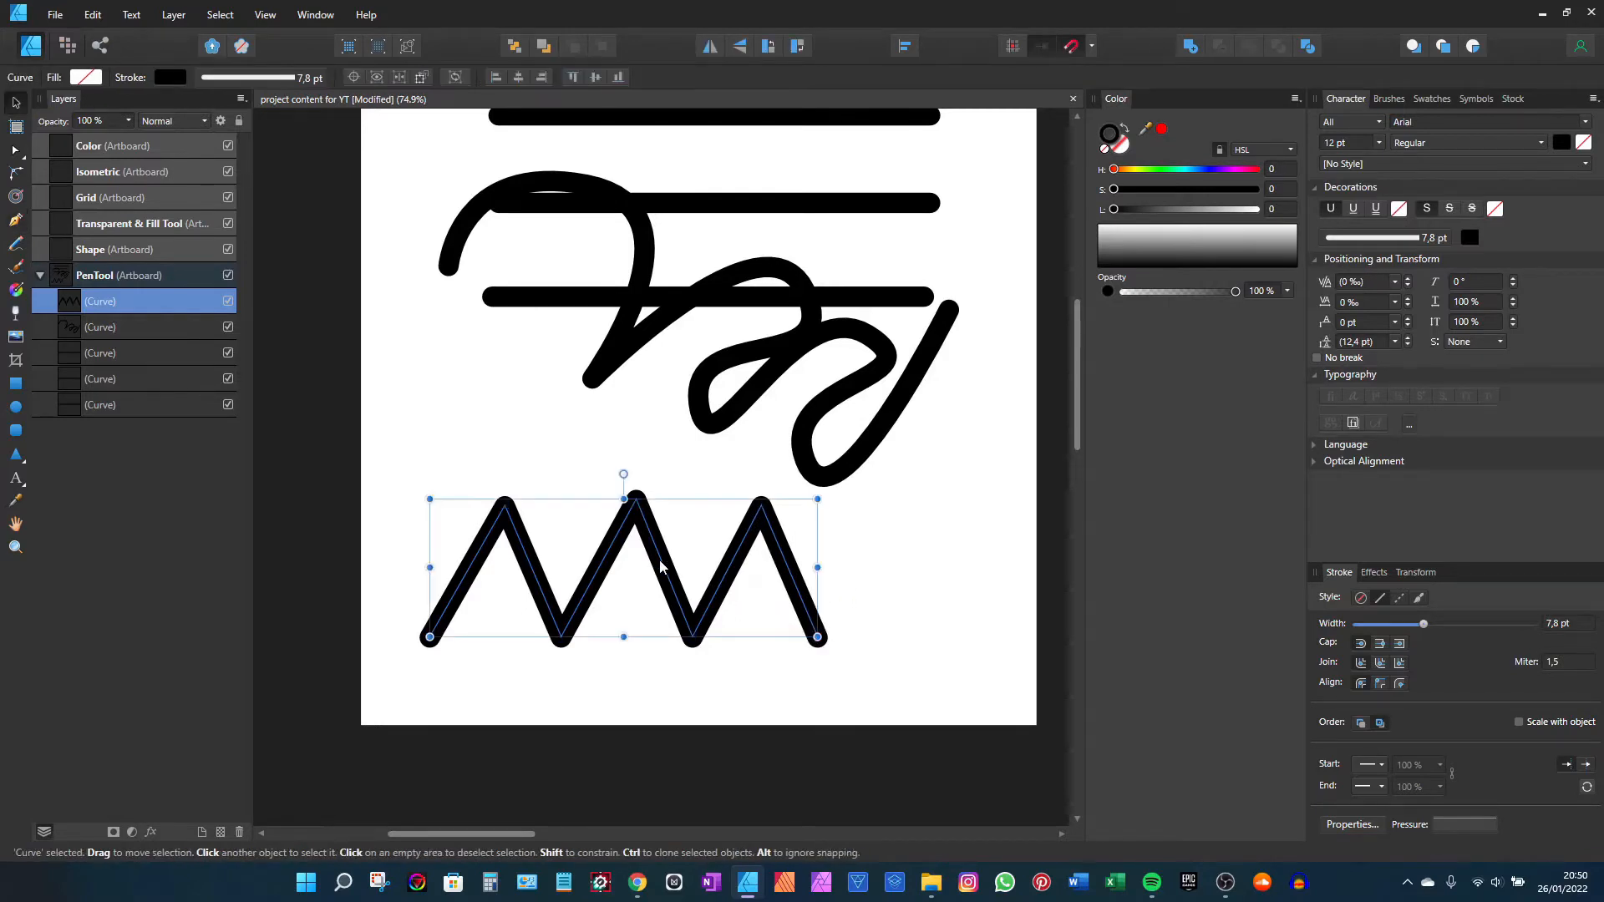
{"action": "left_click_drag", "start_coordinate": [661, 563], "coordinate": [686, 558]}
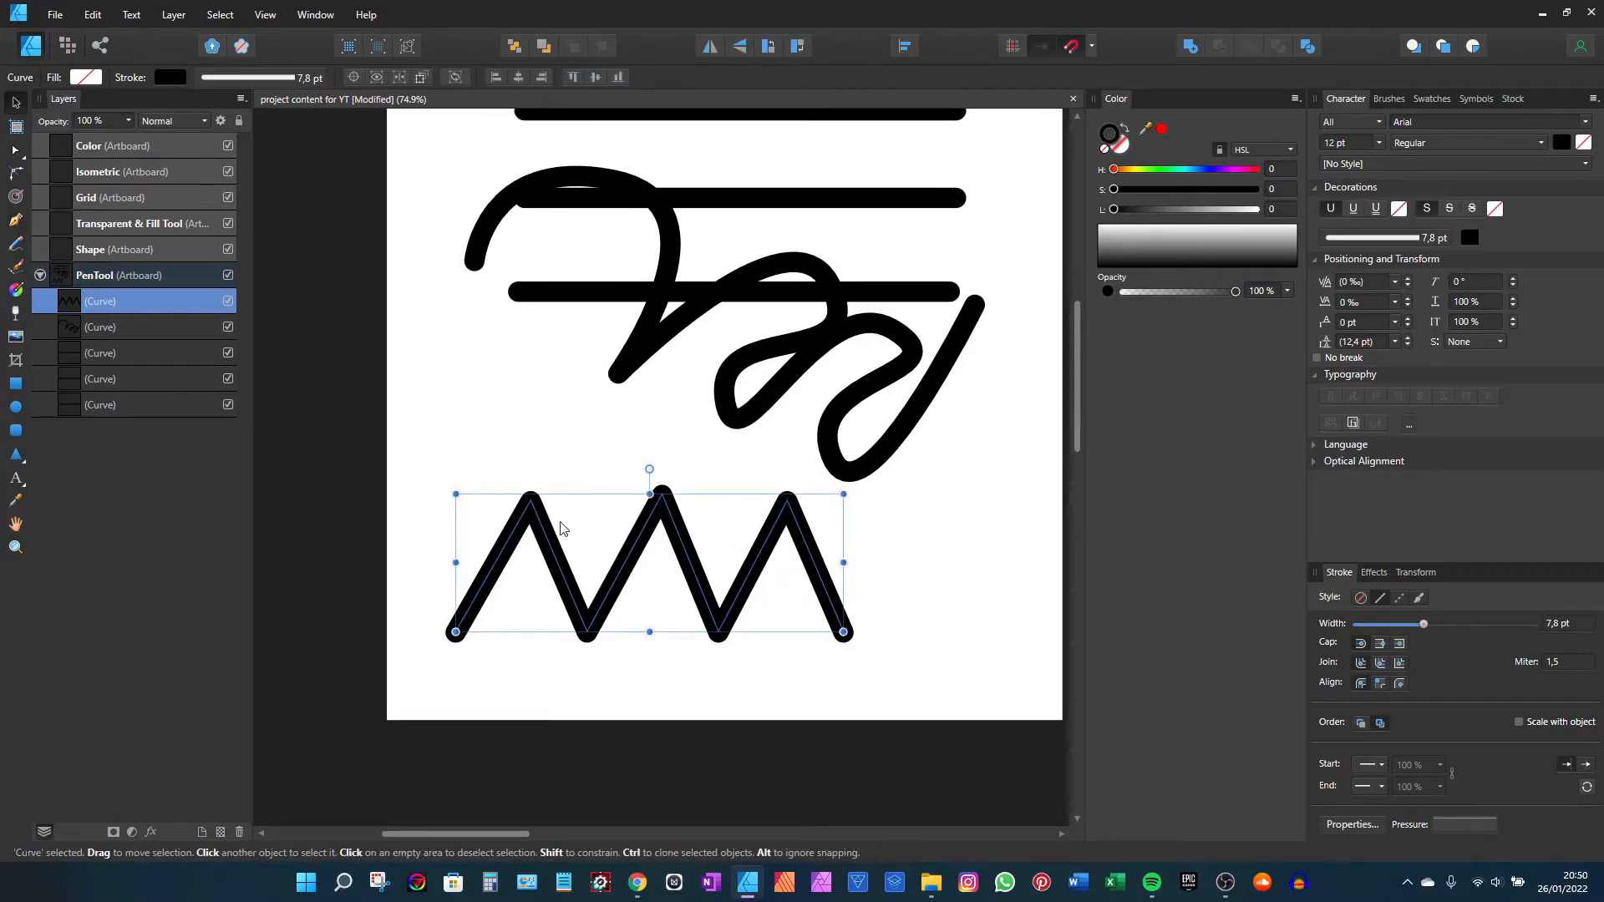
Step: Try raising the zigzag's first peak and pulling a new node out of the adjacent segment, and undo both node edits
{"action": "left_click", "coordinate": [16, 153]}
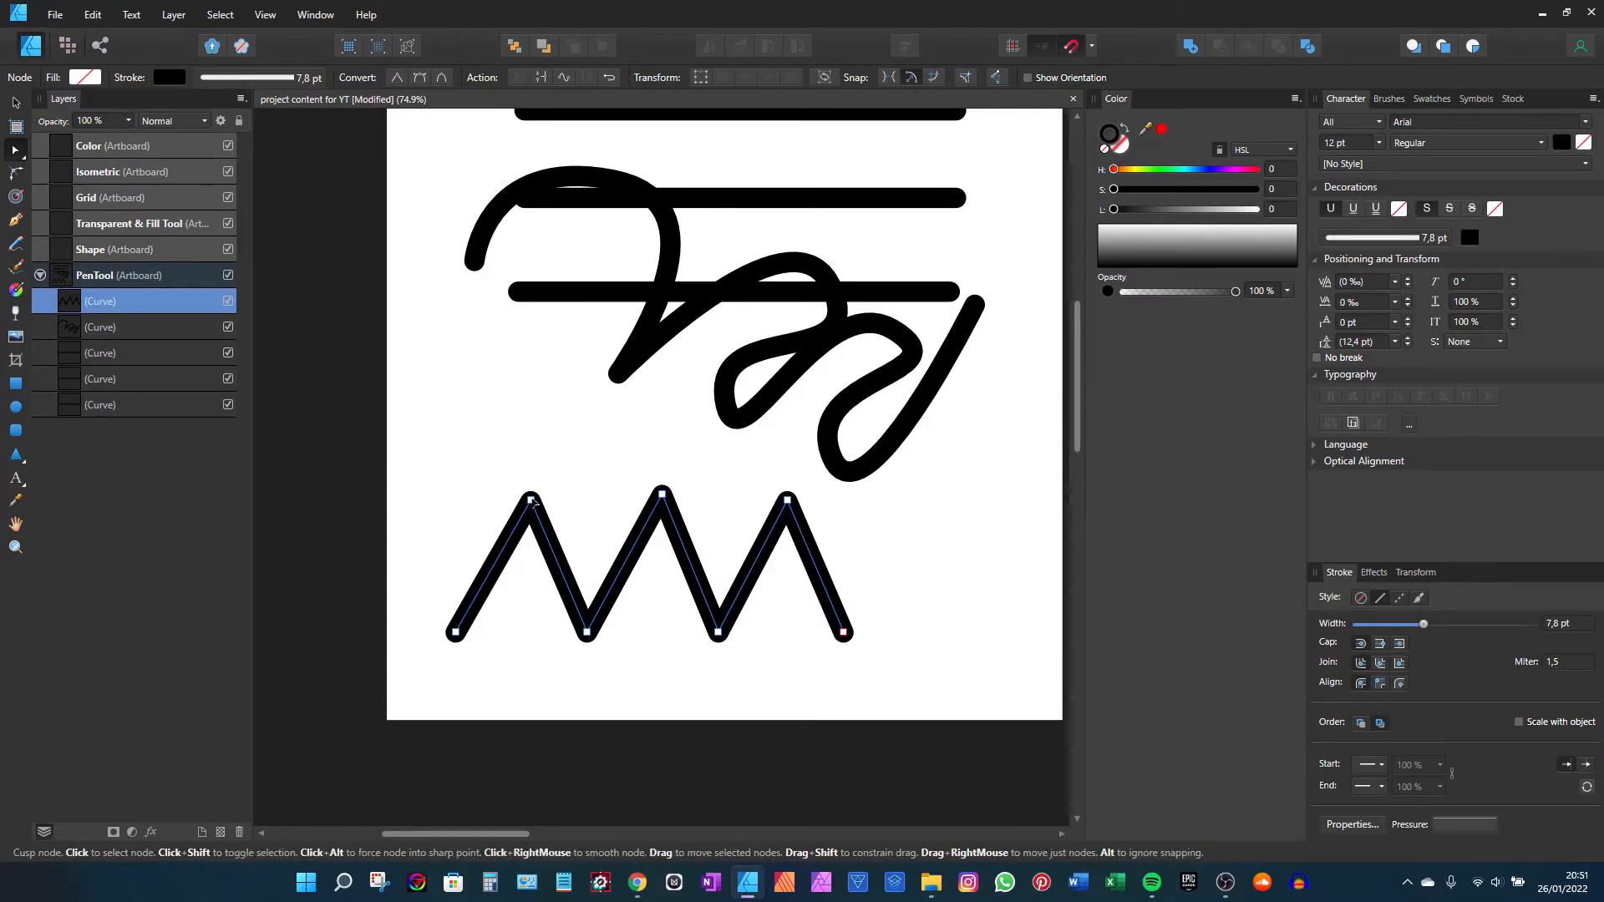
{"action": "left_click_drag", "start_coordinate": [533, 501], "coordinate": [504, 462]}
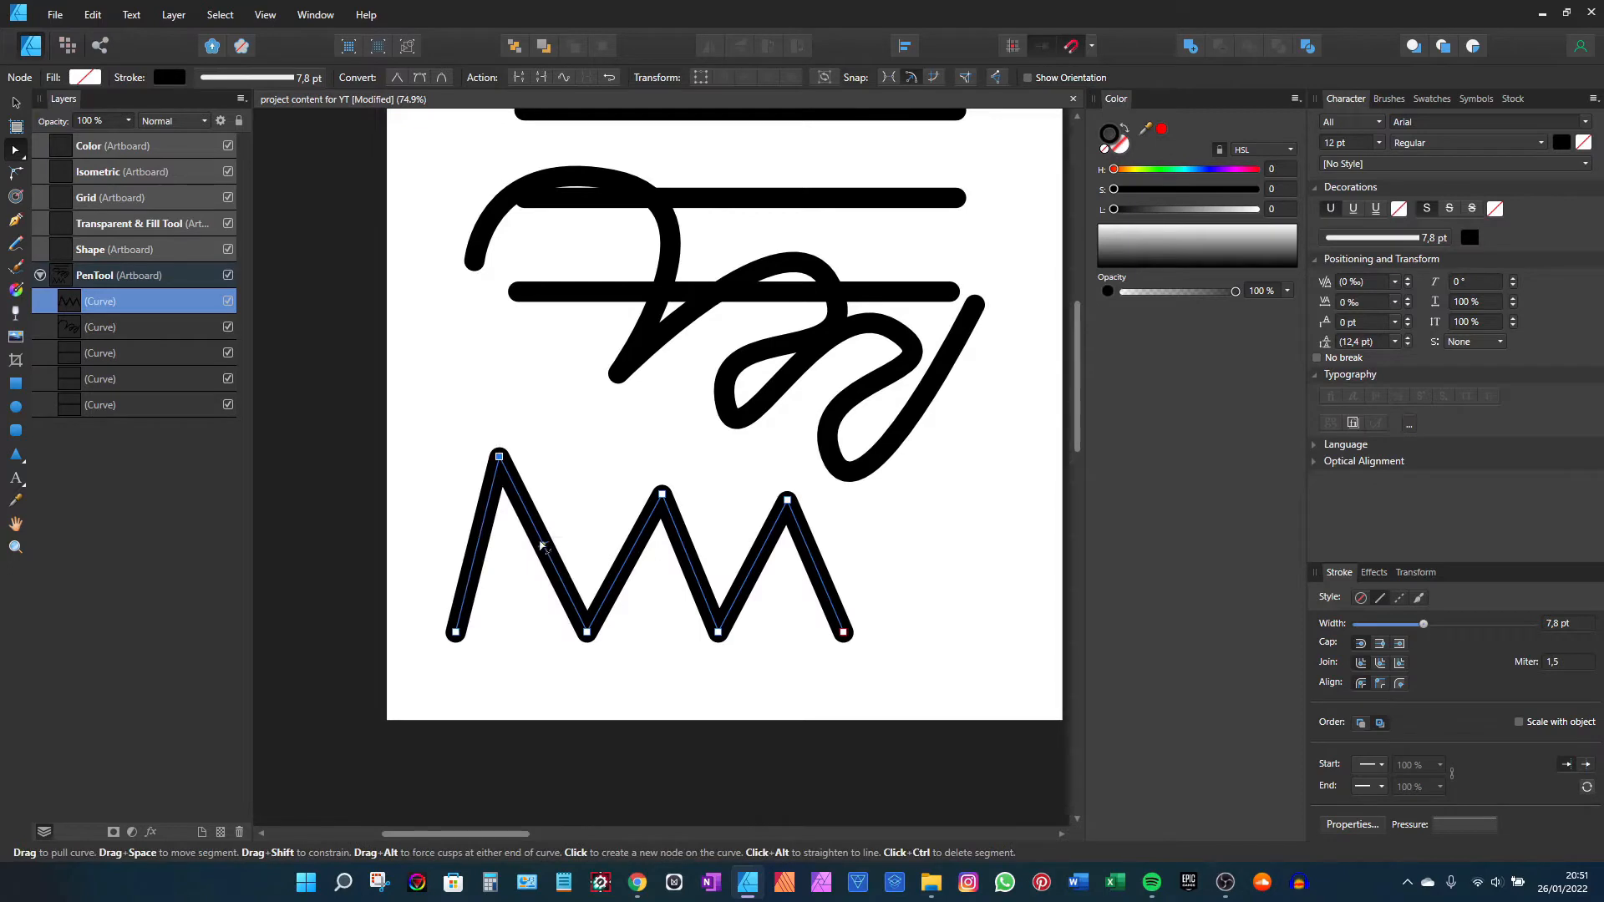
{"action": "left_click", "coordinate": [542, 546]}
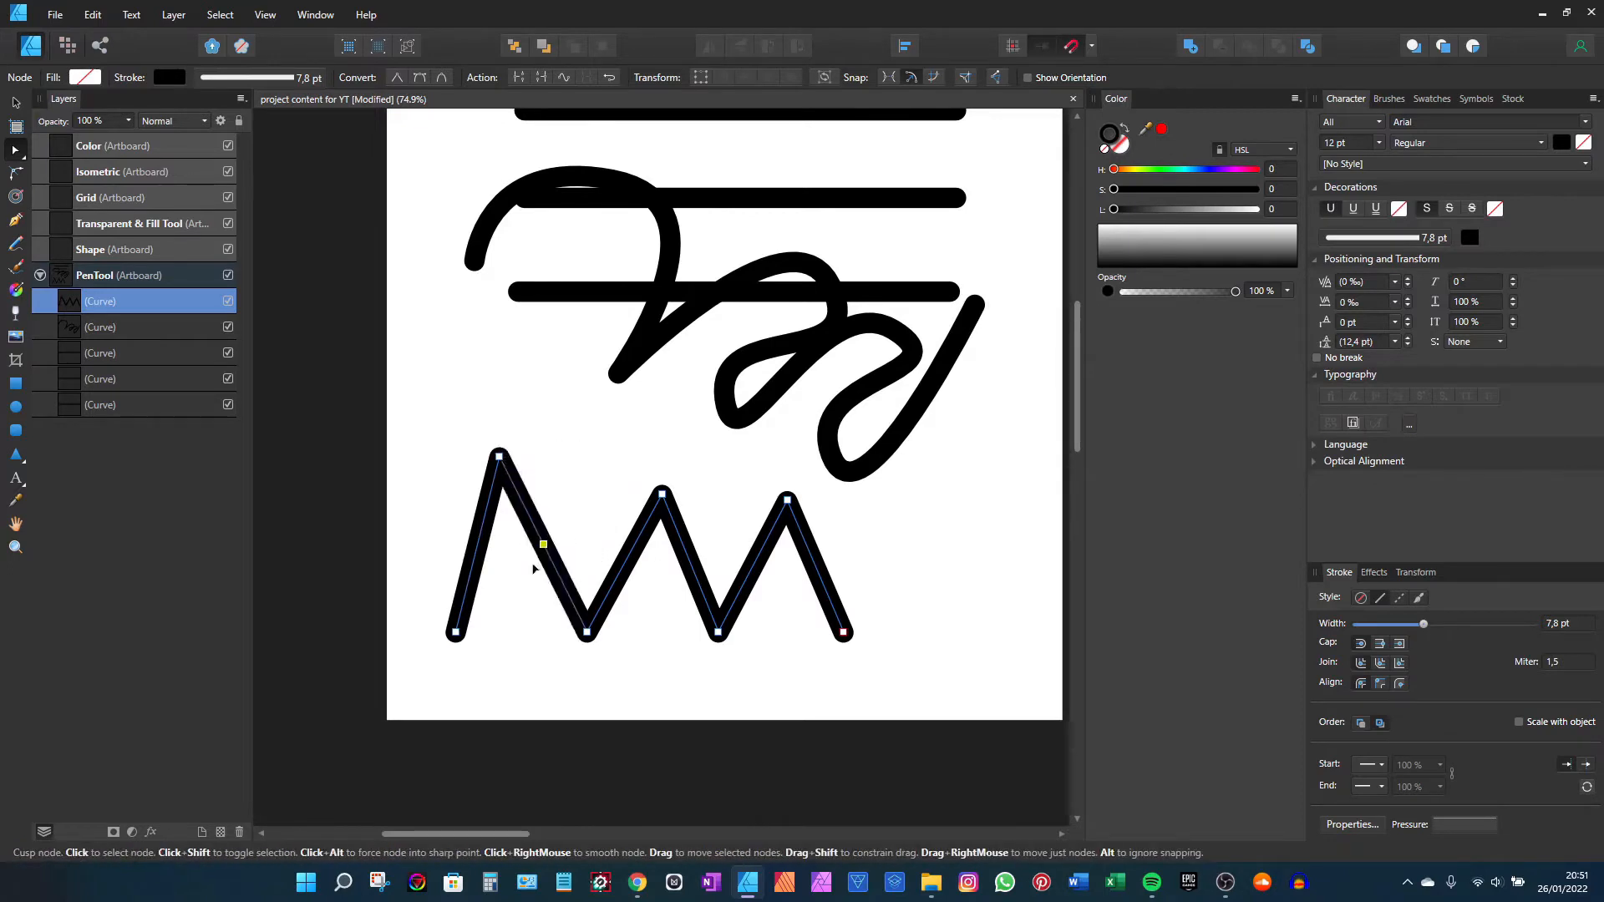
{"action": "left_click_drag", "start_coordinate": [543, 544], "coordinate": [591, 459]}
{"action": "key", "text": "ctrl+z"}
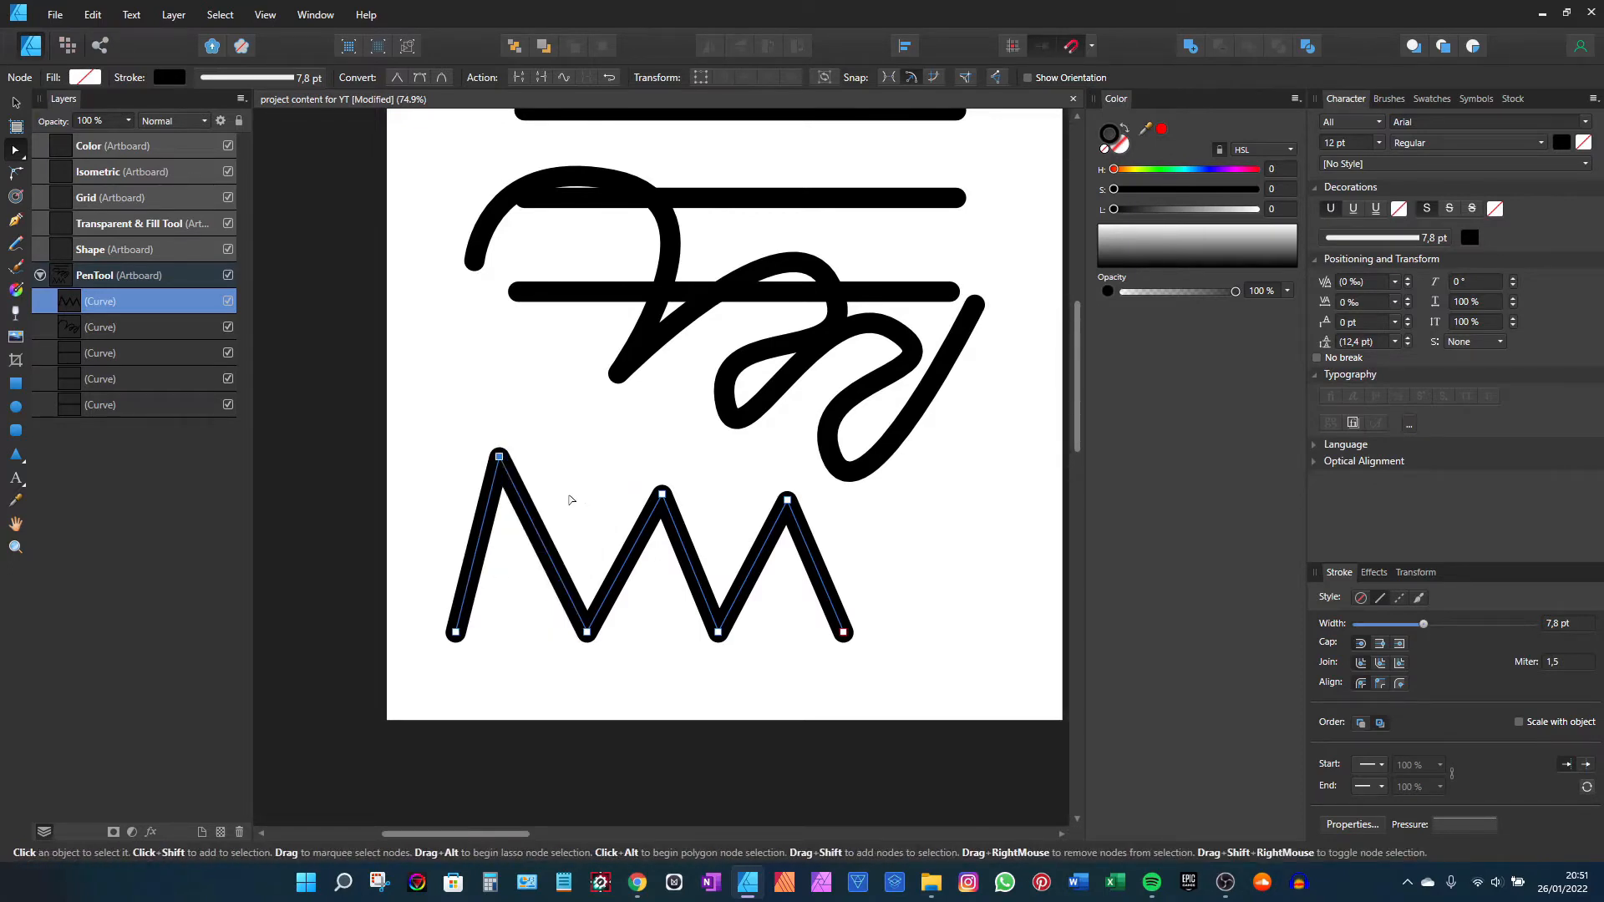
{"action": "key", "text": "ctrl+z"}
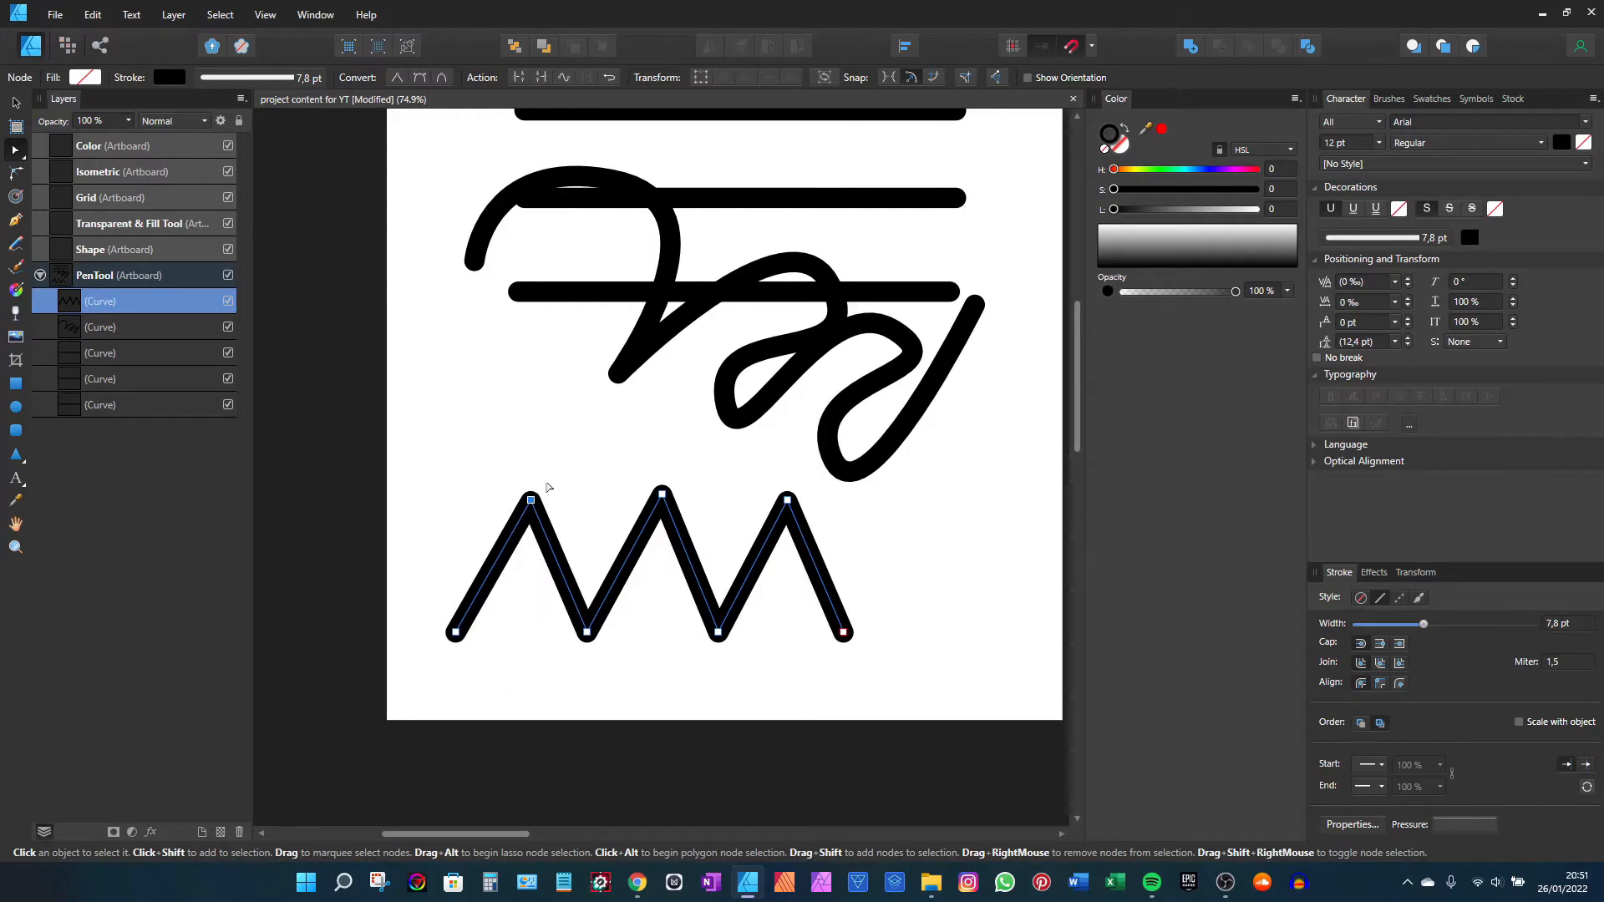
Step: Try bending the two segments beside the zigzag's first peak outward into a rounded arch, and undo both bends
{"action": "scroll", "coordinate": [538, 502], "scroll_direction": "up", "scroll_amount": 3}
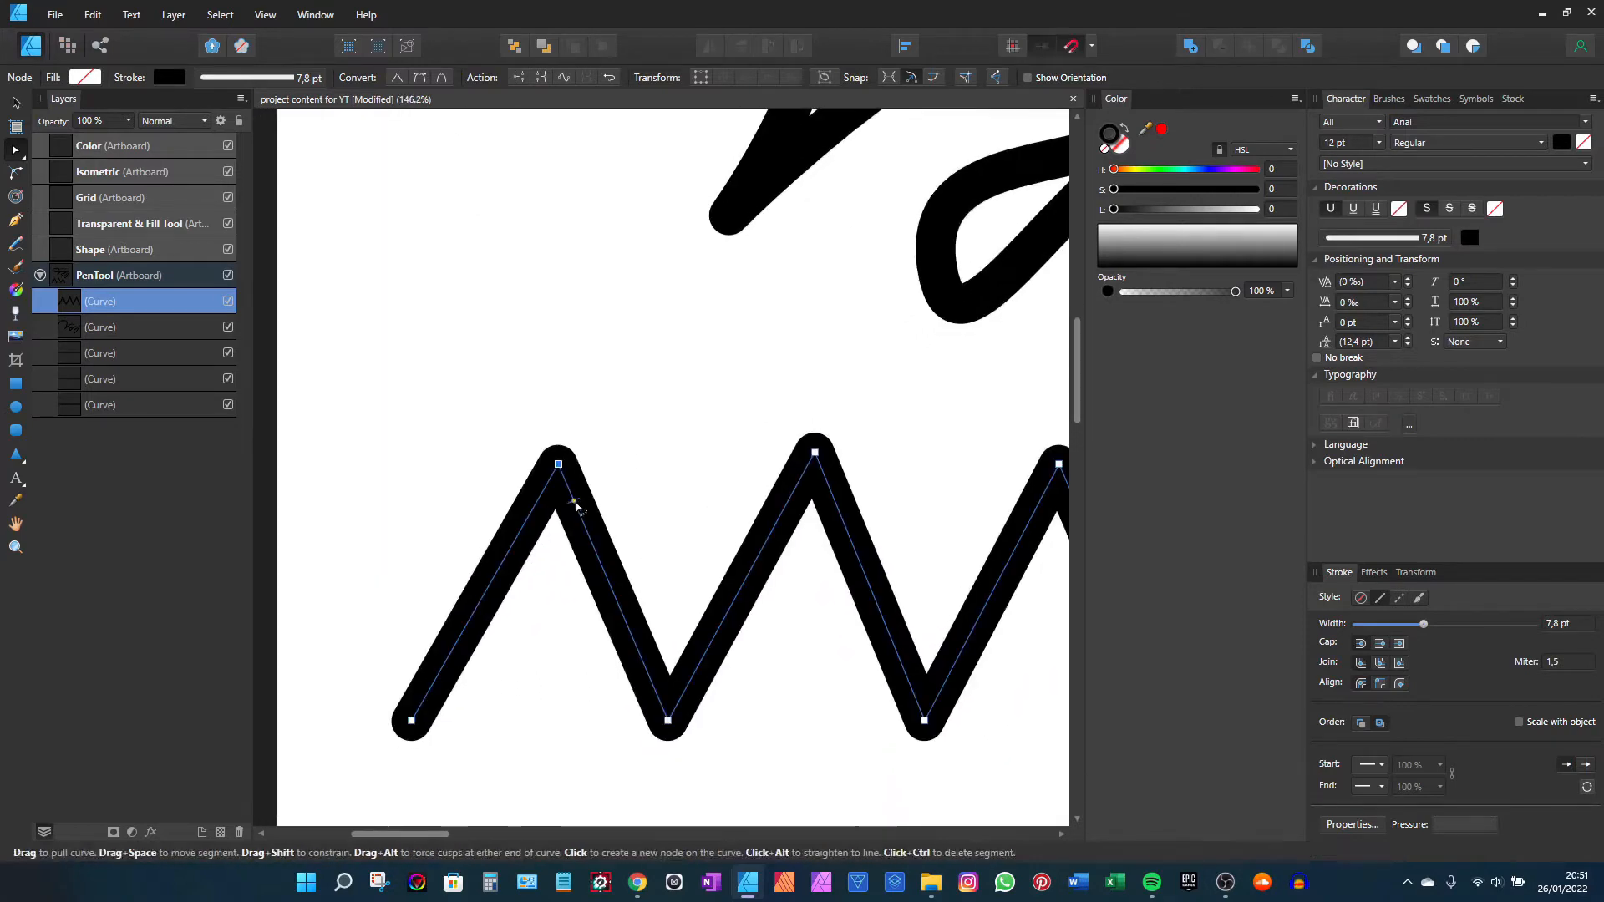
{"action": "left_click_drag", "start_coordinate": [576, 508], "coordinate": [598, 465]}
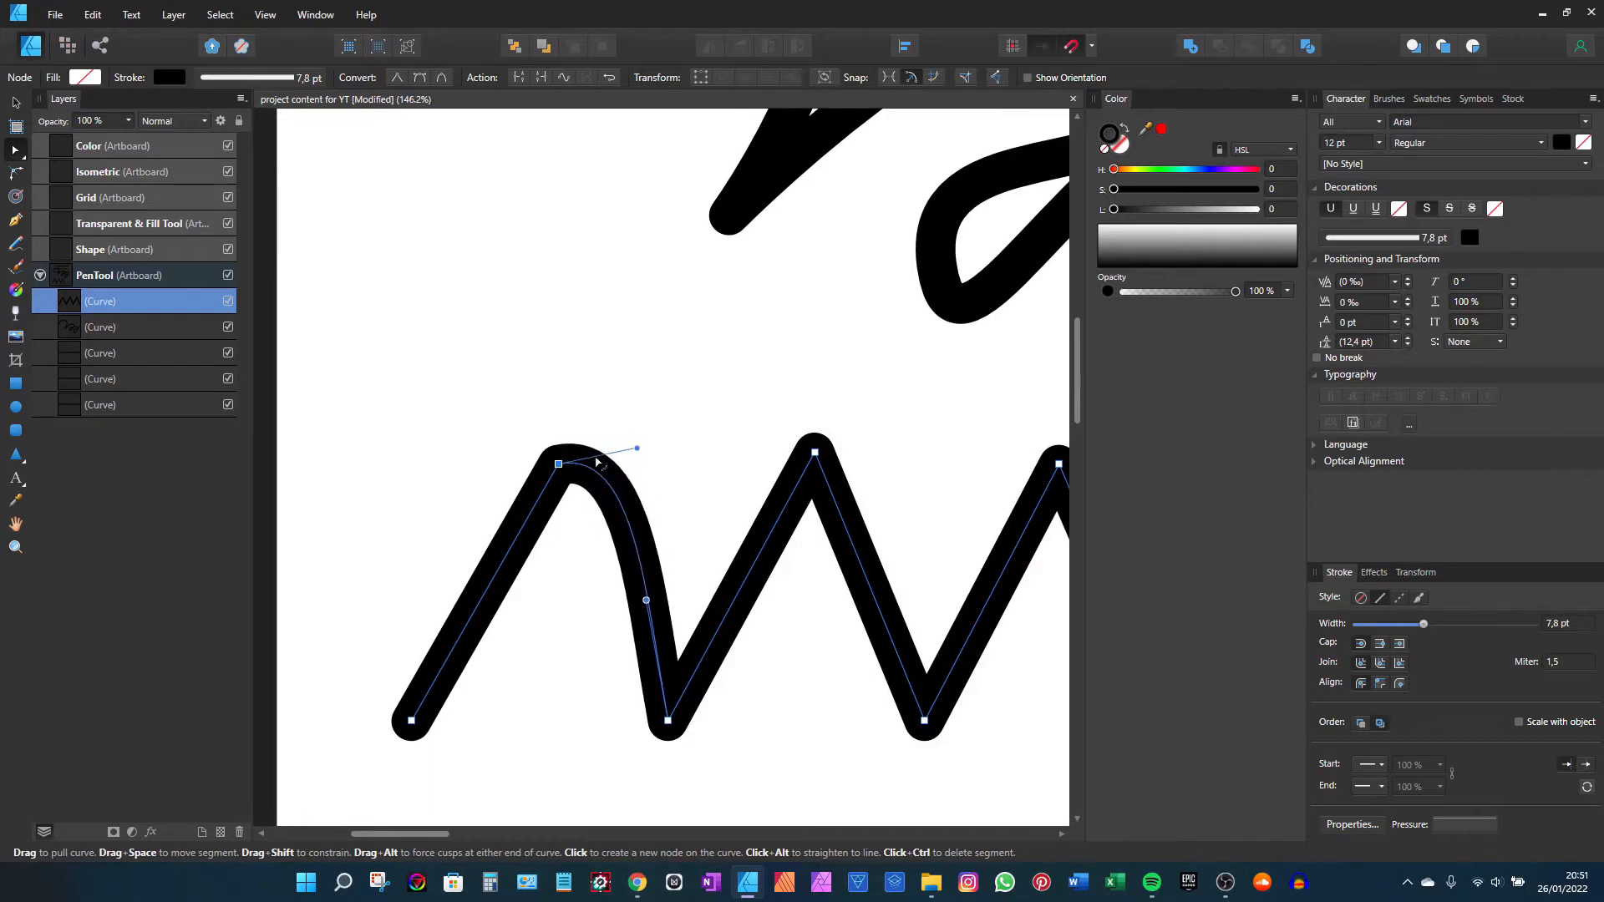
{"action": "left_click_drag", "start_coordinate": [533, 510], "coordinate": [512, 482]}
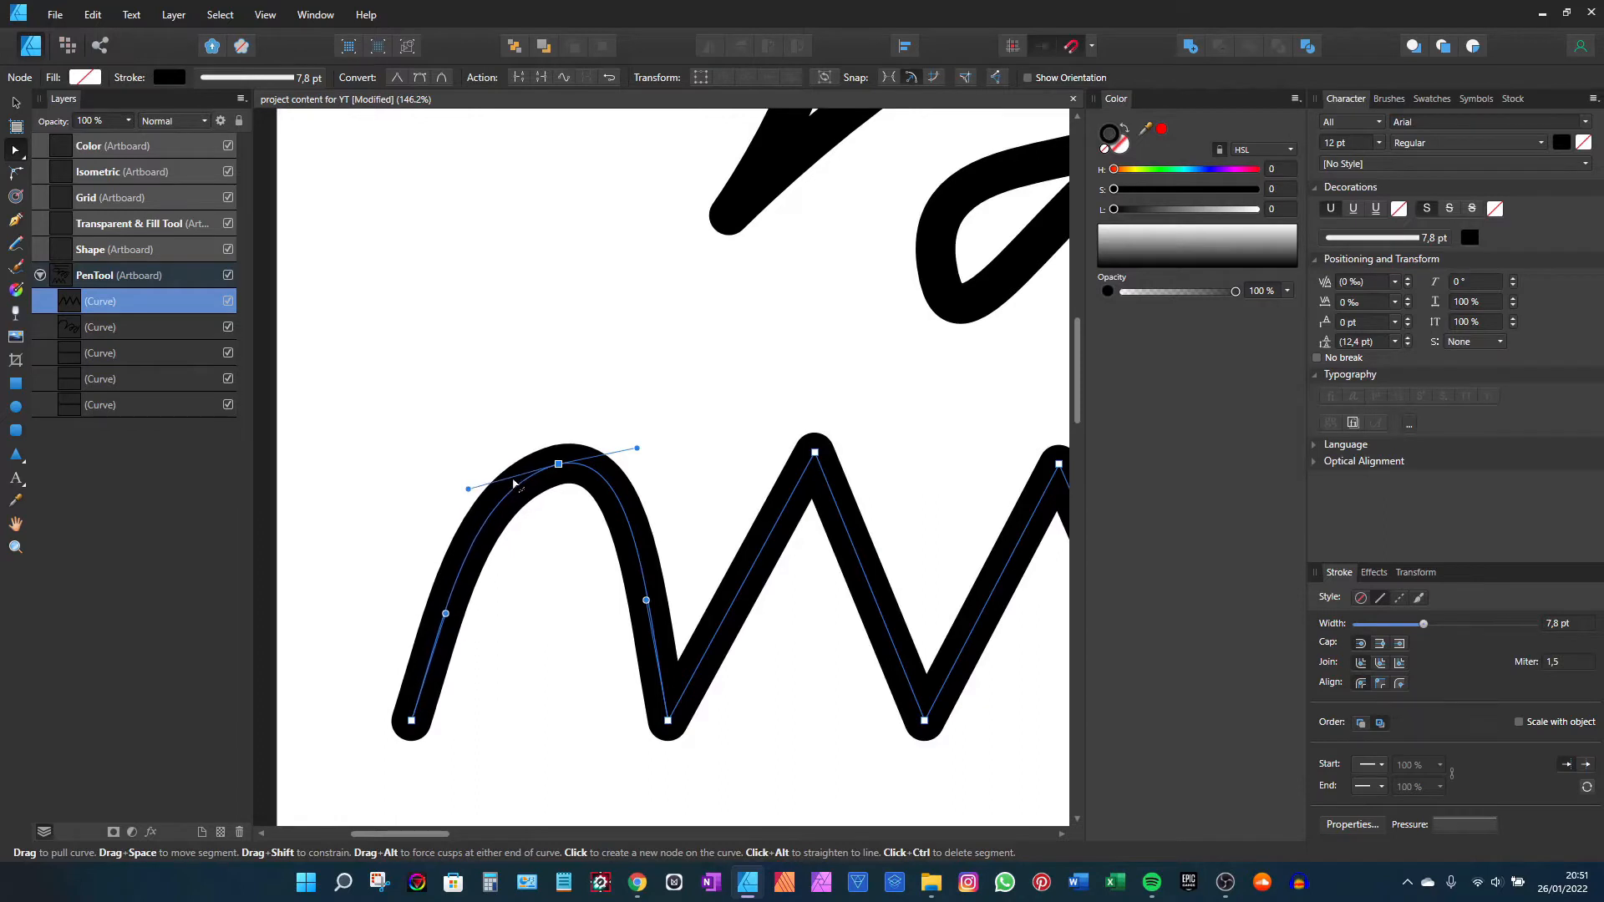
{"action": "scroll", "coordinate": [708, 476], "scroll_direction": "down", "scroll_amount": 1}
{"action": "left_click_drag", "start_coordinate": [708, 476], "coordinate": [641, 491]}
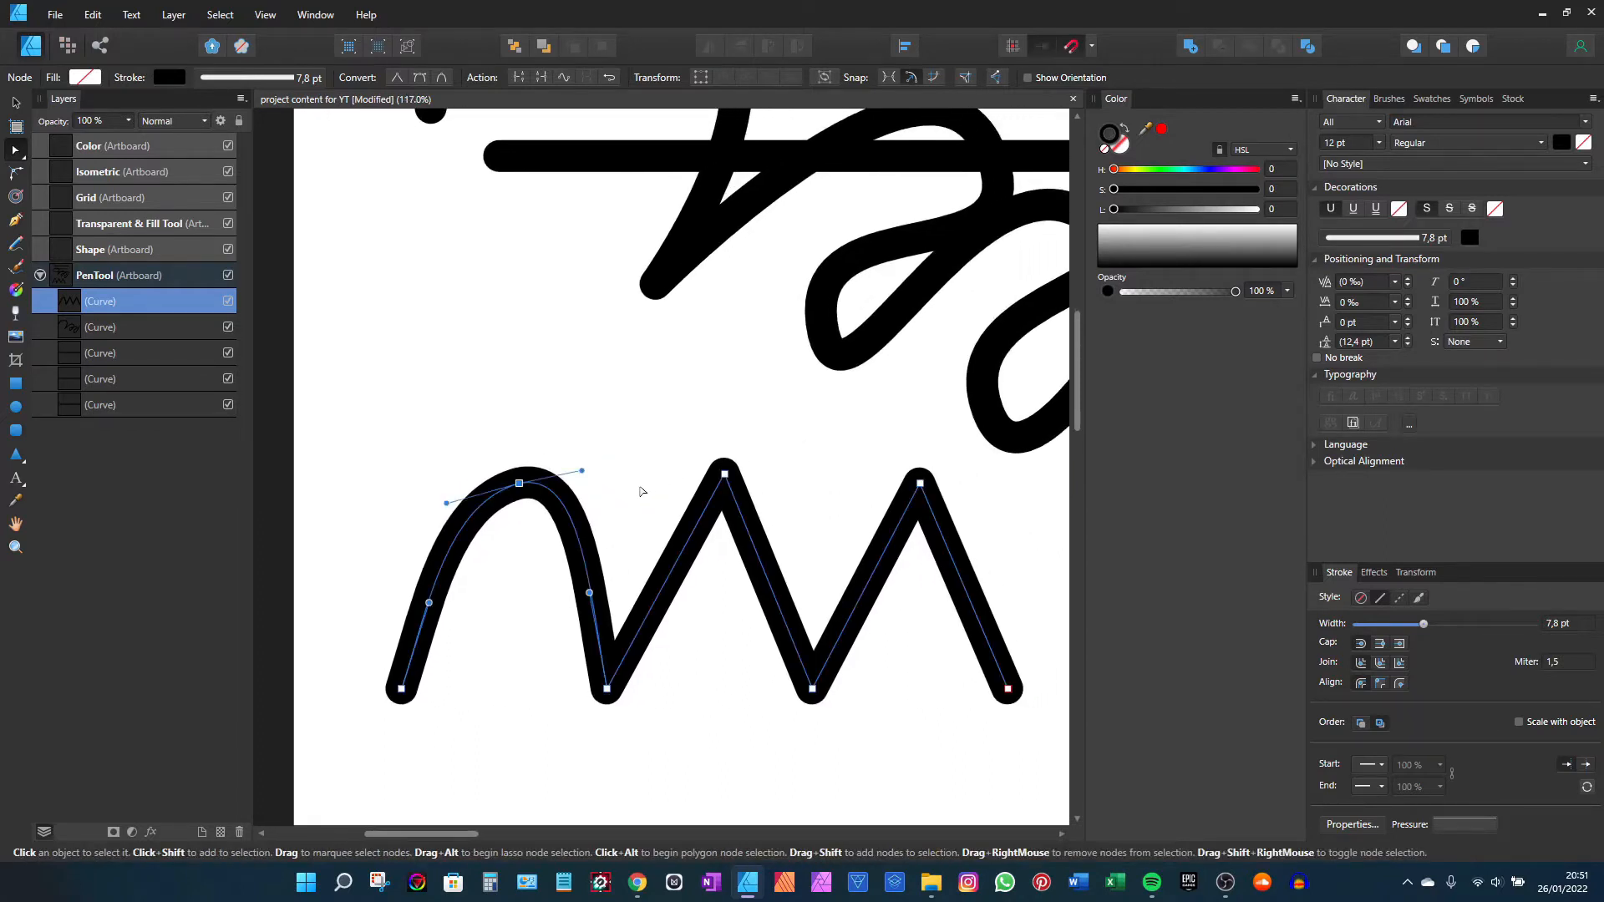
{"action": "key", "text": "ctrl+z"}
{"action": "key", "text": "ctrl+z"}
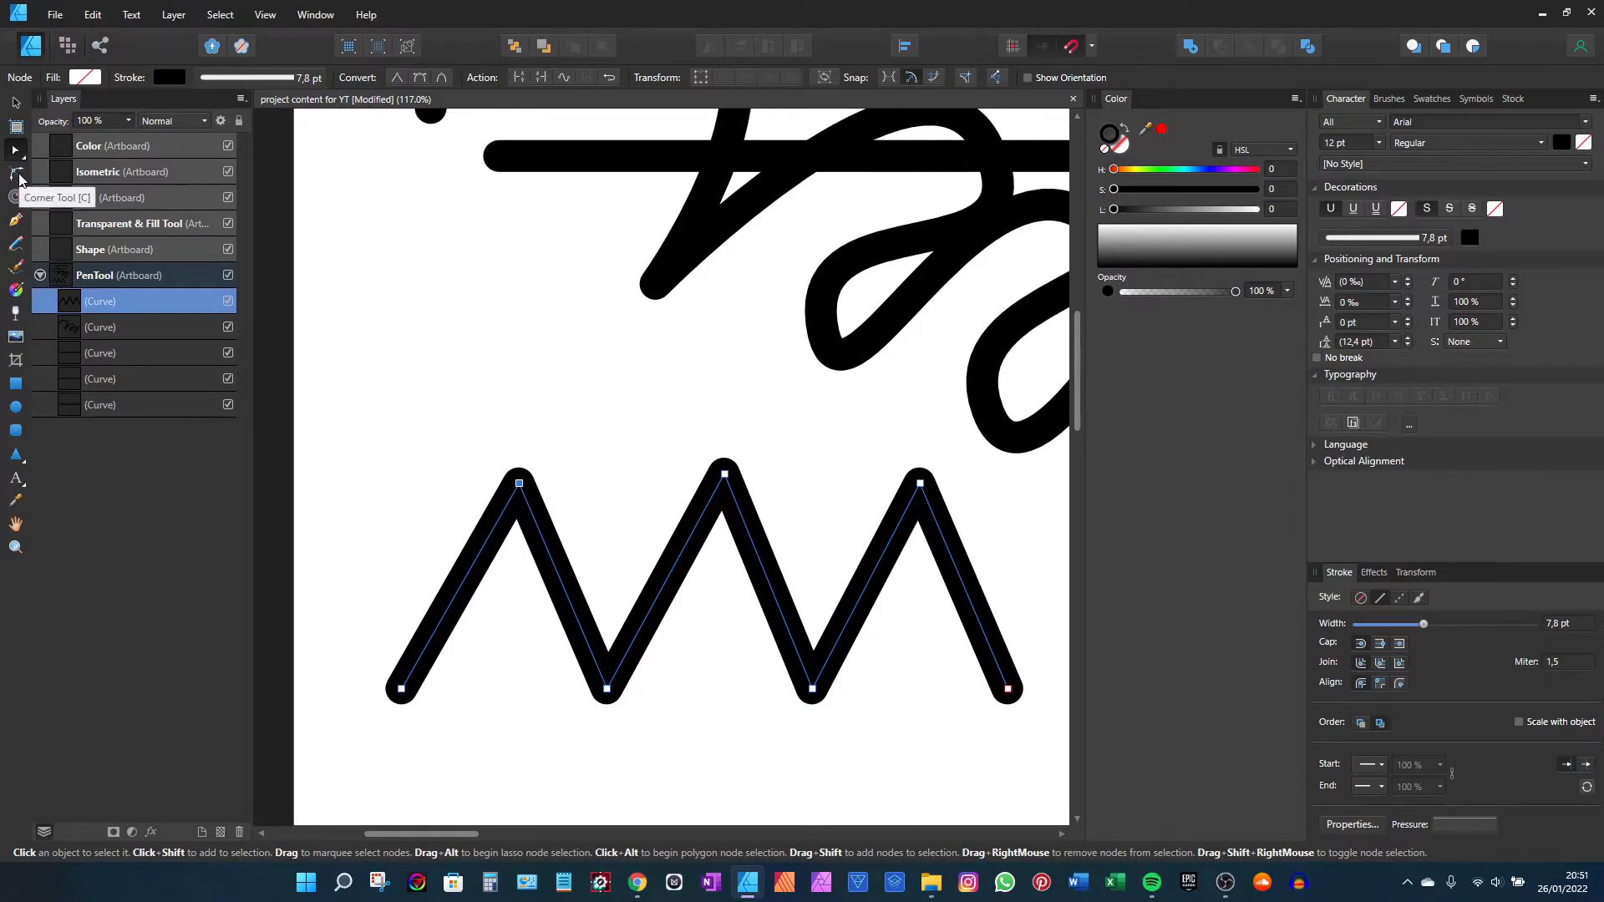
Step: Round the zigzag's first peak to about 100.1 px and its second valley to about 109.6 px with the Corner tool
{"action": "left_click", "coordinate": [16, 174]}
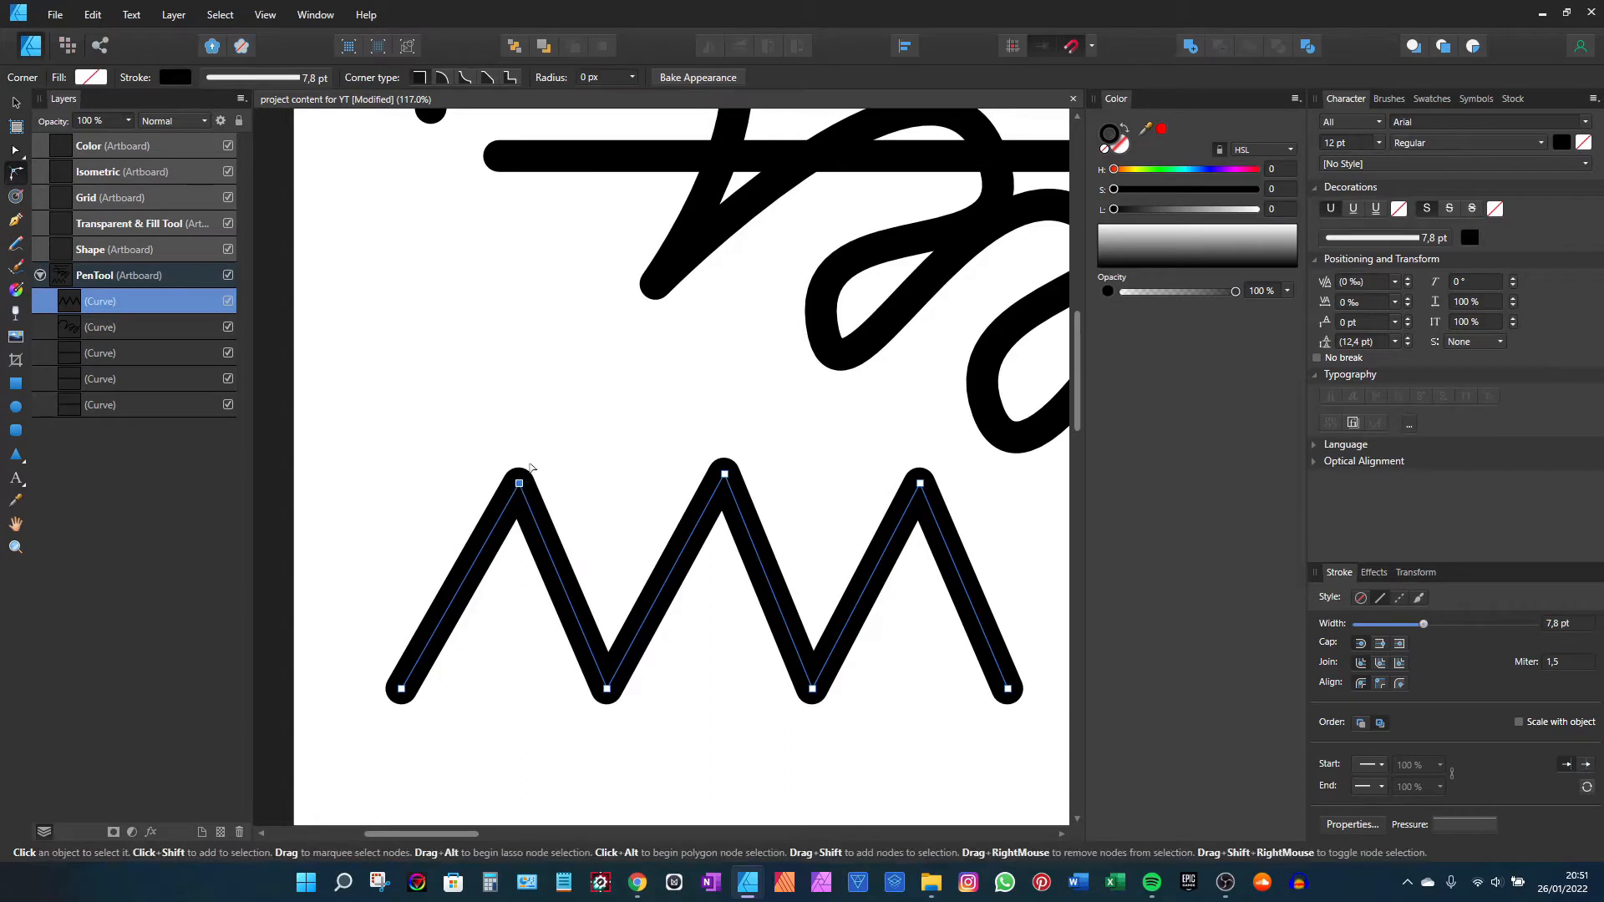
{"action": "left_click_drag", "start_coordinate": [520, 484], "coordinate": [513, 707]}
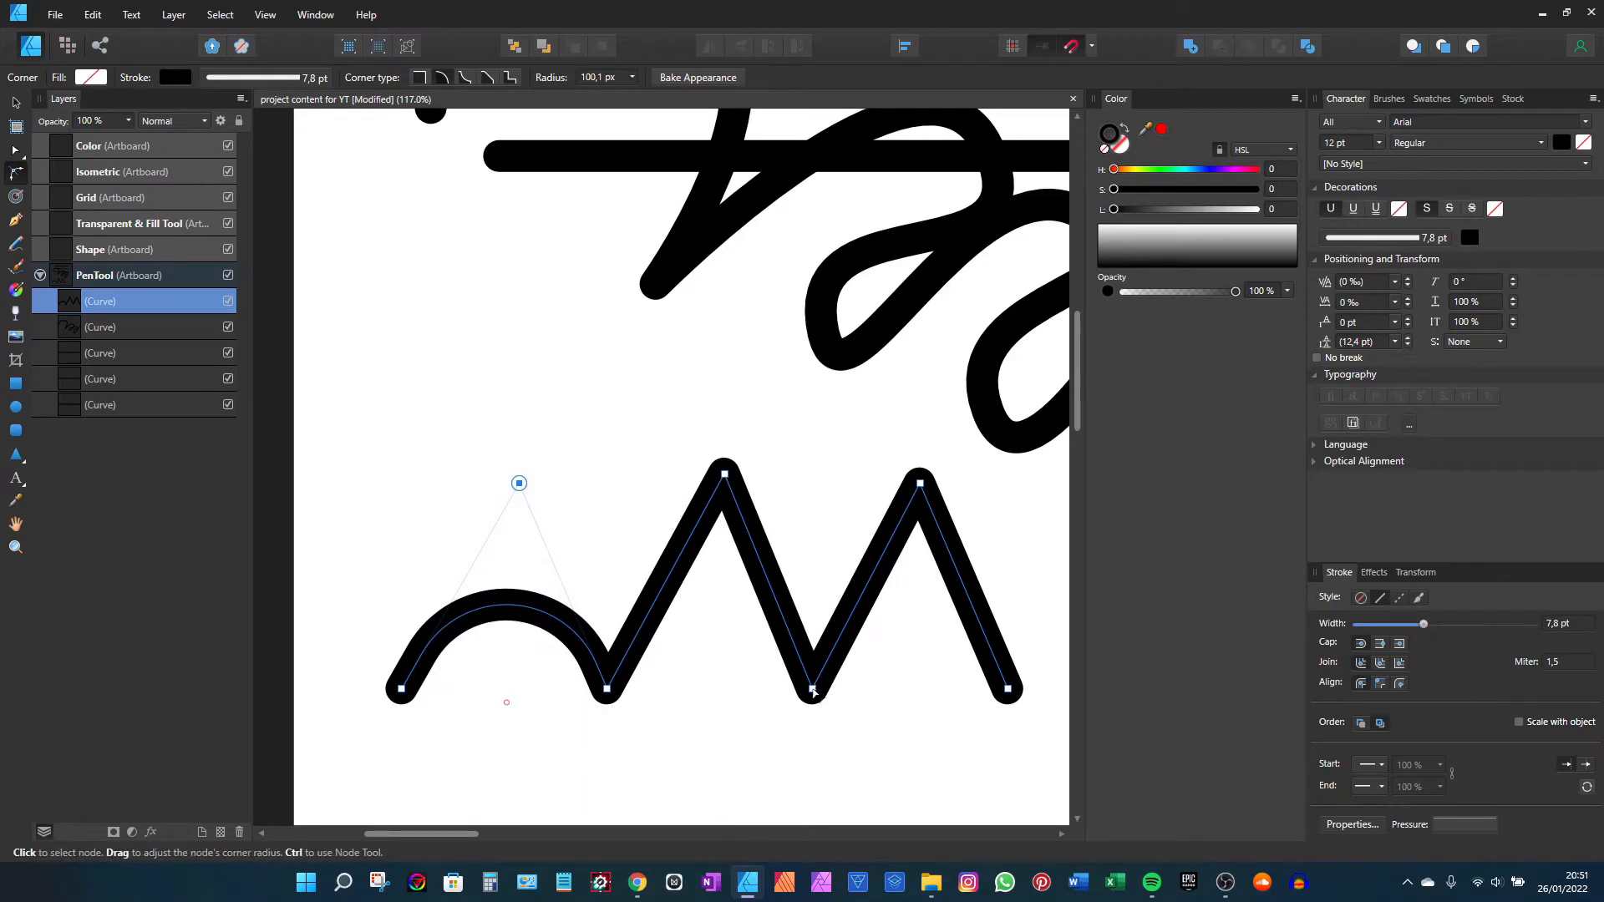
{"action": "left_click_drag", "start_coordinate": [813, 691], "coordinate": [682, 521]}
{"action": "scroll", "coordinate": [814, 435], "scroll_direction": "down", "scroll_amount": 2}
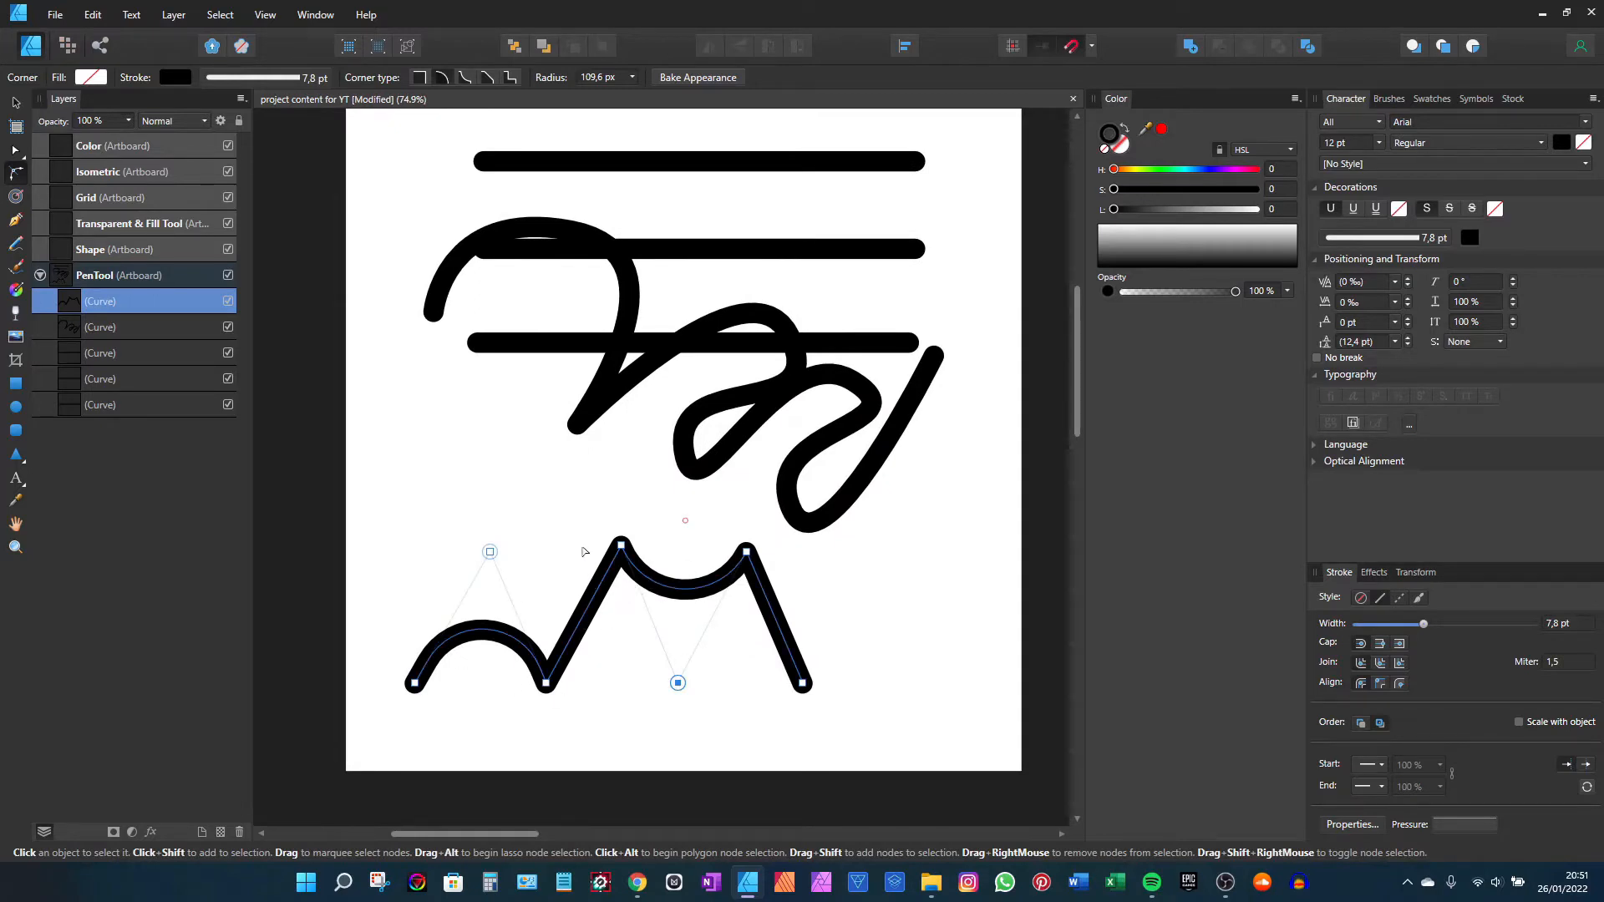
Step: Scale the rounded zigzag proportionally, first larger and finally down to slightly smaller than its original size
{"action": "left_click", "coordinate": [15, 102]}
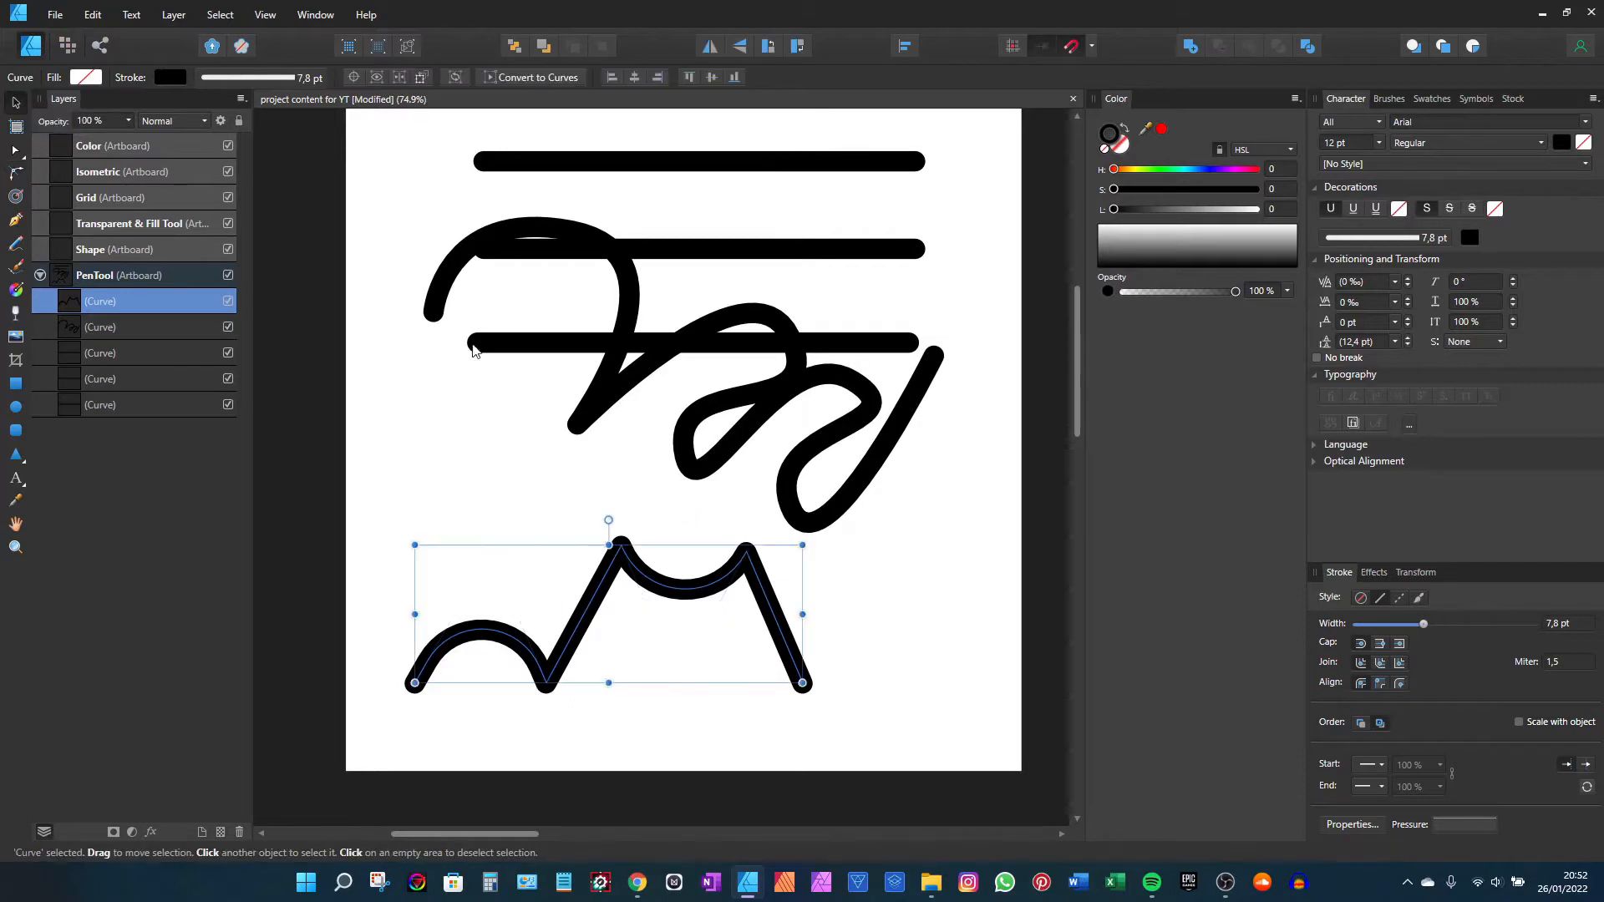
{"action": "left_click_drag", "start_coordinate": [802, 543], "coordinate": [922, 431]}
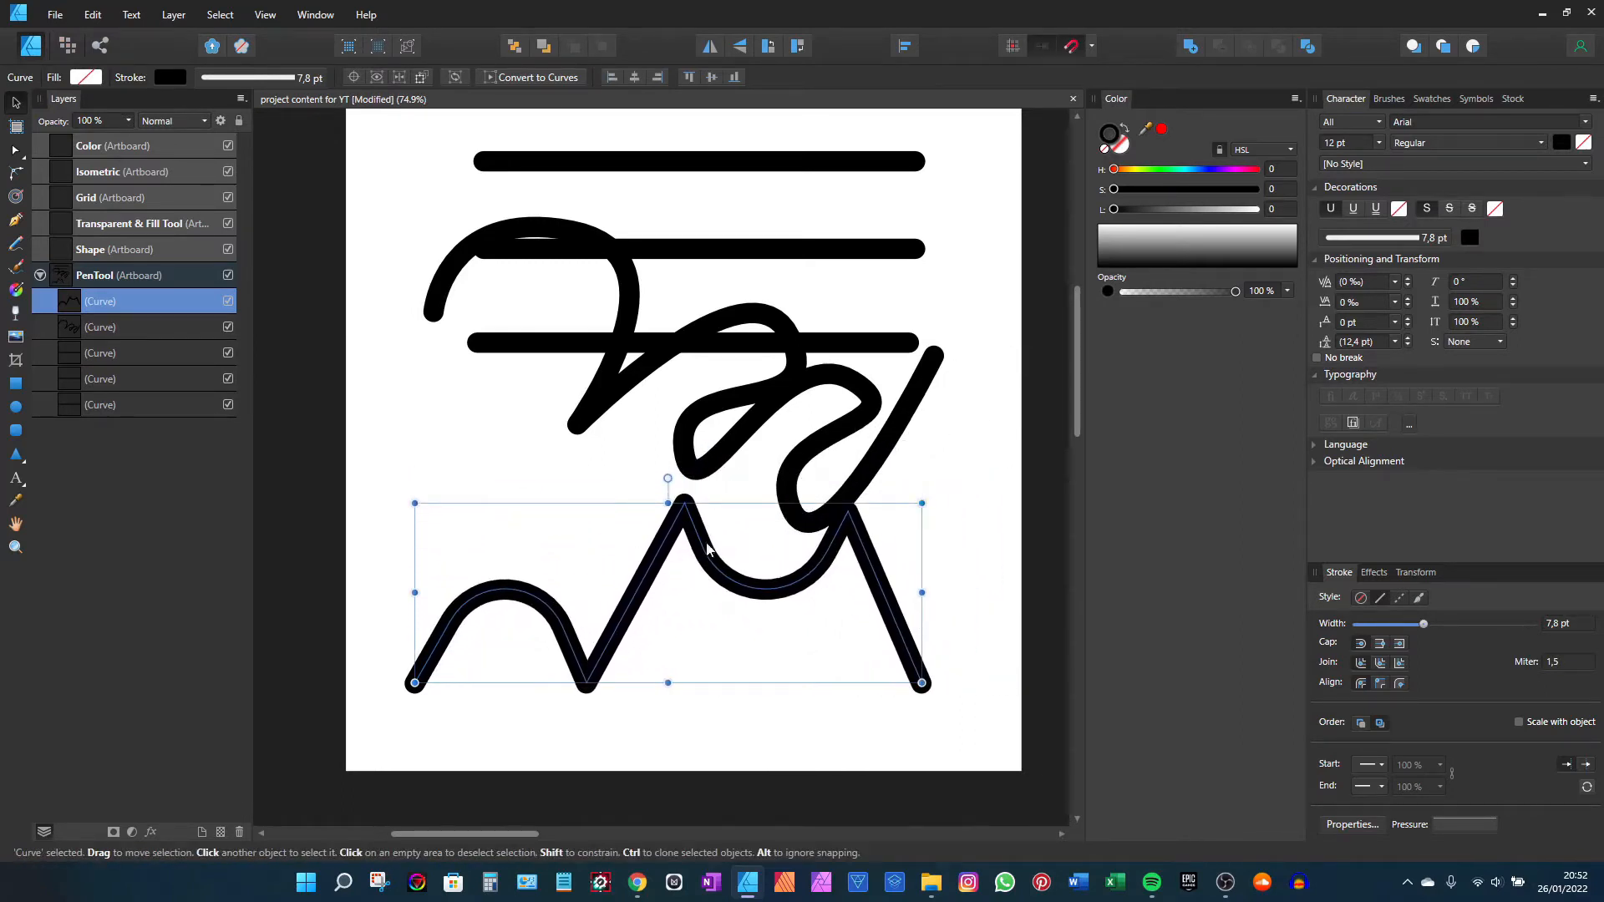
{"action": "left_click_drag", "start_coordinate": [921, 503], "coordinate": [759, 560]}
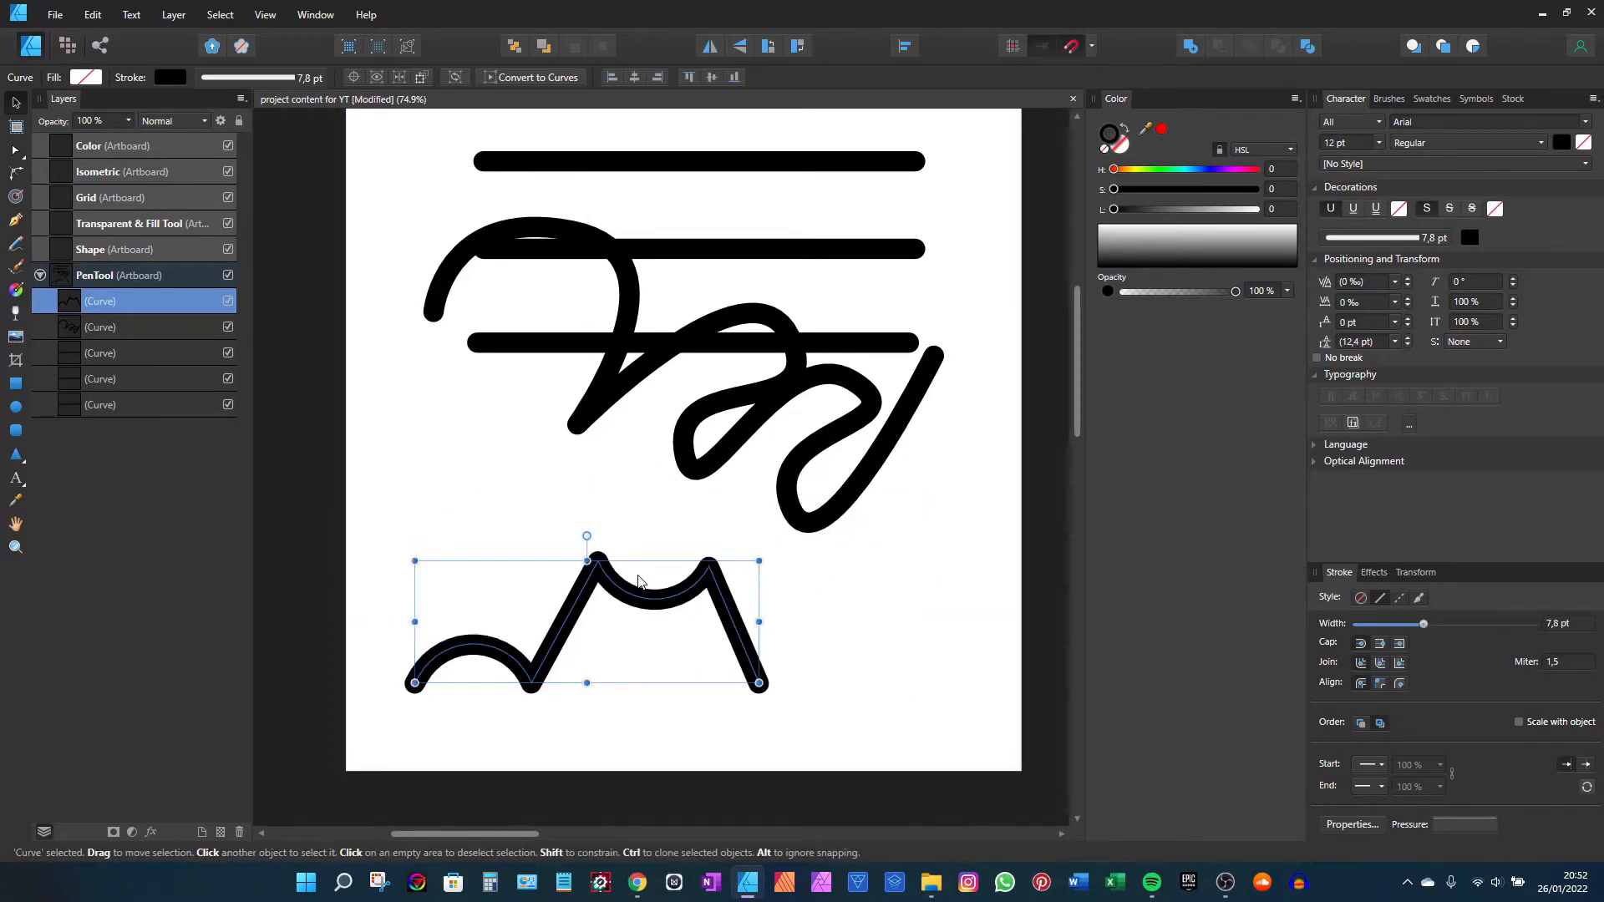
Step: Bake the rounded corners' appearance into the zigzag curve with the Corner tool
{"action": "key", "text": "c"}
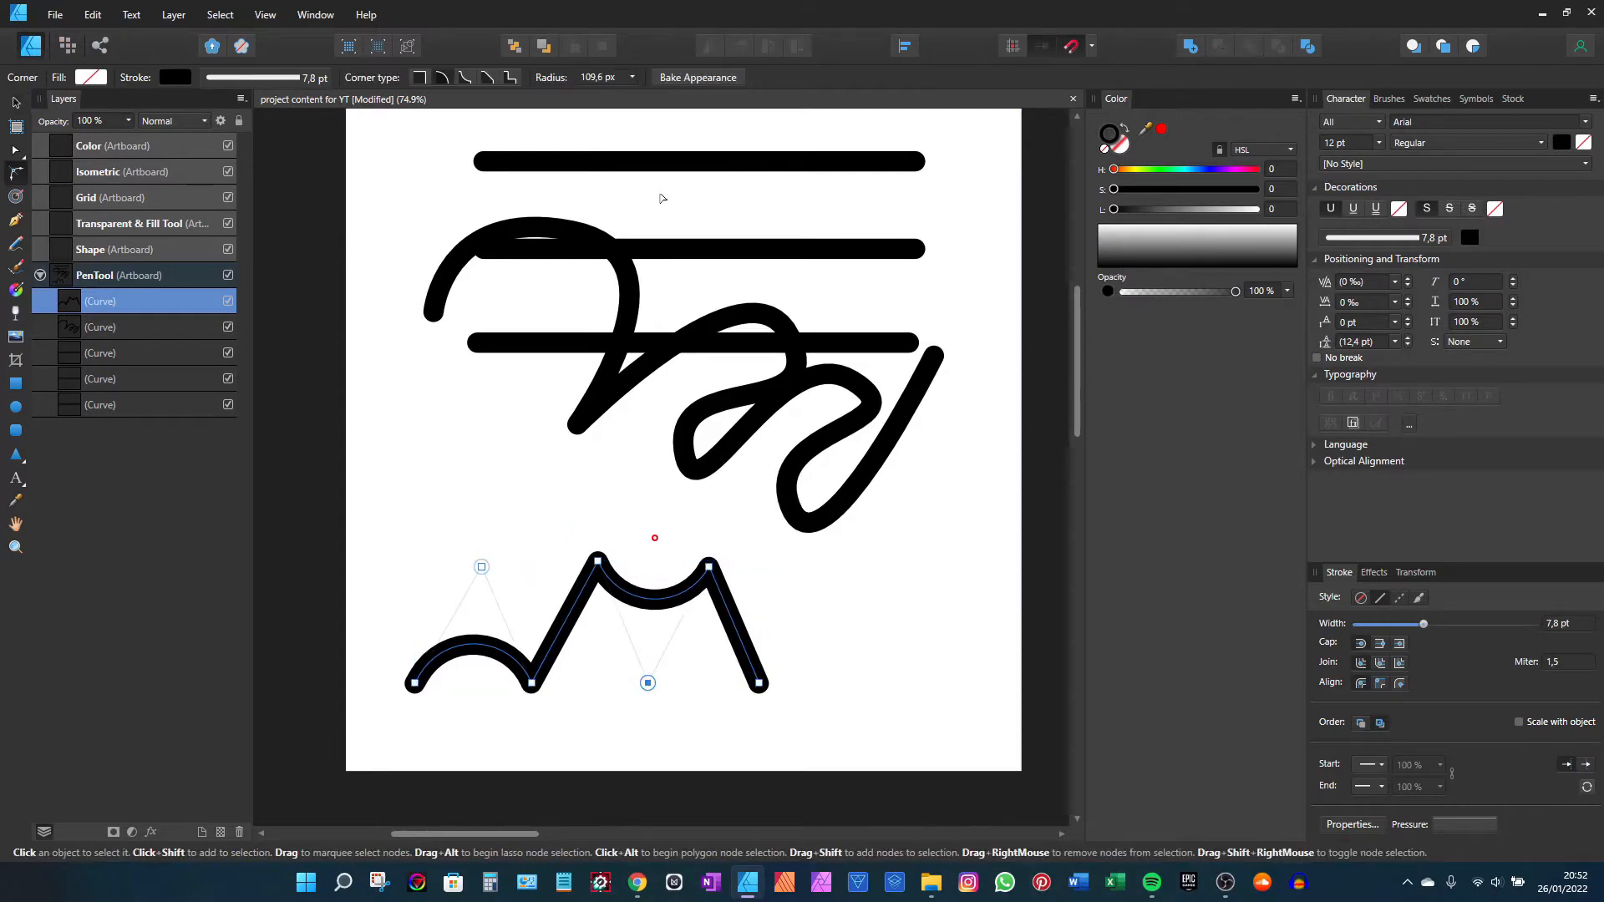
{"action": "left_click", "coordinate": [694, 79]}
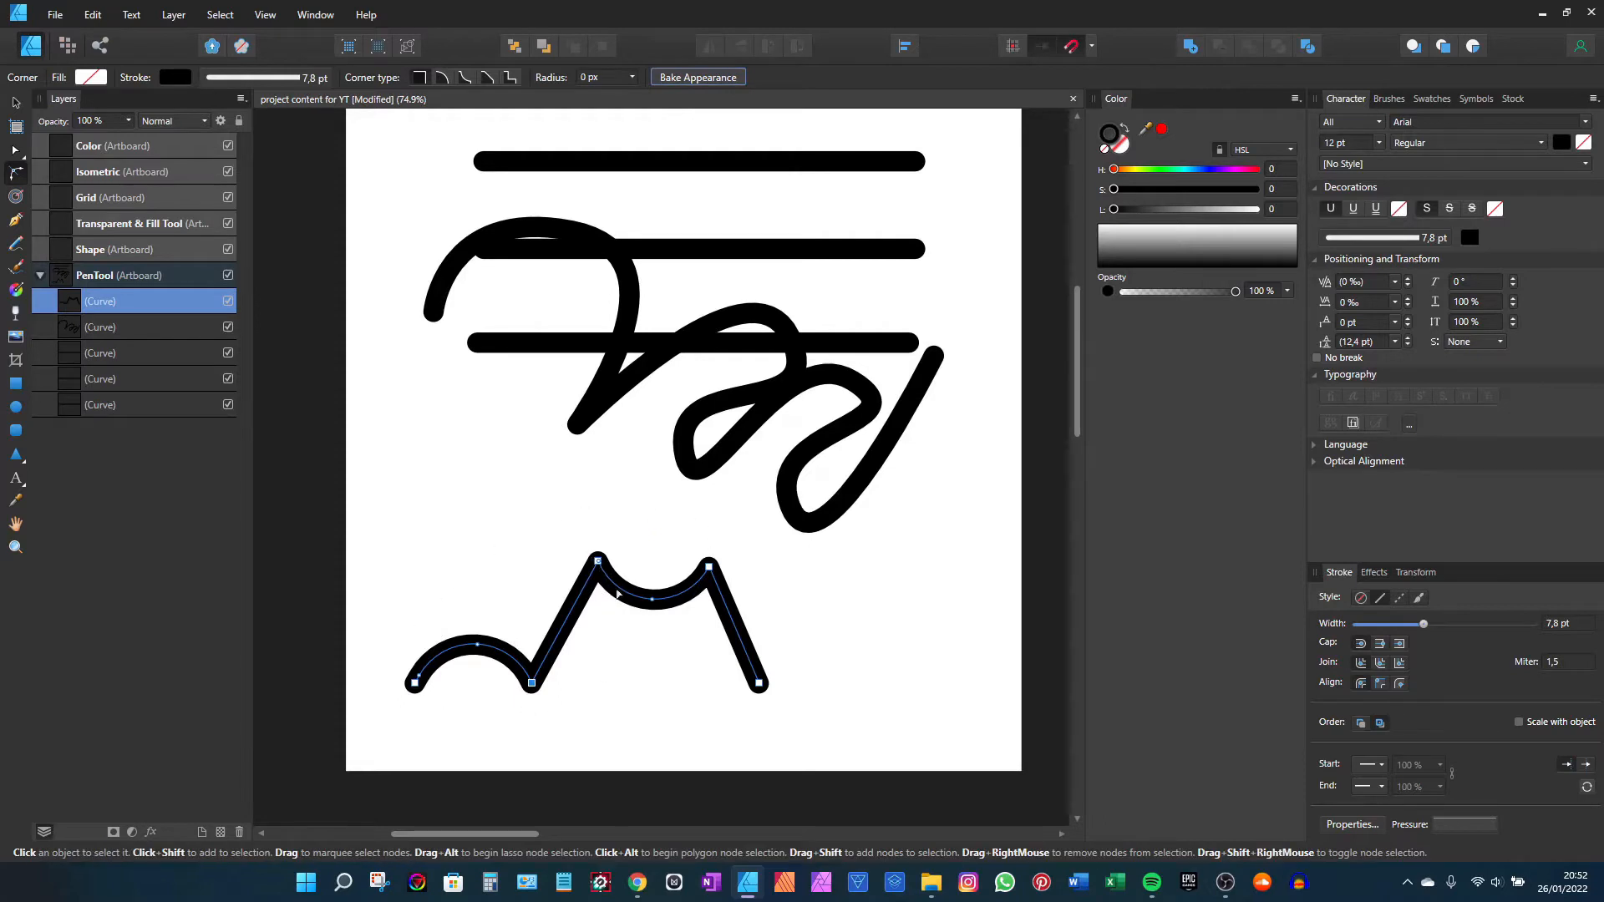
Step: Scale the baked zigzag curve down slightly and proportionally from its upper-right corner
{"action": "key", "text": "v"}
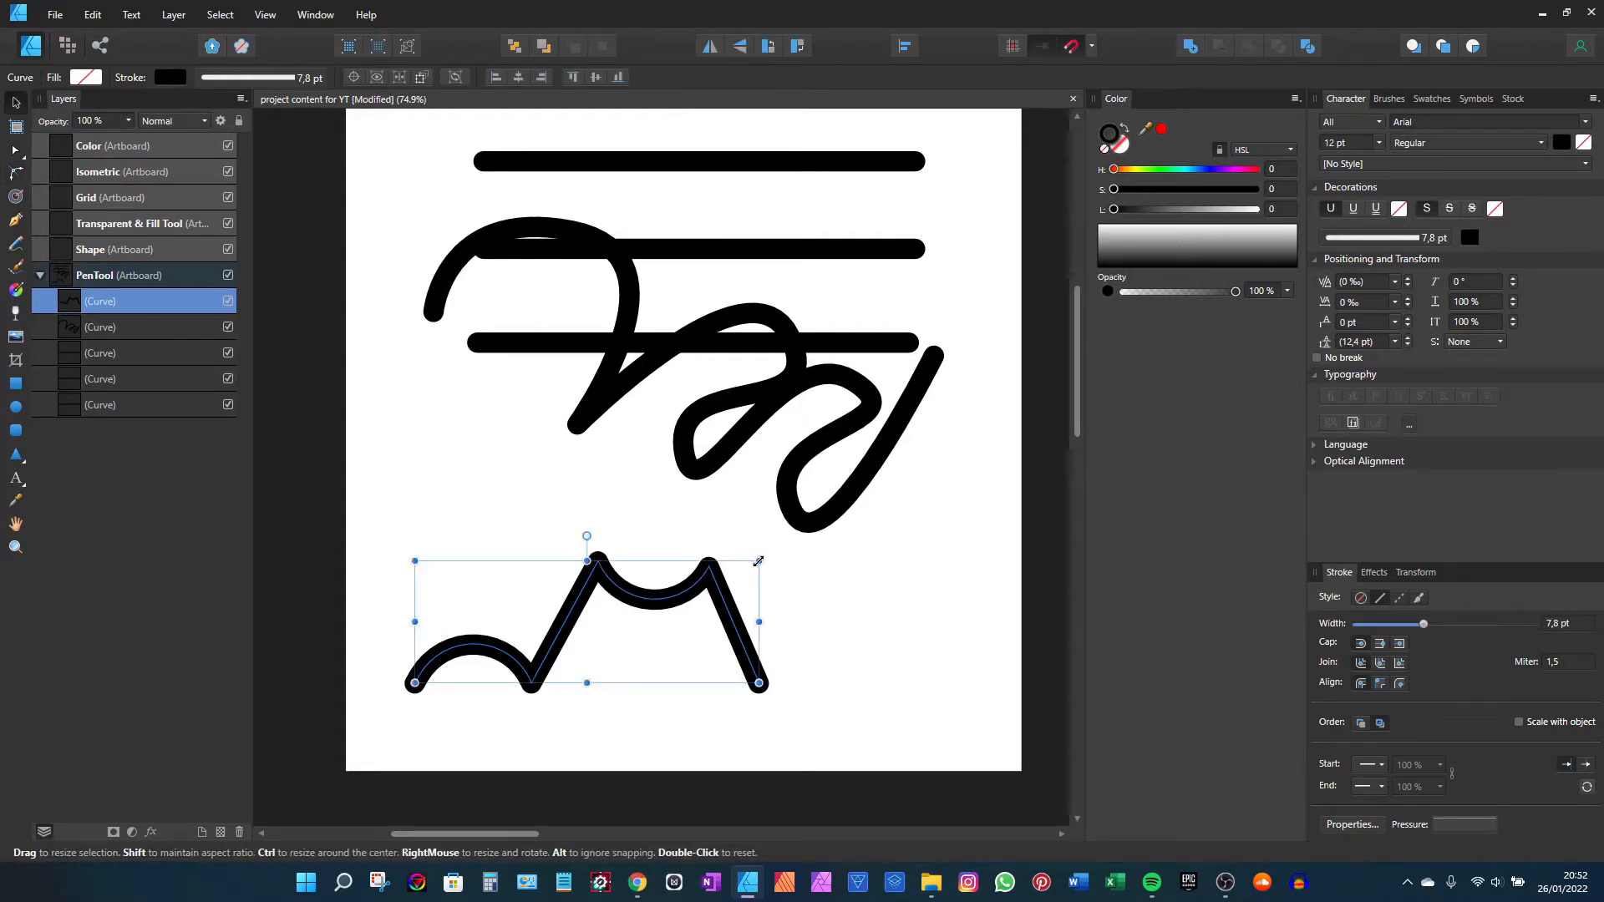
{"action": "left_click_drag", "start_coordinate": [758, 560], "coordinate": [704, 575]}
{"action": "scroll", "coordinate": [705, 574], "scroll_direction": "down", "scroll_amount": 1}
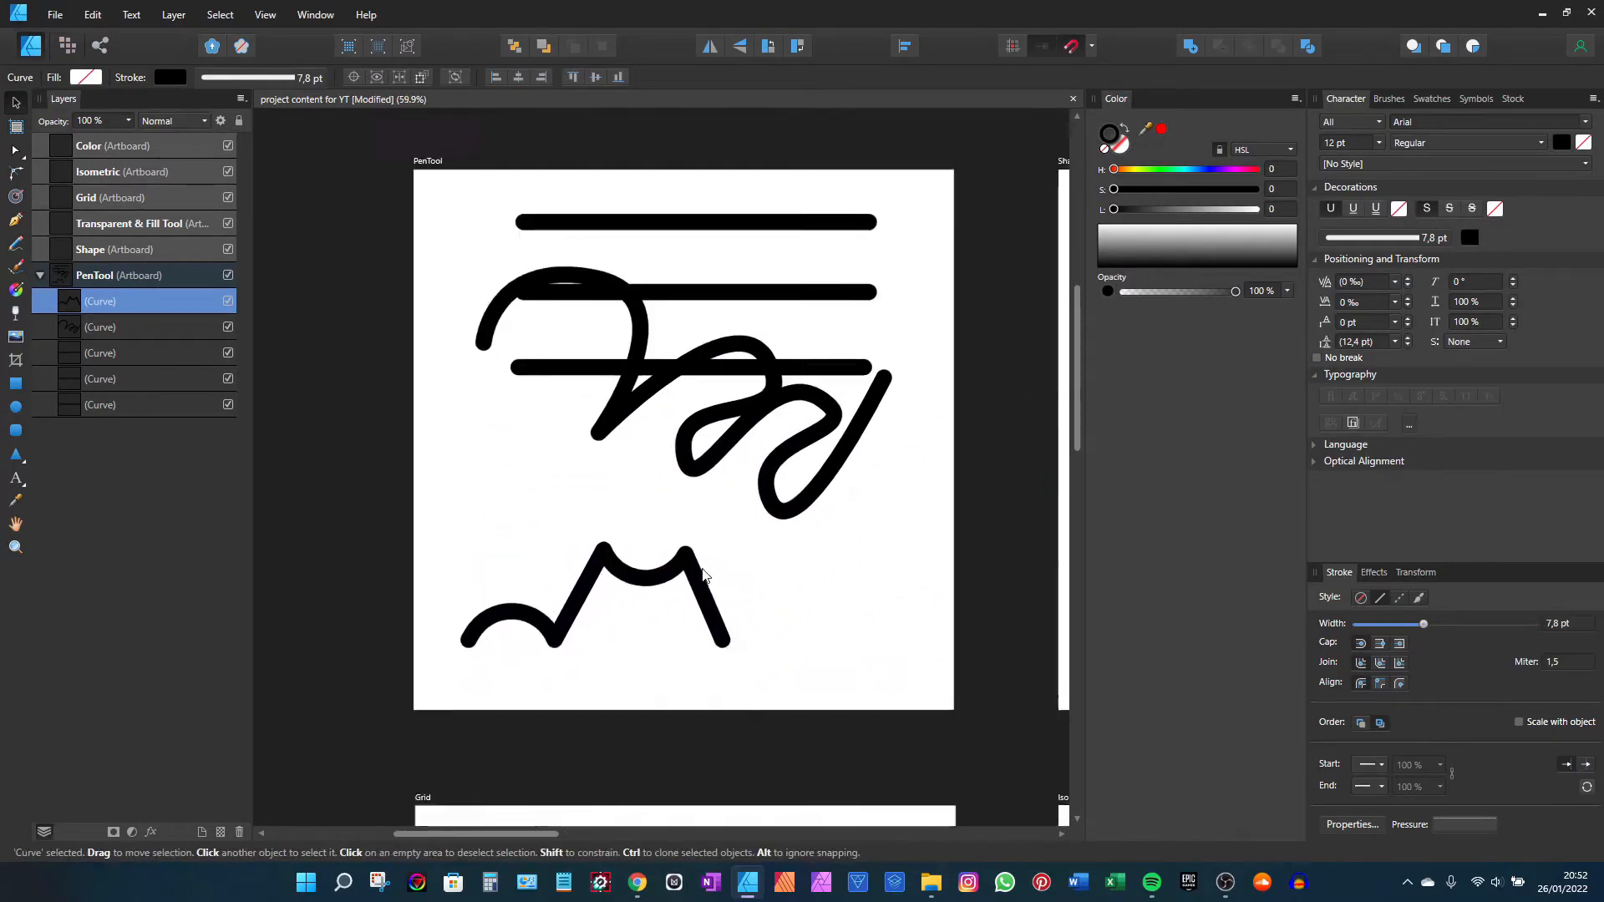
{"action": "scroll", "coordinate": [704, 575], "scroll_direction": "up", "scroll_amount": 1}
{"action": "scroll", "coordinate": [685, 585], "scroll_direction": "down", "scroll_amount": 2}
{"action": "scroll", "coordinate": [668, 601], "scroll_direction": "up", "scroll_amount": 1}
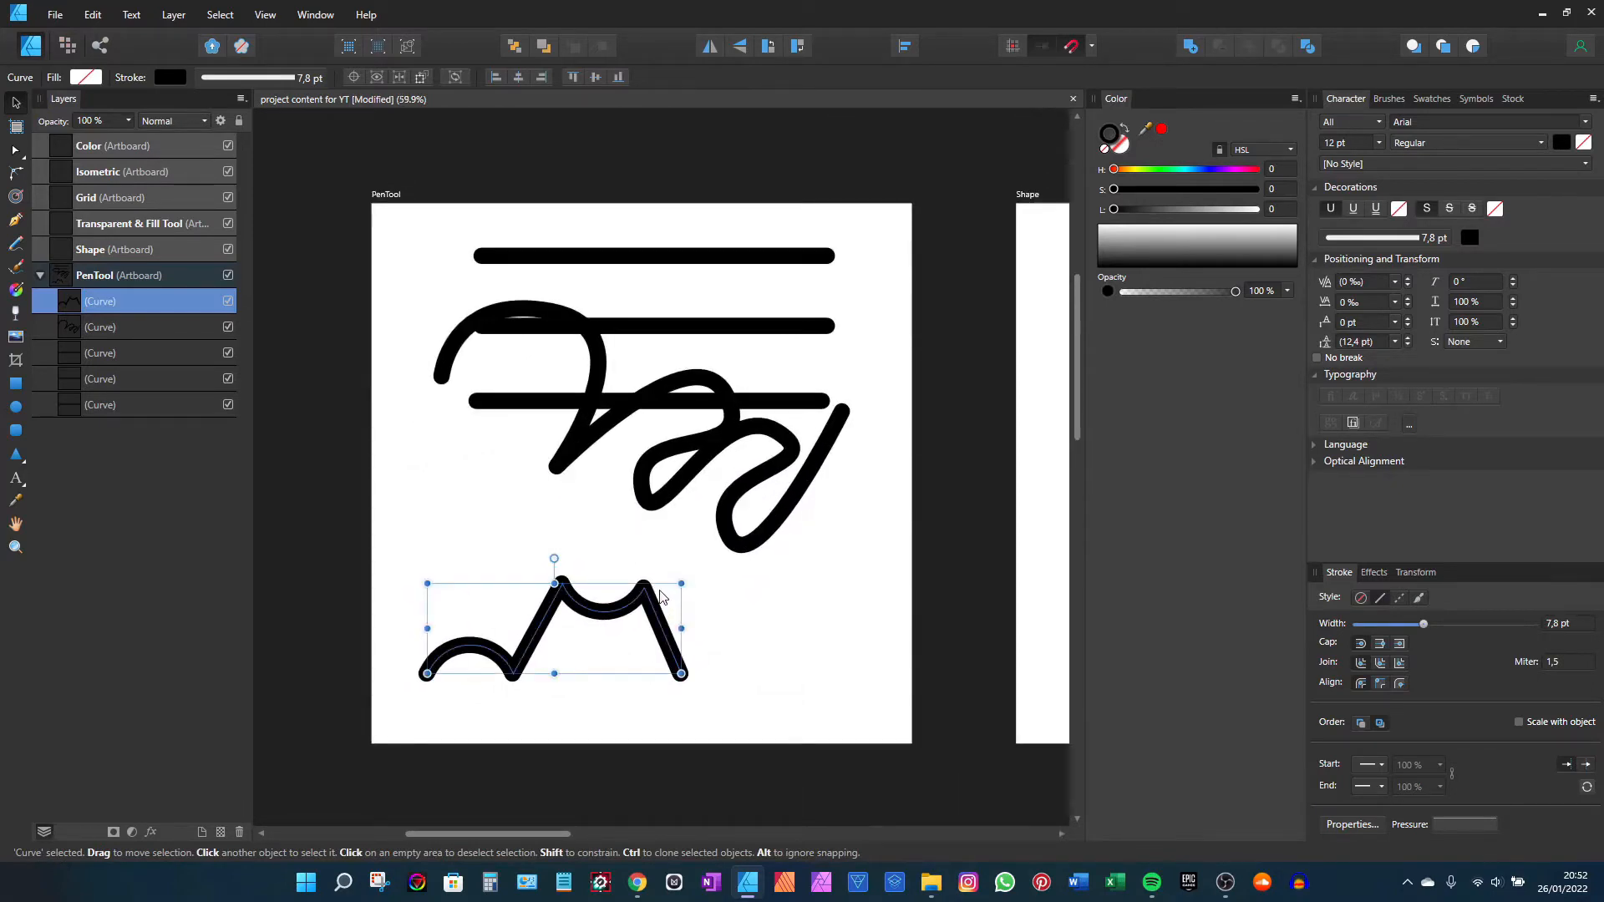
Step: Draw a wide rectangle in the upper half of the Shape artboard with the Rectangle tool
{"action": "scroll", "coordinate": [358, 401], "scroll_direction": "right", "scroll_amount": 6}
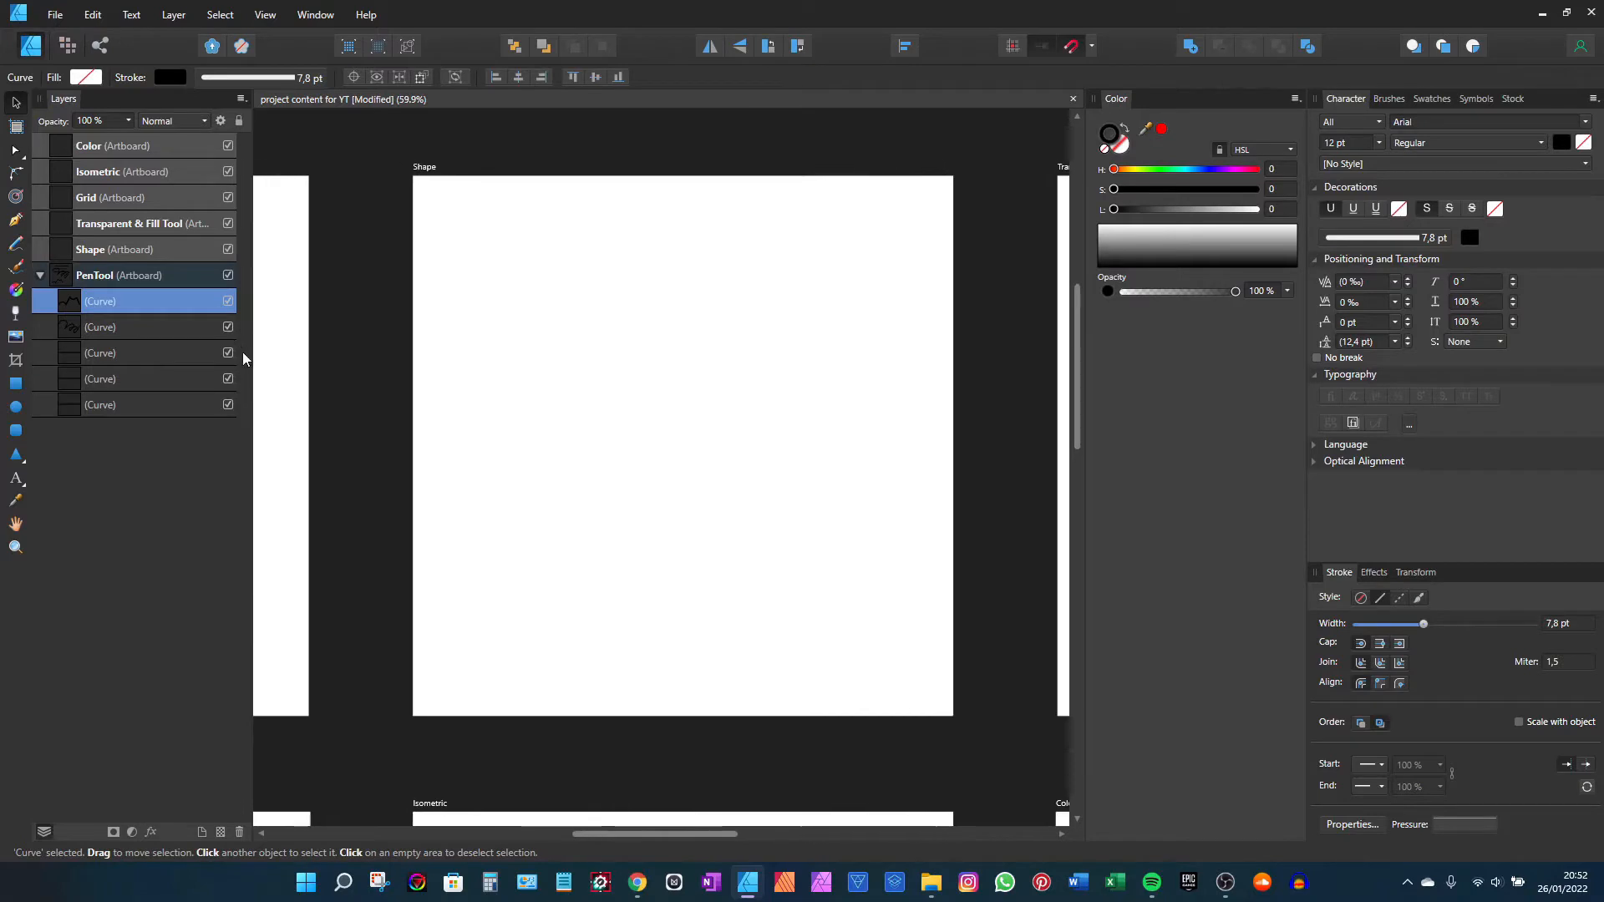
{"action": "left_click", "coordinate": [428, 165]}
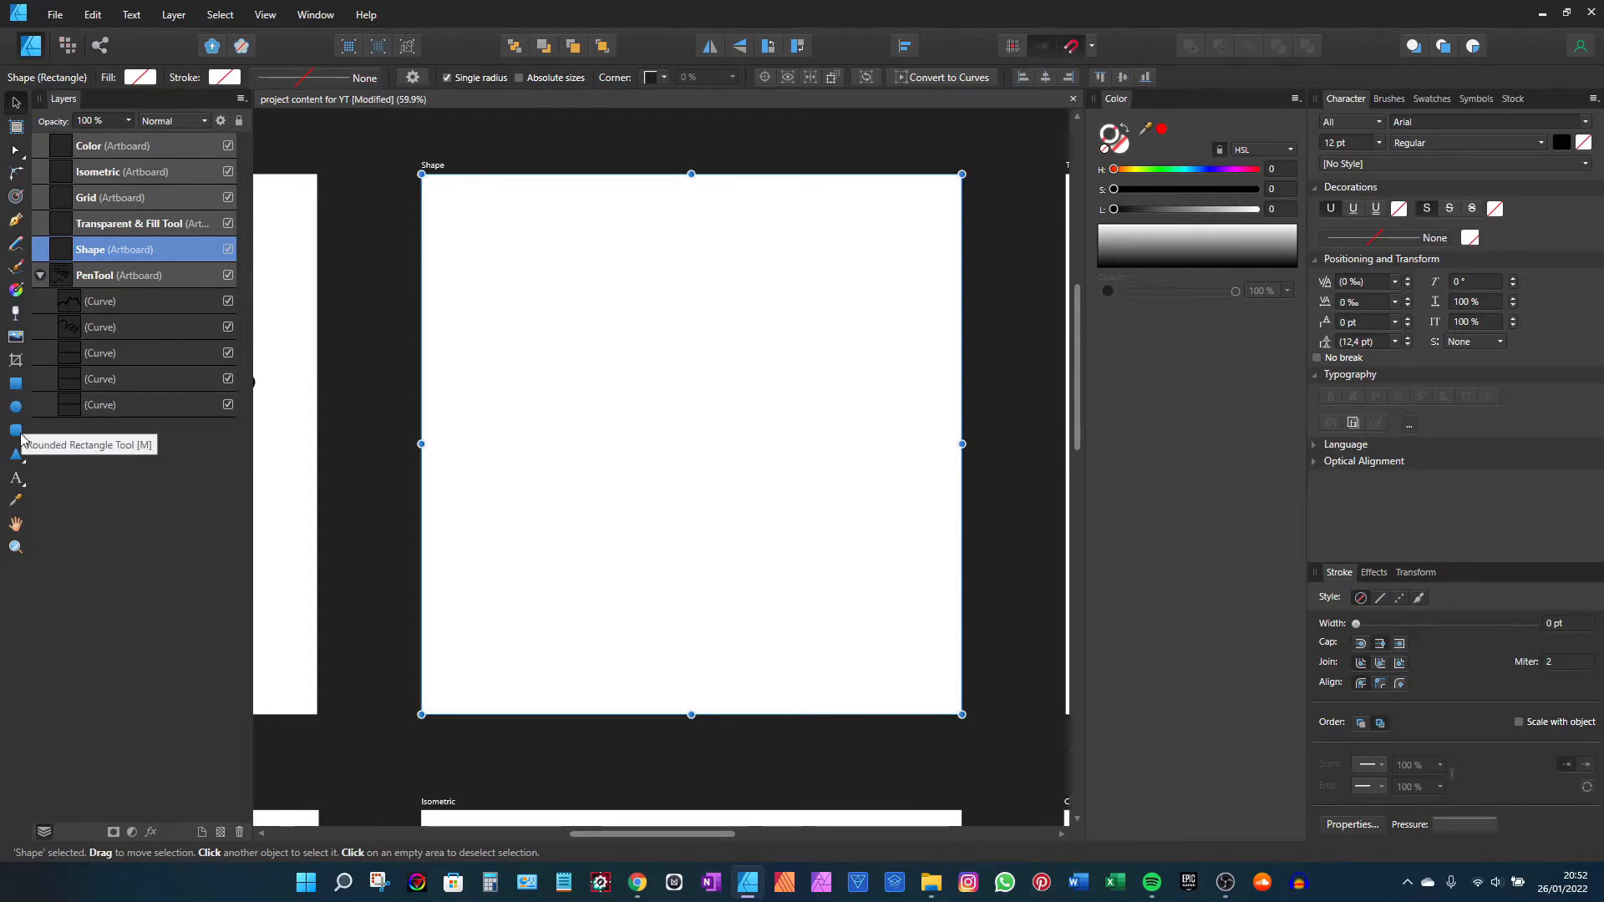
{"action": "left_click", "coordinate": [15, 383]}
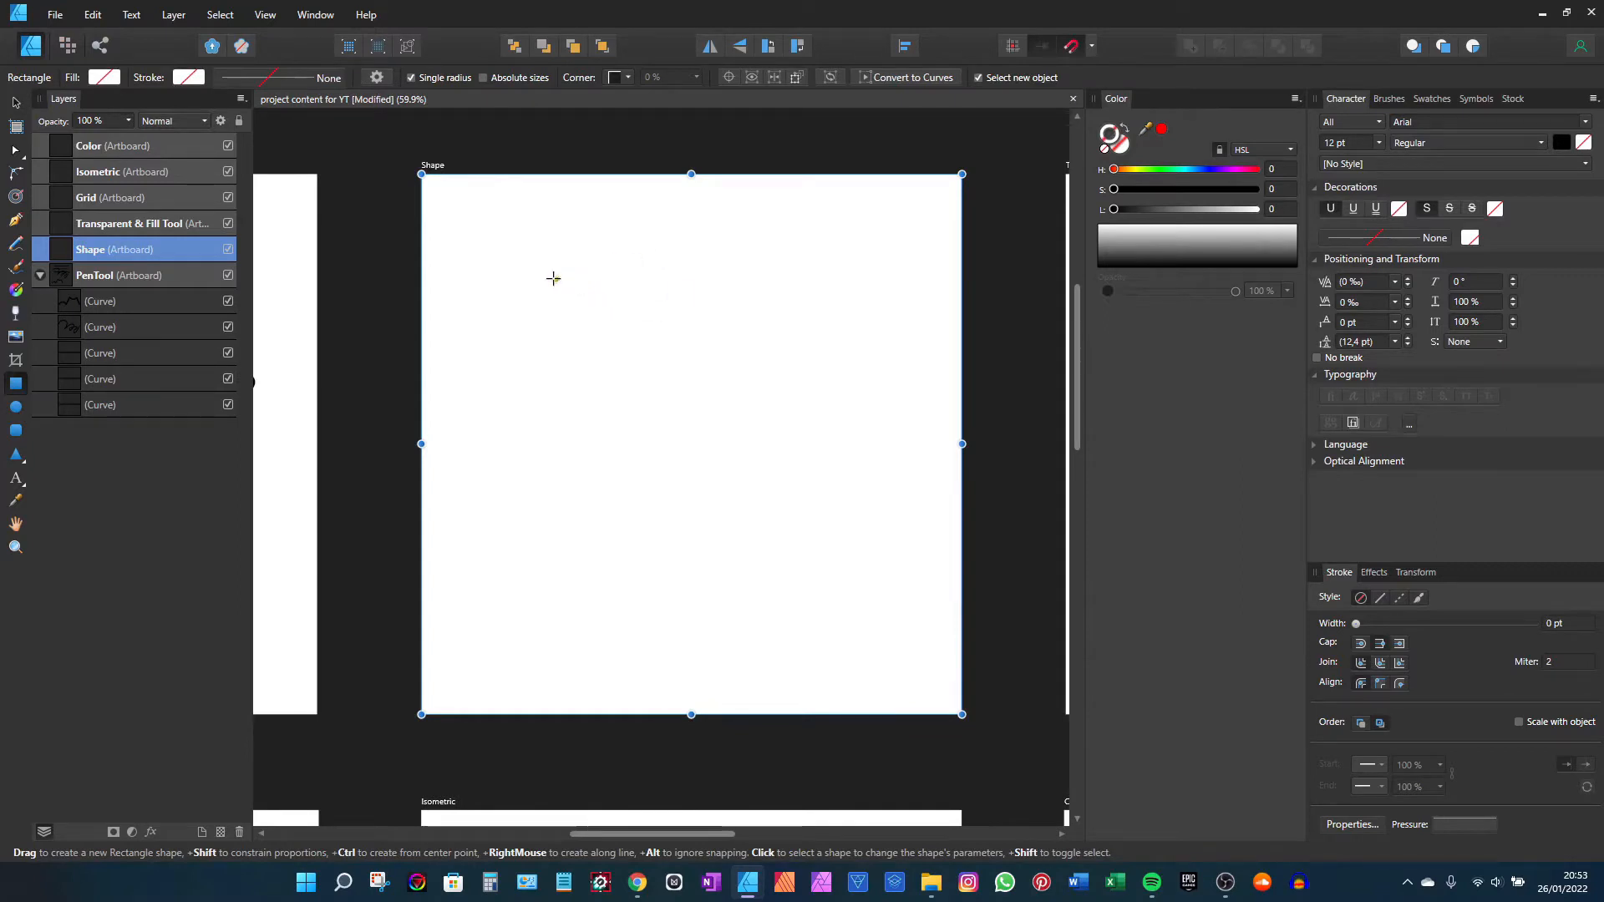
{"action": "left_click_drag", "start_coordinate": [538, 280], "coordinate": [861, 404]}
Step: Fill the rectangle with dark grey at hue 72, saturation 0 and lightness 40
{"action": "left_click", "coordinate": [1105, 148]}
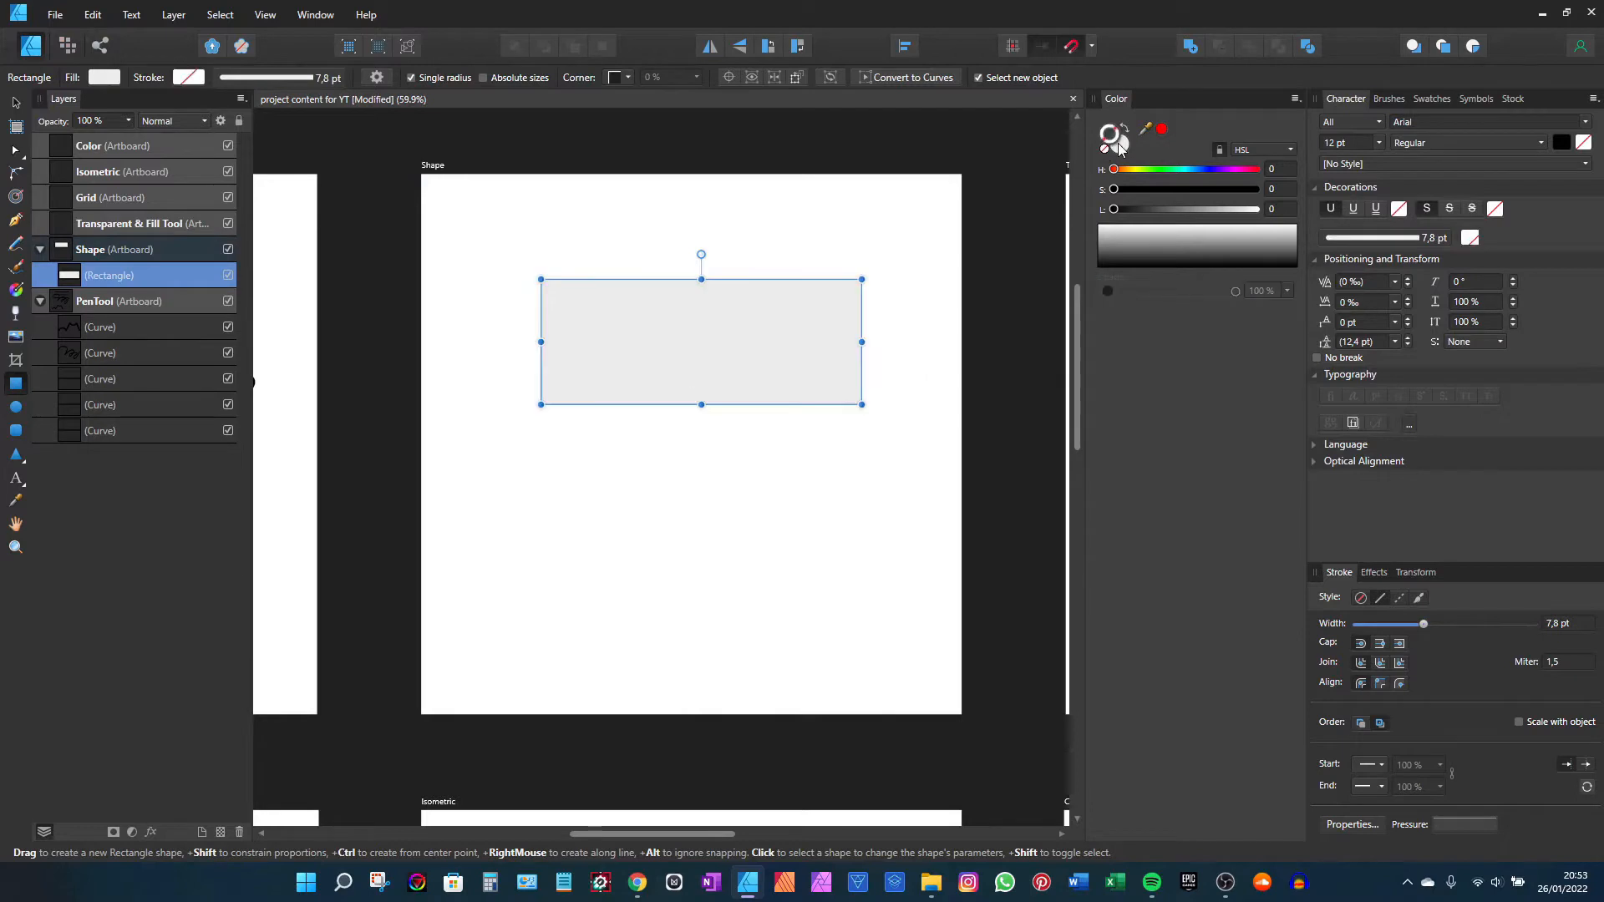
{"action": "left_click", "coordinate": [1119, 147]}
{"action": "left_click_drag", "start_coordinate": [1115, 170], "coordinate": [1141, 169]}
{"action": "left_click", "coordinate": [1170, 209]}
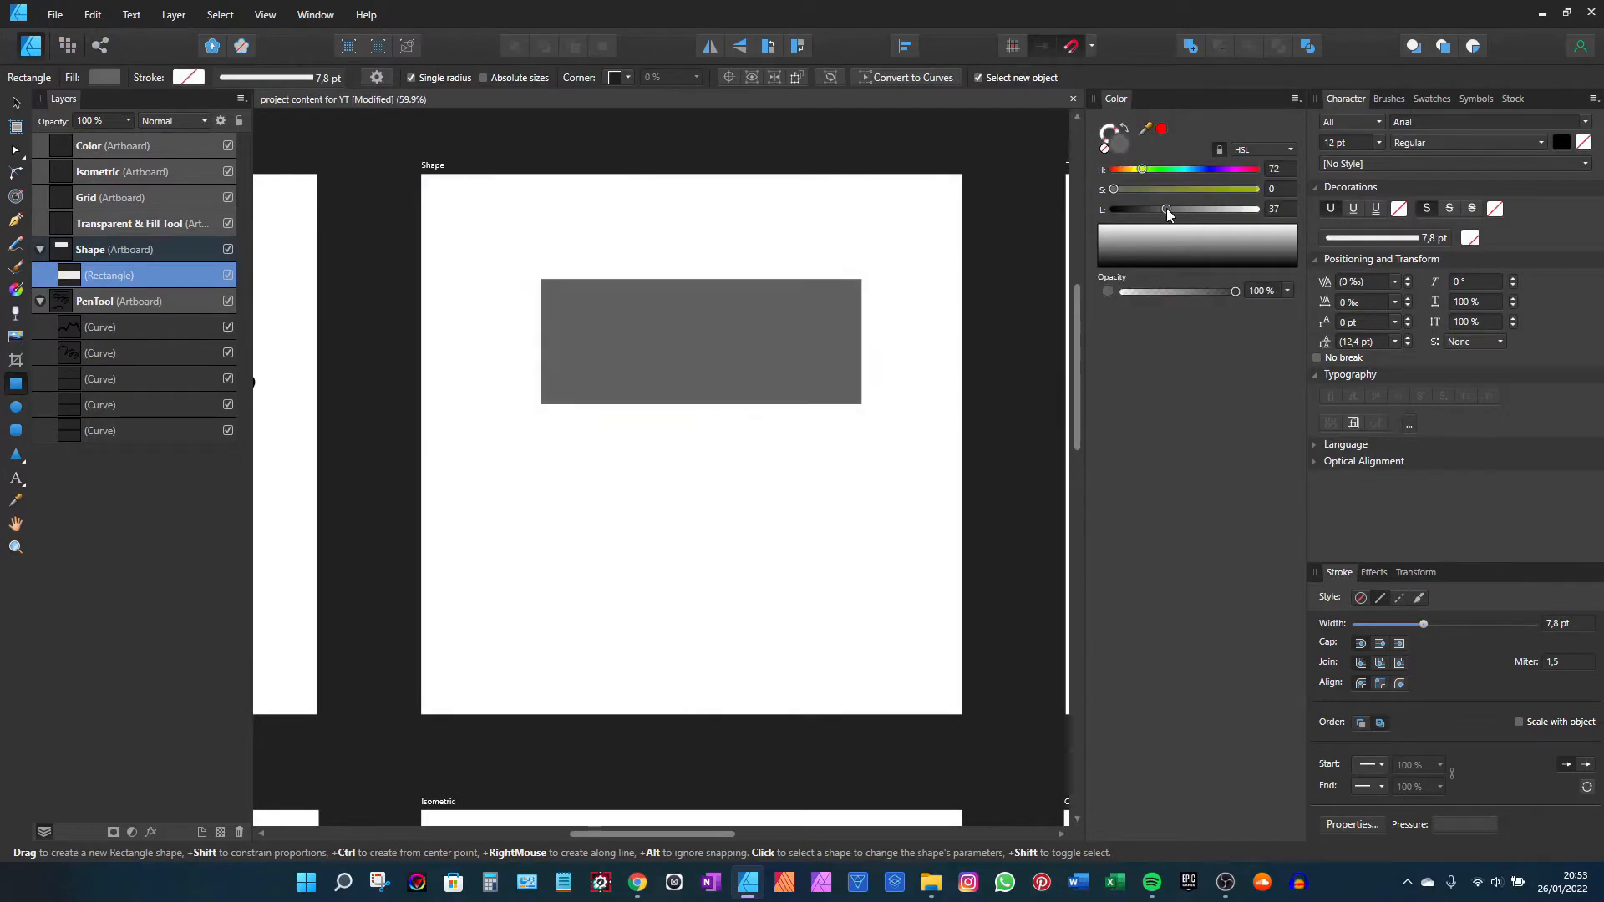
{"action": "left_click", "coordinate": [709, 335]}
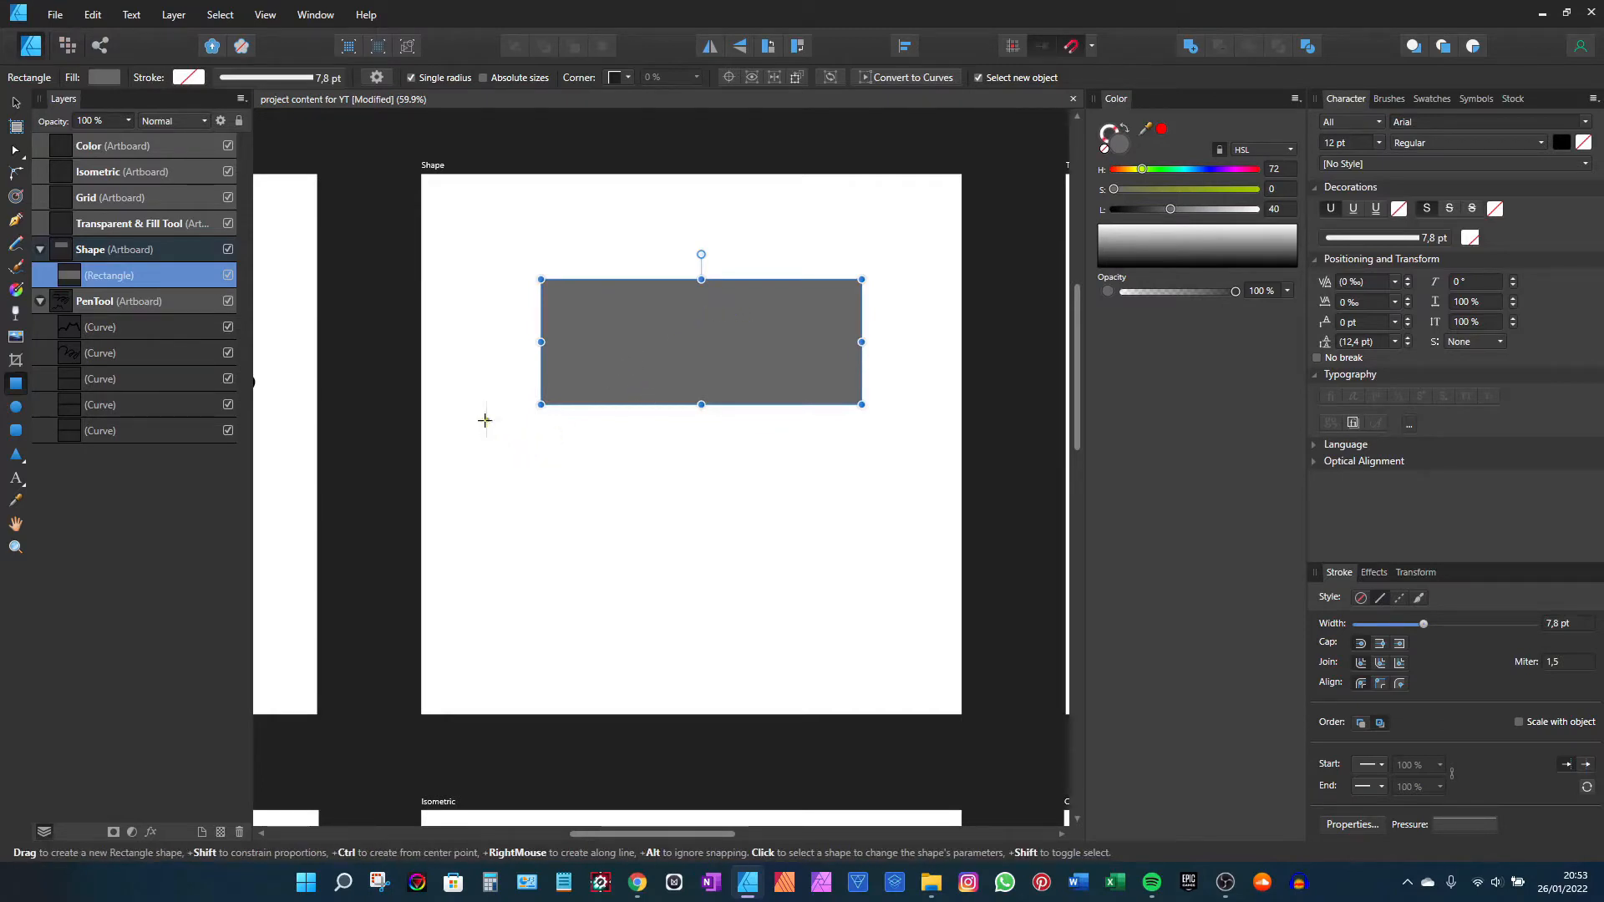
Step: Draw a square below the rectangle, and move both shapes toward the artboard's upper-left corner with their left edges aligned
{"action": "left_click_drag", "start_coordinate": [486, 439], "coordinate": [821, 600]}
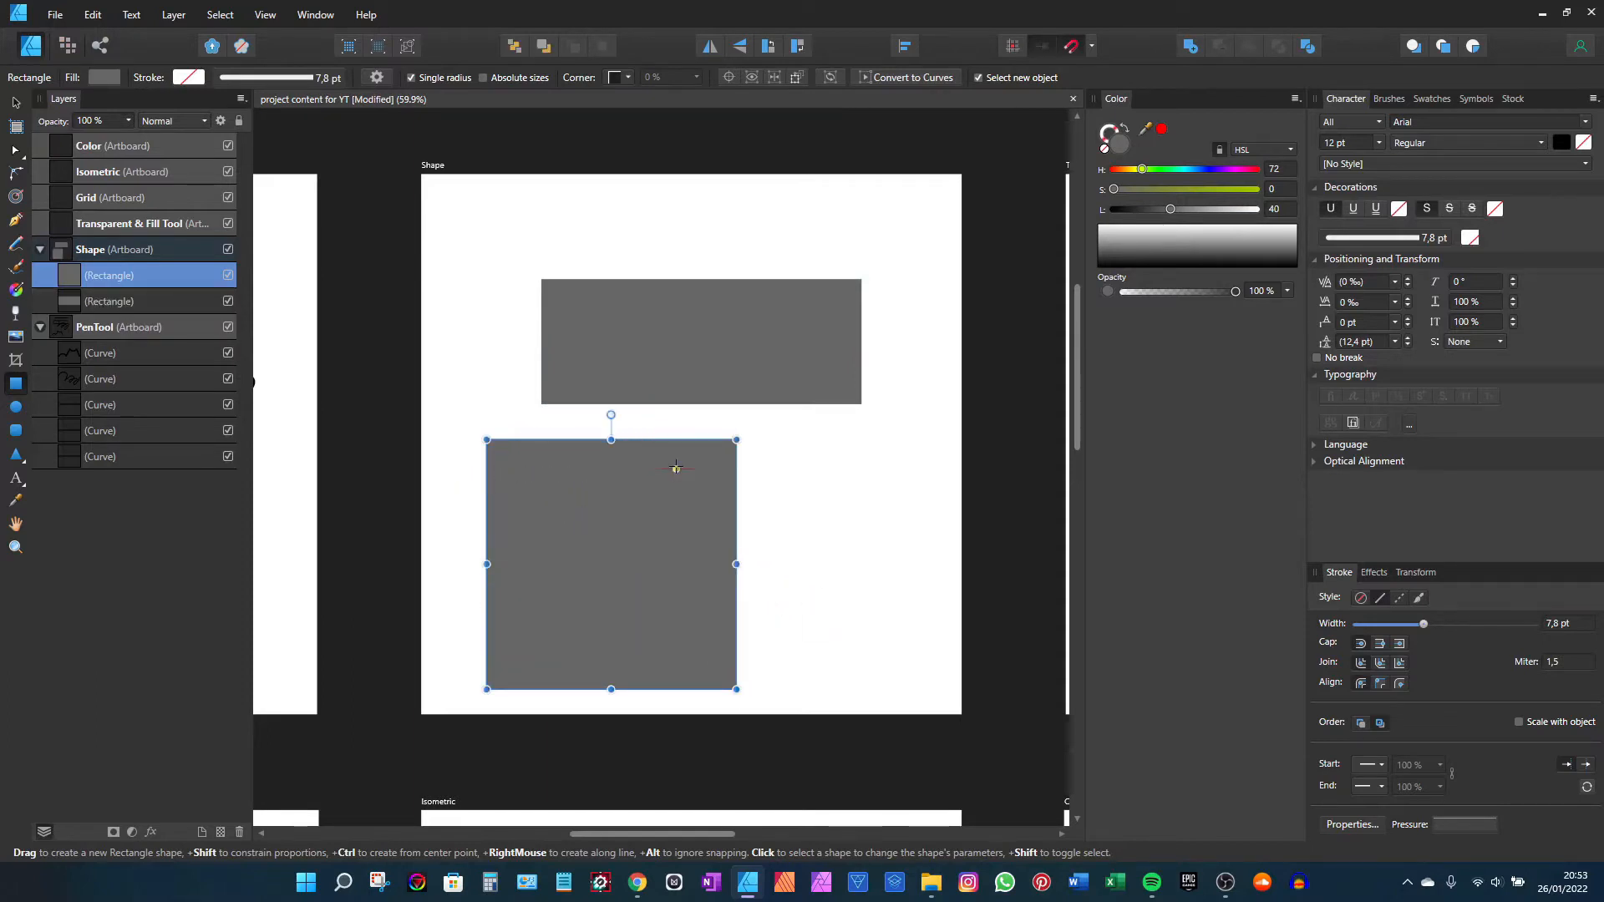
{"action": "key", "text": "v"}
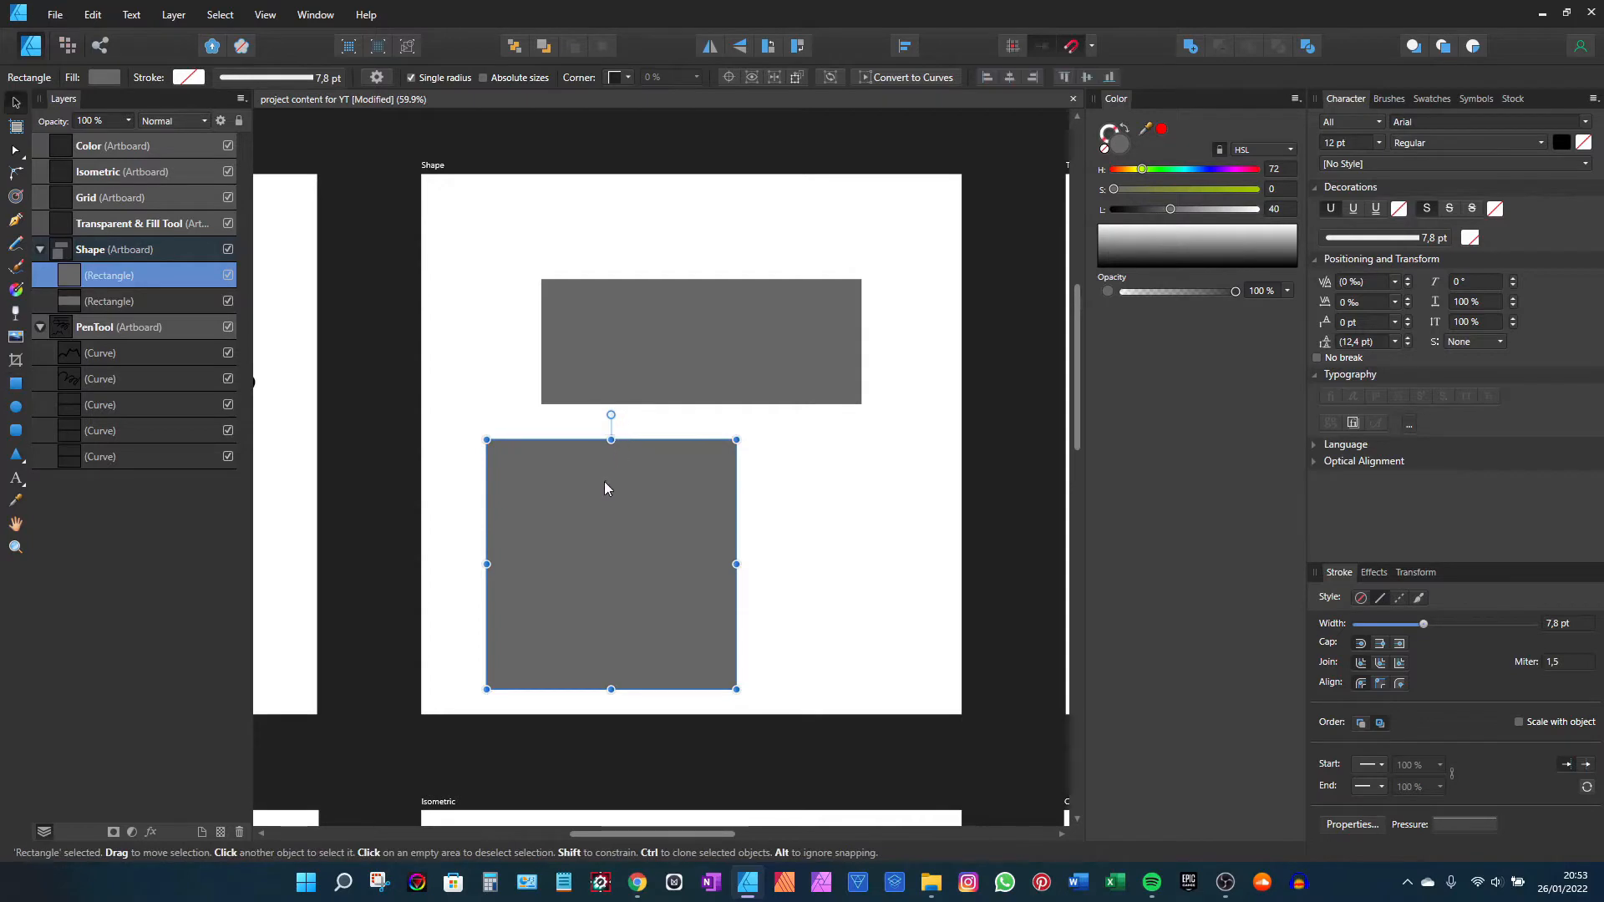
{"action": "left_click_drag", "start_coordinate": [604, 328], "coordinate": [510, 244]}
{"action": "left_click_drag", "start_coordinate": [587, 477], "coordinate": [546, 386]}
{"action": "scroll", "coordinate": [706, 430], "scroll_direction": "up", "scroll_amount": 1}
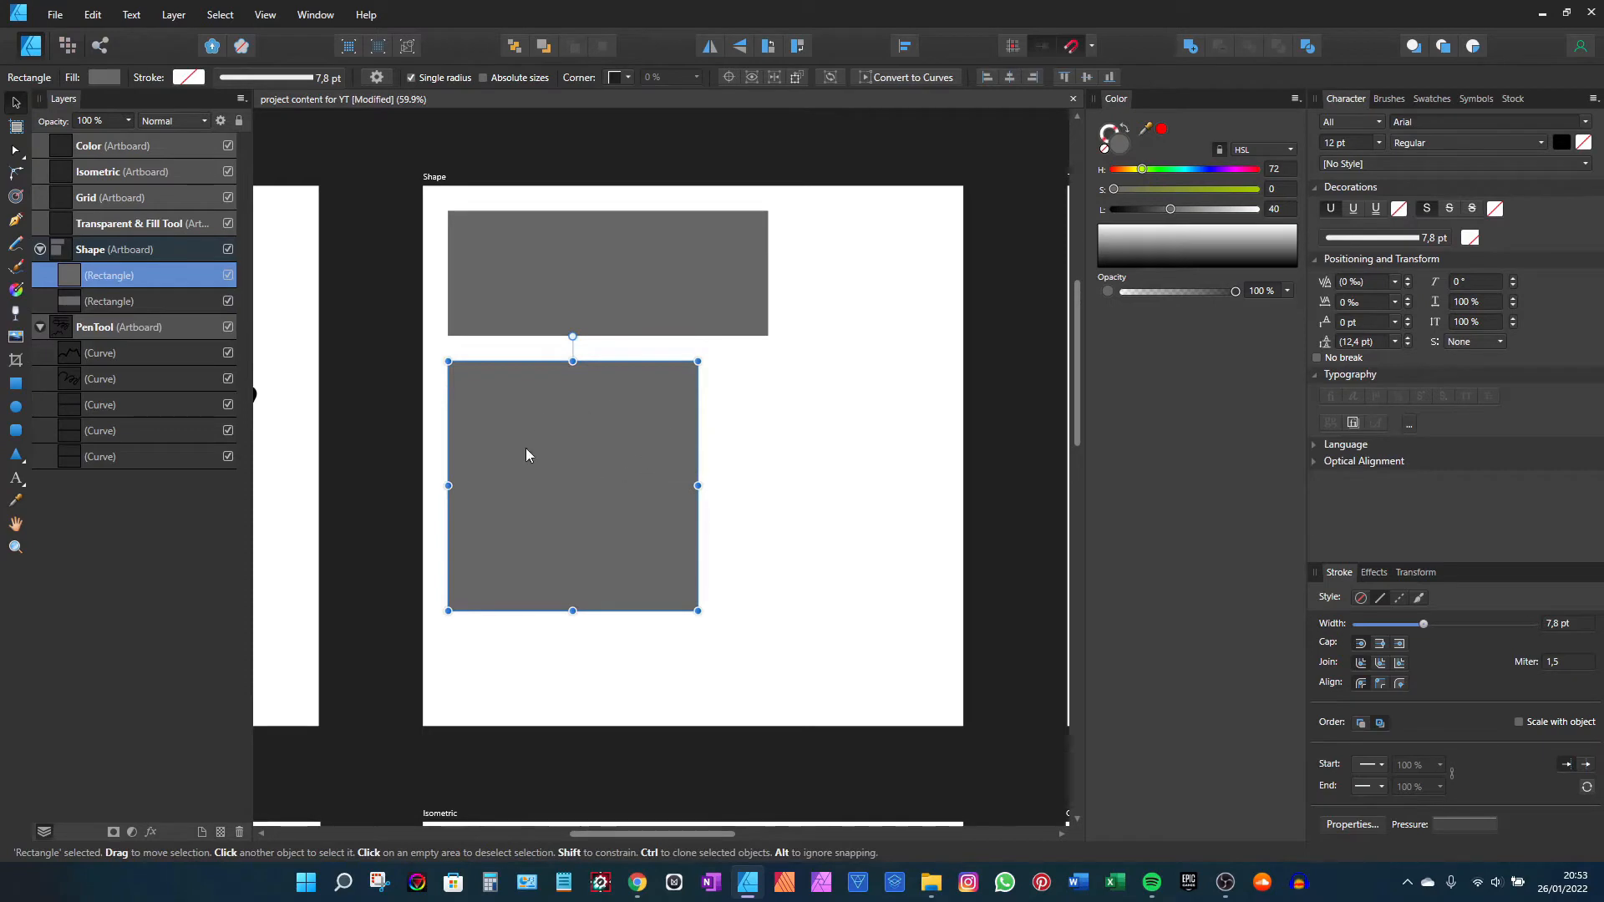
Step: Draw a second square of equal size outward from its center beside the first one, and delete it
{"action": "left_click", "coordinate": [17, 386]}
{"action": "scroll", "coordinate": [757, 452], "scroll_direction": "right", "scroll_amount": 2}
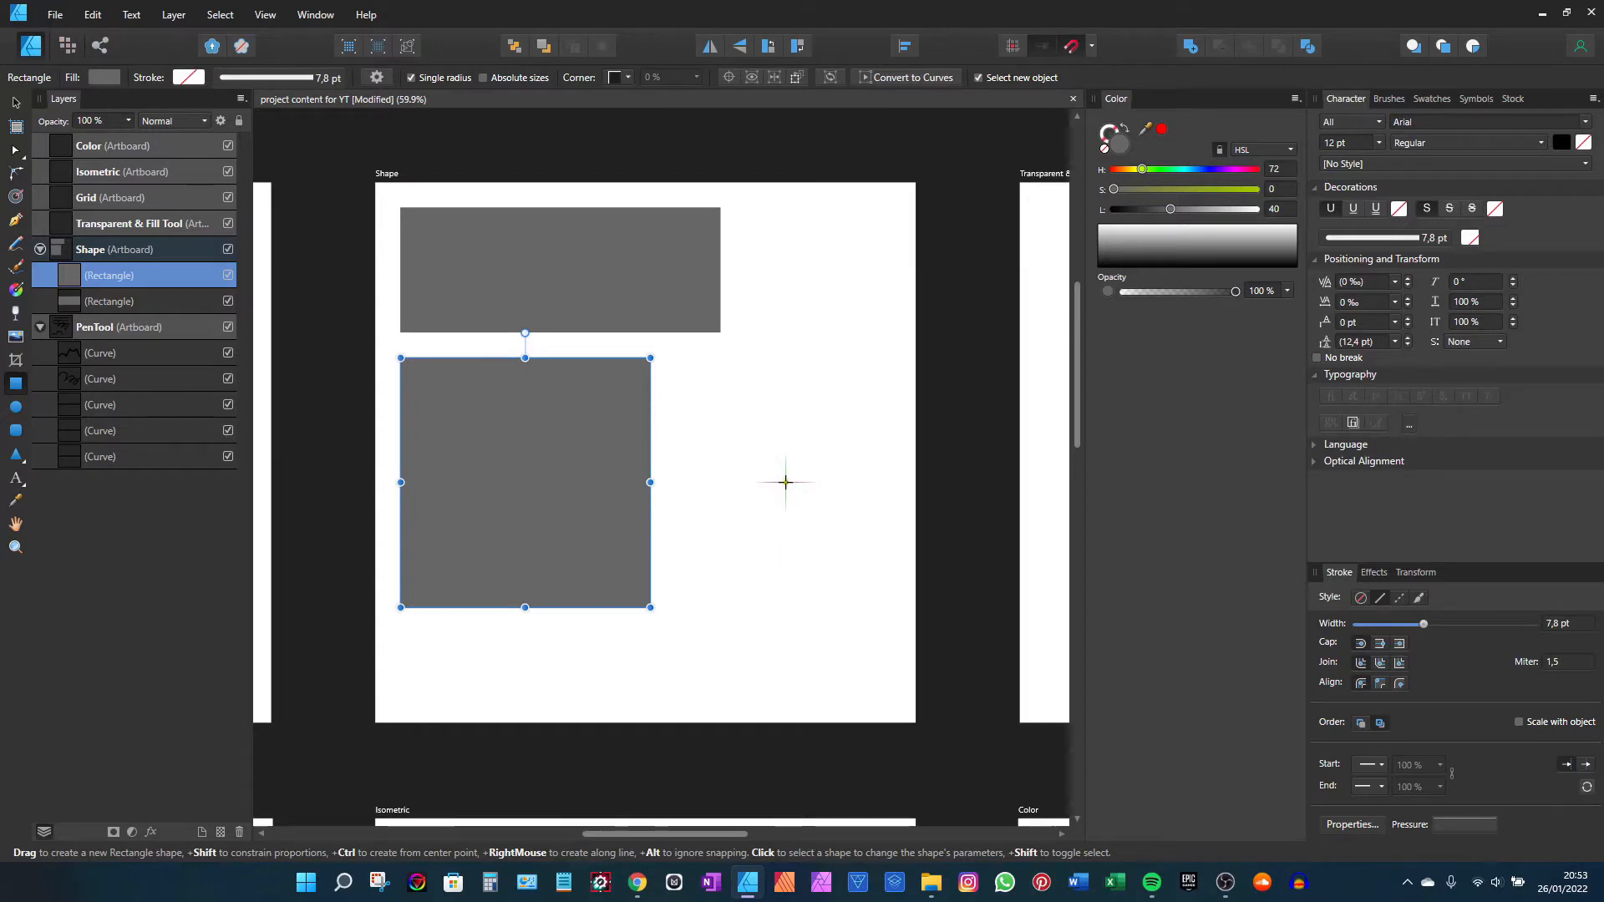
{"action": "mouse_move", "coordinate": [785, 482]}
{"action": "left_mouse_down"}
{"action": "mouse_move", "coordinate": [910, 375]}
{"action": "mouse_move", "coordinate": [835, 430]}
{"action": "mouse_move", "coordinate": [924, 336]}
{"action": "mouse_move", "coordinate": [911, 357]}
{"action": "left_mouse_up"}
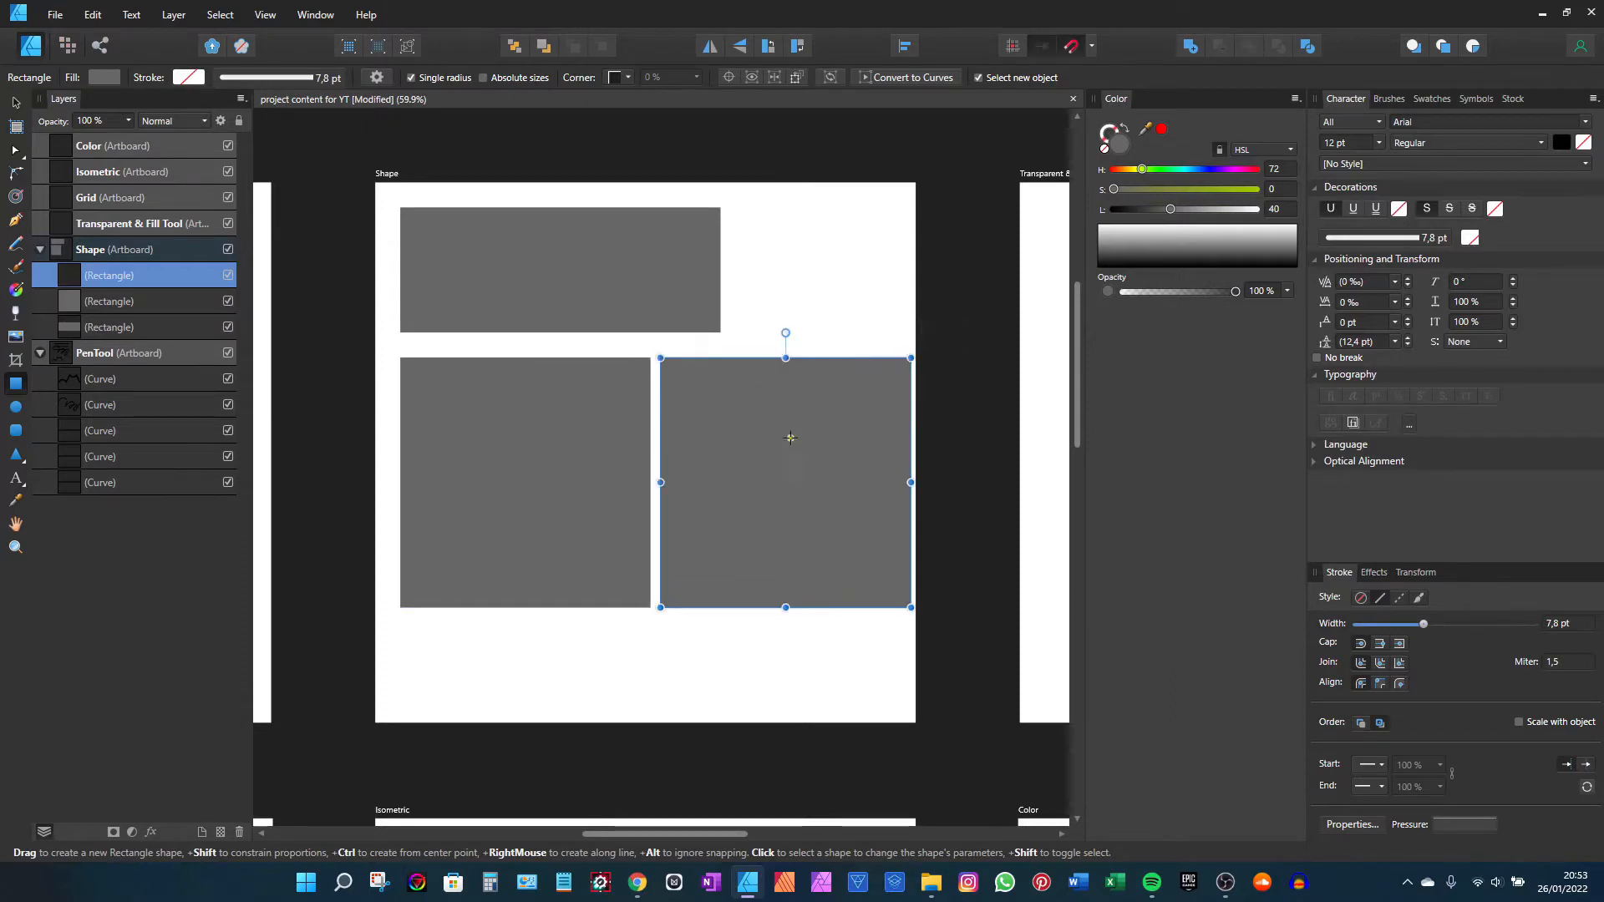
{"action": "key", "text": "v"}
{"action": "scroll", "coordinate": [745, 454], "scroll_direction": "down", "scroll_amount": 1}
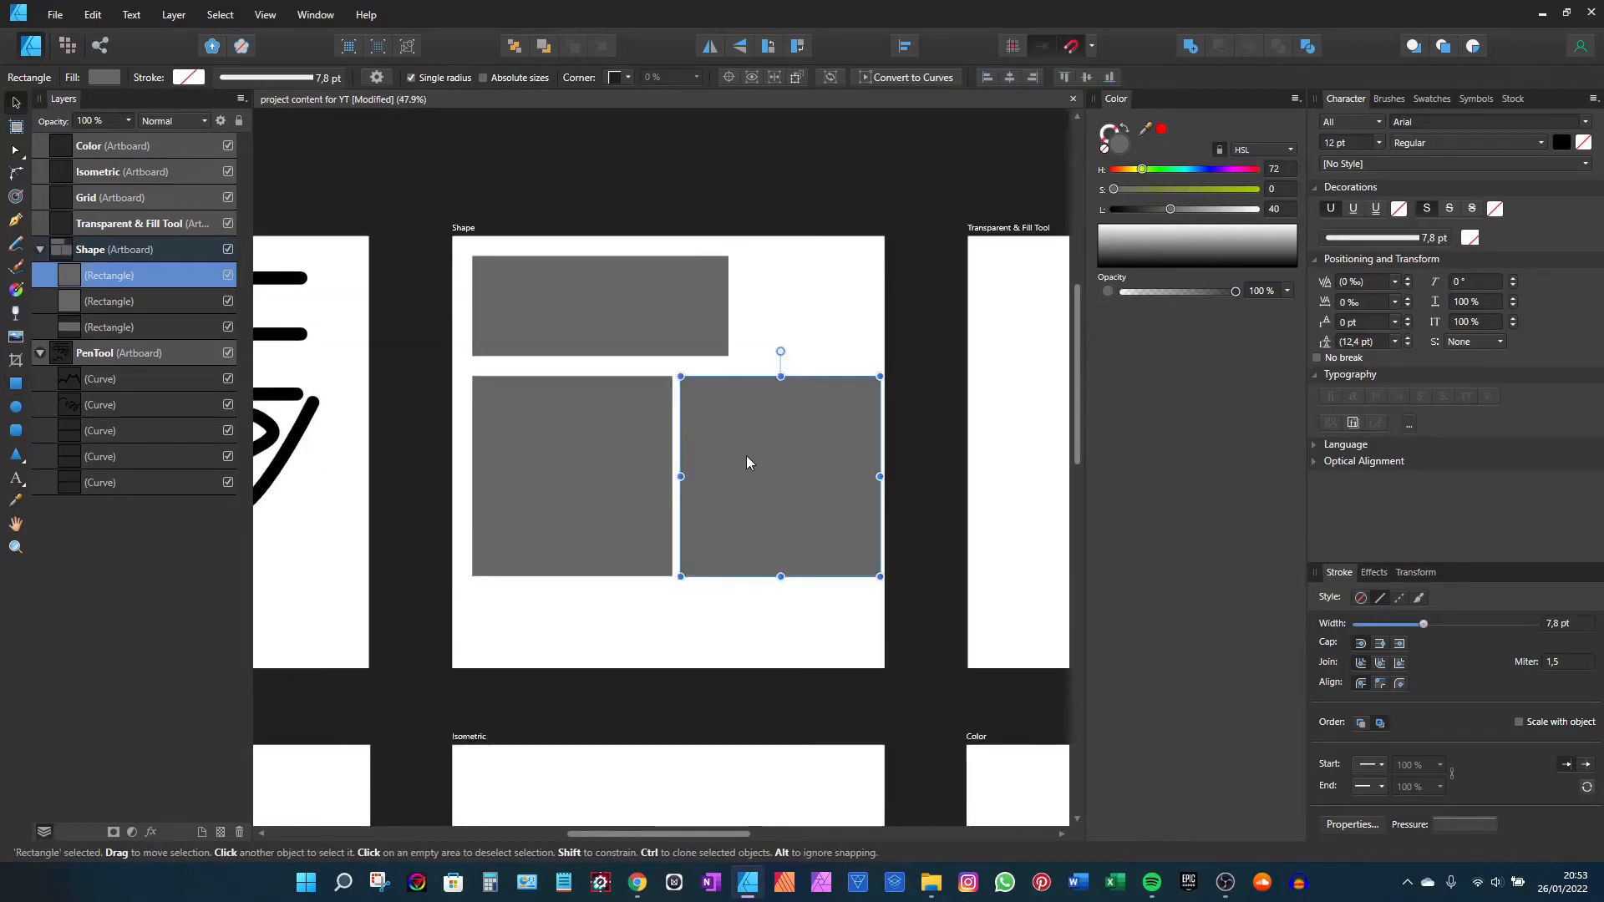
{"action": "key", "text": "Delete"}
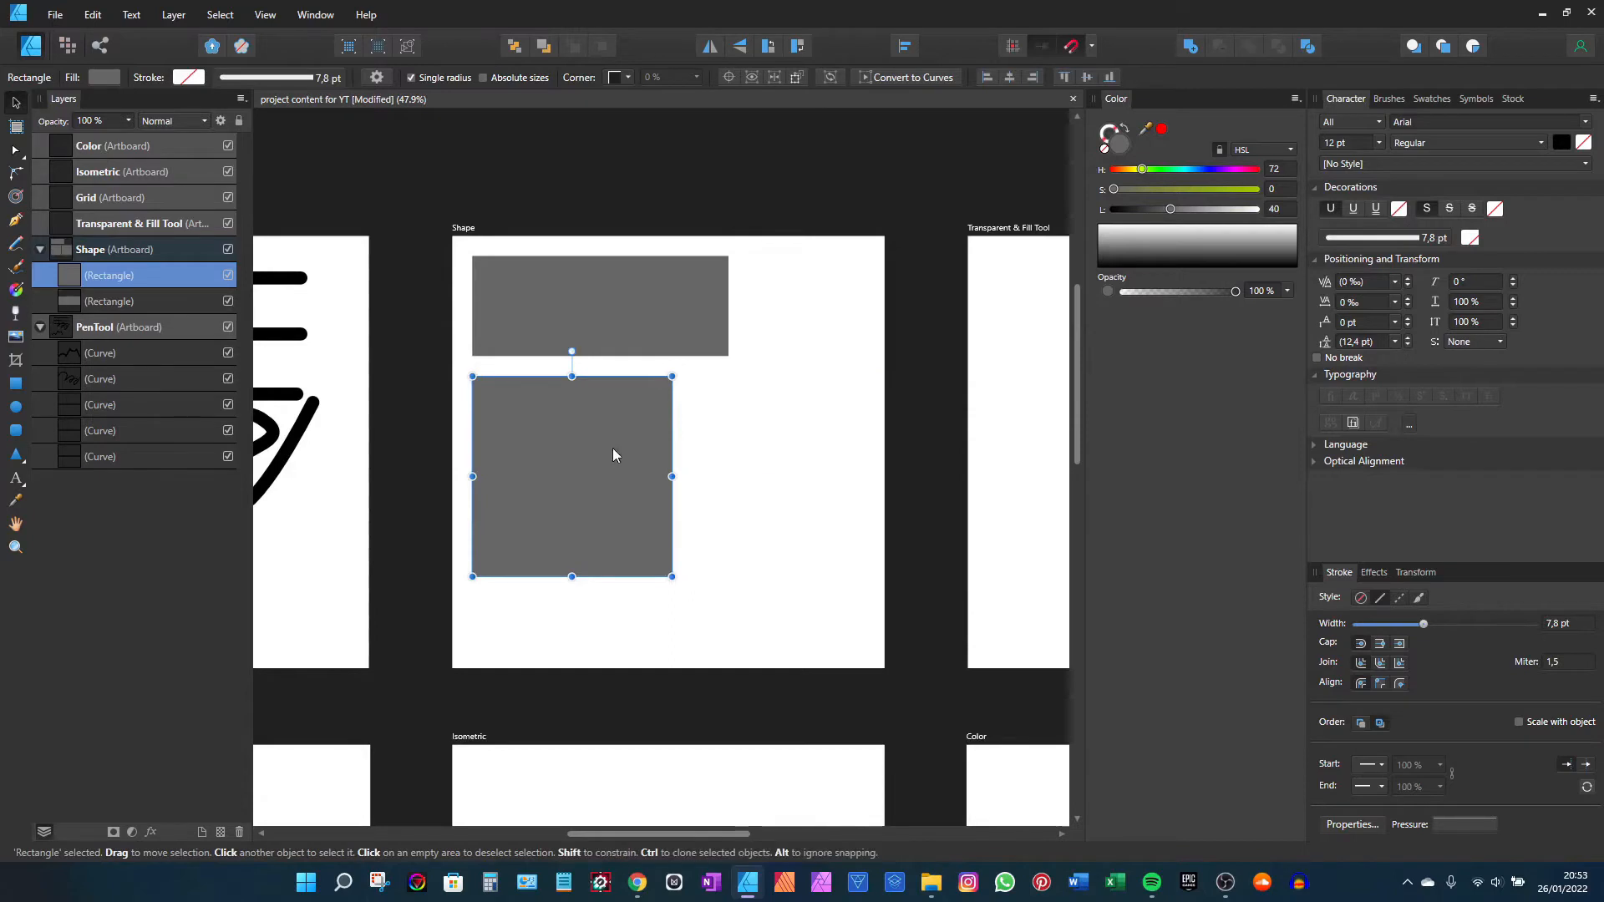
Step: Draw a circle from its center beside the square, and move it to the artboard's right edge, vertically centered with the square
{"action": "left_click", "coordinate": [18, 408]}
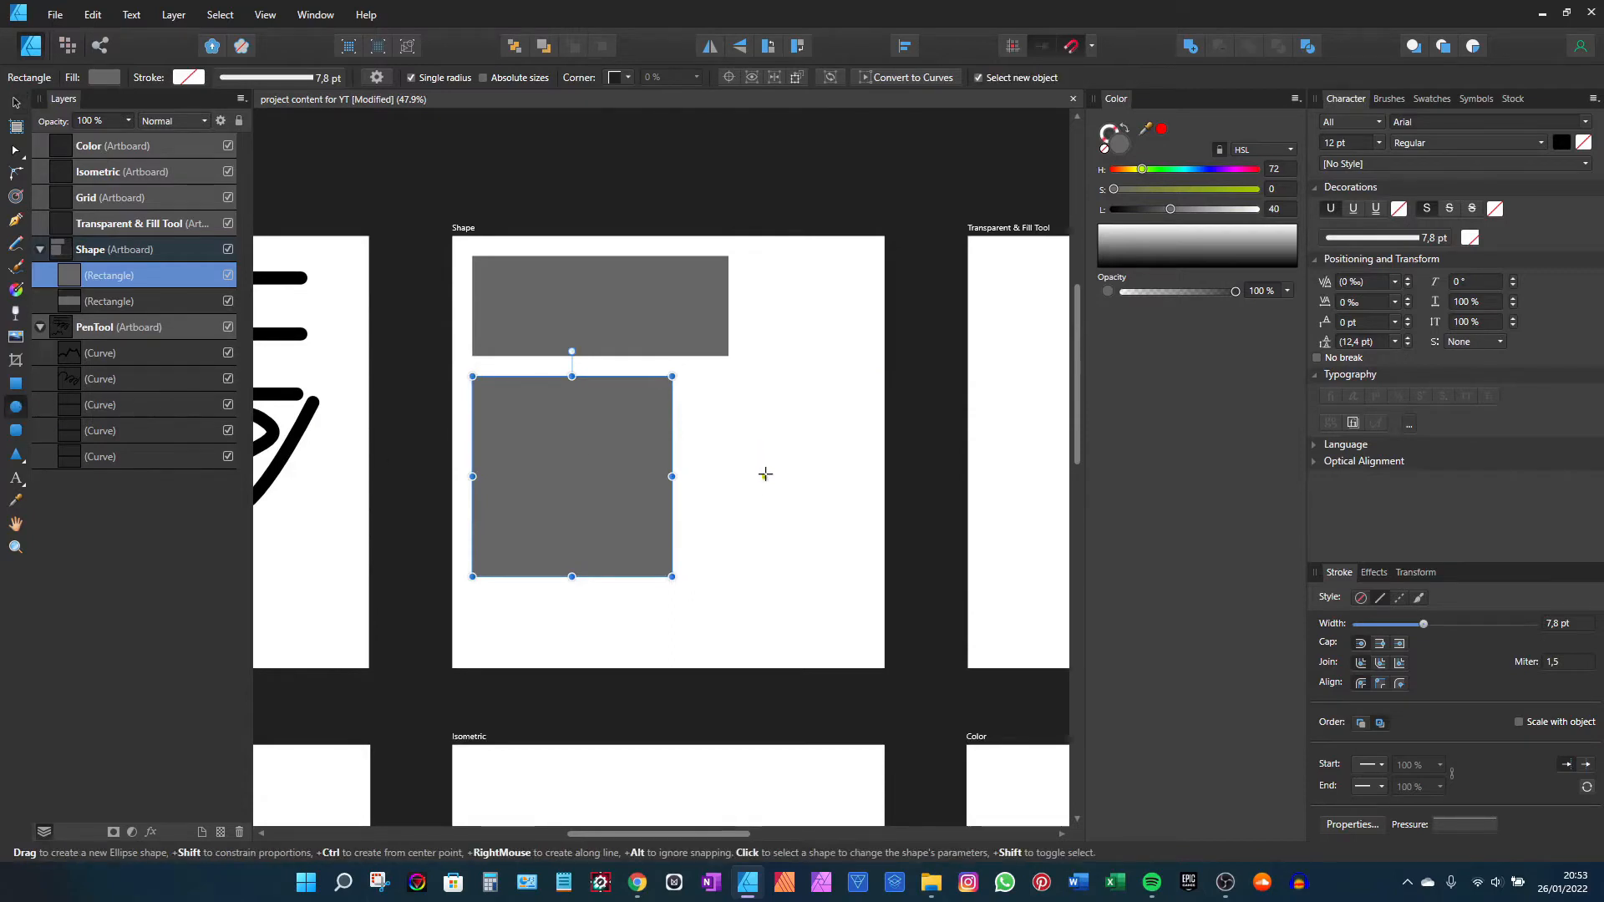
{"action": "left_click_drag", "start_coordinate": [765, 474], "coordinate": [875, 389]}
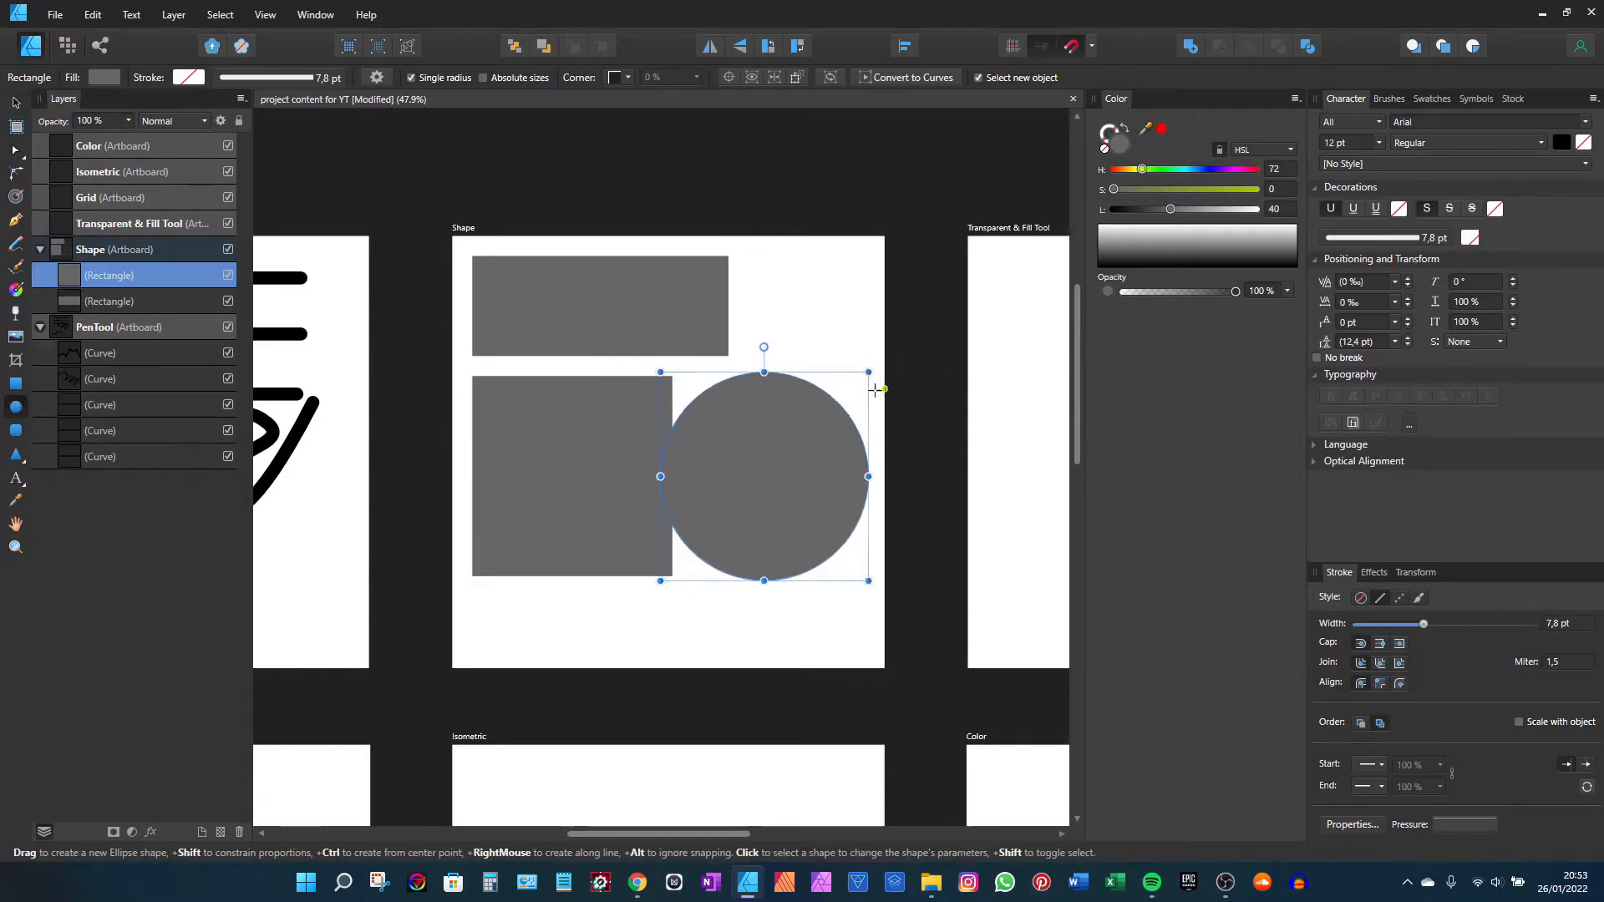
{"action": "key", "text": "v"}
{"action": "left_click_drag", "start_coordinate": [735, 454], "coordinate": [743, 457]}
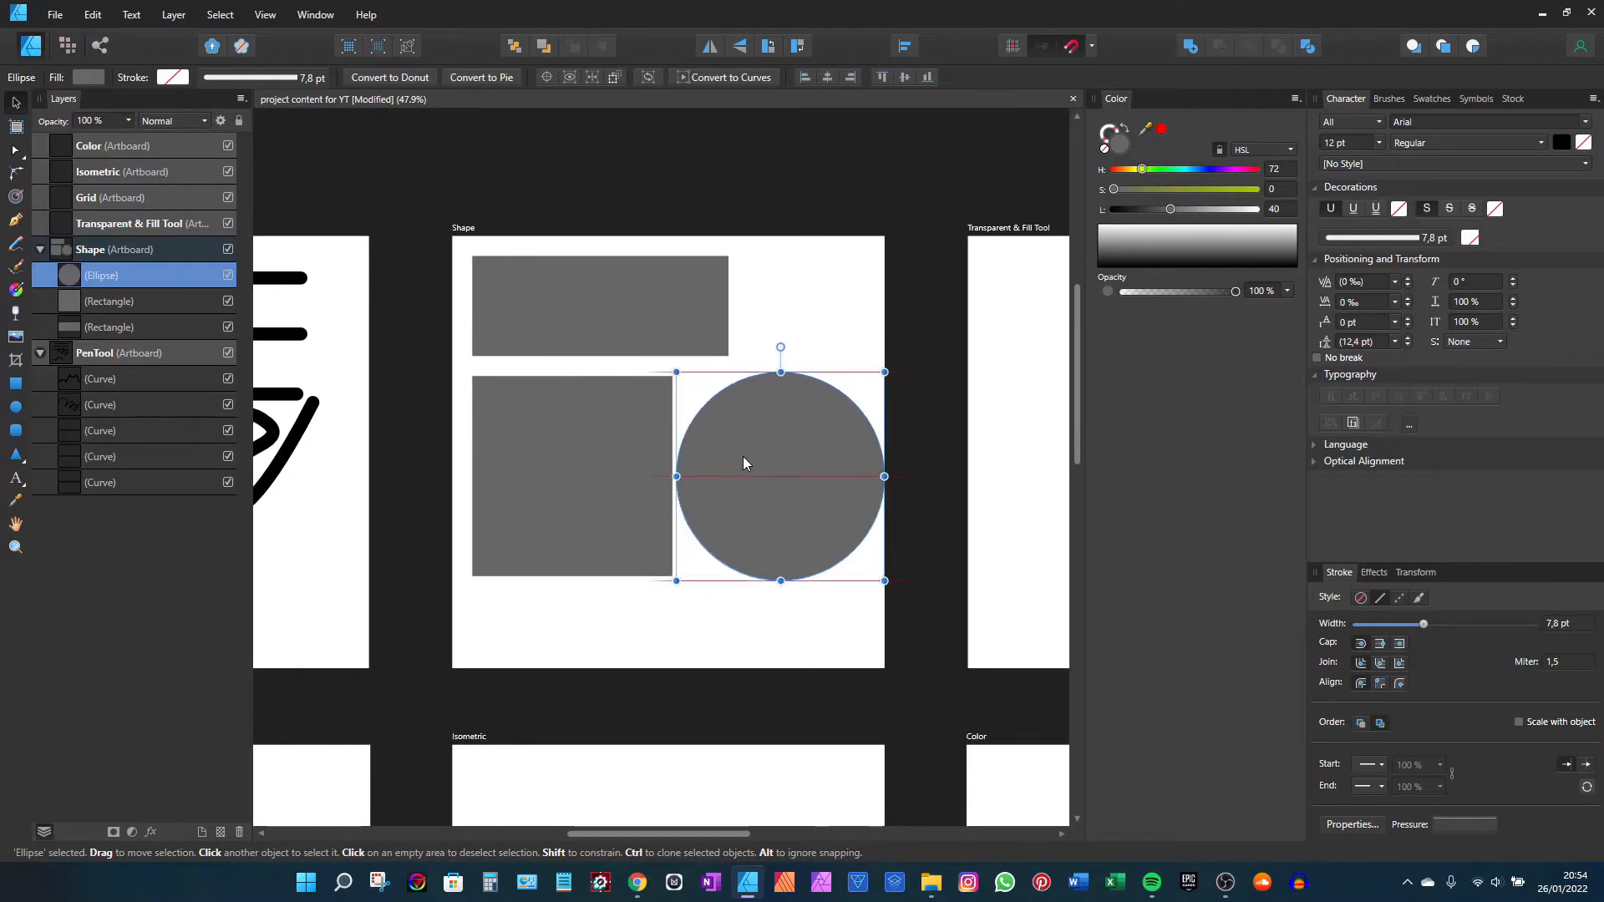
Step: Draw a rounded rectangle below the square and increase its corner rounding to 50%
{"action": "left_click", "coordinate": [15, 431]}
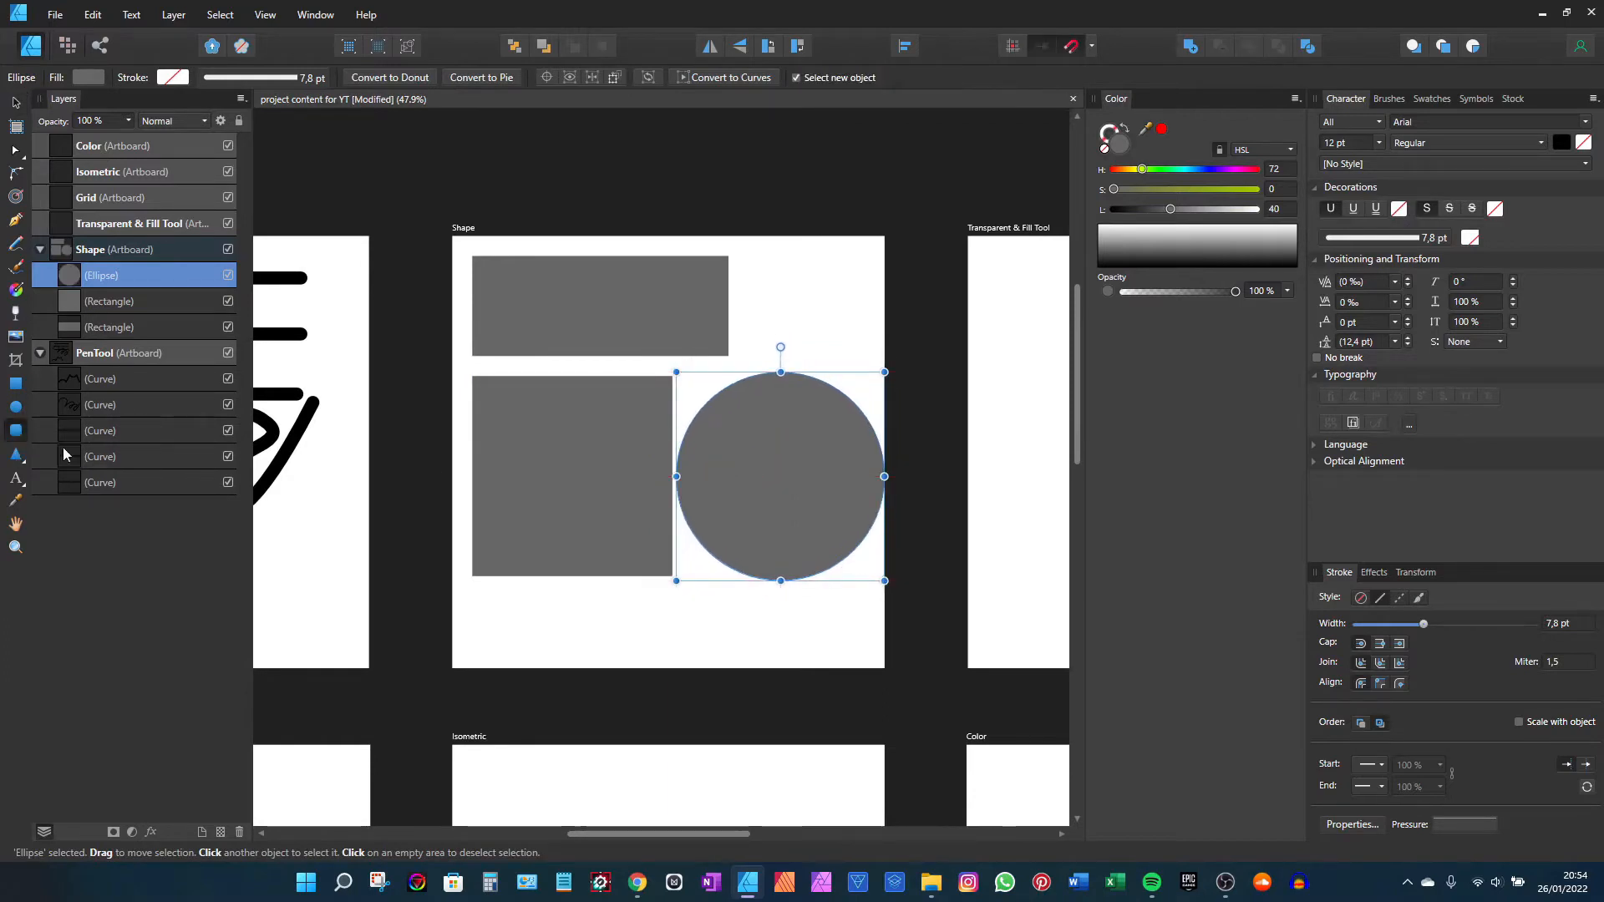
{"action": "left_click_drag", "start_coordinate": [475, 597], "coordinate": [667, 644]}
{"action": "scroll", "coordinate": [667, 644], "scroll_direction": "up", "scroll_amount": 6}
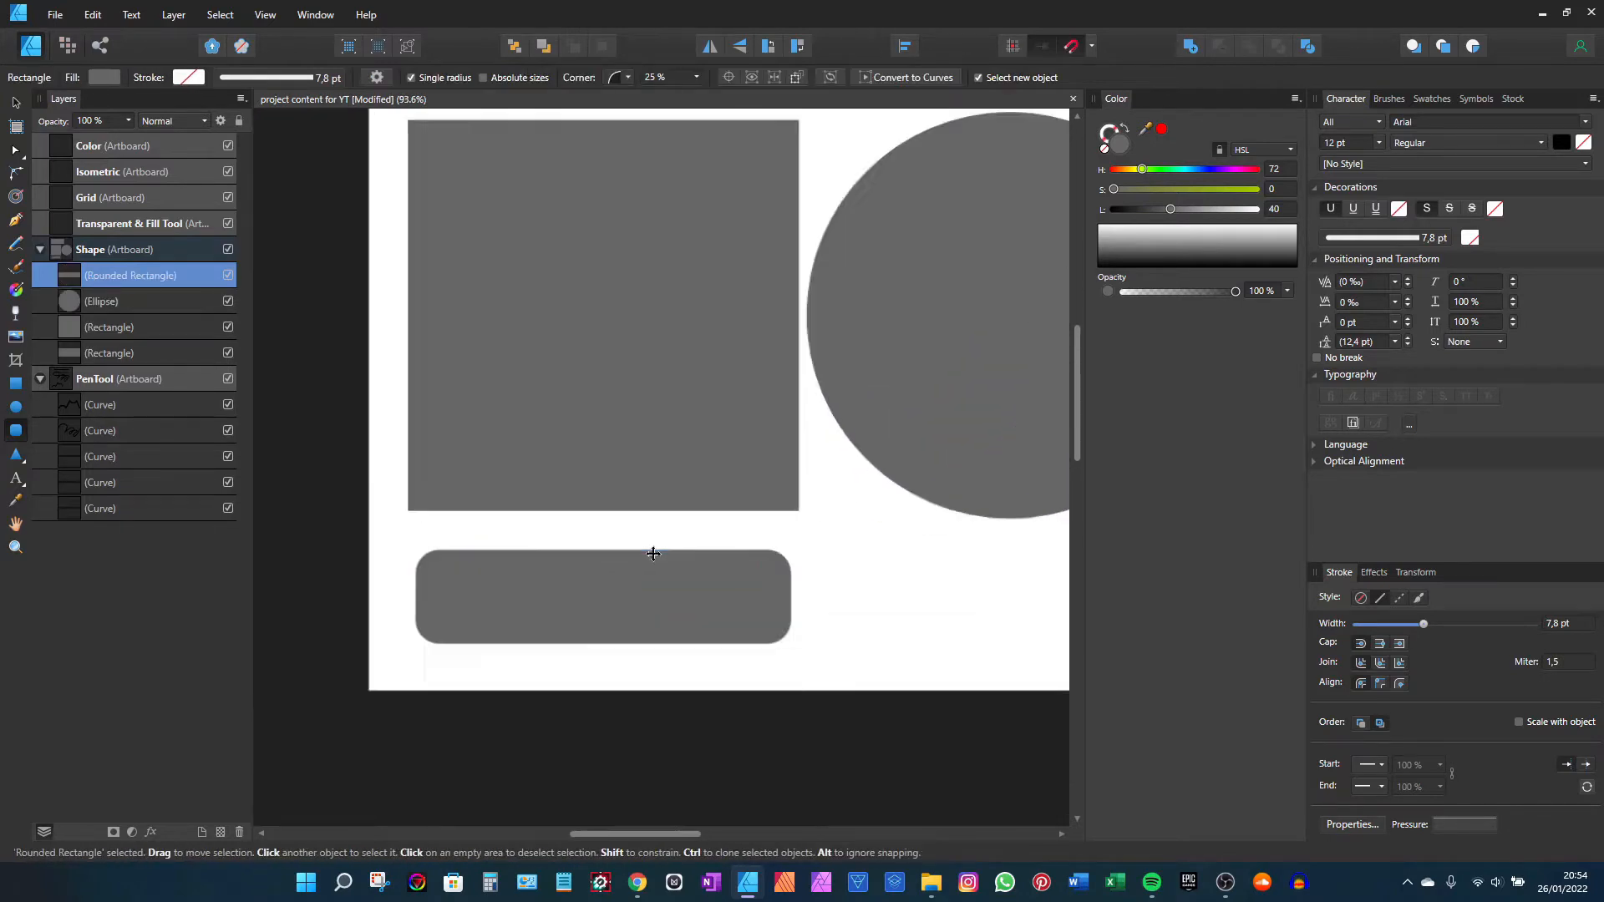
{"action": "left_click_drag", "start_coordinate": [422, 558], "coordinate": [467, 575]}
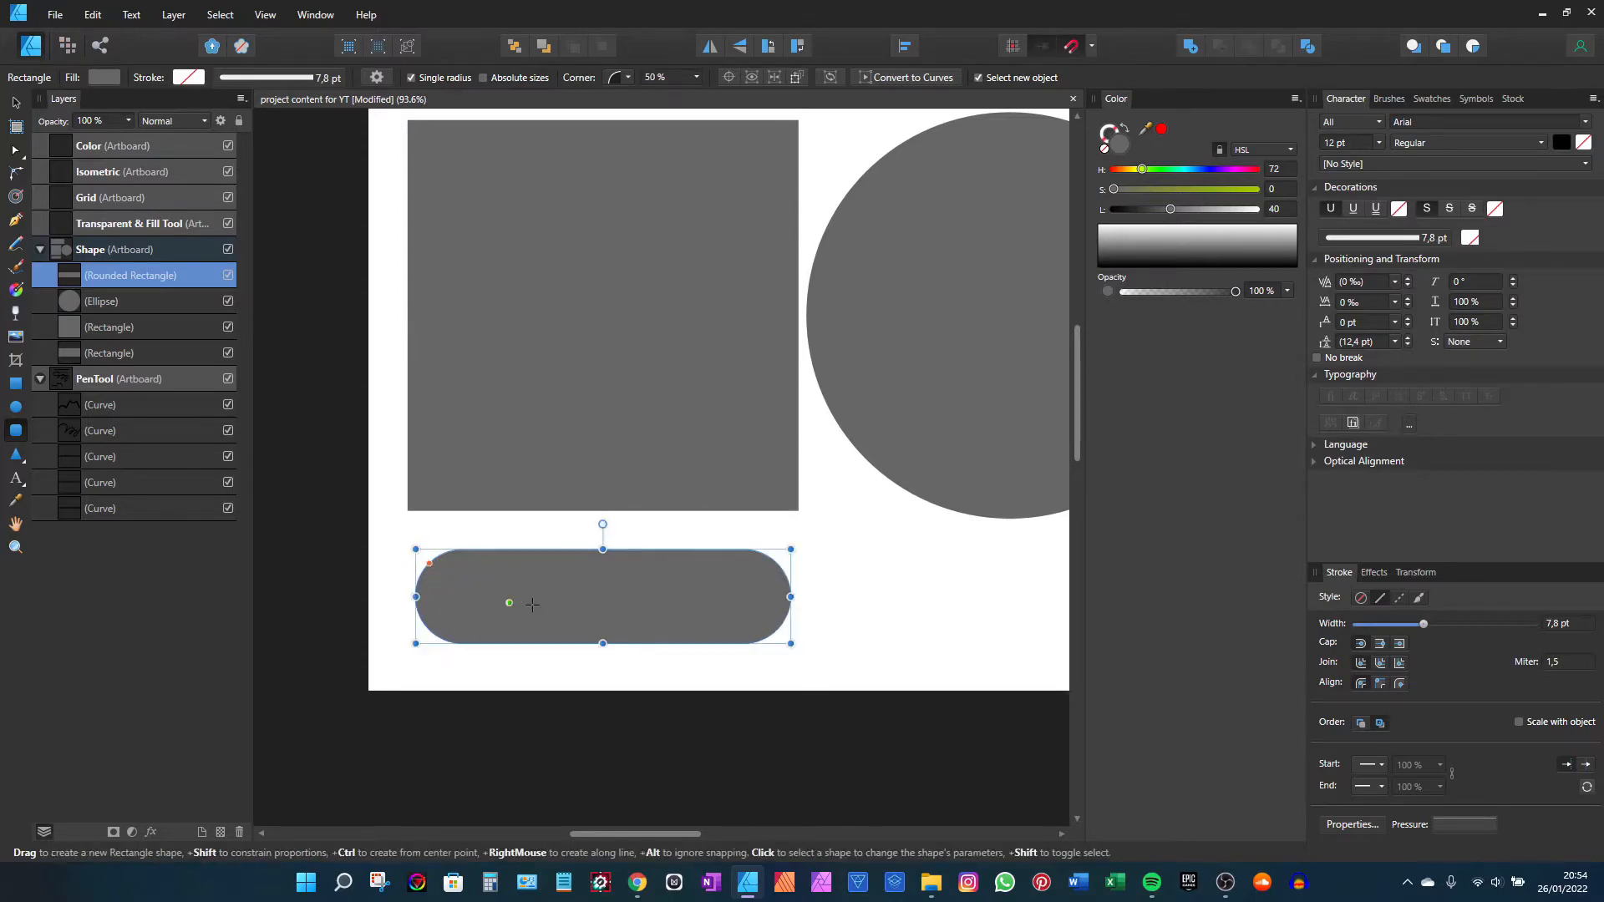
{"action": "scroll", "coordinate": [704, 575], "scroll_direction": "down", "scroll_amount": 2}
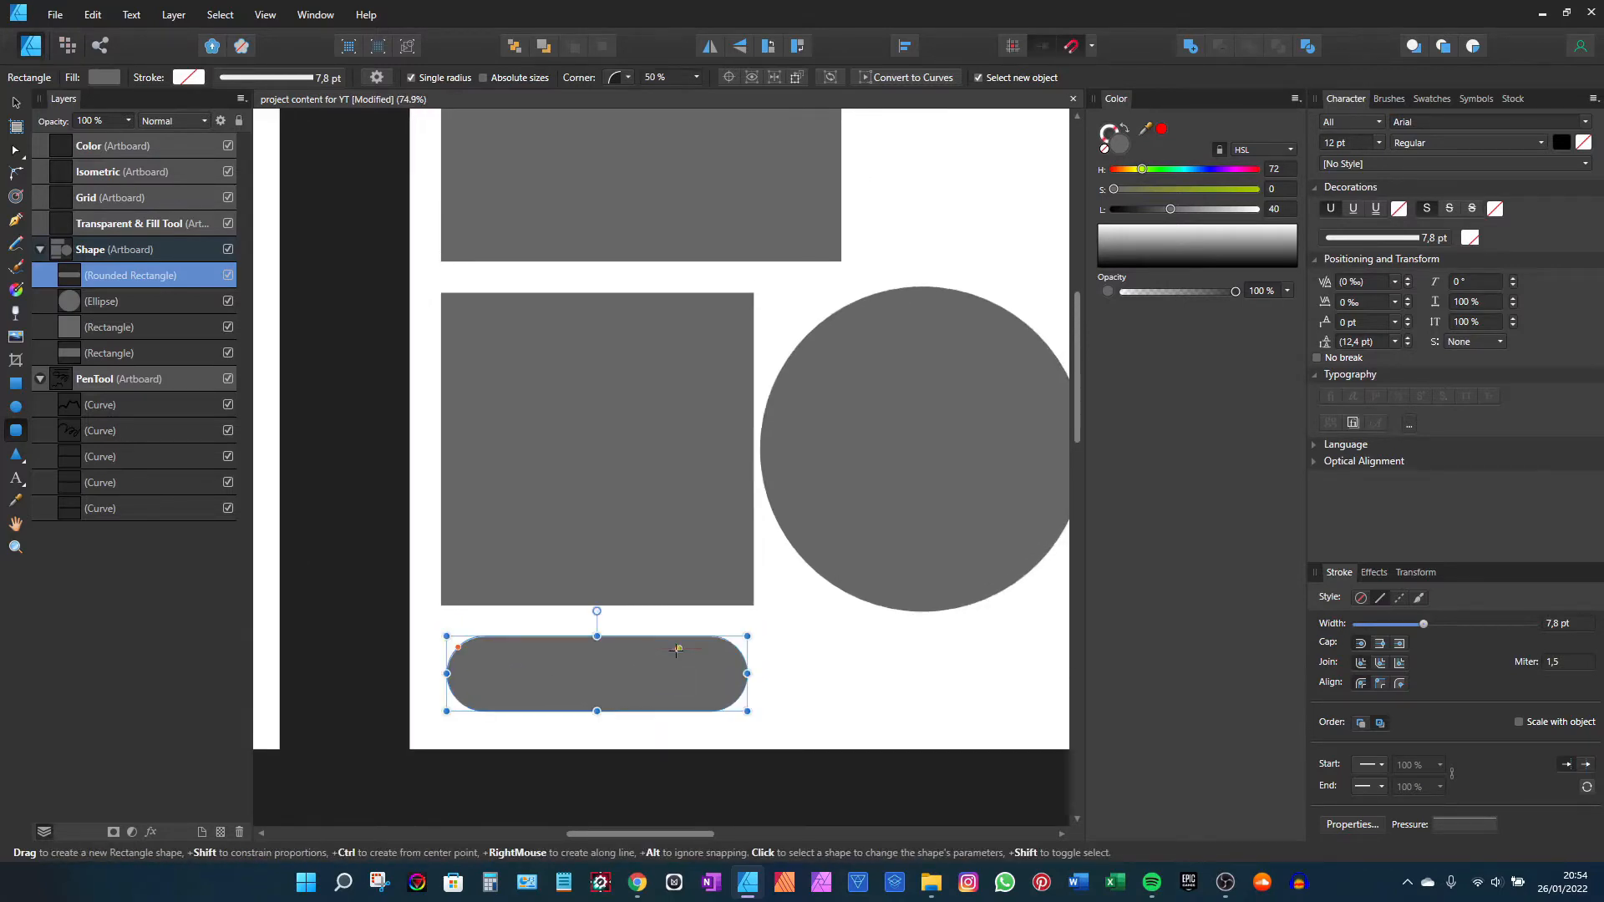
{"action": "key", "text": "v"}
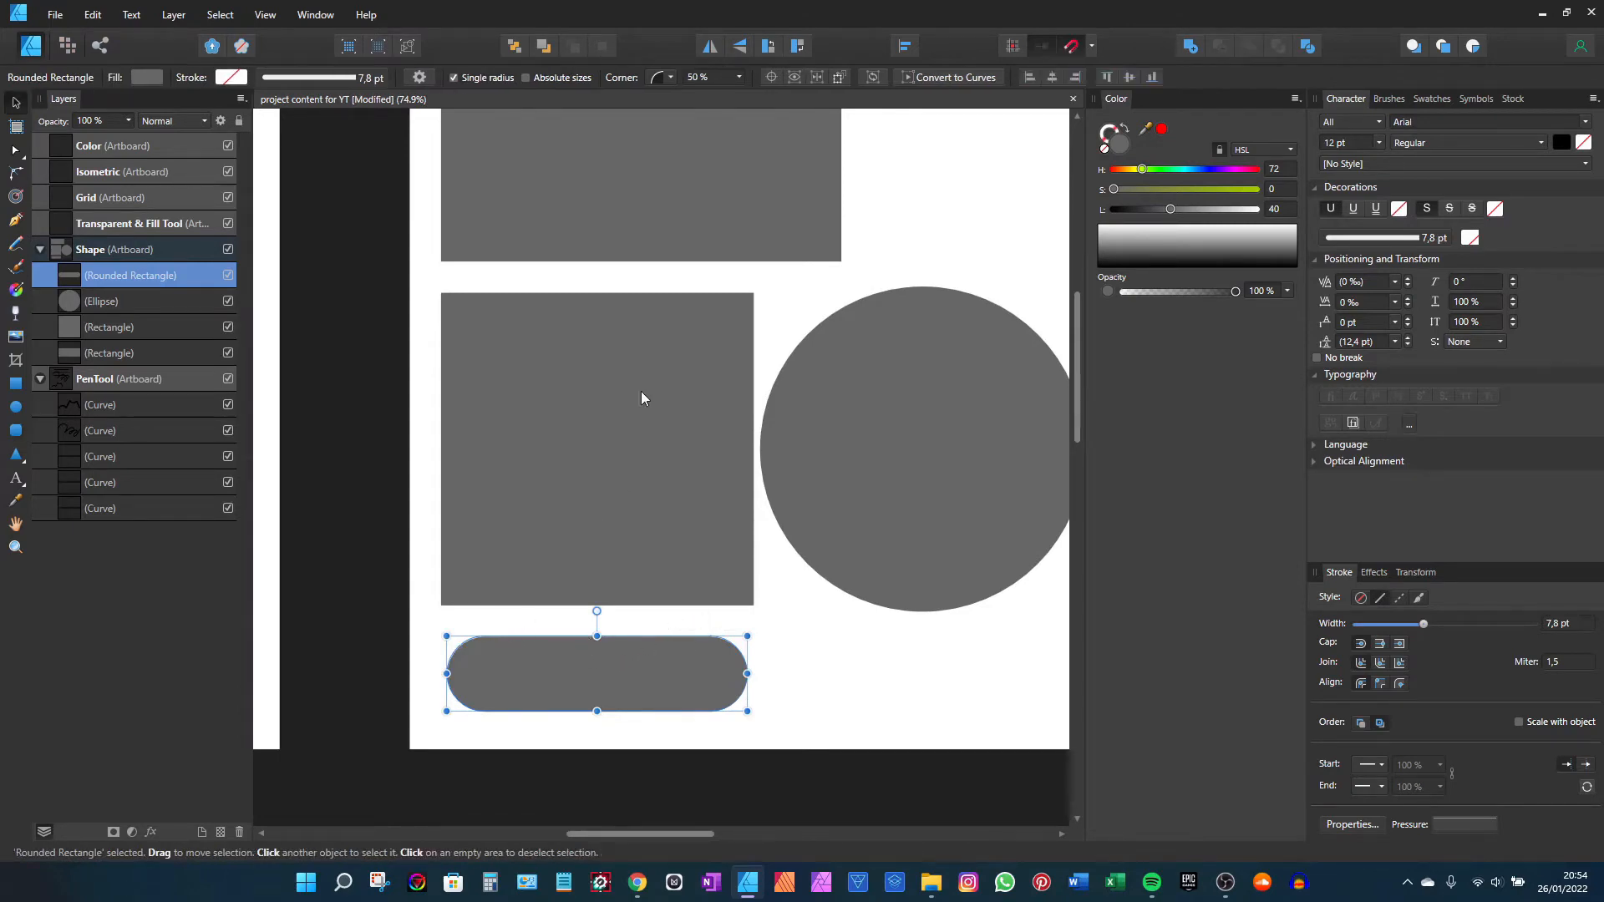
Step: Lower the square's top edge to make a flat rectangle just above the rounded one, and convert it to curves
{"action": "left_click", "coordinate": [620, 421]}
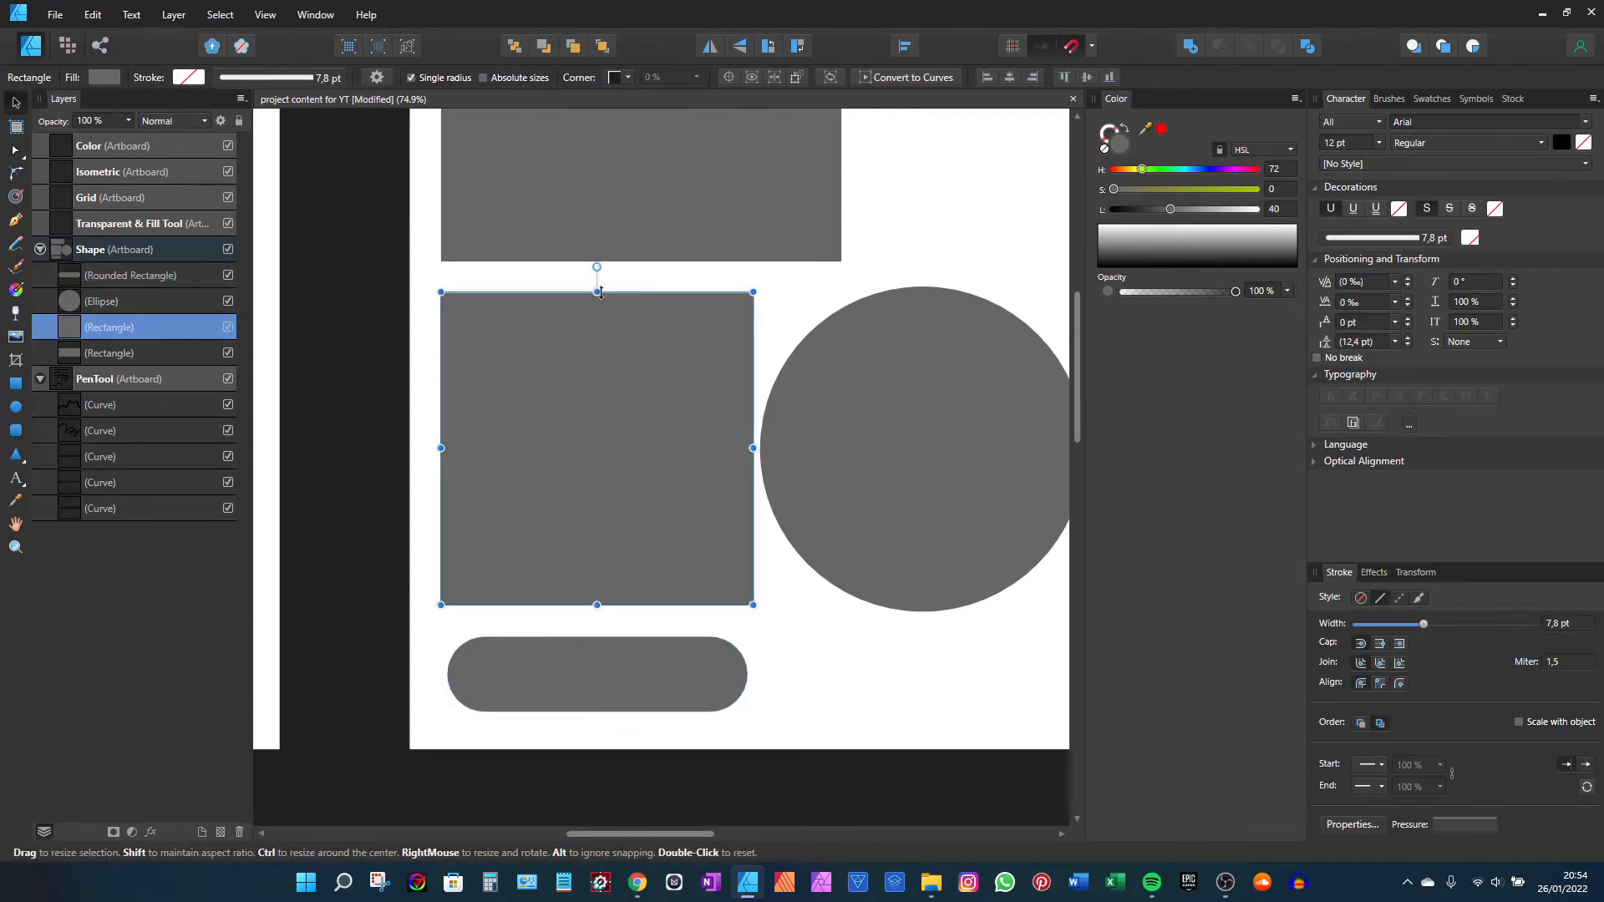
{"action": "left_click_drag", "start_coordinate": [596, 291], "coordinate": [666, 545]}
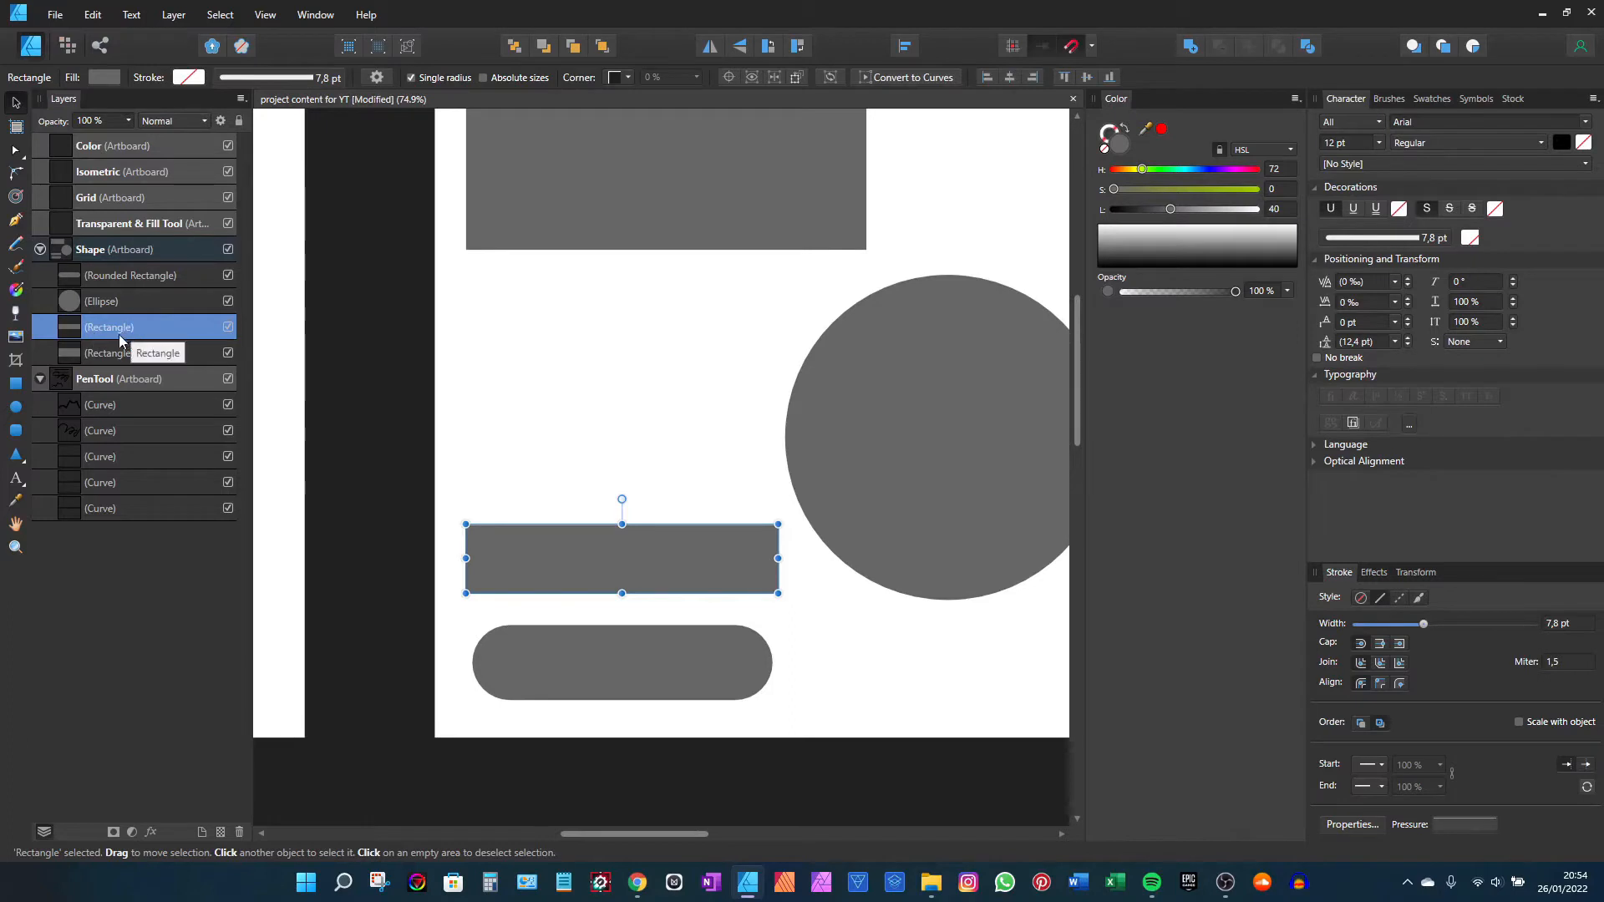
{"action": "left_click", "coordinate": [913, 78]}
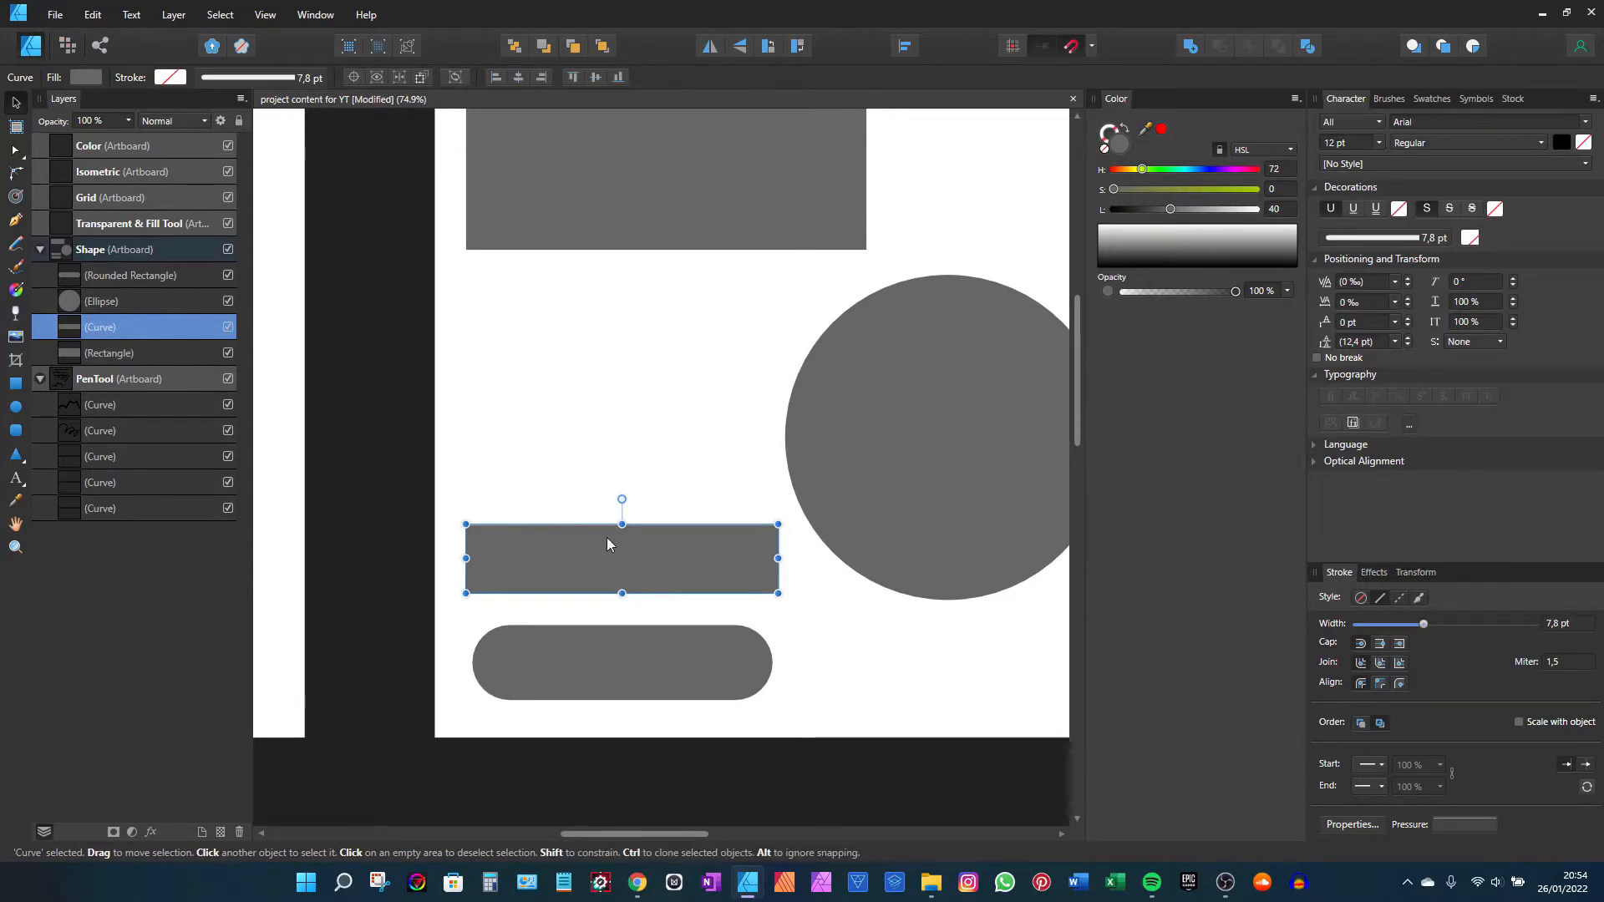
Step: Try rounding all four corners of the converted rectangle together to 110 px with the Corner tool, and undo the rounding
{"action": "key", "text": "a"}
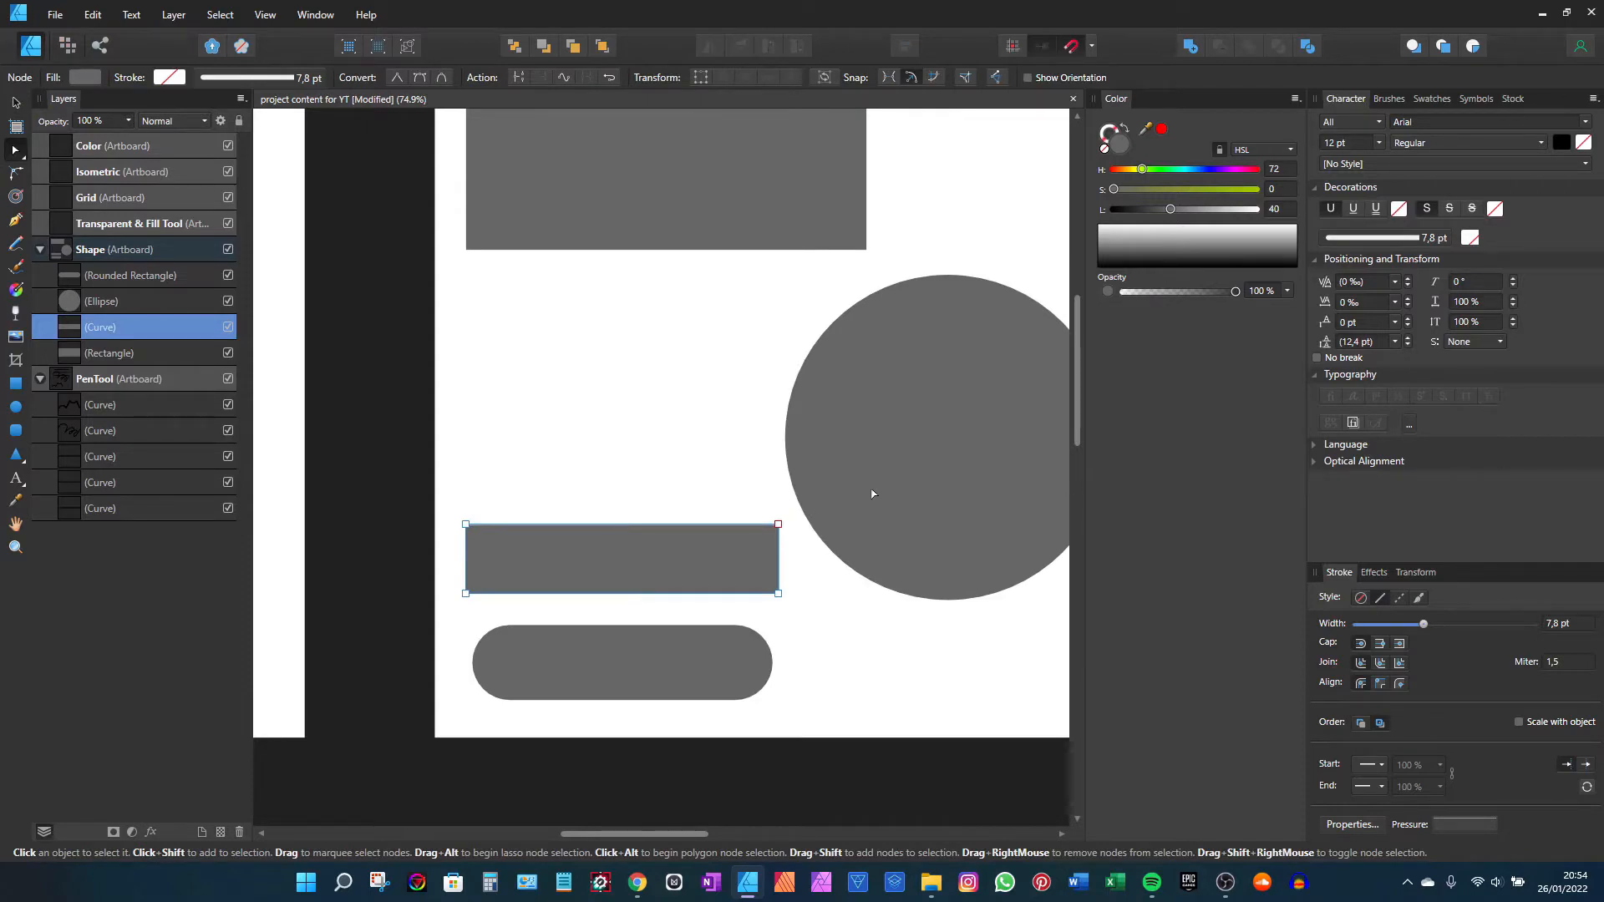
{"action": "left_click_drag", "start_coordinate": [880, 481], "coordinate": [434, 627]}
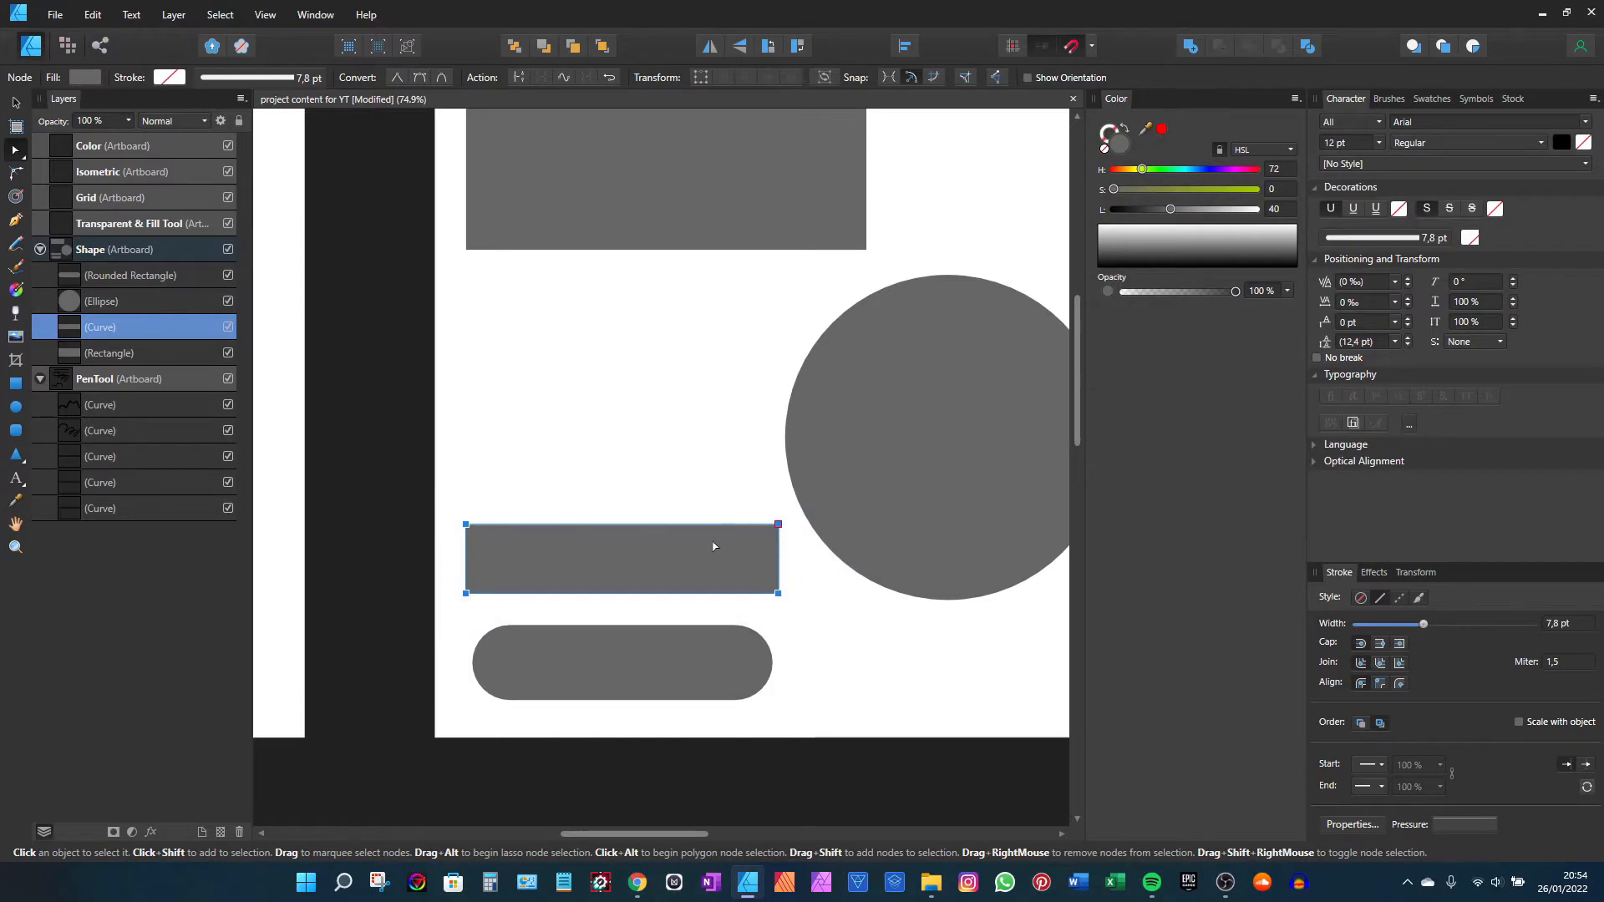
{"action": "key", "text": "c"}
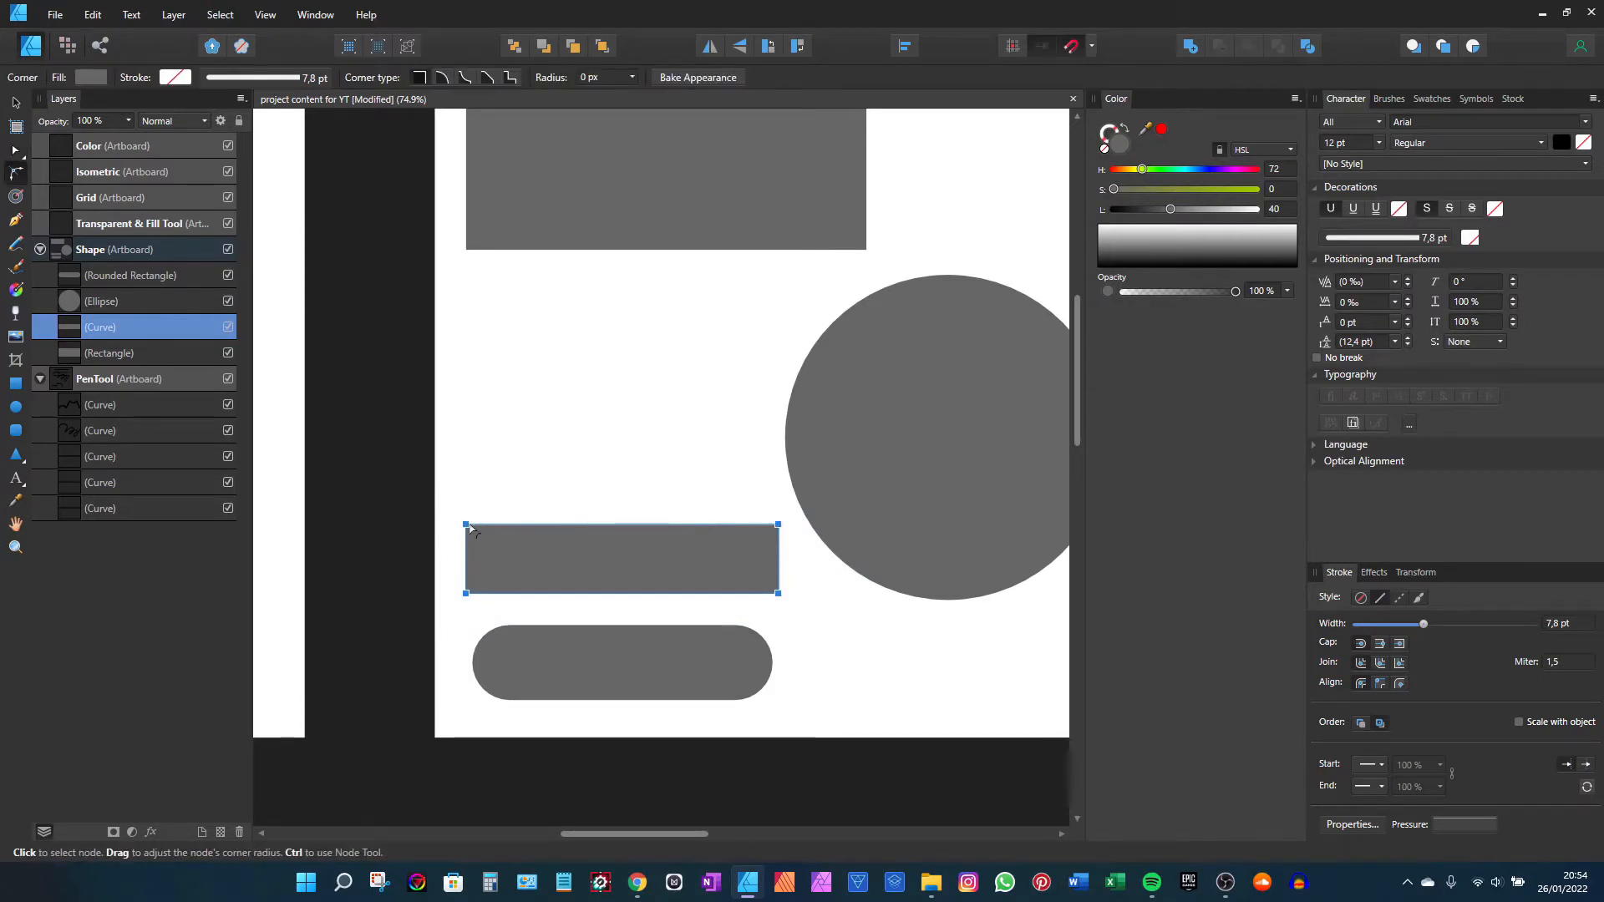
{"action": "left_click_drag", "start_coordinate": [830, 491], "coordinate": [438, 617]}
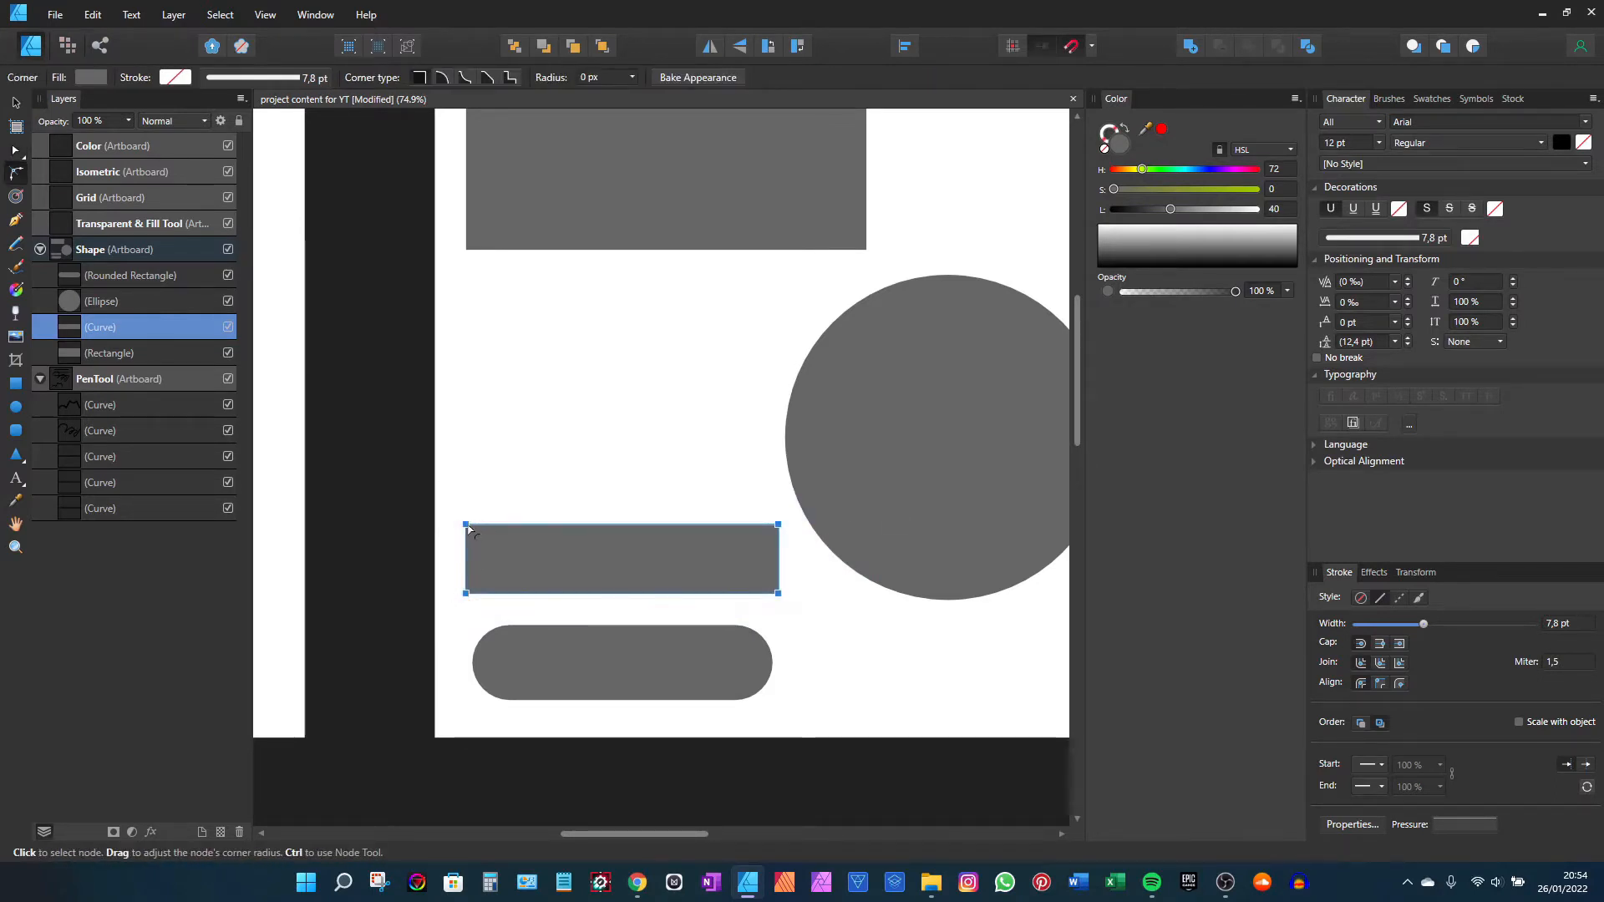
{"action": "left_click_drag", "start_coordinate": [468, 529], "coordinate": [609, 619]}
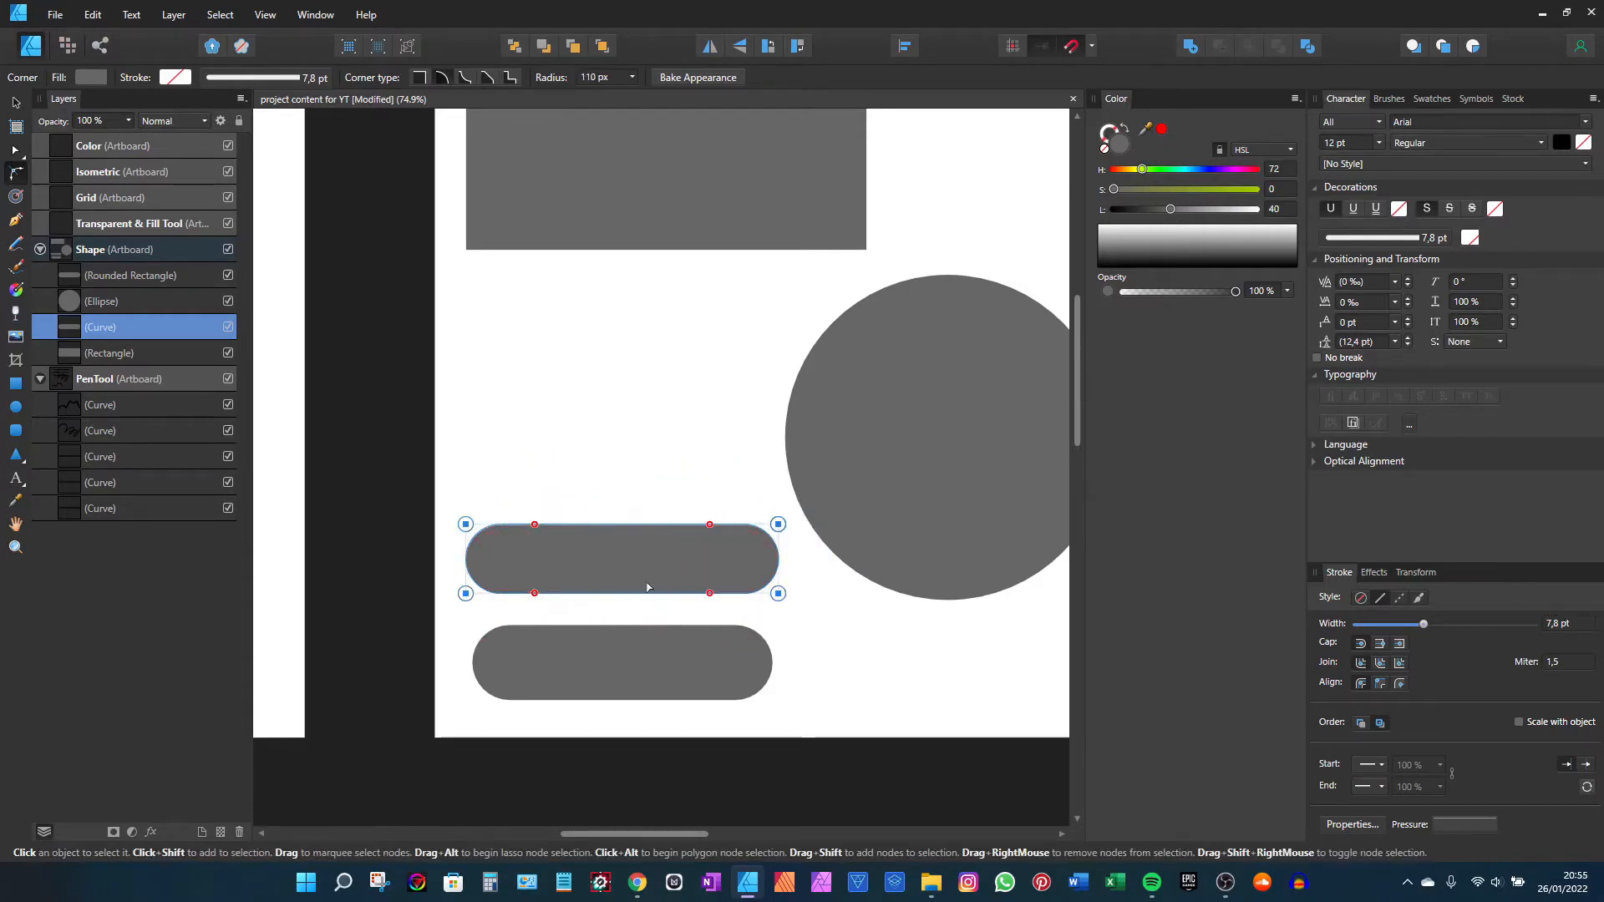
{"action": "key", "text": "ctrl+z"}
Step: Try rounding the converted rectangle's upper-left corner to 63.3 px and its two right corners individually, and undo the roundings
{"action": "left_click_drag", "start_coordinate": [474, 489], "coordinate": [509, 567]}
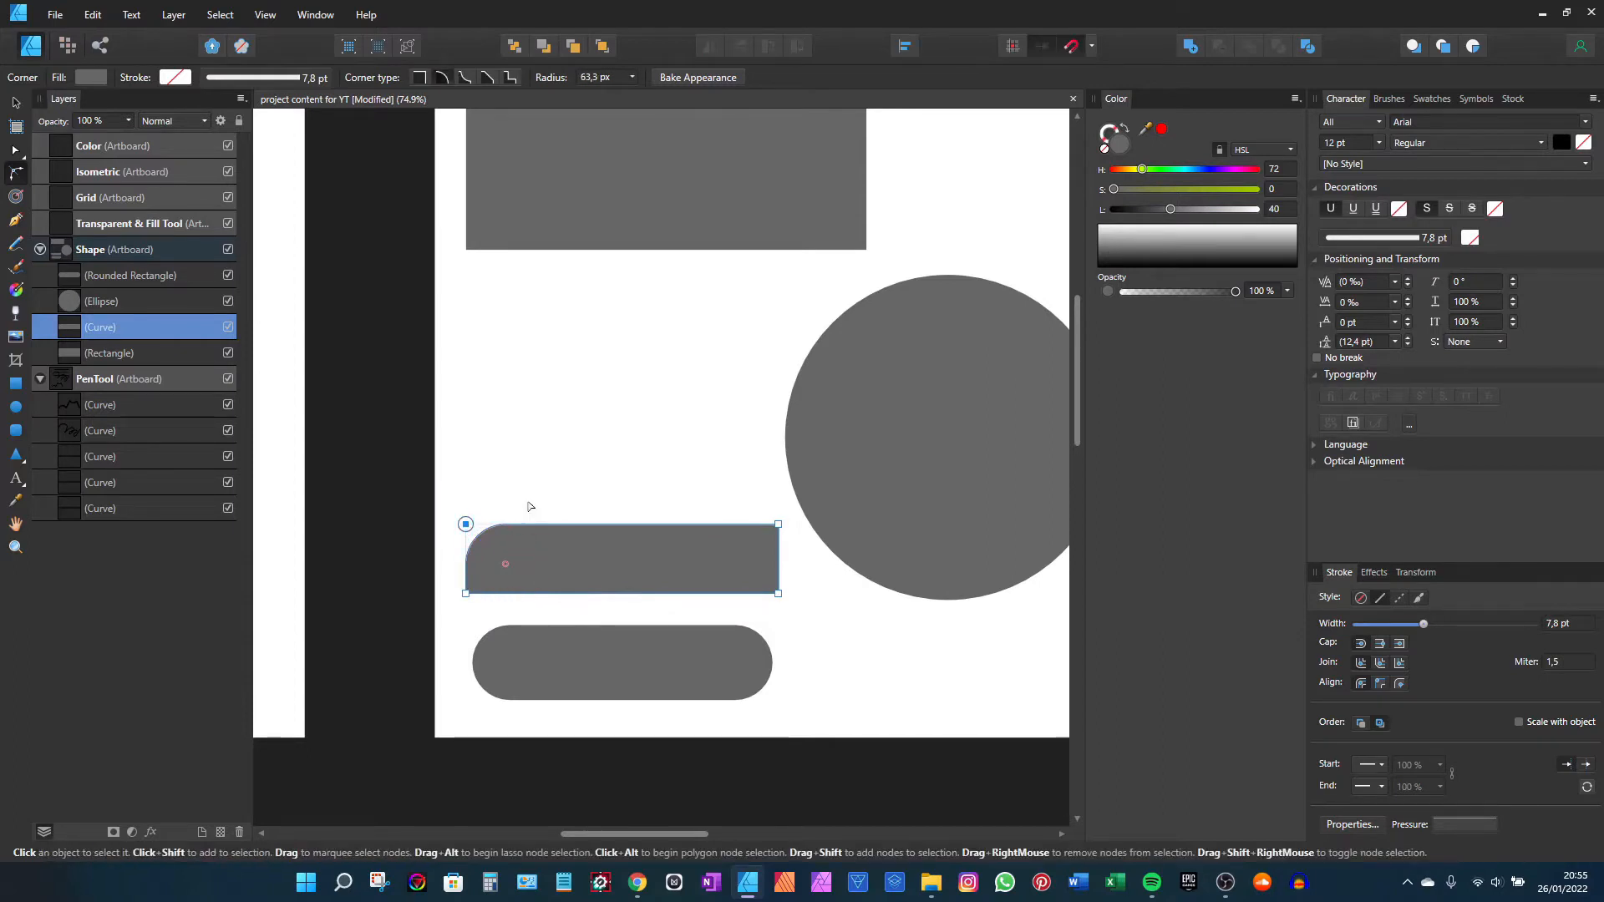
{"action": "left_click", "coordinate": [530, 505]}
{"action": "left_click", "coordinate": [718, 590]}
{"action": "left_click_drag", "start_coordinate": [779, 594], "coordinate": [736, 564]}
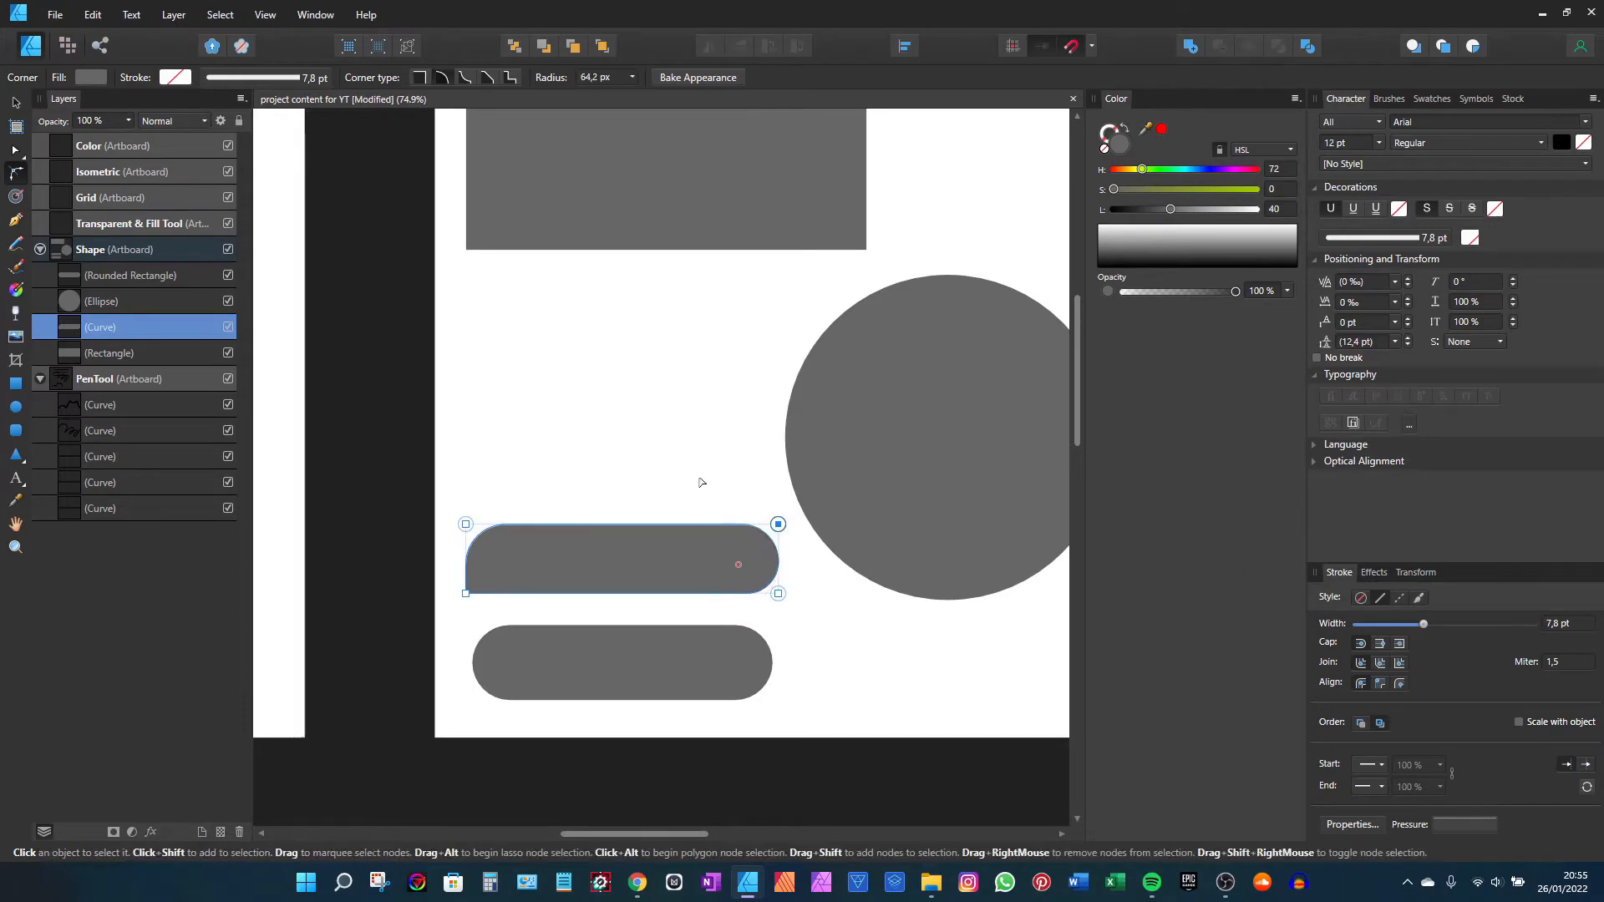
{"action": "key", "text": "ctrl+z"}
{"action": "key", "text": "ctrl+z"}
{"action": "key", "text": "ctrl+z"}
{"action": "key", "text": "ctrl+z"}
{"action": "key", "text": "ctrl+z"}
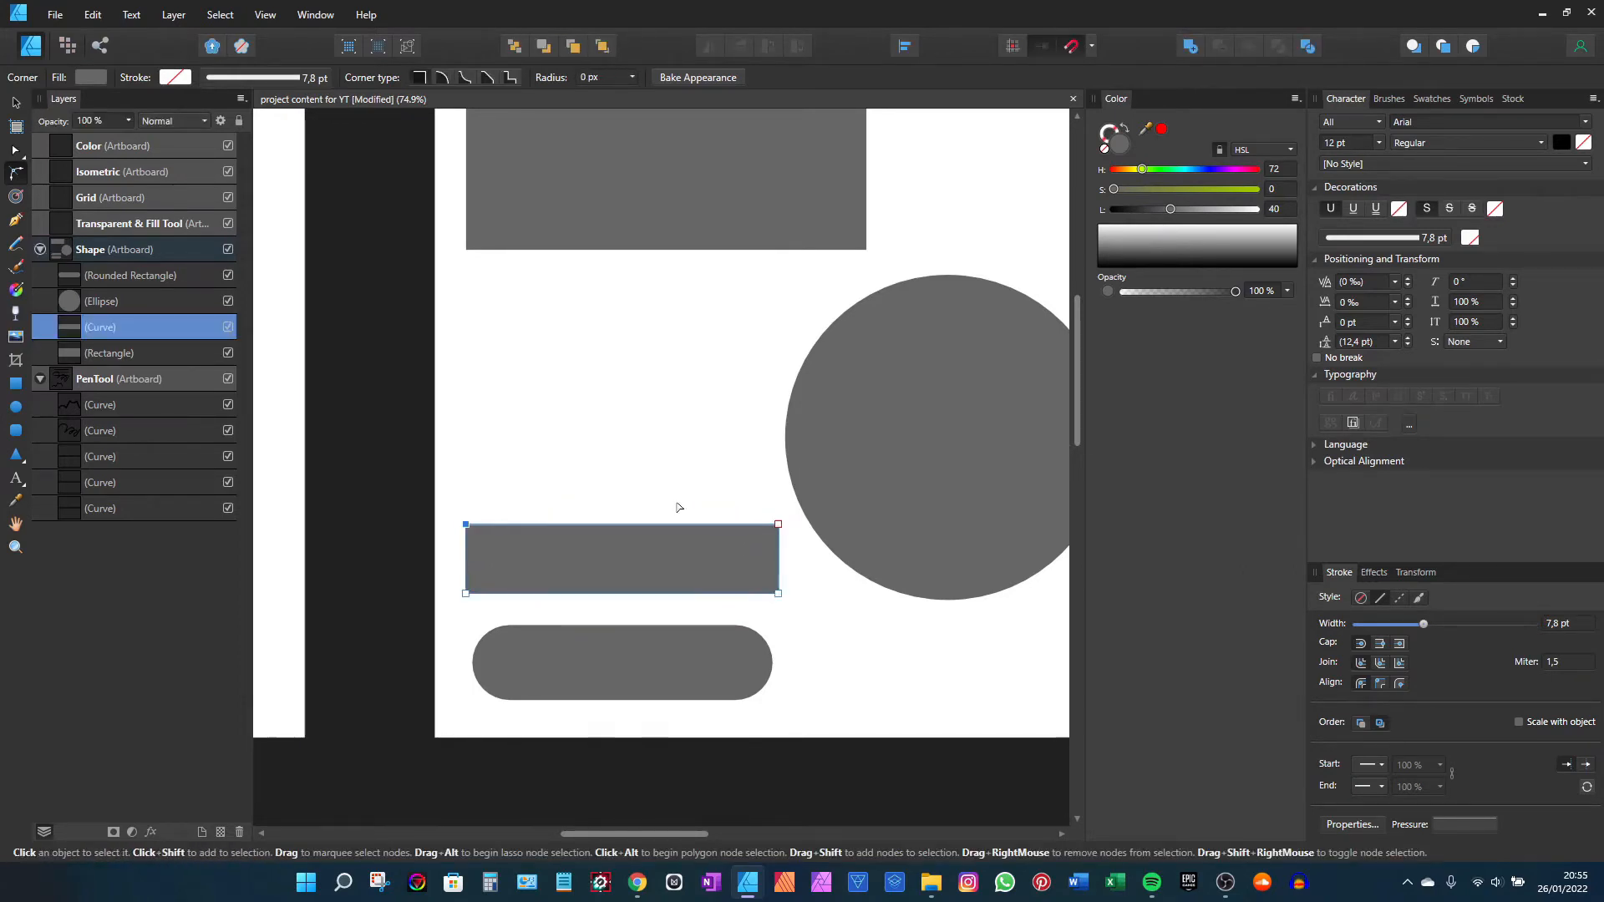
Step: Move the converted rectangle up under the large rectangle, and place the rounded rectangle just below it
{"action": "key", "text": "v"}
{"action": "scroll", "coordinate": [634, 528], "scroll_direction": "down", "scroll_amount": 1}
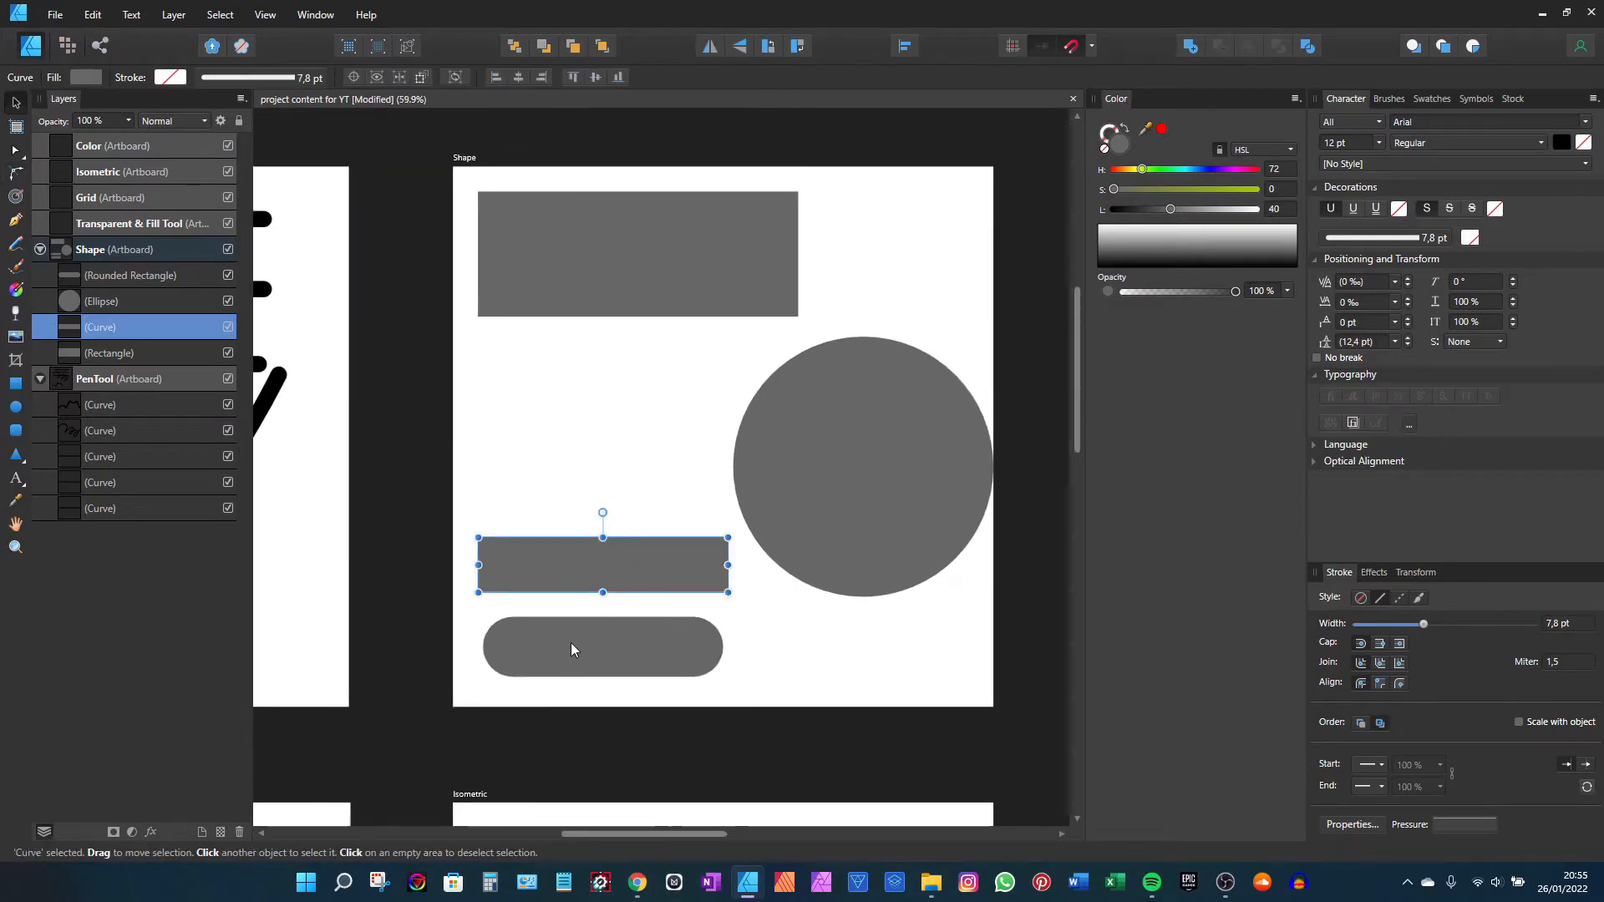
{"action": "left_click_drag", "start_coordinate": [554, 648], "coordinate": [560, 646]}
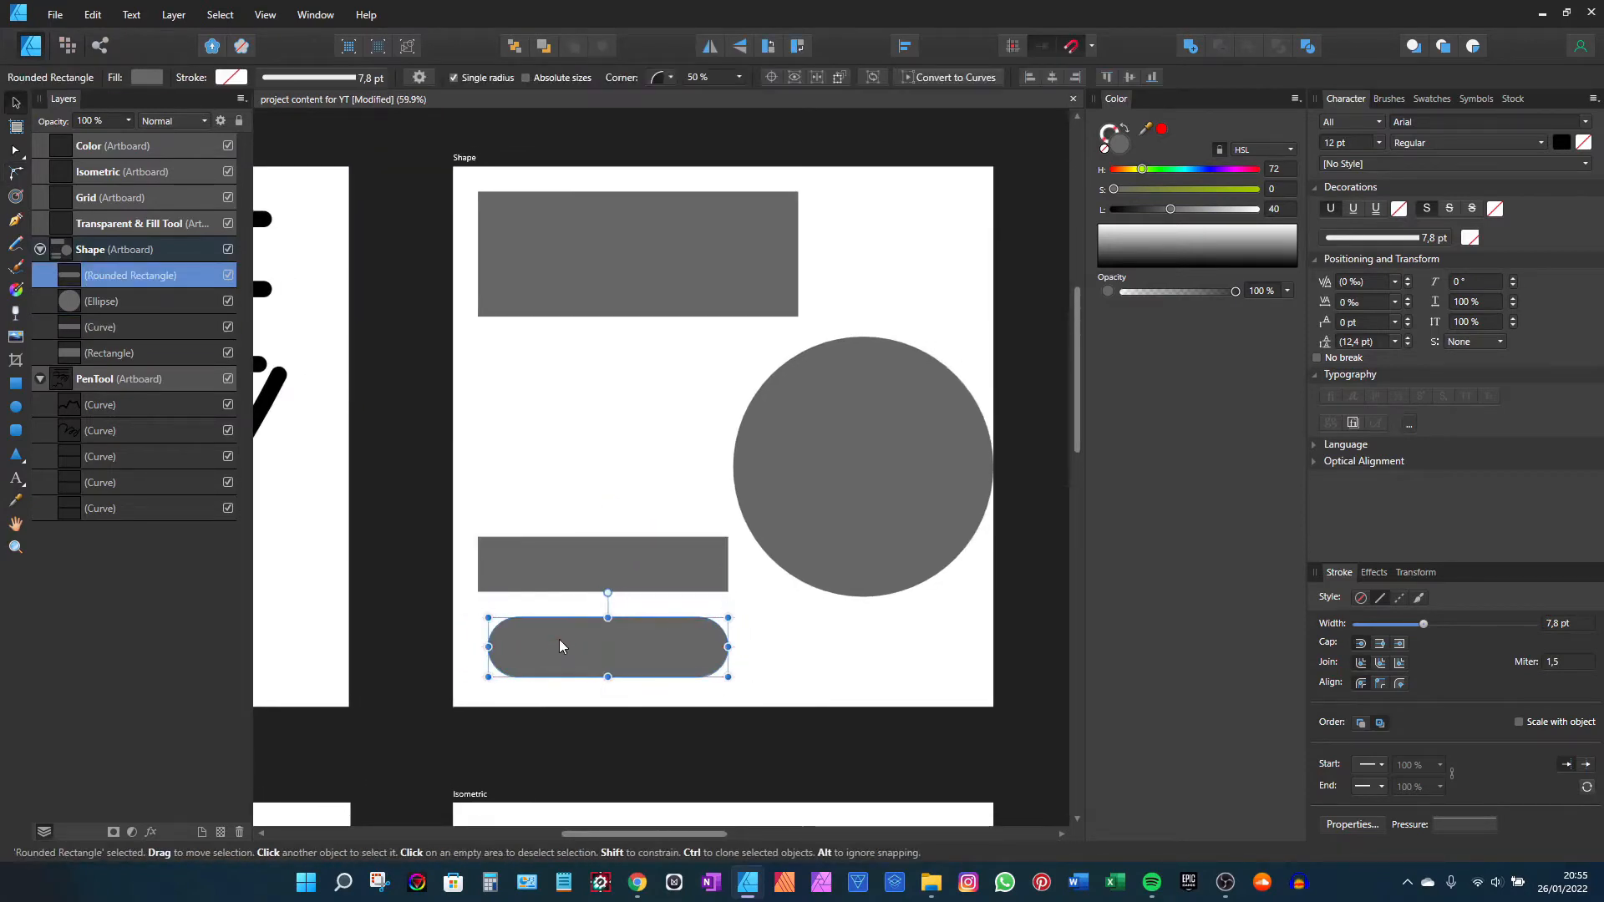
{"action": "left_click_drag", "start_coordinate": [577, 558], "coordinate": [582, 367]}
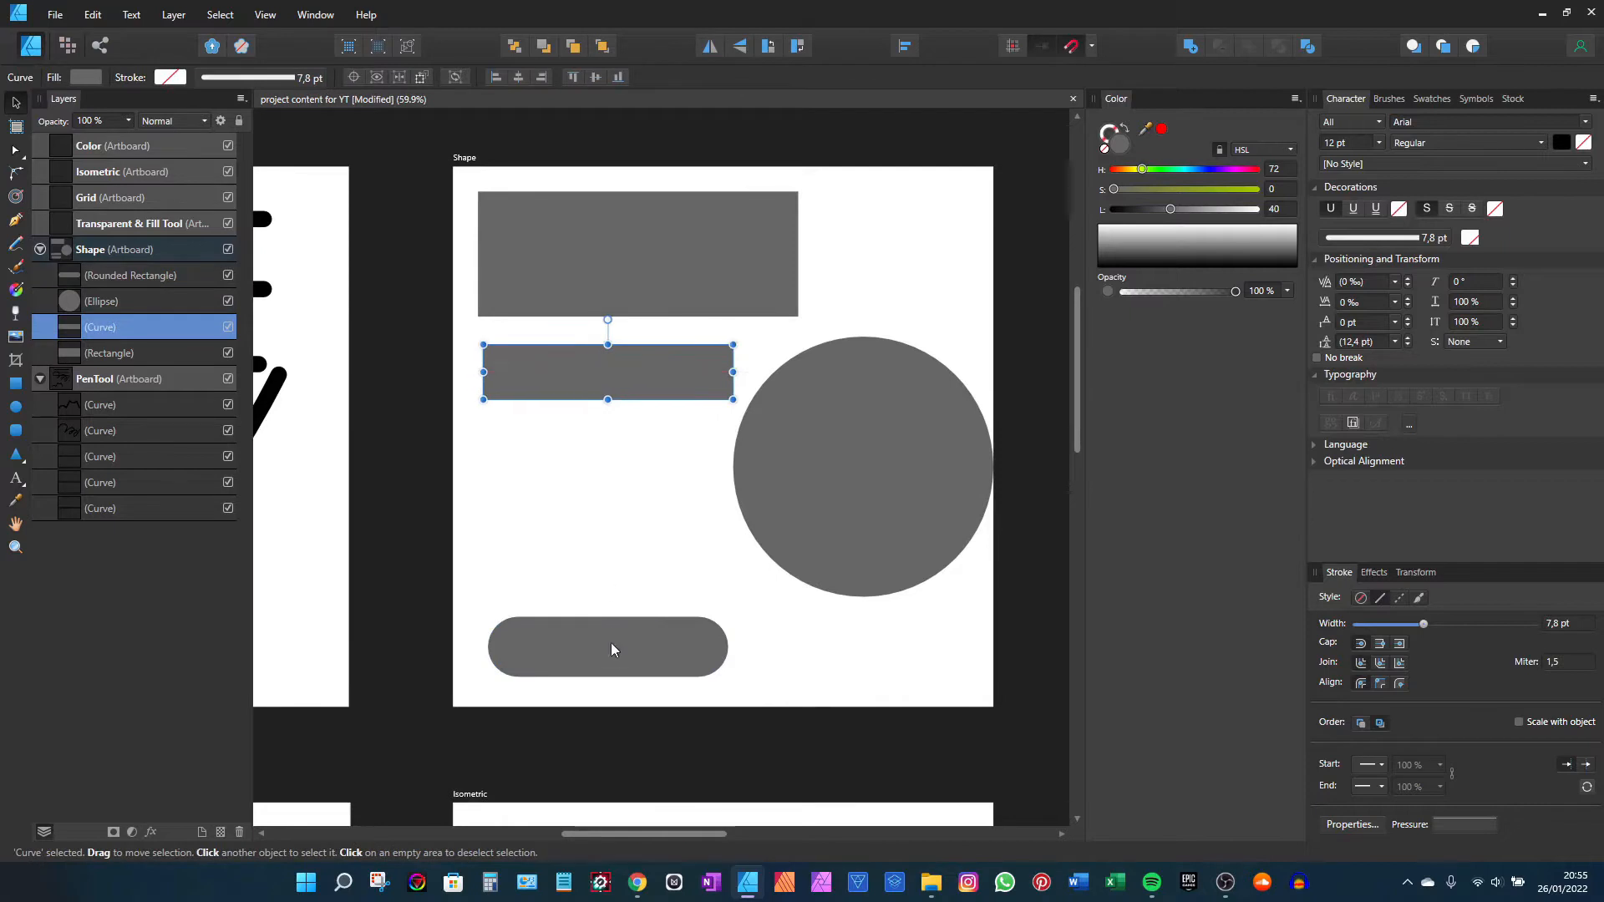
{"action": "left_click_drag", "start_coordinate": [612, 649], "coordinate": [594, 459]}
Step: Shrink the circle to about half its size and place it beside the two narrow rectangles
{"action": "left_click", "coordinate": [922, 511]}
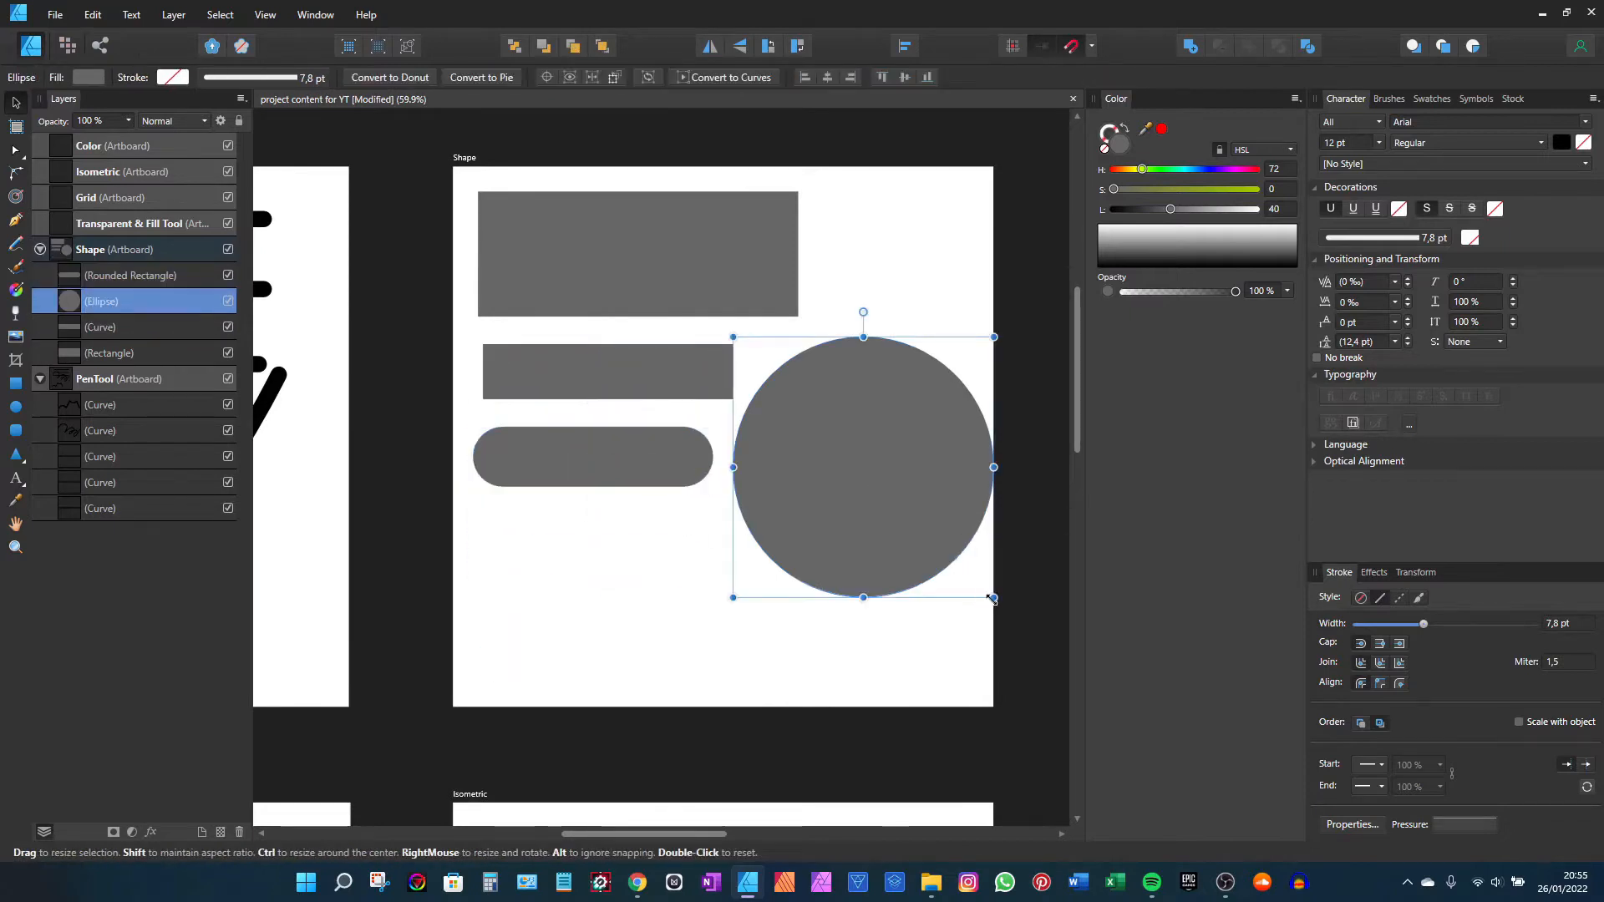
{"action": "left_click_drag", "start_coordinate": [992, 600], "coordinate": [869, 431]}
{"action": "left_click_drag", "start_coordinate": [818, 414], "coordinate": [859, 418]}
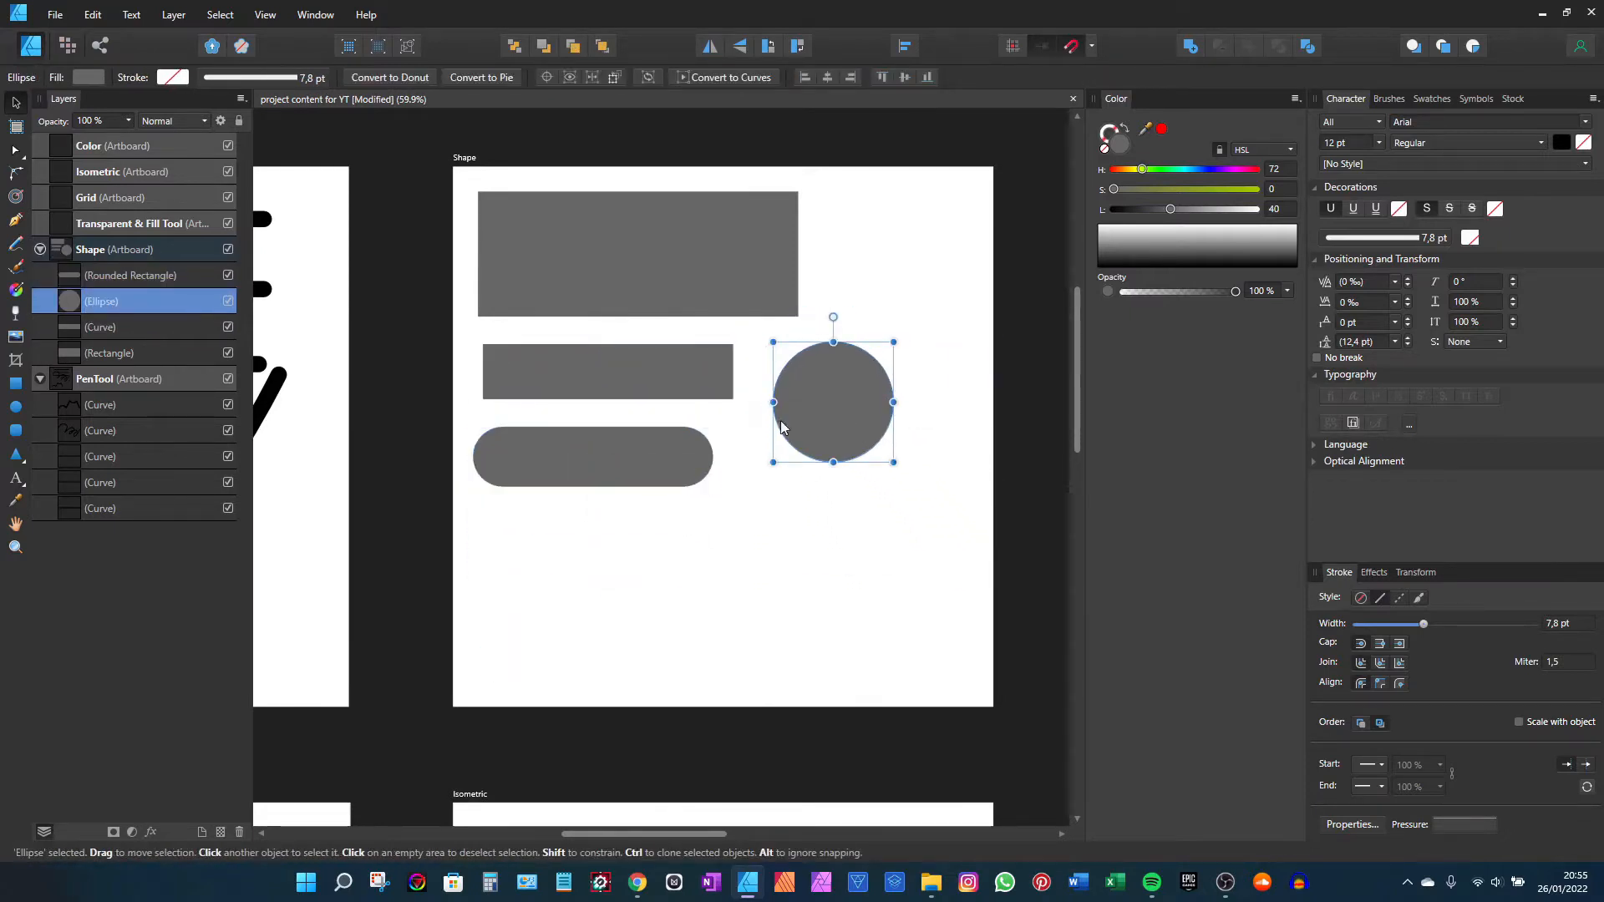
Step: Draw an even-sided diamond about the circle's size and place it directly below the circle
{"action": "left_click", "coordinate": [16, 458]}
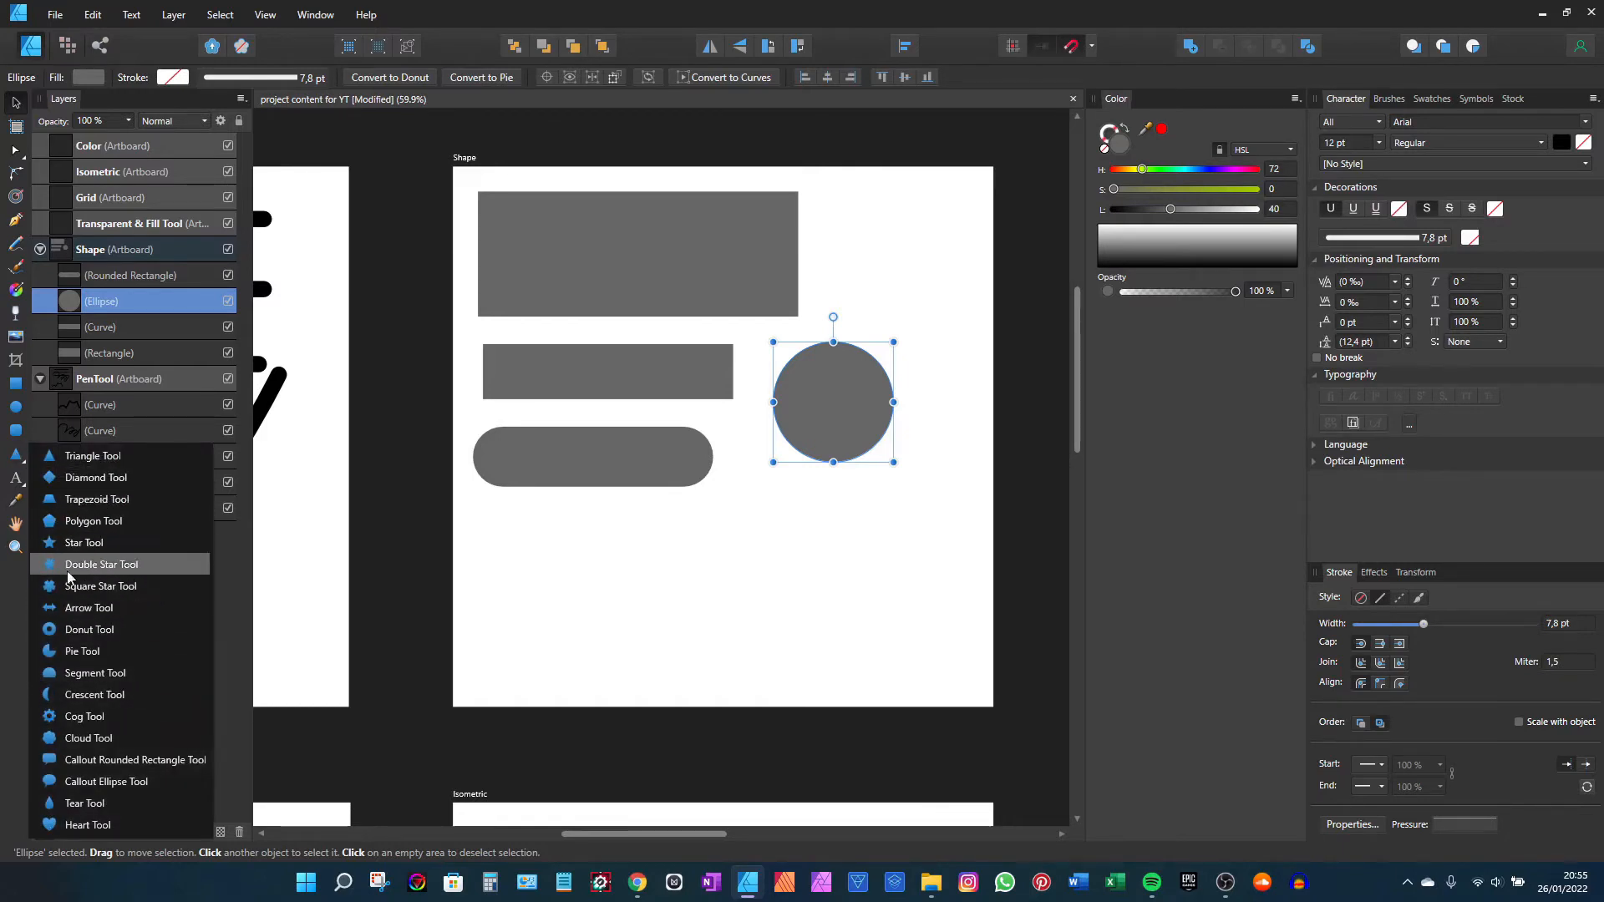
{"action": "left_click", "coordinate": [119, 478]}
{"action": "left_click_drag", "start_coordinate": [718, 537], "coordinate": [824, 560]}
{"action": "key", "text": "v"}
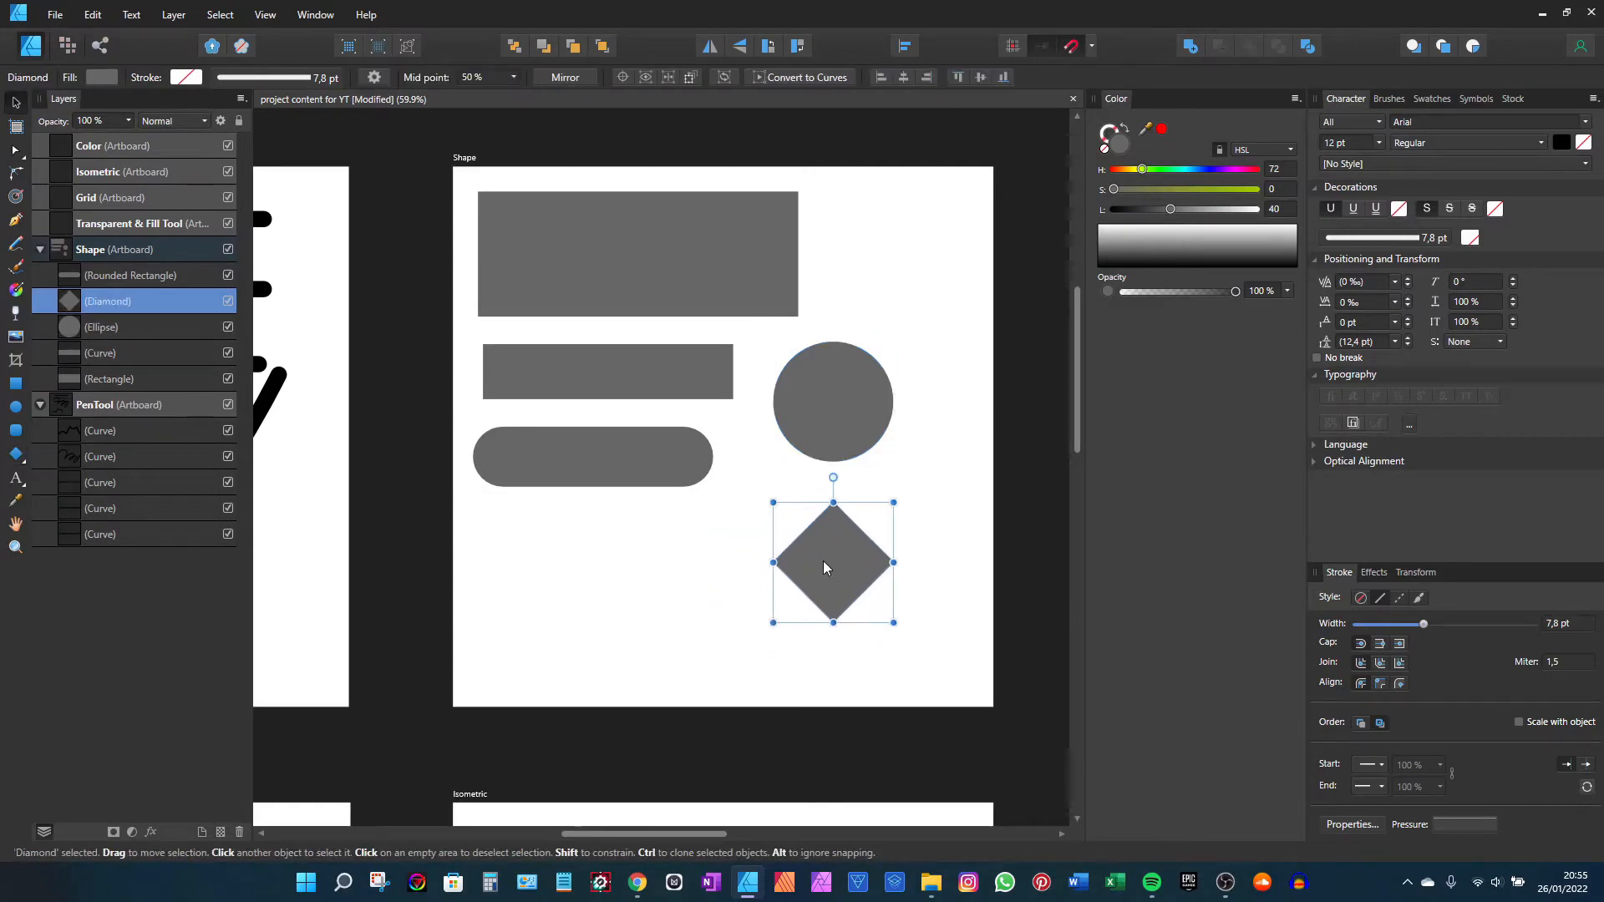
Step: Draw a five-sided polygon with the Polygon Tool below the rounded rectangle, slightly larger than half its width apart from the diamond
{"action": "left_click", "coordinate": [16, 454]}
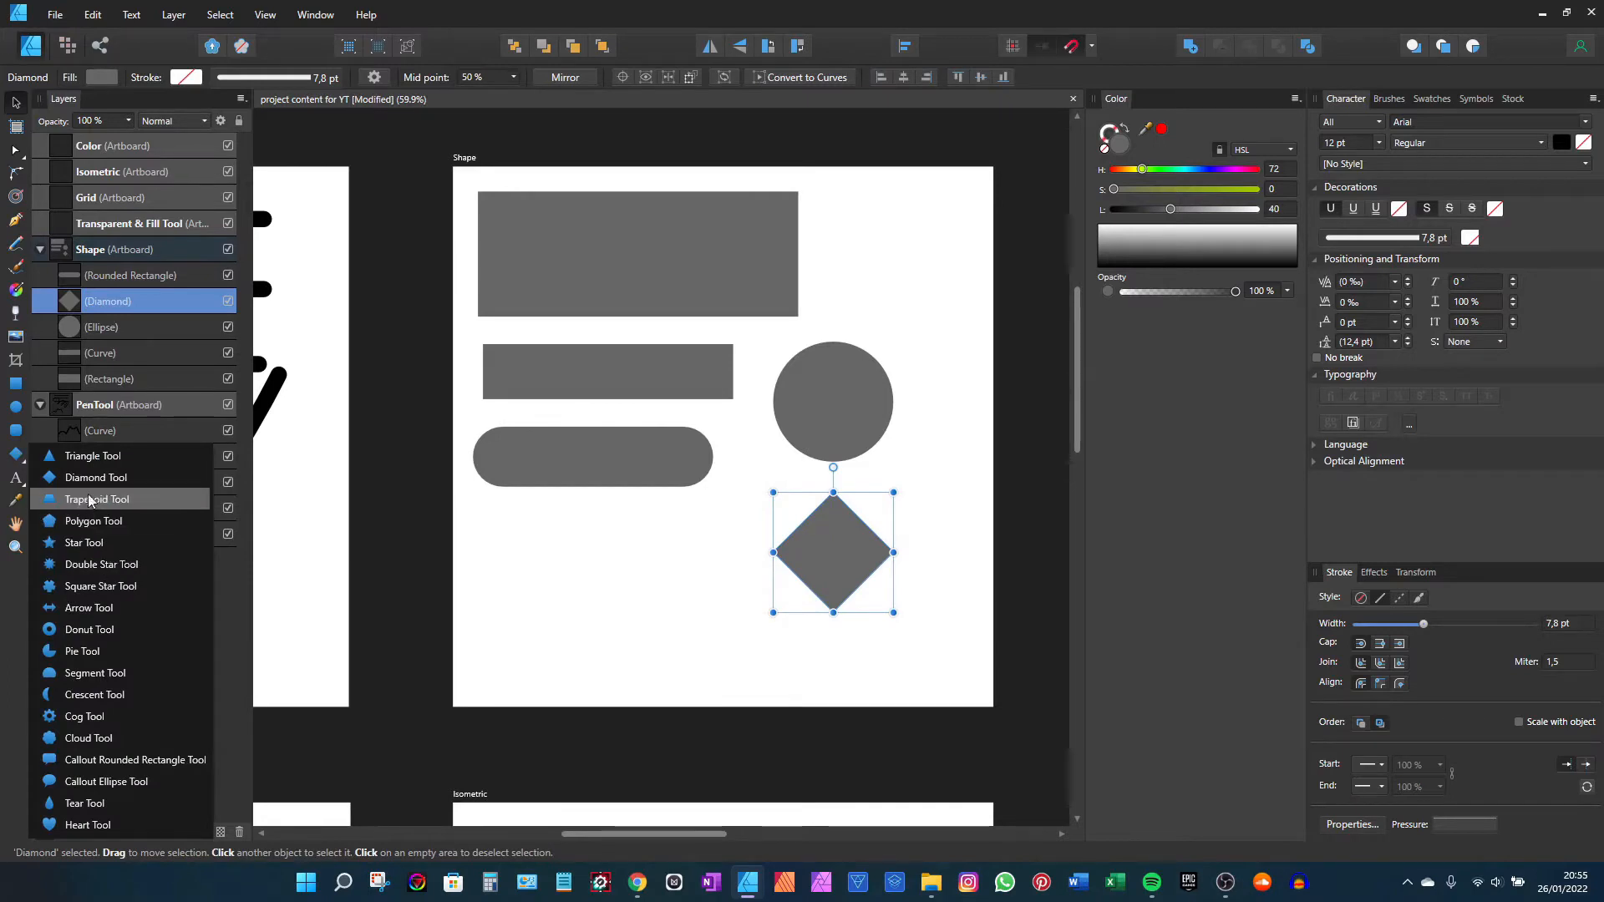
{"action": "left_click", "coordinate": [117, 524]}
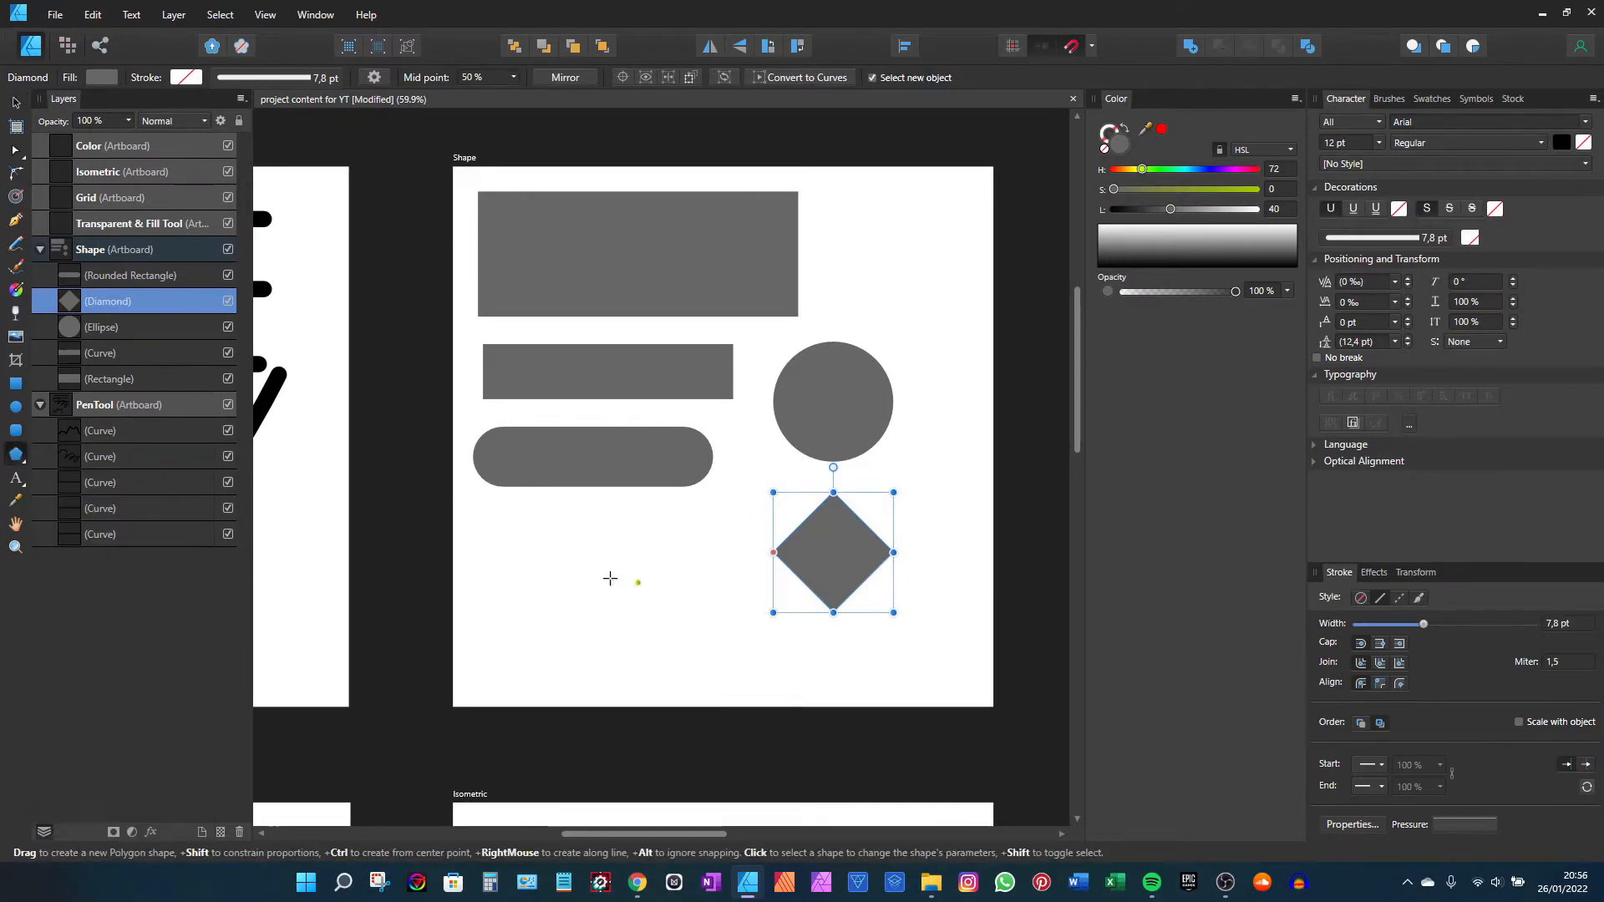
{"action": "left_click_drag", "start_coordinate": [596, 582], "coordinate": [652, 528]}
{"action": "key", "text": "v"}
{"action": "scroll", "coordinate": [575, 572], "scroll_direction": "up", "scroll_amount": 3}
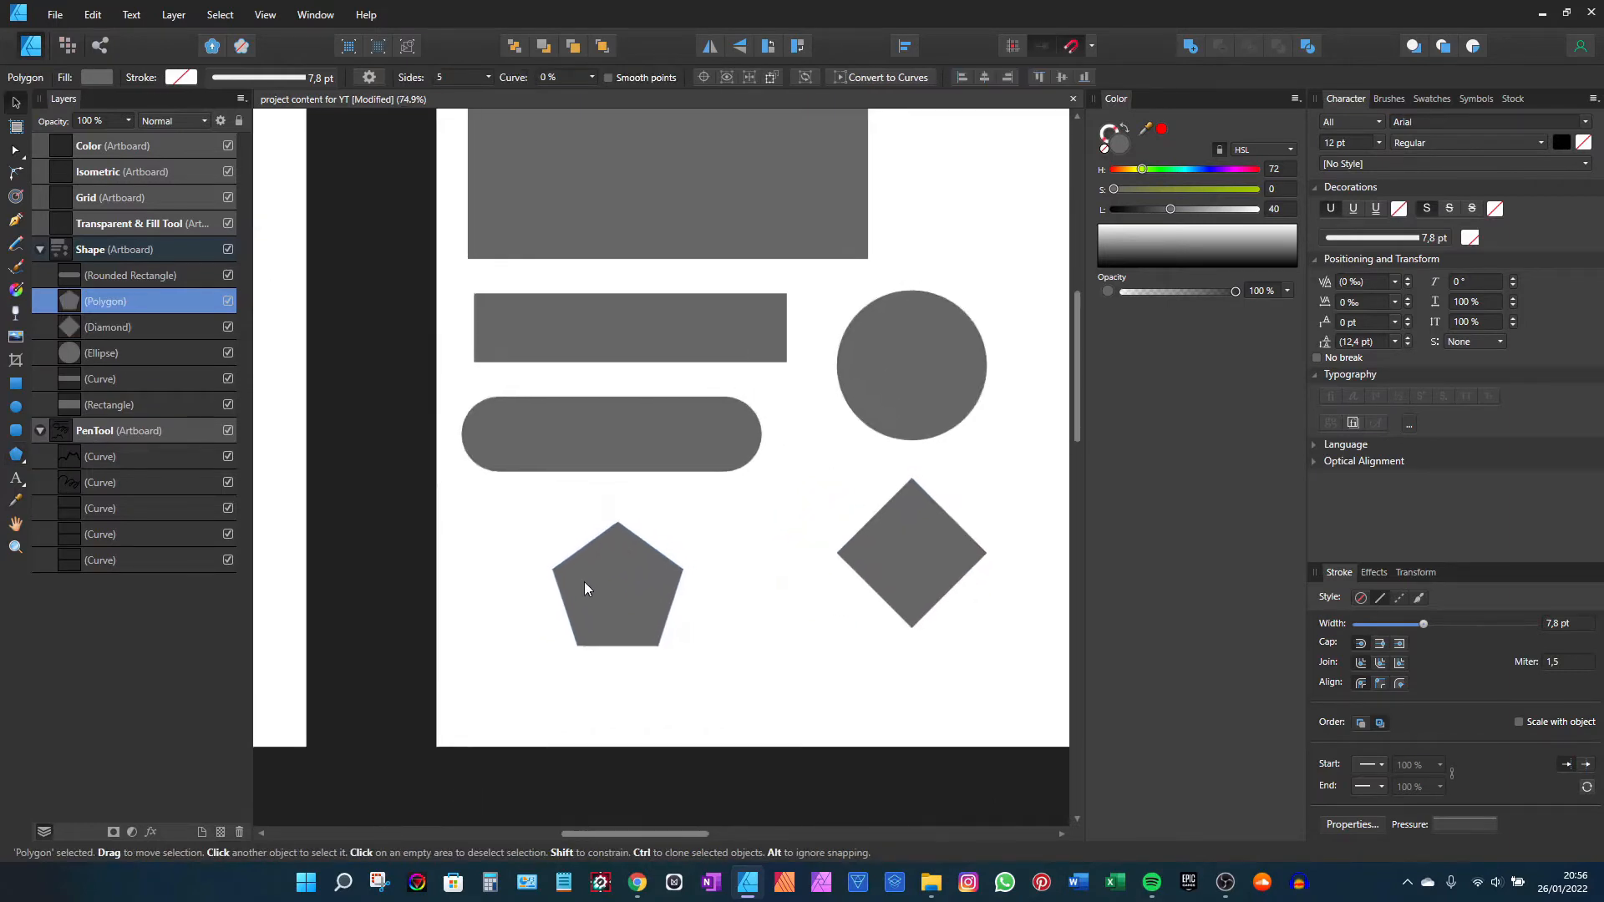
Step: Reposition the polygon slightly, then set its curve to -100% and its number of sides to 6
{"action": "left_click", "coordinate": [18, 459]}
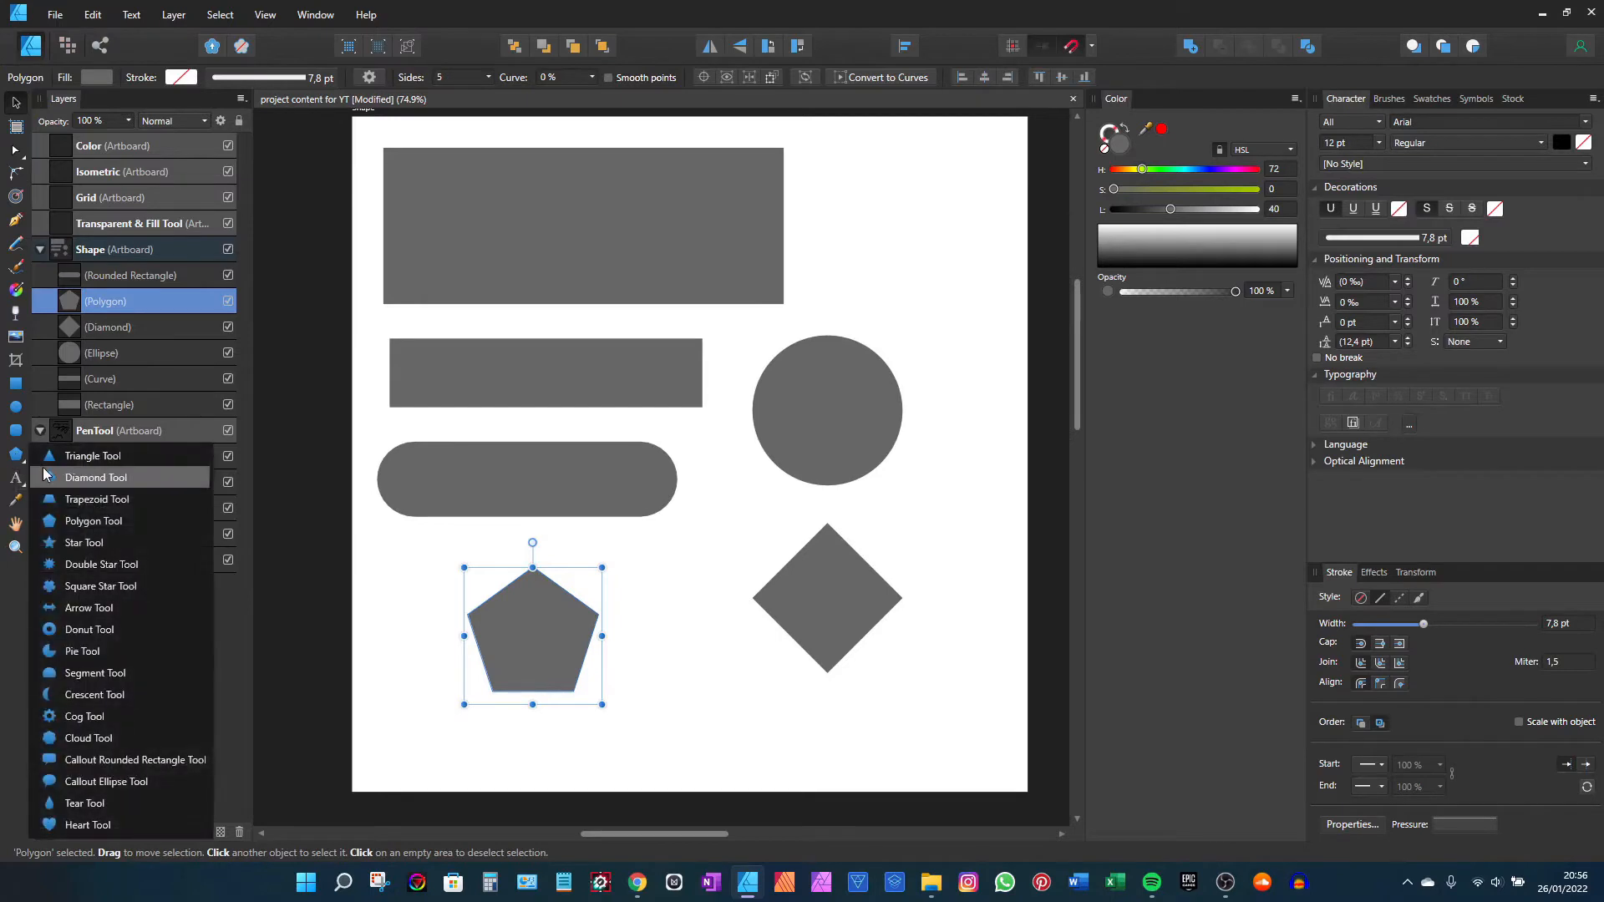
{"action": "left_click", "coordinate": [598, 640]}
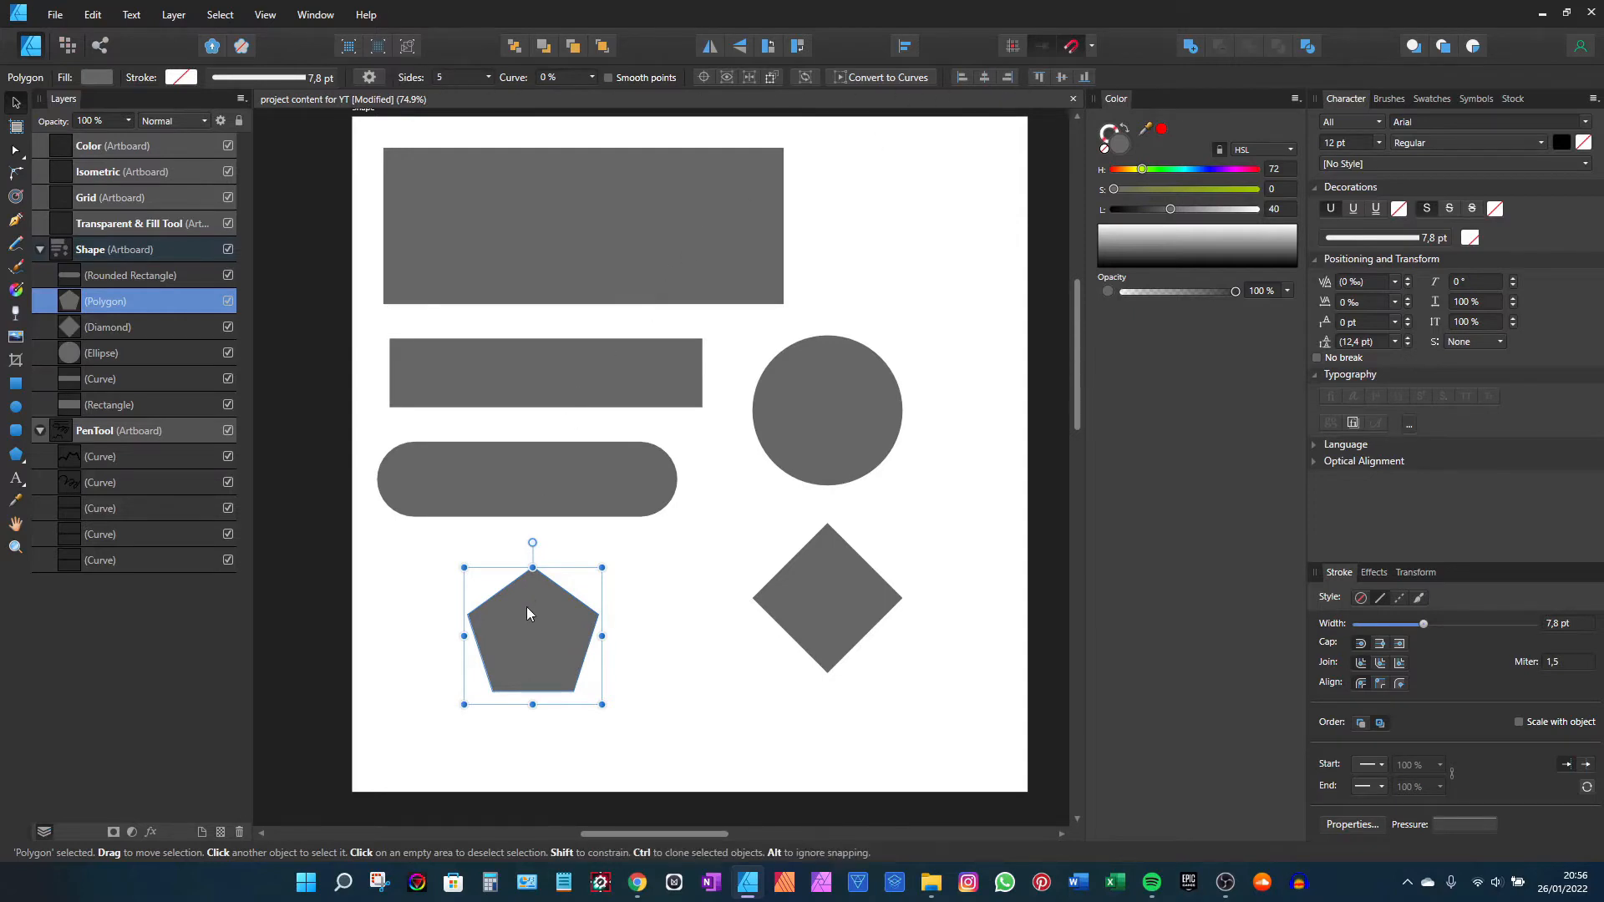
{"action": "mouse_move", "coordinate": [501, 628]}
{"action": "left_mouse_down"}
{"action": "mouse_move", "coordinate": [639, 635]}
{"action": "mouse_move", "coordinate": [606, 640]}
{"action": "left_mouse_up"}
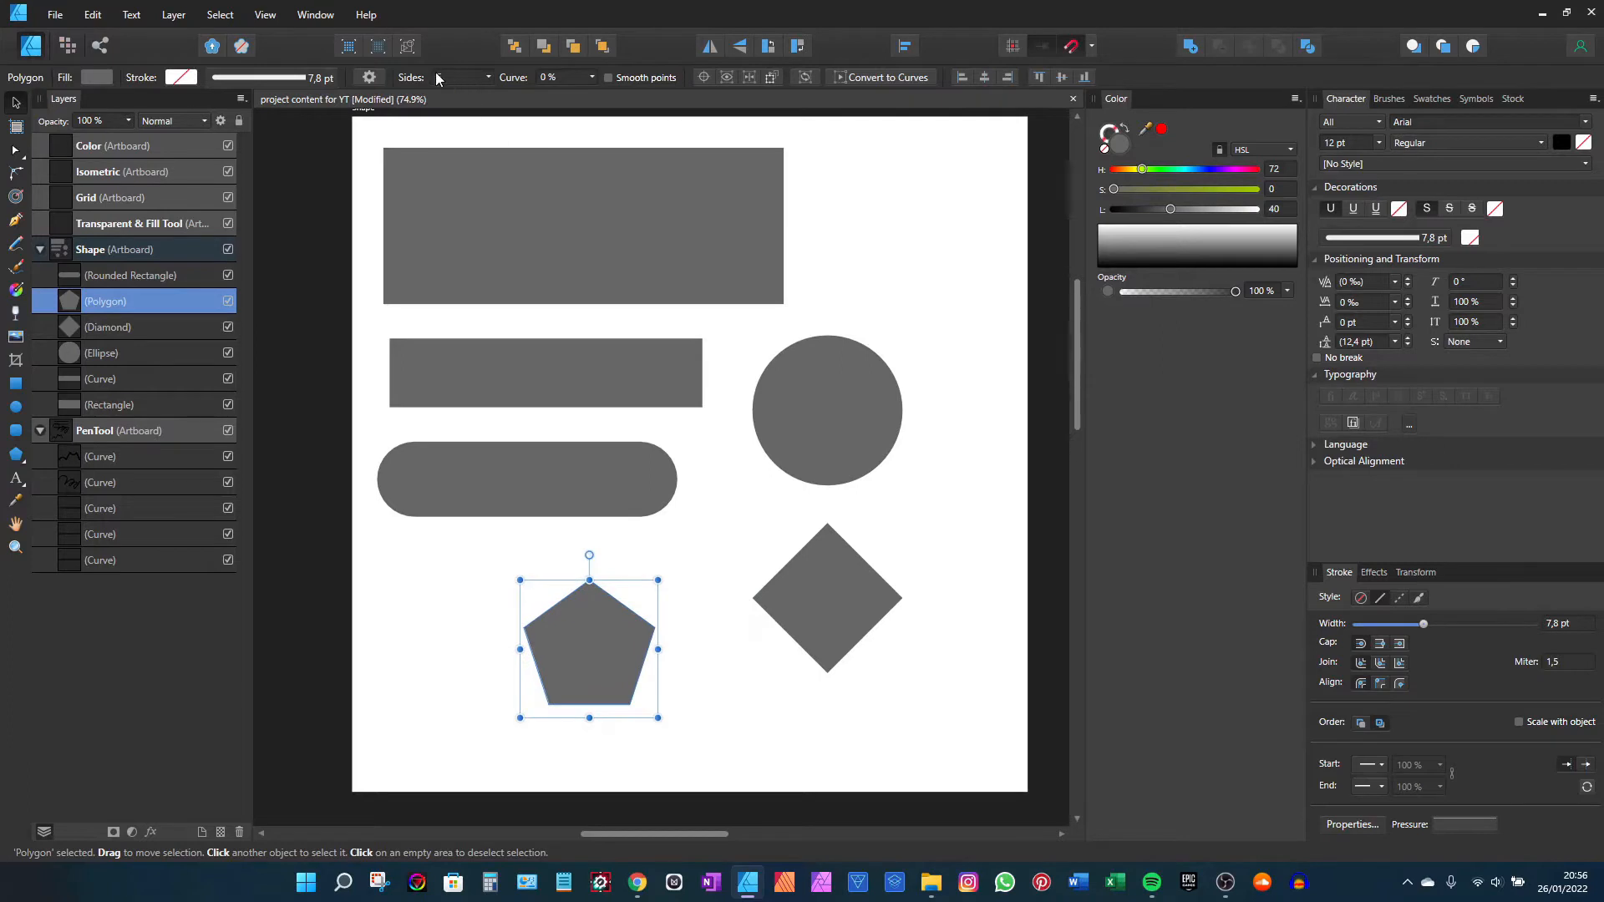
{"action": "left_click", "coordinate": [489, 78]}
{"action": "left_click_drag", "start_coordinate": [490, 96], "coordinate": [503, 128]}
{"action": "left_click", "coordinate": [591, 76]}
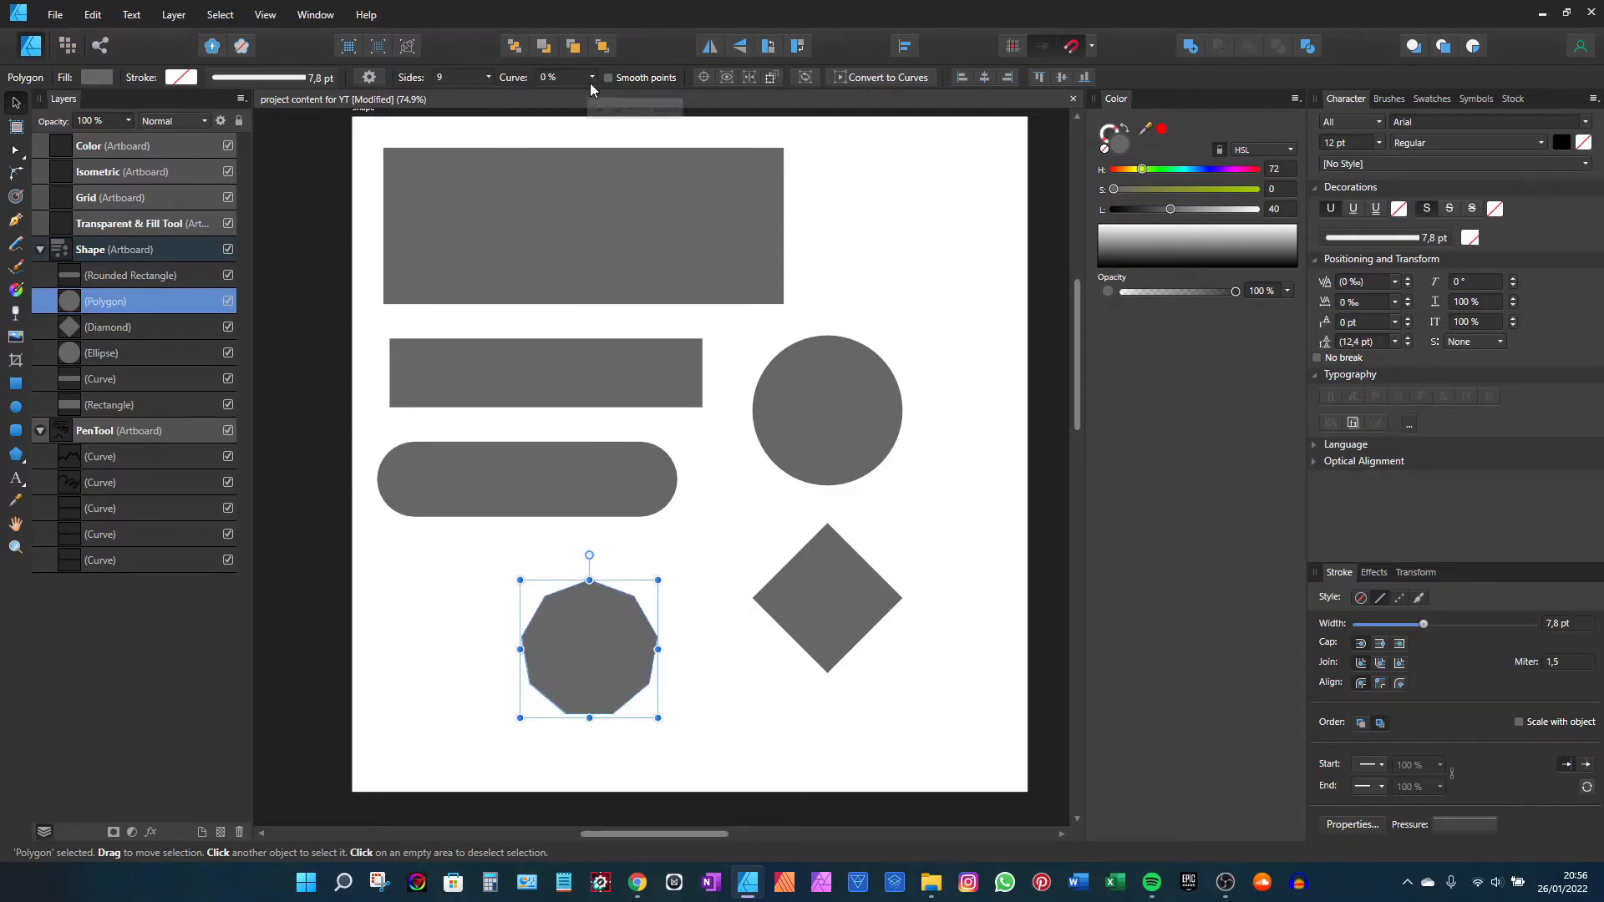
{"action": "left_click_drag", "start_coordinate": [595, 95], "coordinate": [483, 90]}
{"action": "left_click", "coordinate": [488, 77]}
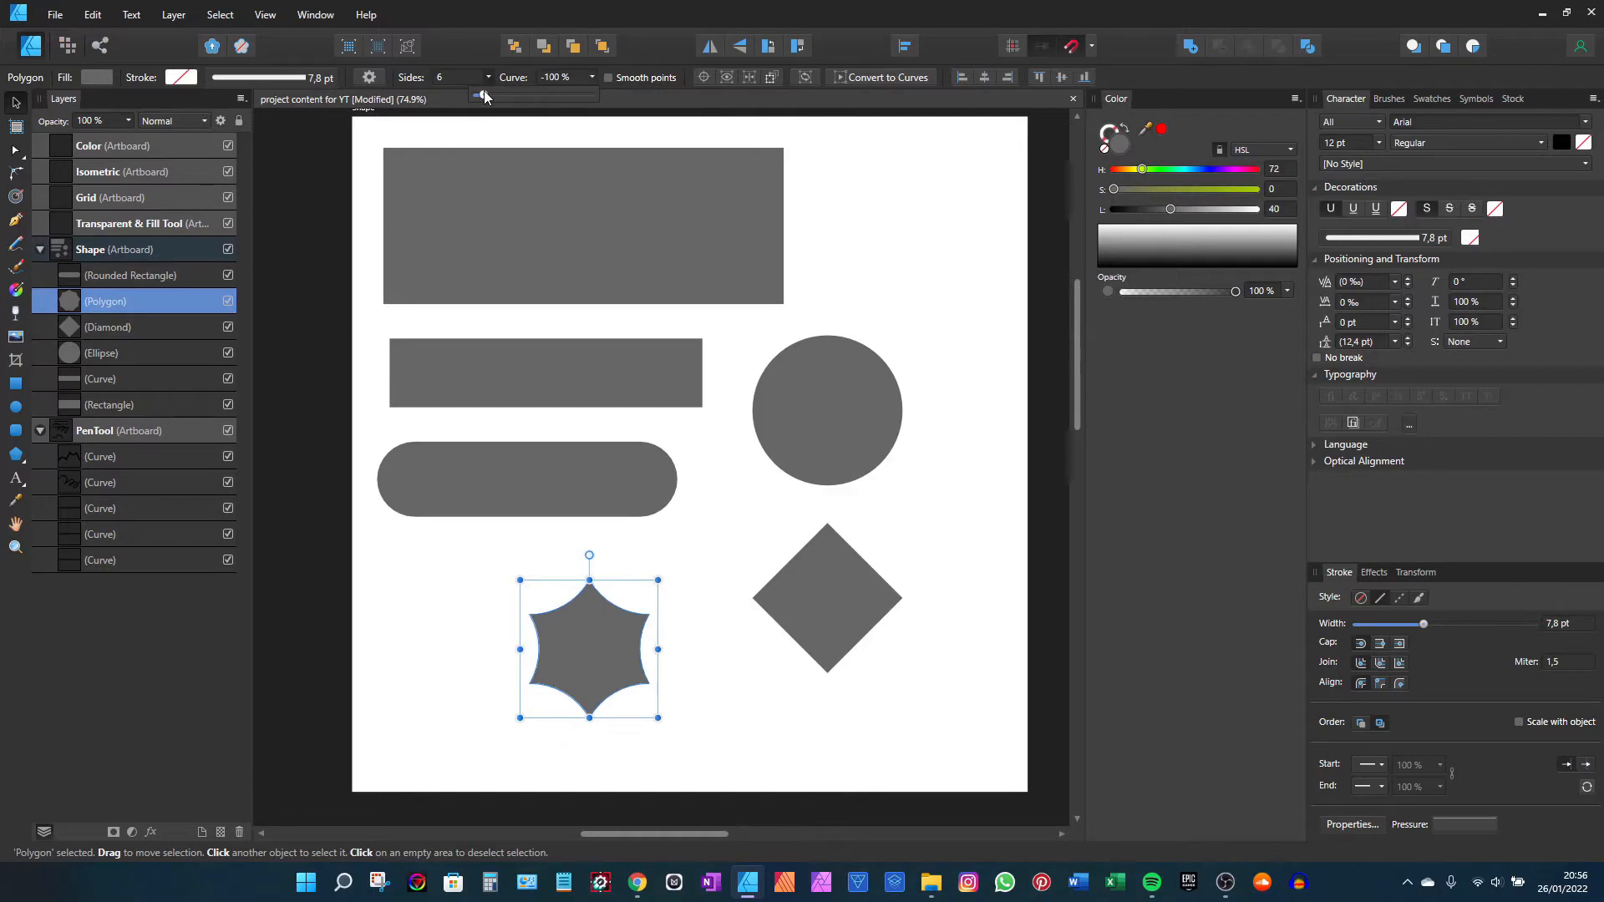
{"action": "left_click_drag", "start_coordinate": [593, 614], "coordinate": [554, 635]}
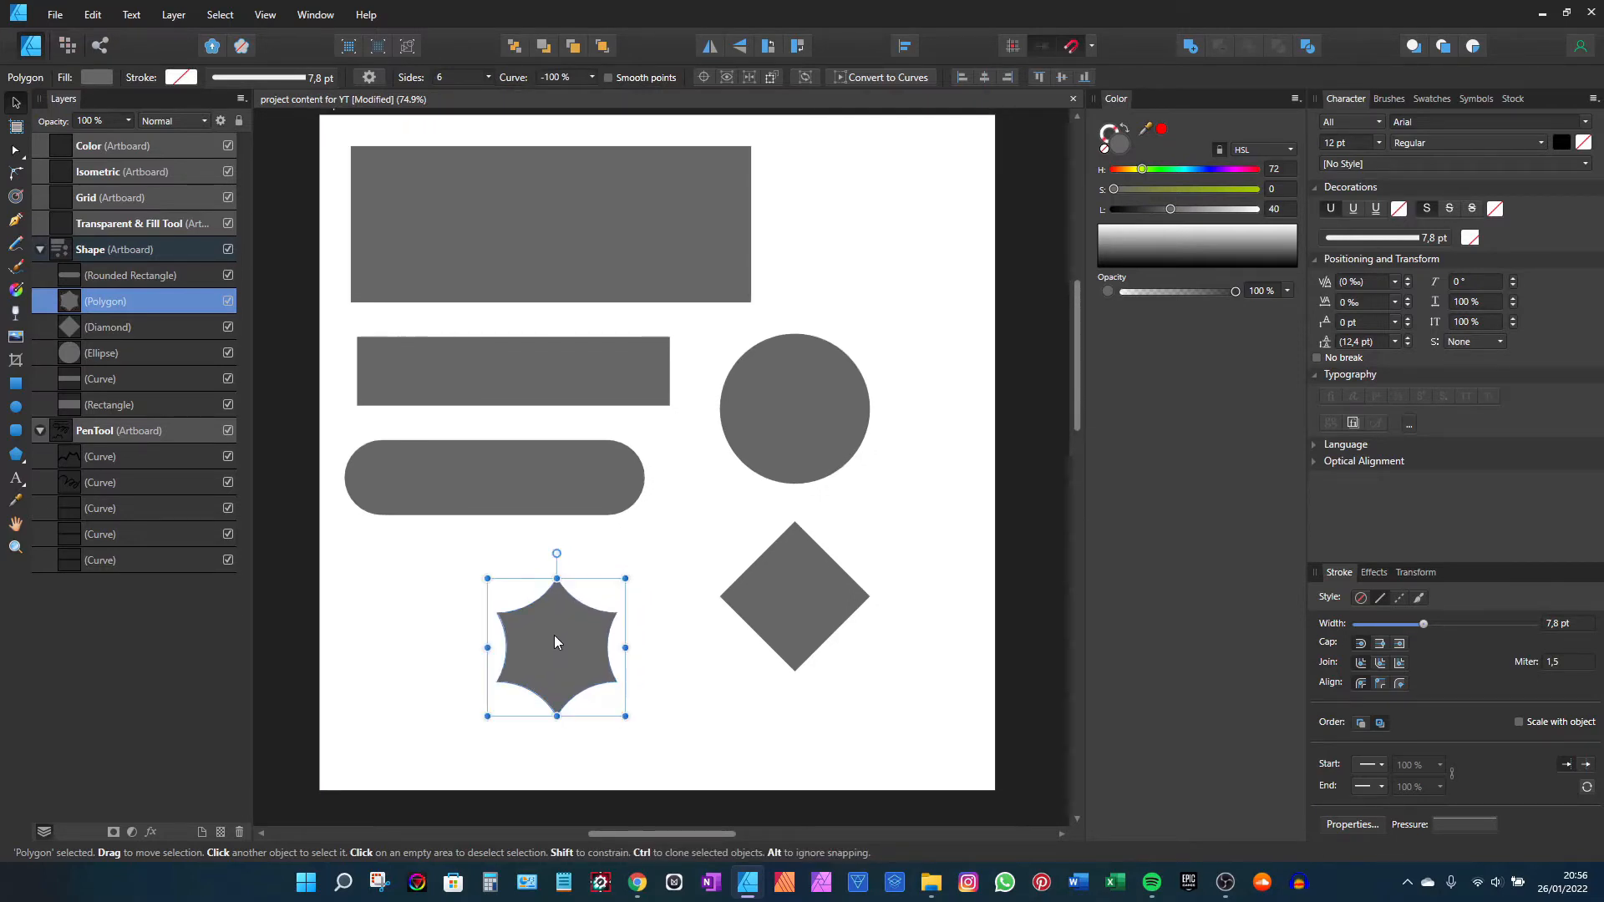
Step: Select the large rectangle, the converted rectangle and the polygon in turn to compare their shape options, and look through the other shape tools
{"action": "left_click", "coordinate": [503, 333]}
{"action": "left_click", "coordinate": [498, 341]}
{"action": "left_click", "coordinate": [510, 249]}
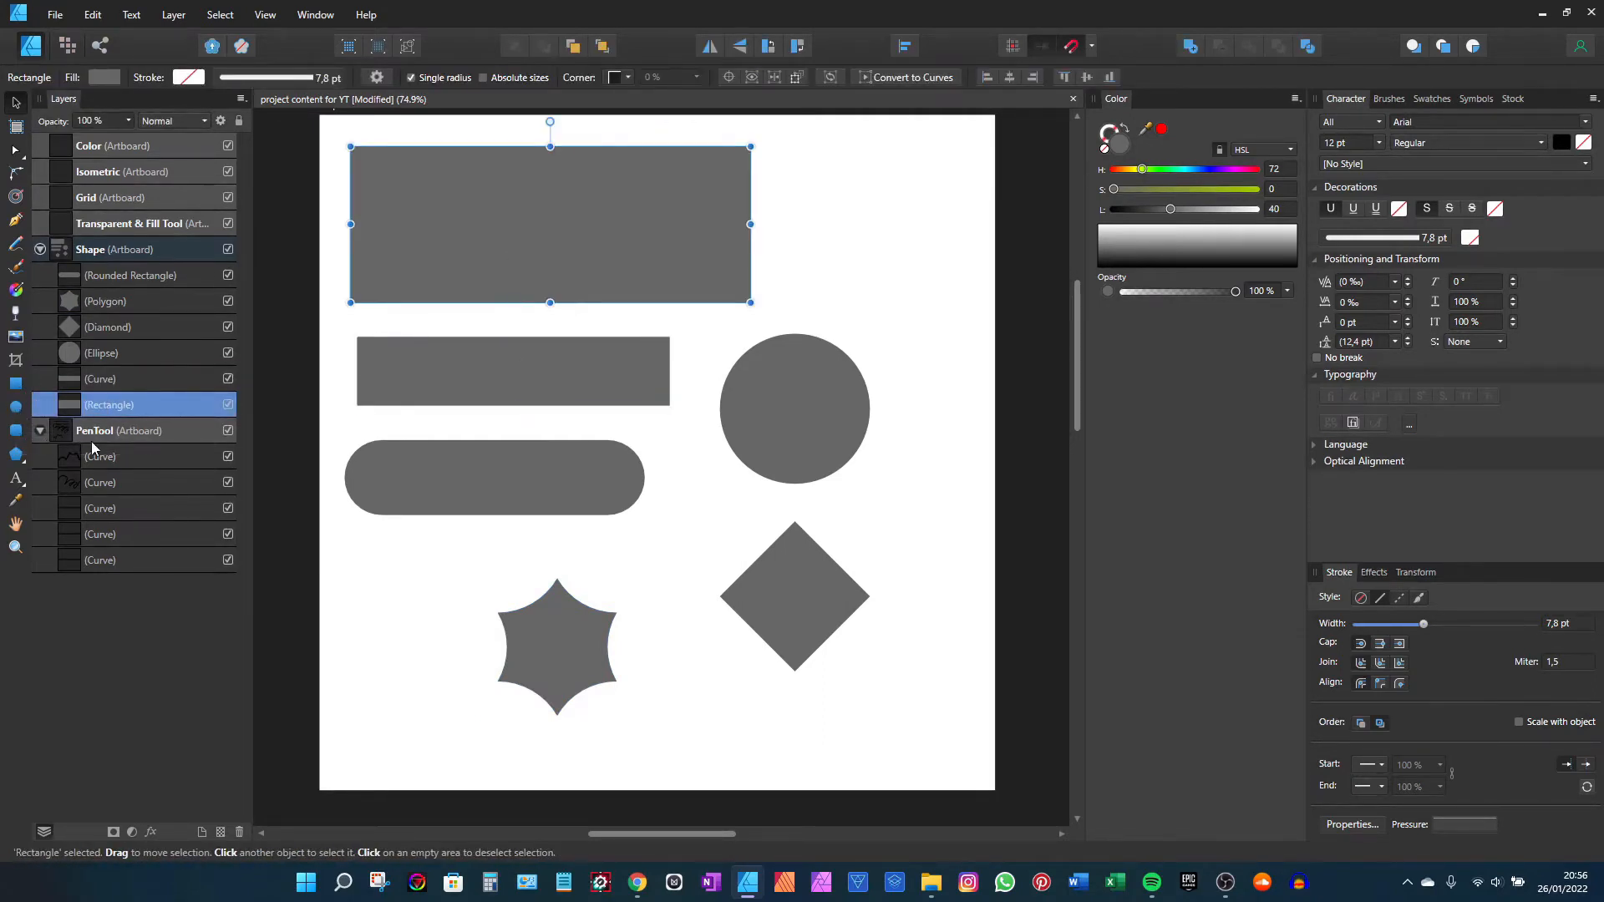
{"action": "left_click", "coordinate": [515, 388]}
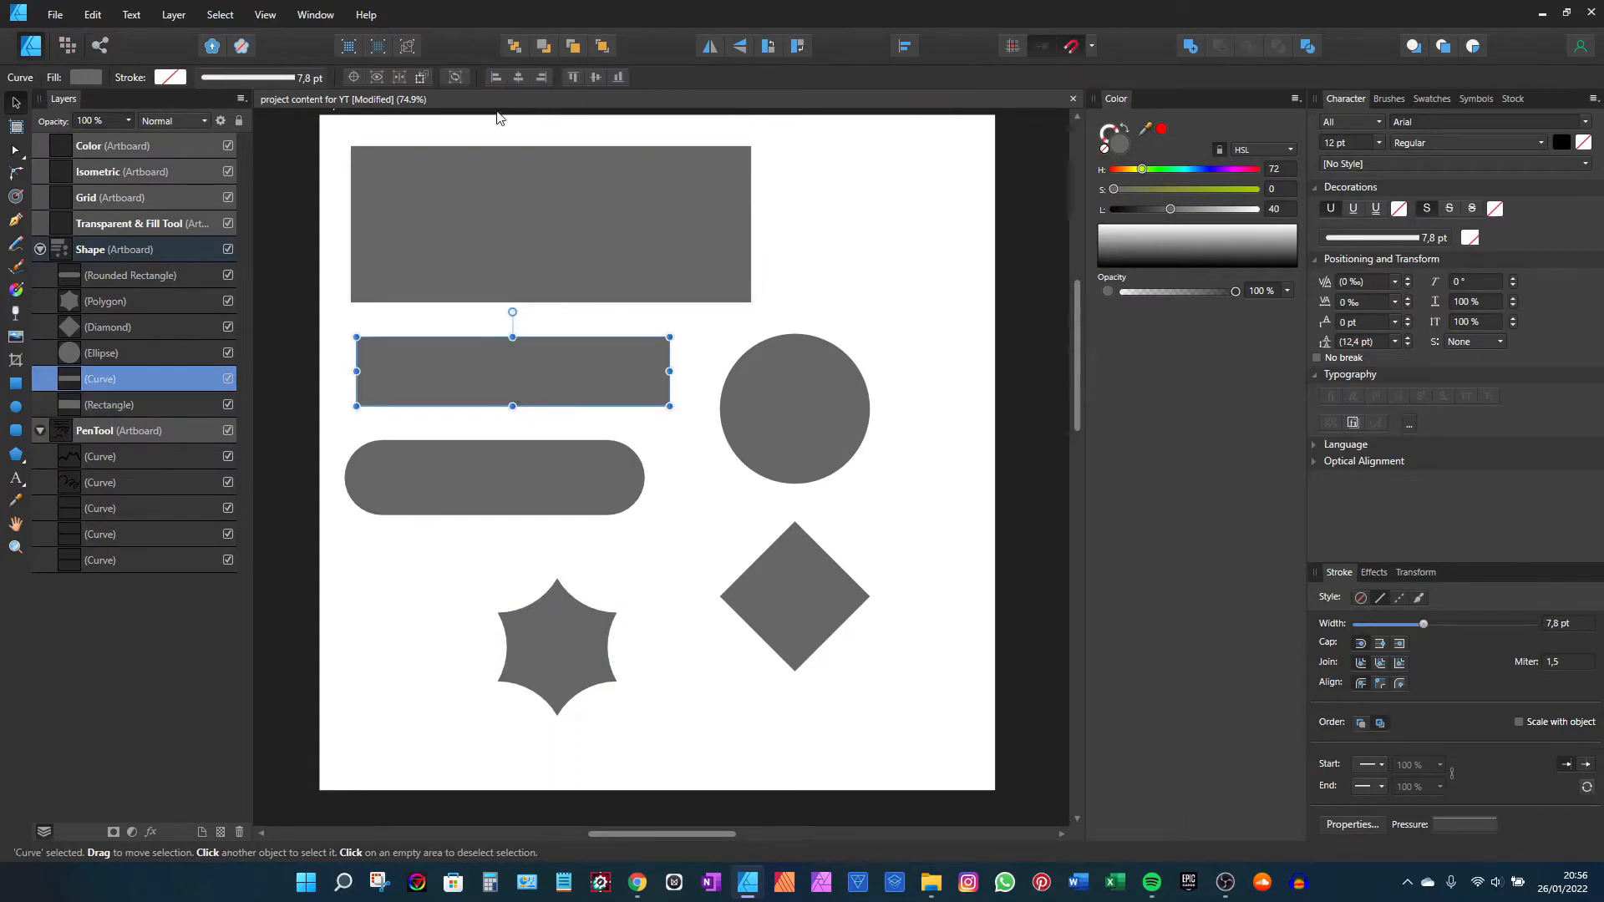
{"action": "left_click", "coordinate": [555, 643]}
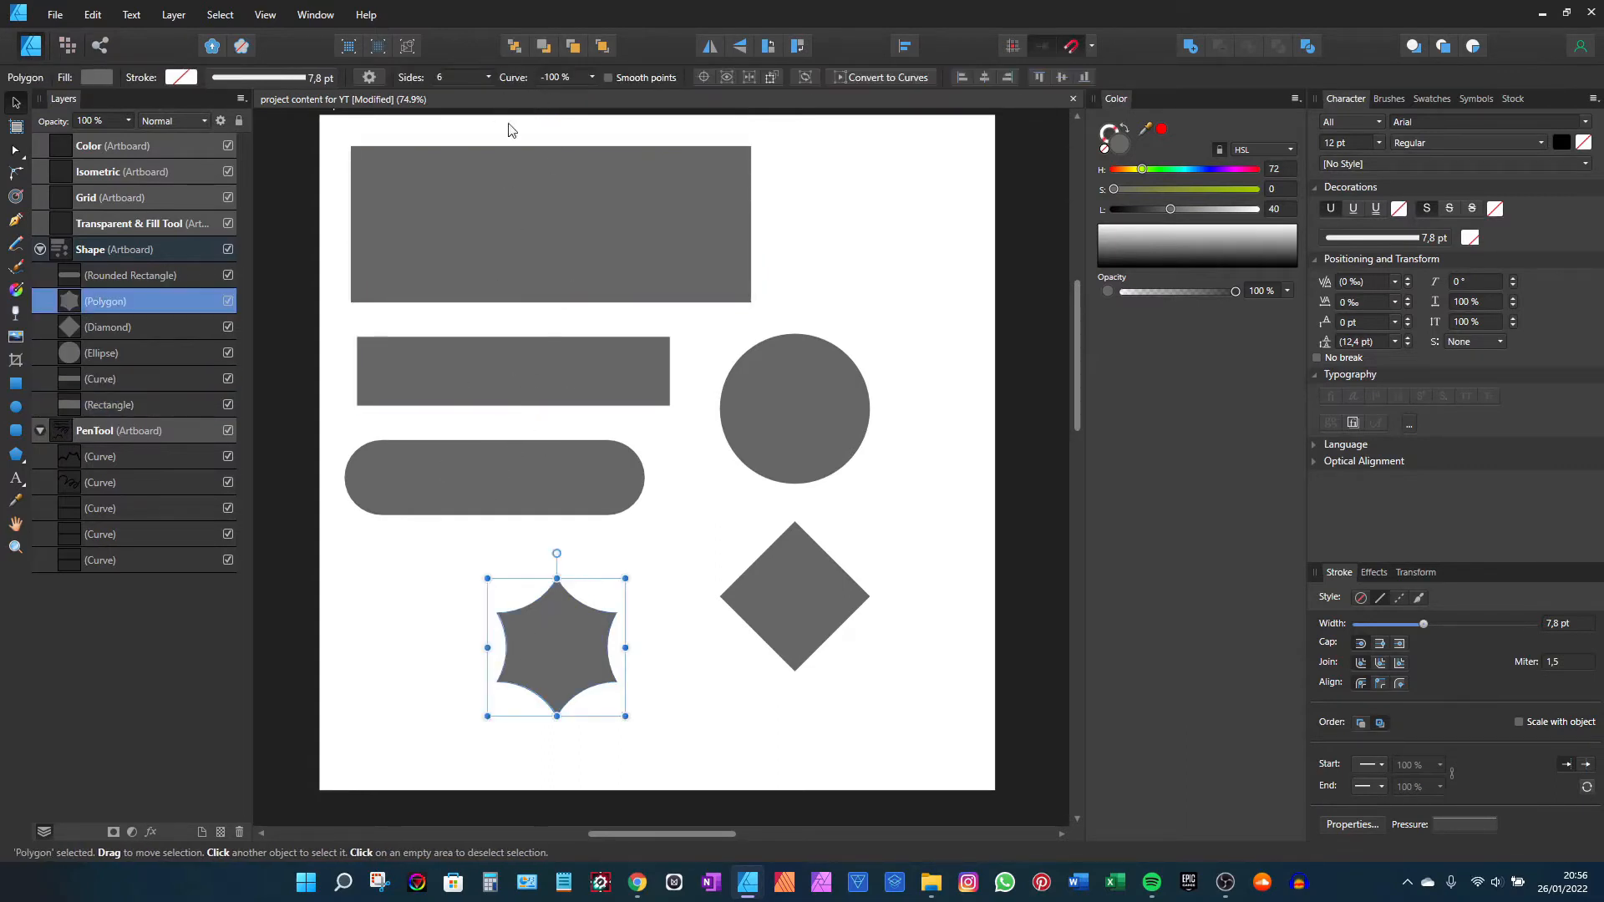
{"action": "left_click", "coordinate": [11, 453]}
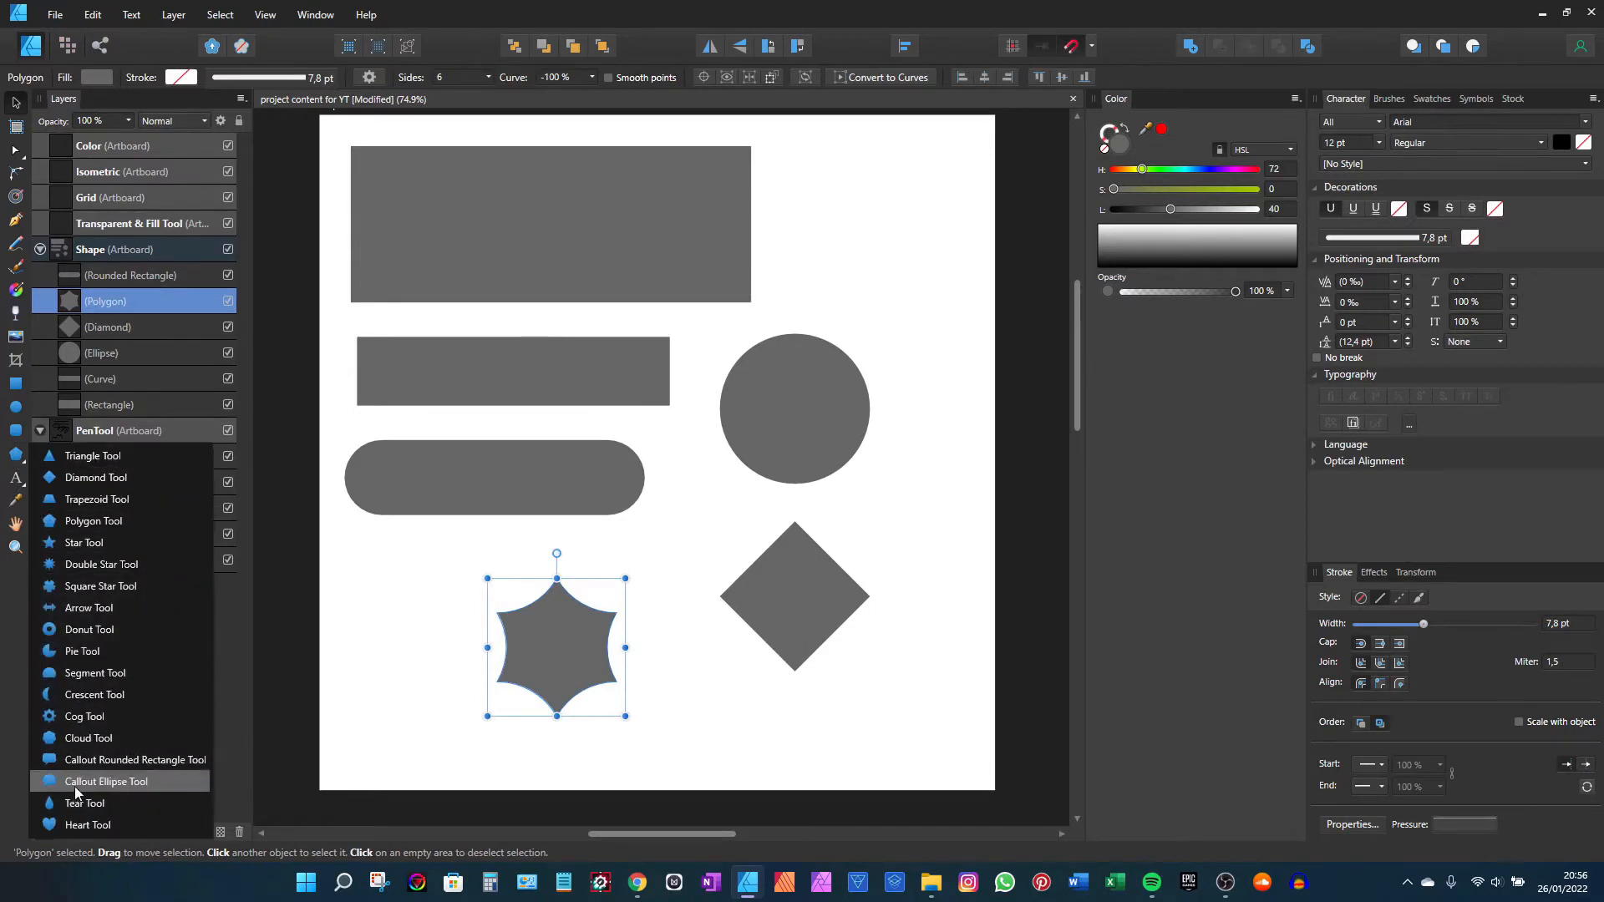
Step: Line up the six-pointed polygon and the diamond side by side below the rounded rectangle
{"action": "scroll", "coordinate": [594, 675], "scroll_direction": "down", "scroll_amount": 1}
{"action": "left_click_drag", "start_coordinate": [596, 673], "coordinate": [509, 647]}
{"action": "left_click_drag", "start_coordinate": [764, 623], "coordinate": [600, 652]}
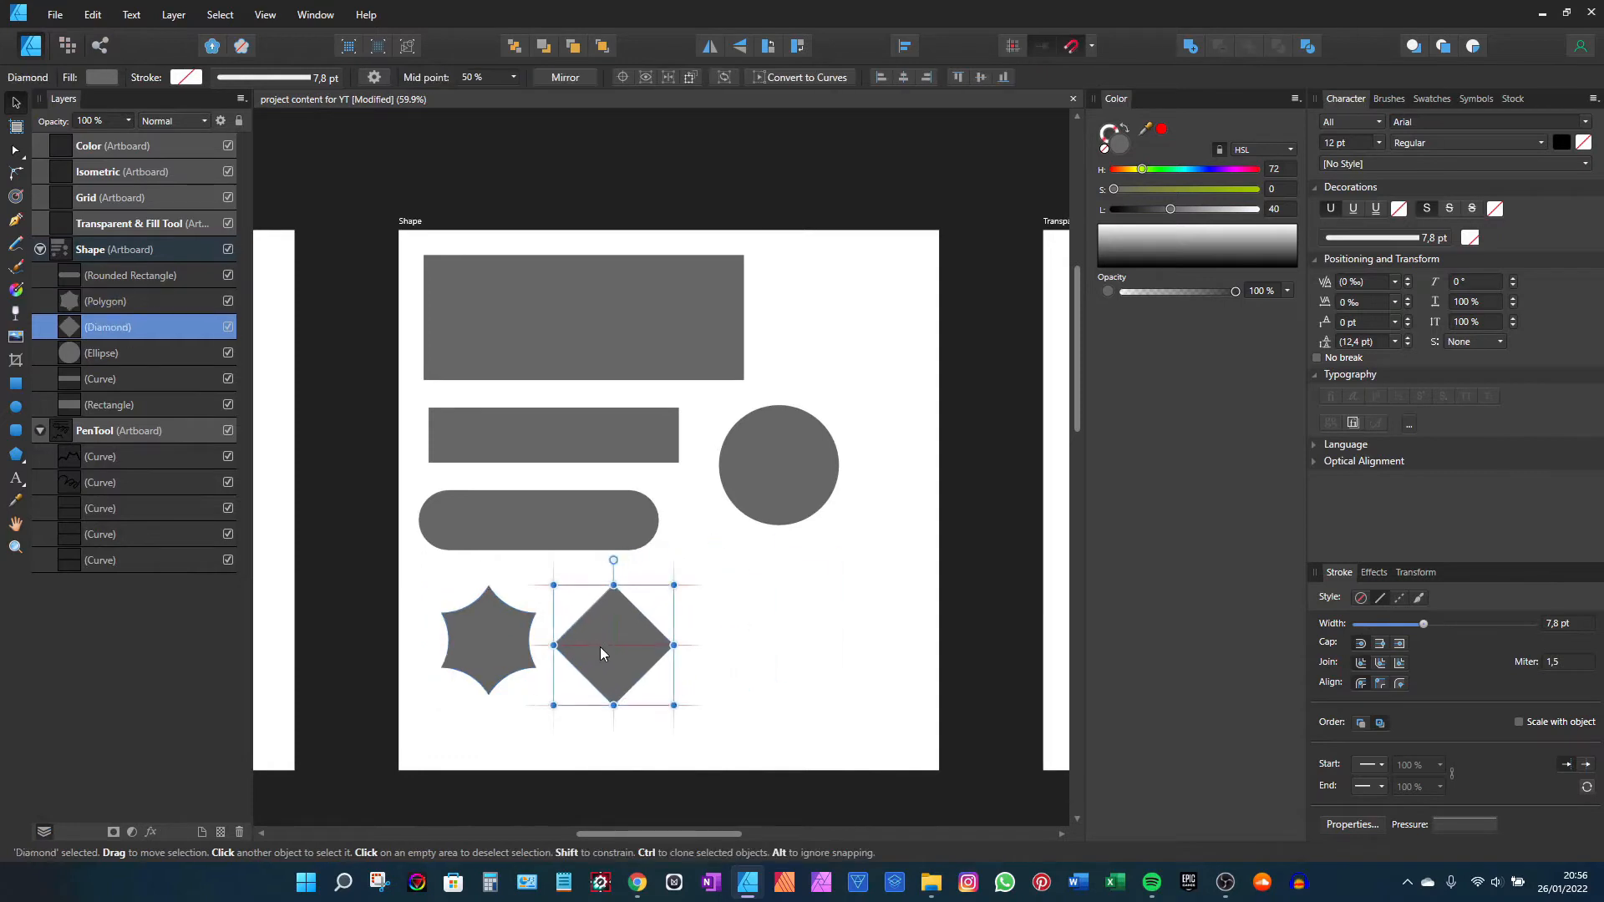
{"action": "left_click", "coordinate": [726, 620]}
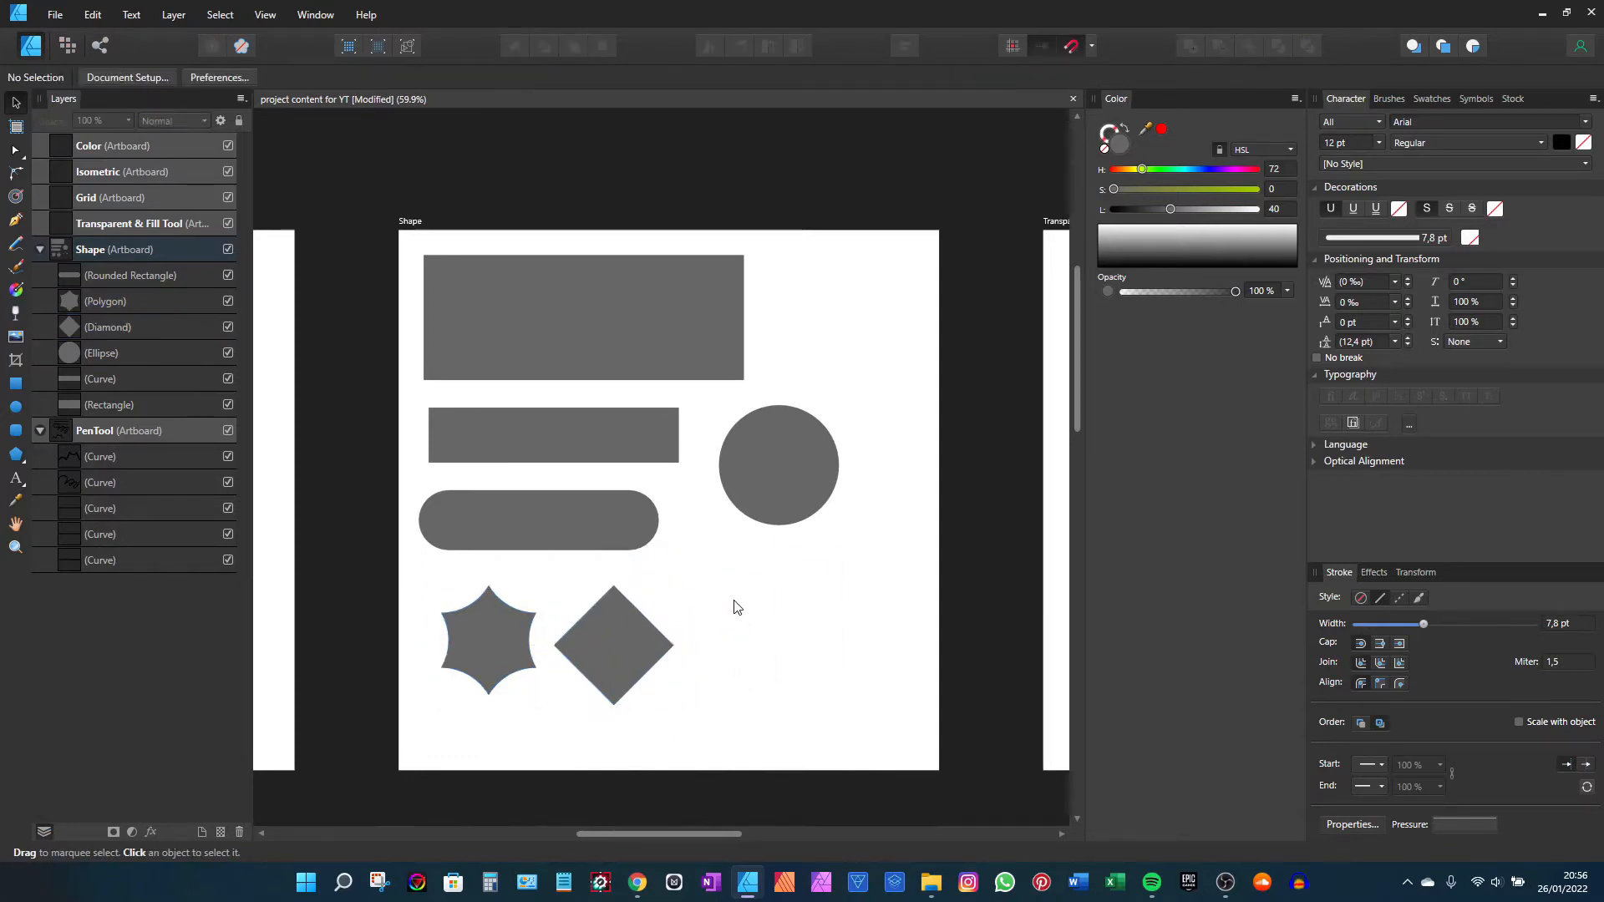
{"action": "scroll", "coordinate": [706, 617], "scroll_direction": "right", "scroll_amount": 1}
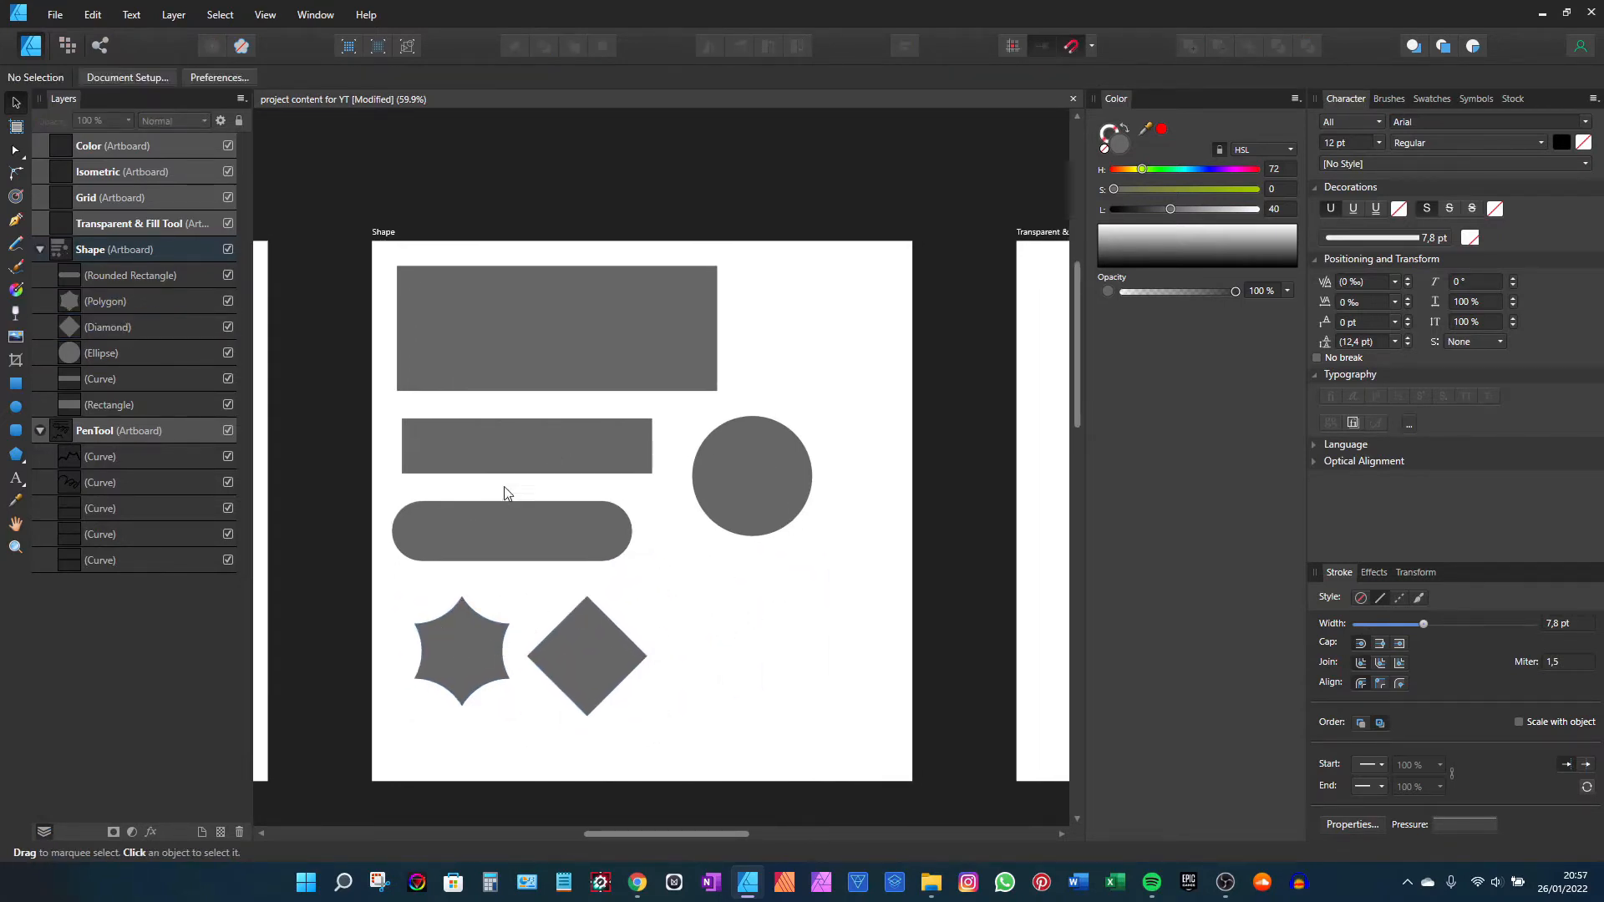
{"action": "left_click", "coordinate": [596, 603]}
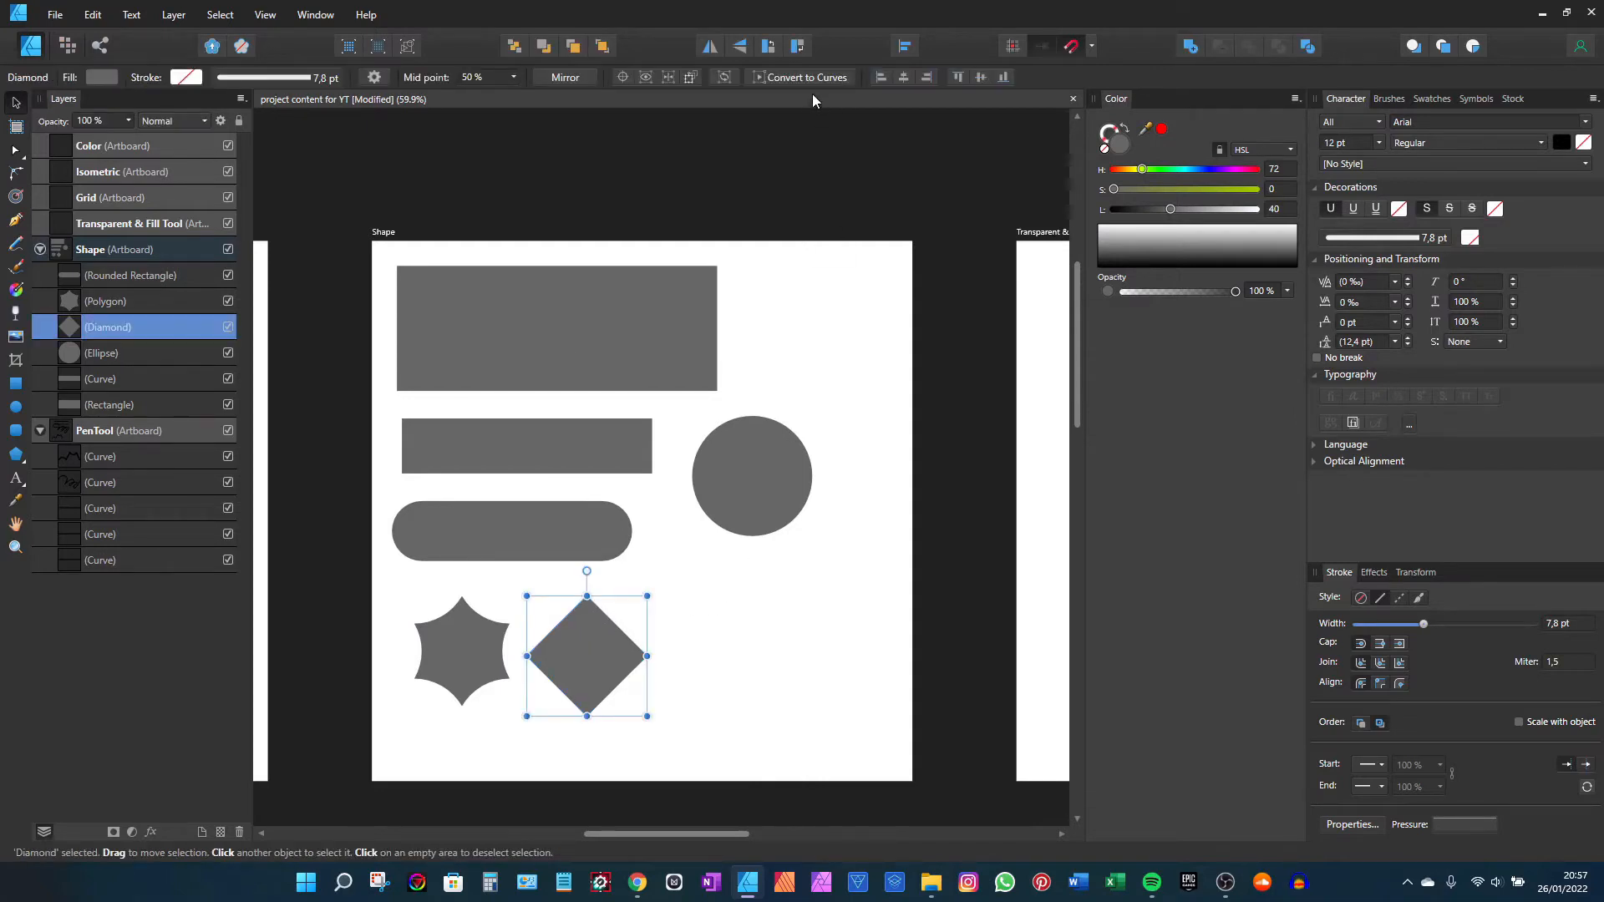
{"action": "left_click", "coordinate": [759, 341]}
Step: Paste a copy of the large rectangle onto the Transparent & Fill Tool artboard and move it near the artboard's middle
{"action": "scroll", "coordinate": [816, 361], "scroll_direction": "right", "scroll_amount": 5}
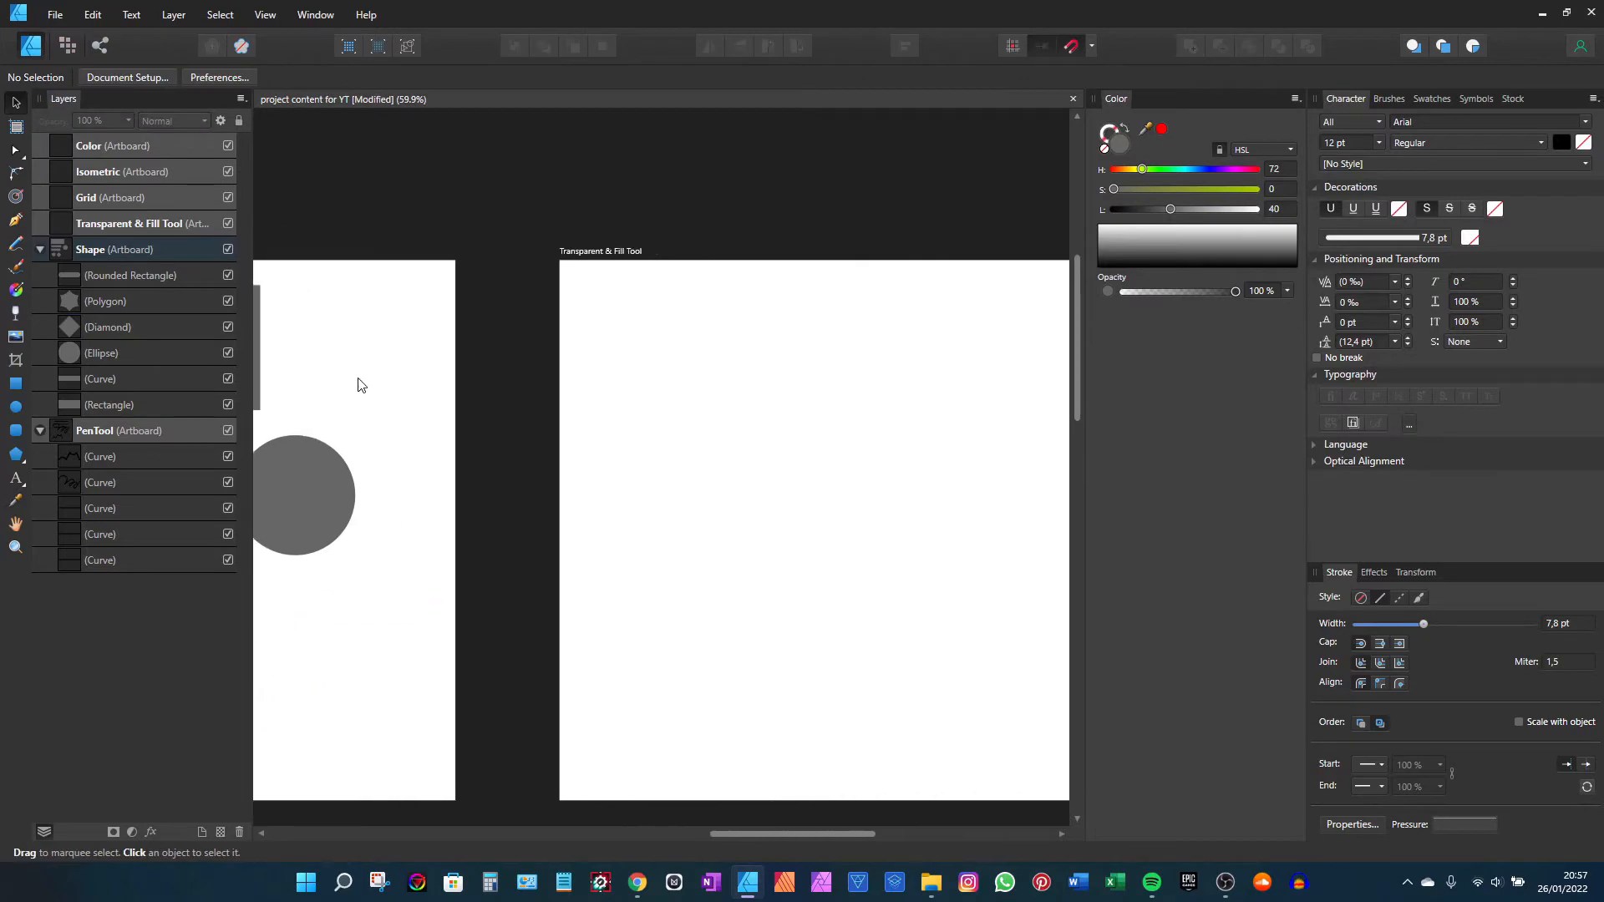
{"action": "left_click_drag", "start_coordinate": [690, 390], "coordinate": [559, 347]}
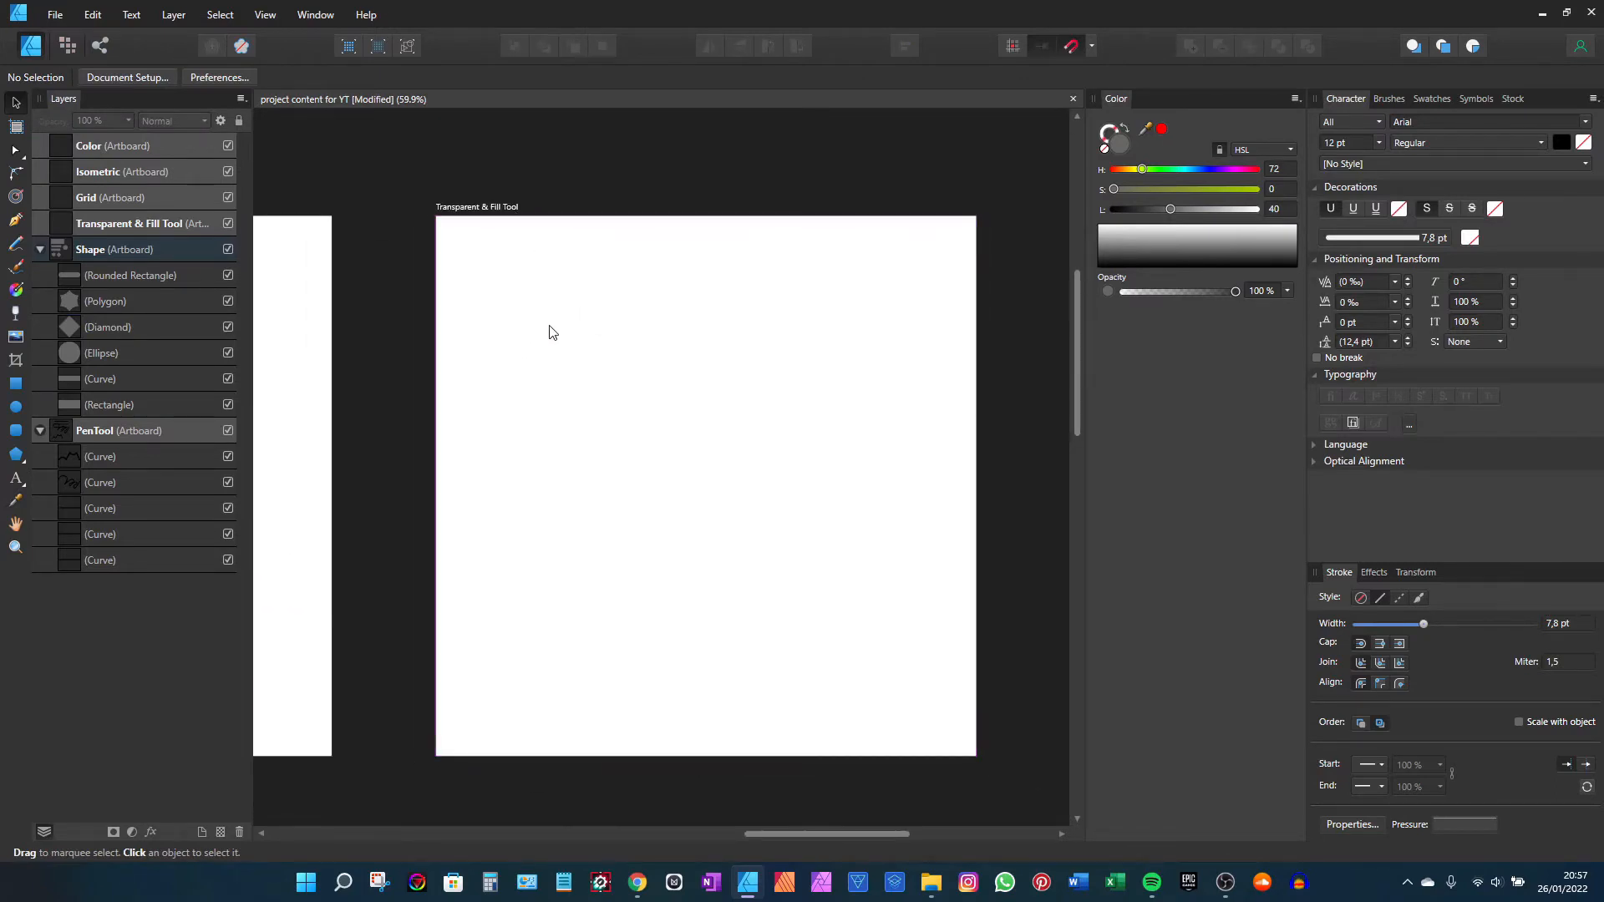
{"action": "left_click_drag", "start_coordinate": [503, 340], "coordinate": [372, 302]}
{"action": "left_click", "coordinate": [468, 265]}
{"action": "left_click", "coordinate": [429, 186]}
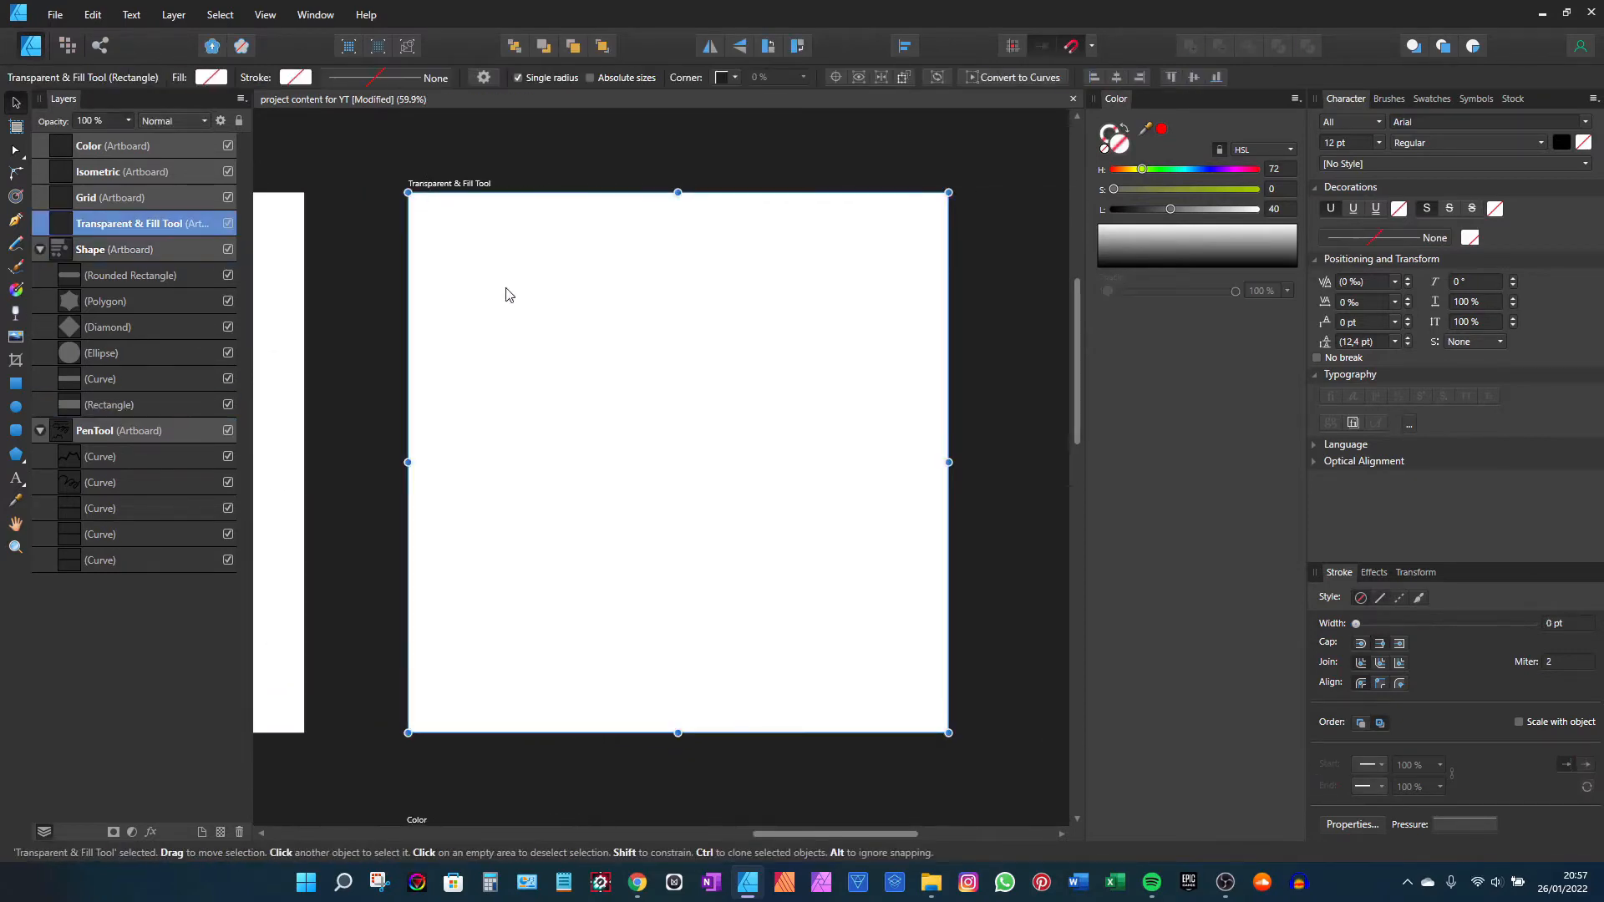
{"action": "key", "text": "ctrl+v"}
{"action": "left_click_drag", "start_coordinate": [624, 306], "coordinate": [675, 478]}
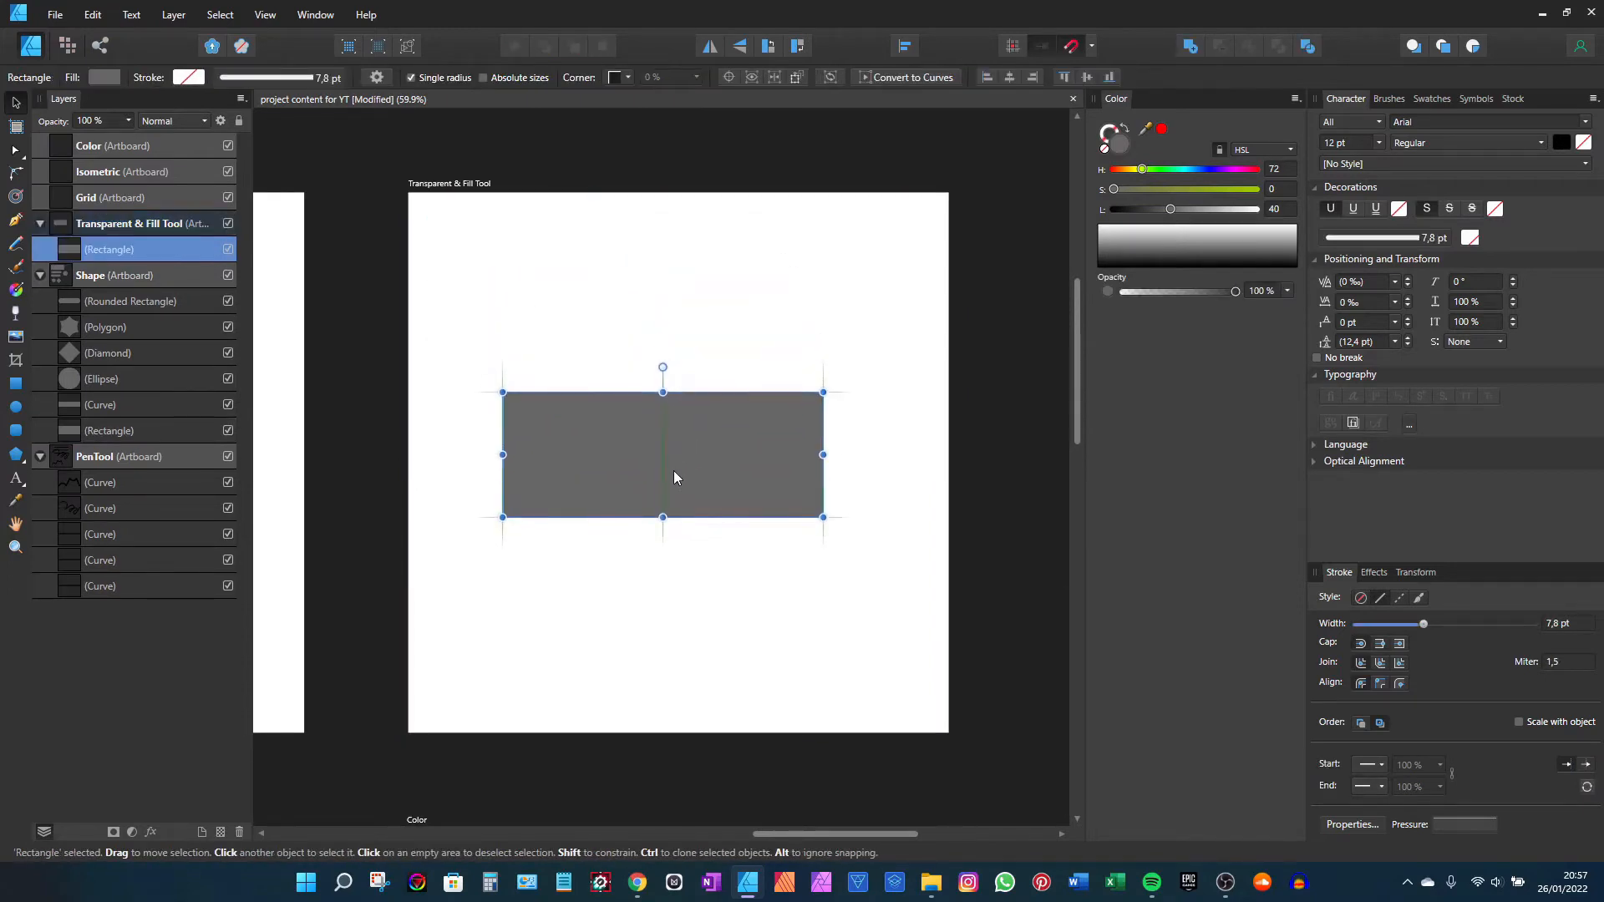
Step: Apply a linear transparency gradient from the pasted rectangle's top edge to its bottom edge, and shift the midpoint slightly upward
{"action": "left_click", "coordinate": [16, 314]}
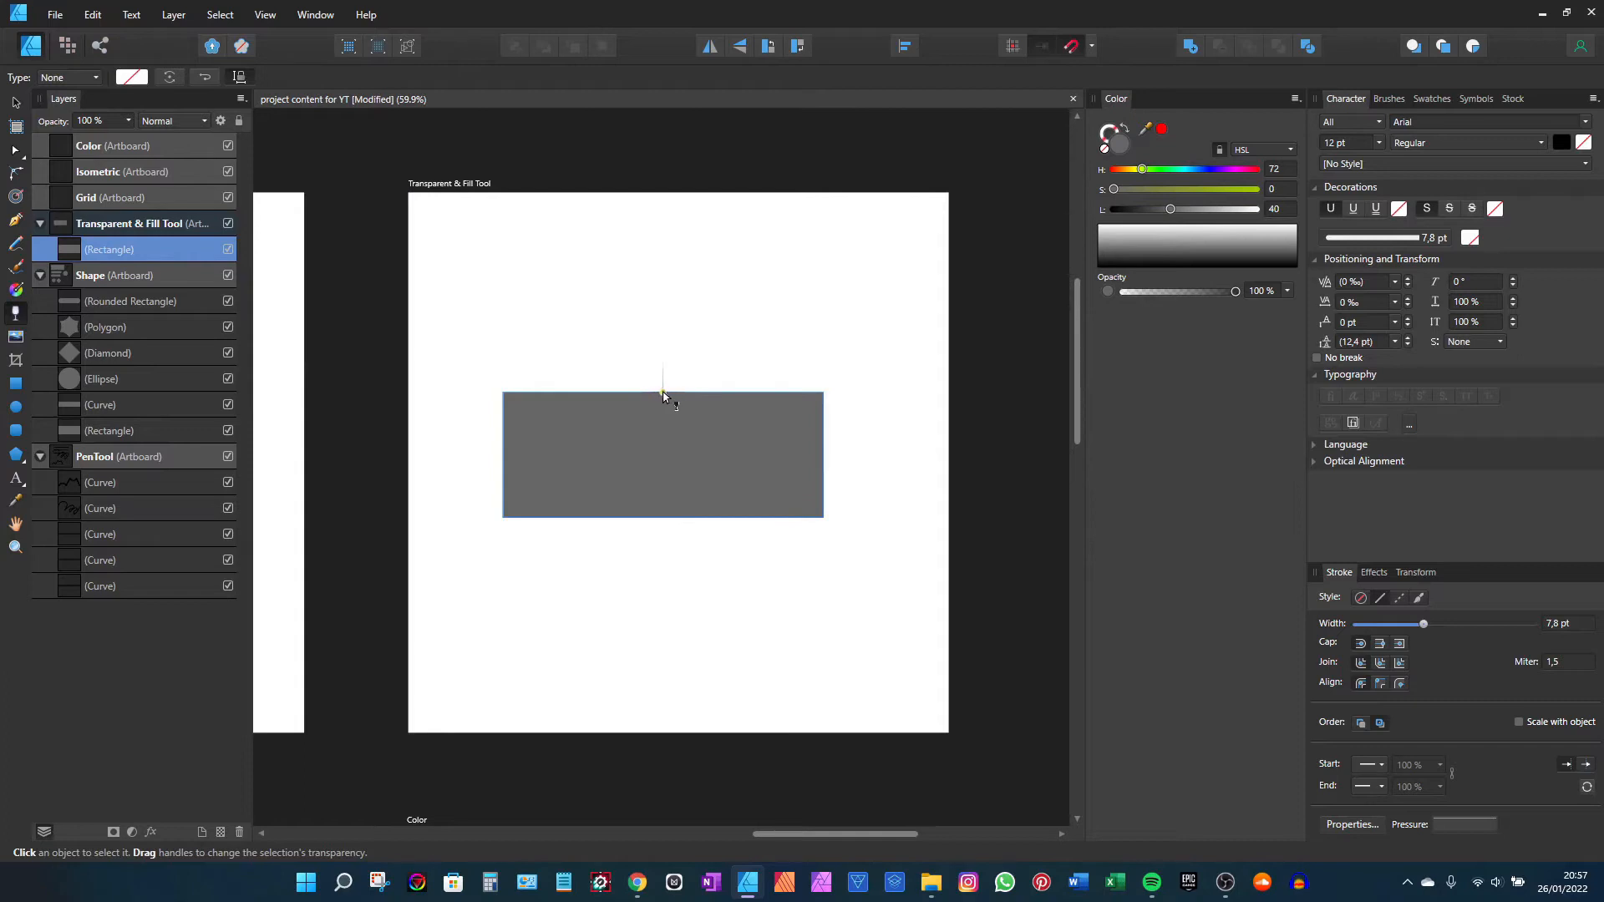
{"action": "left_click_drag", "start_coordinate": [663, 393], "coordinate": [660, 517]}
{"action": "scroll", "coordinate": [668, 440], "scroll_direction": "up", "scroll_amount": 2}
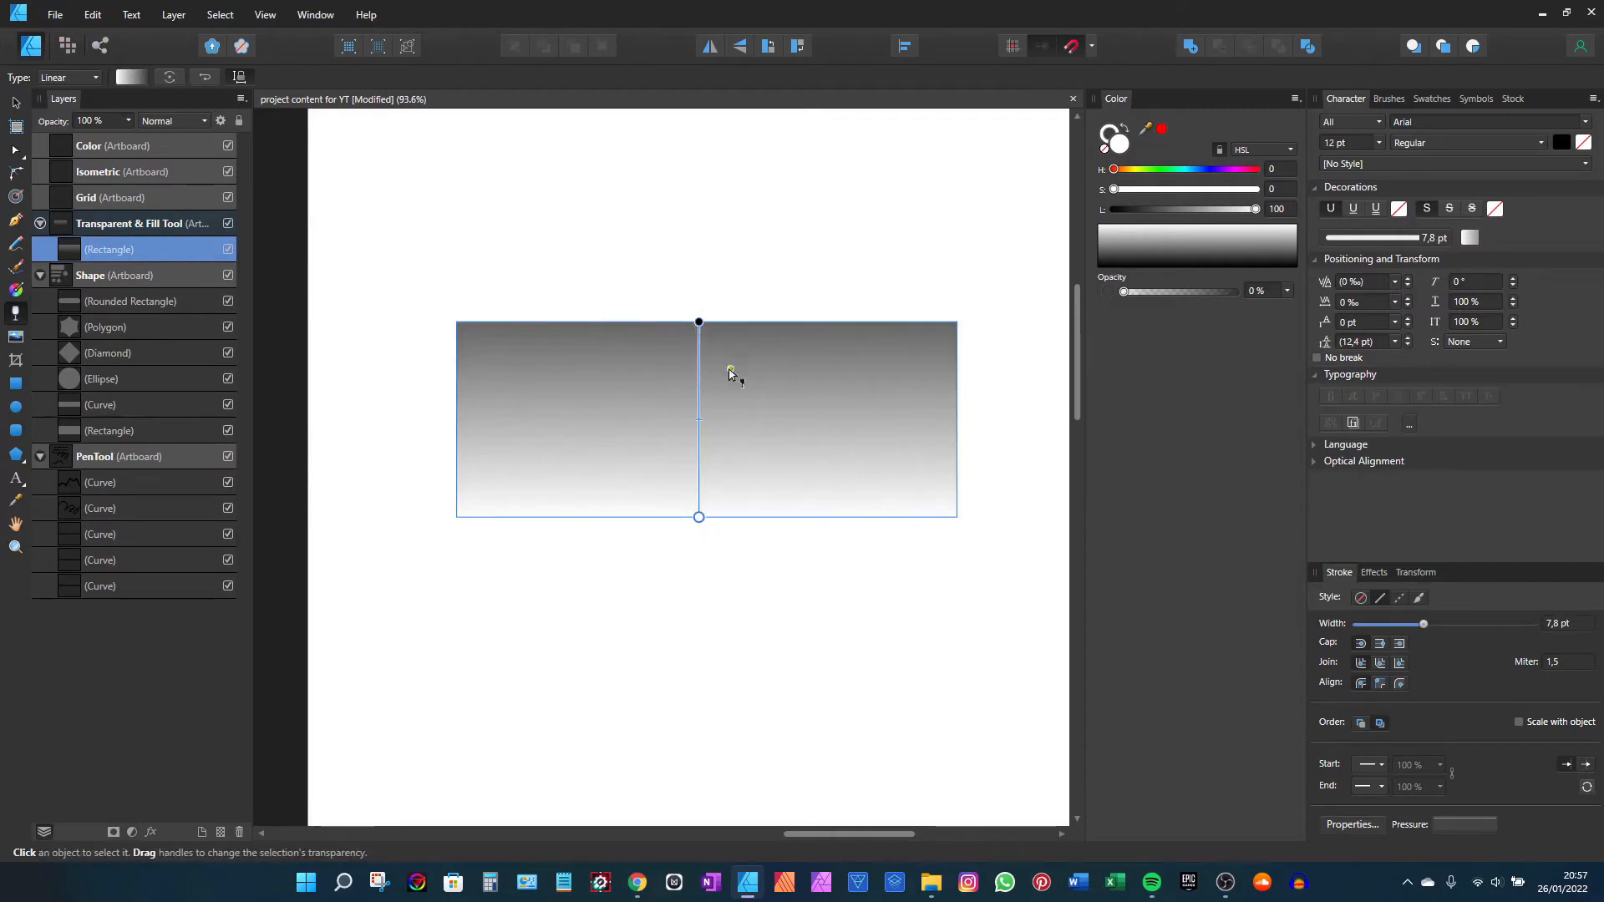
{"action": "scroll", "coordinate": [743, 334], "scroll_direction": "down", "scroll_amount": 1}
{"action": "left_click_drag", "start_coordinate": [743, 337], "coordinate": [722, 368]}
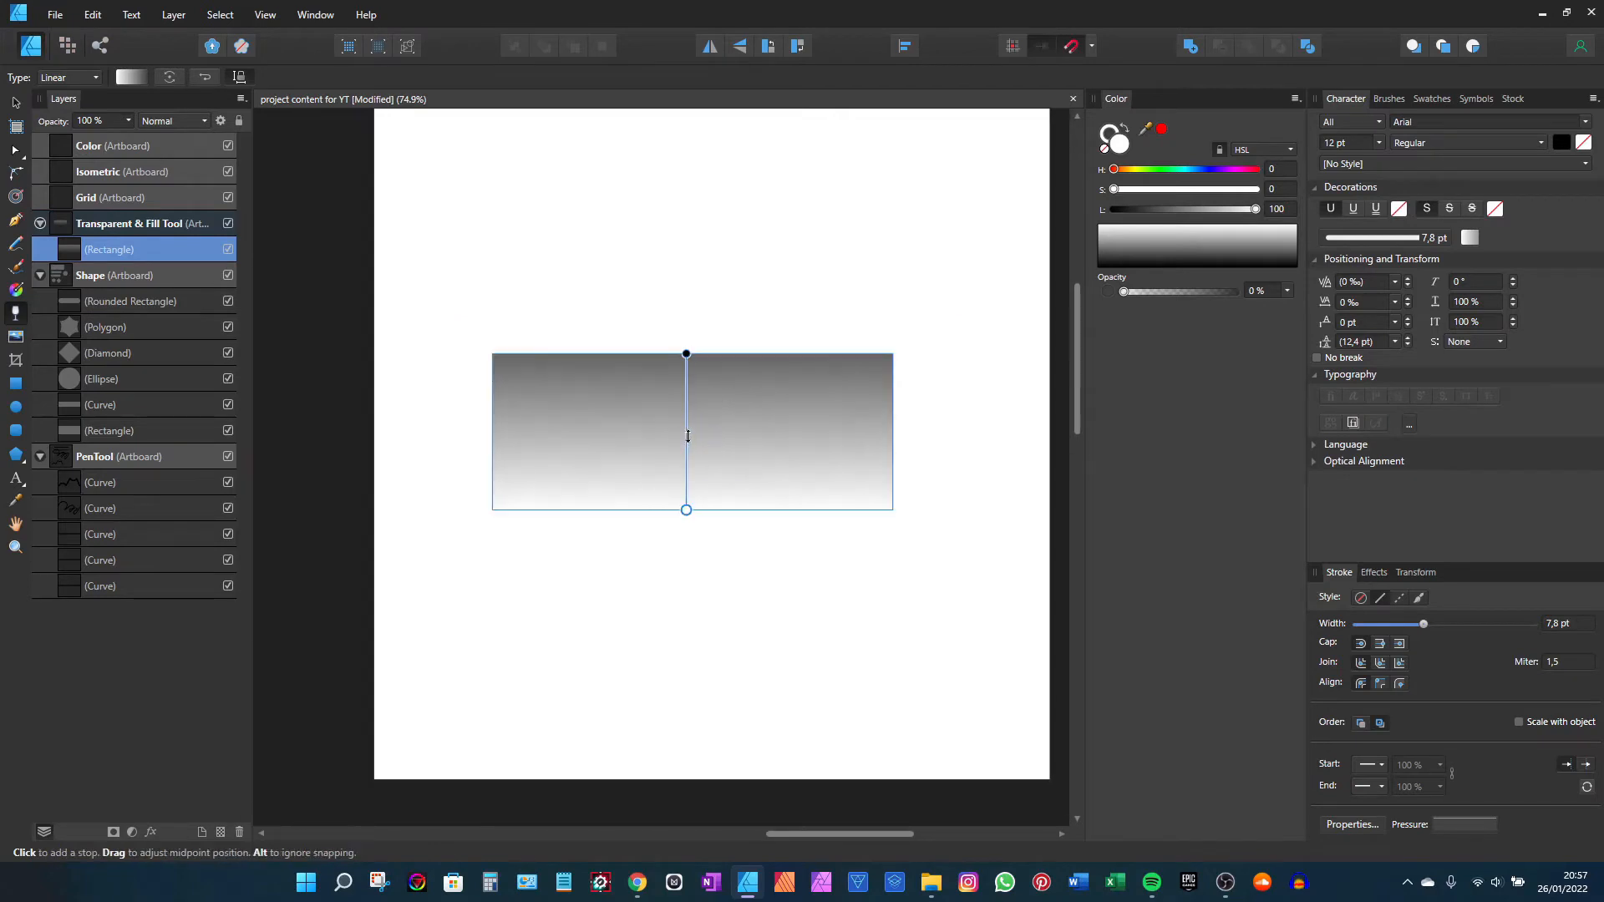
{"action": "mouse_move", "coordinate": [687, 429]}
{"action": "left_mouse_down"}
{"action": "mouse_move", "coordinate": [688, 396]}
{"action": "mouse_move", "coordinate": [687, 451]}
{"action": "mouse_move", "coordinate": [686, 376]}
{"action": "mouse_move", "coordinate": [686, 451]}
{"action": "mouse_move", "coordinate": [686, 405]}
{"action": "mouse_move", "coordinate": [686, 419]}
{"action": "left_mouse_up"}
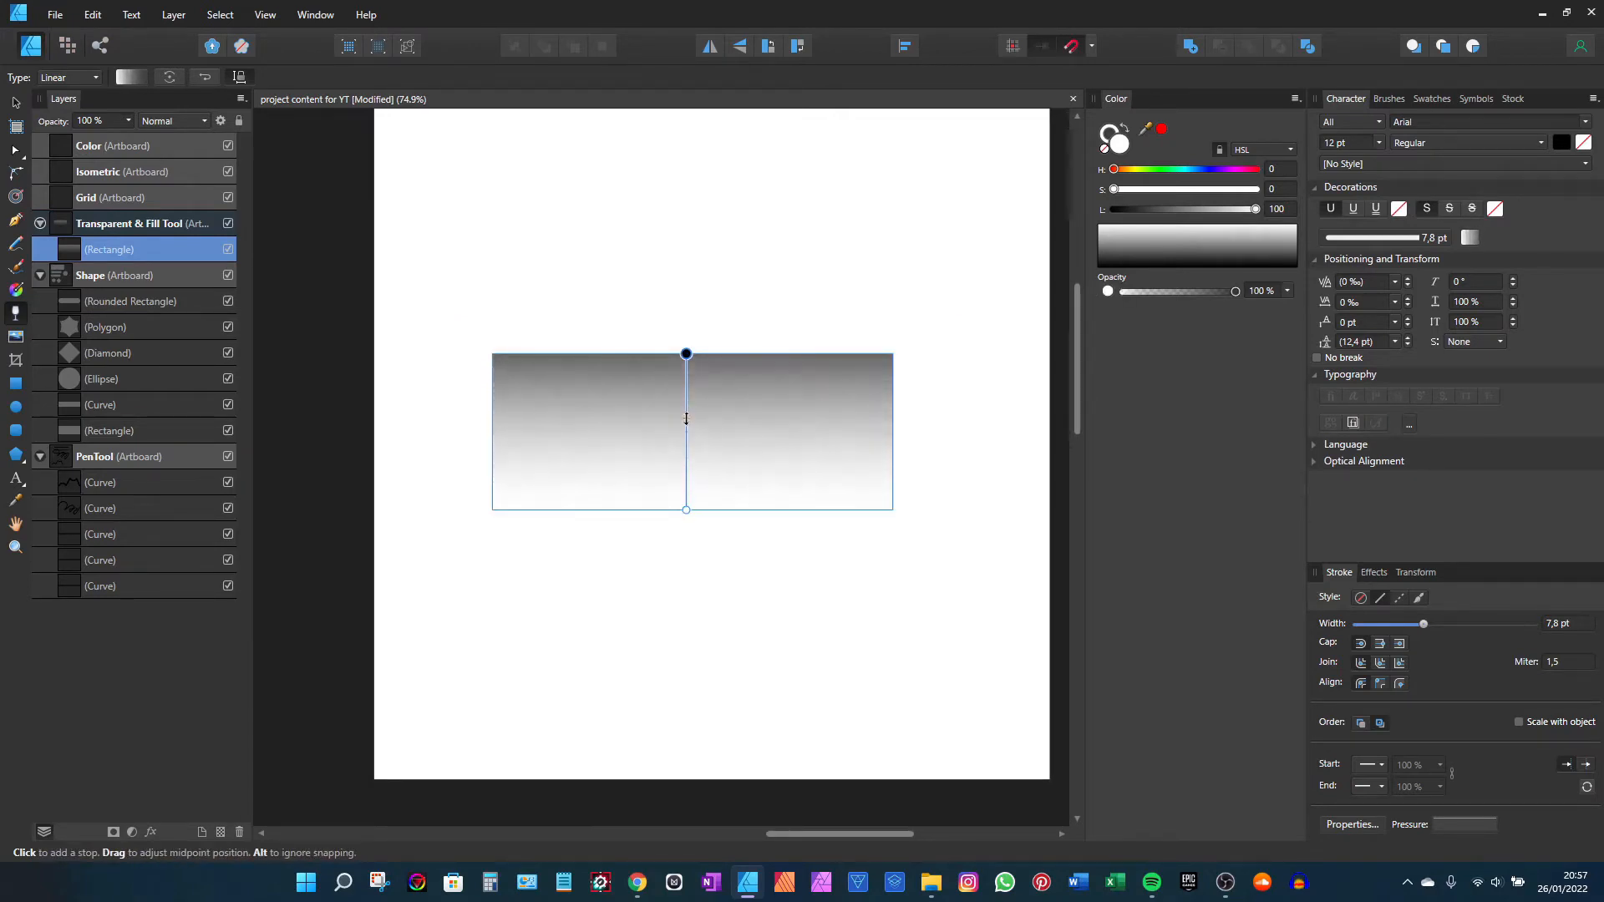
Step: Run the transparency gradient diagonally from the rectangle's upper-left corner to its lower-right corner
{"action": "left_click_drag", "start_coordinate": [686, 355], "coordinate": [492, 353]}
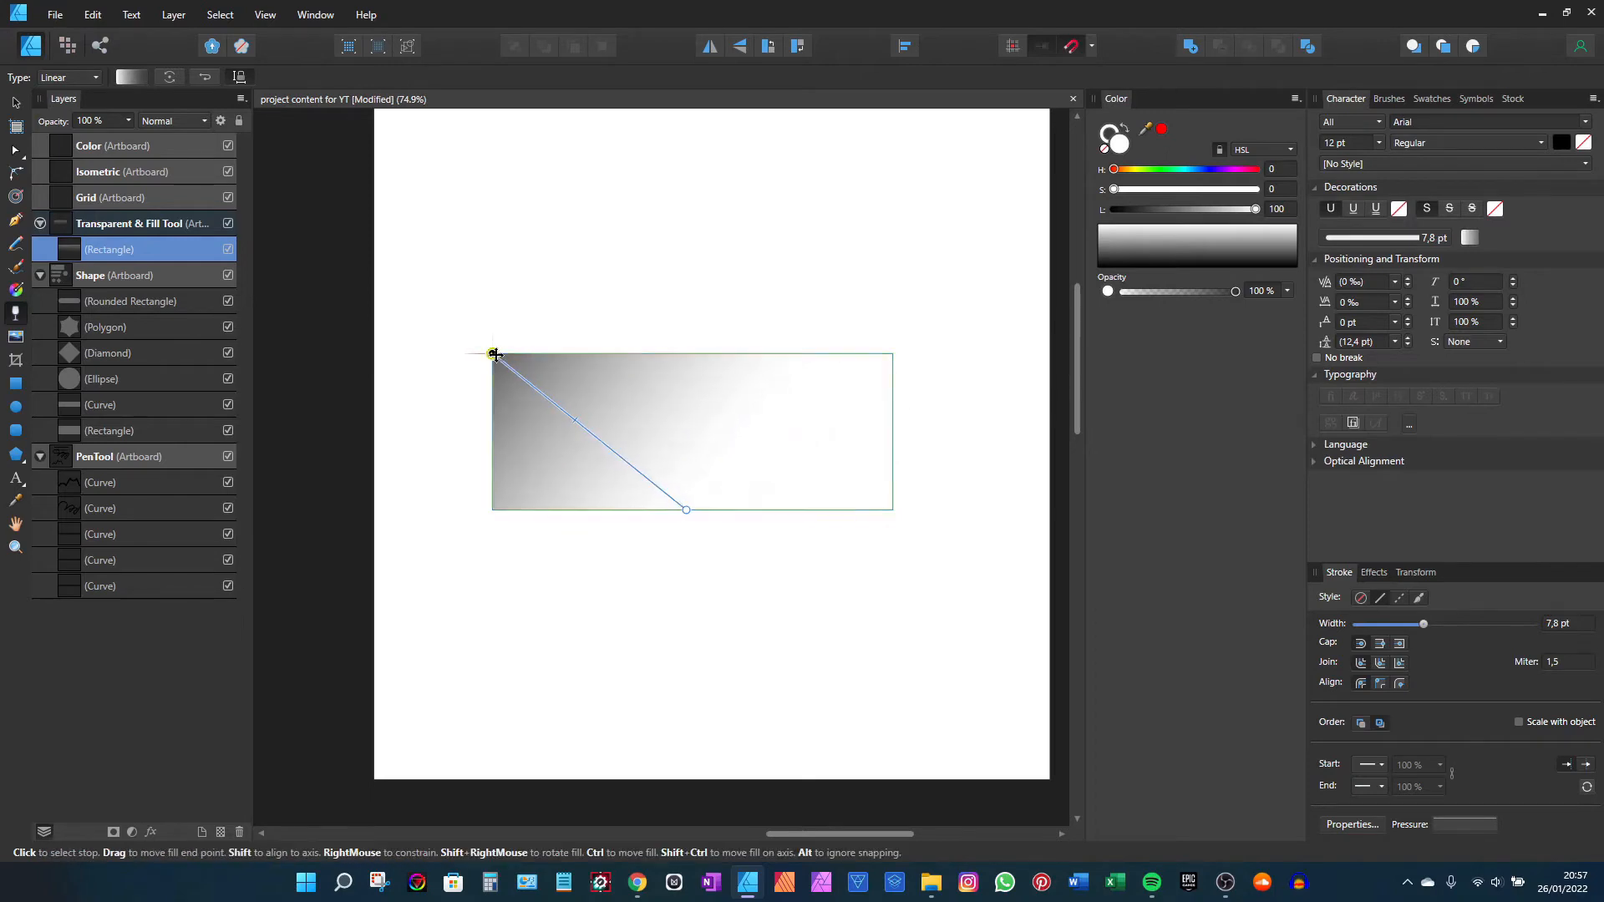
{"action": "left_click_drag", "start_coordinate": [686, 510], "coordinate": [892, 510]}
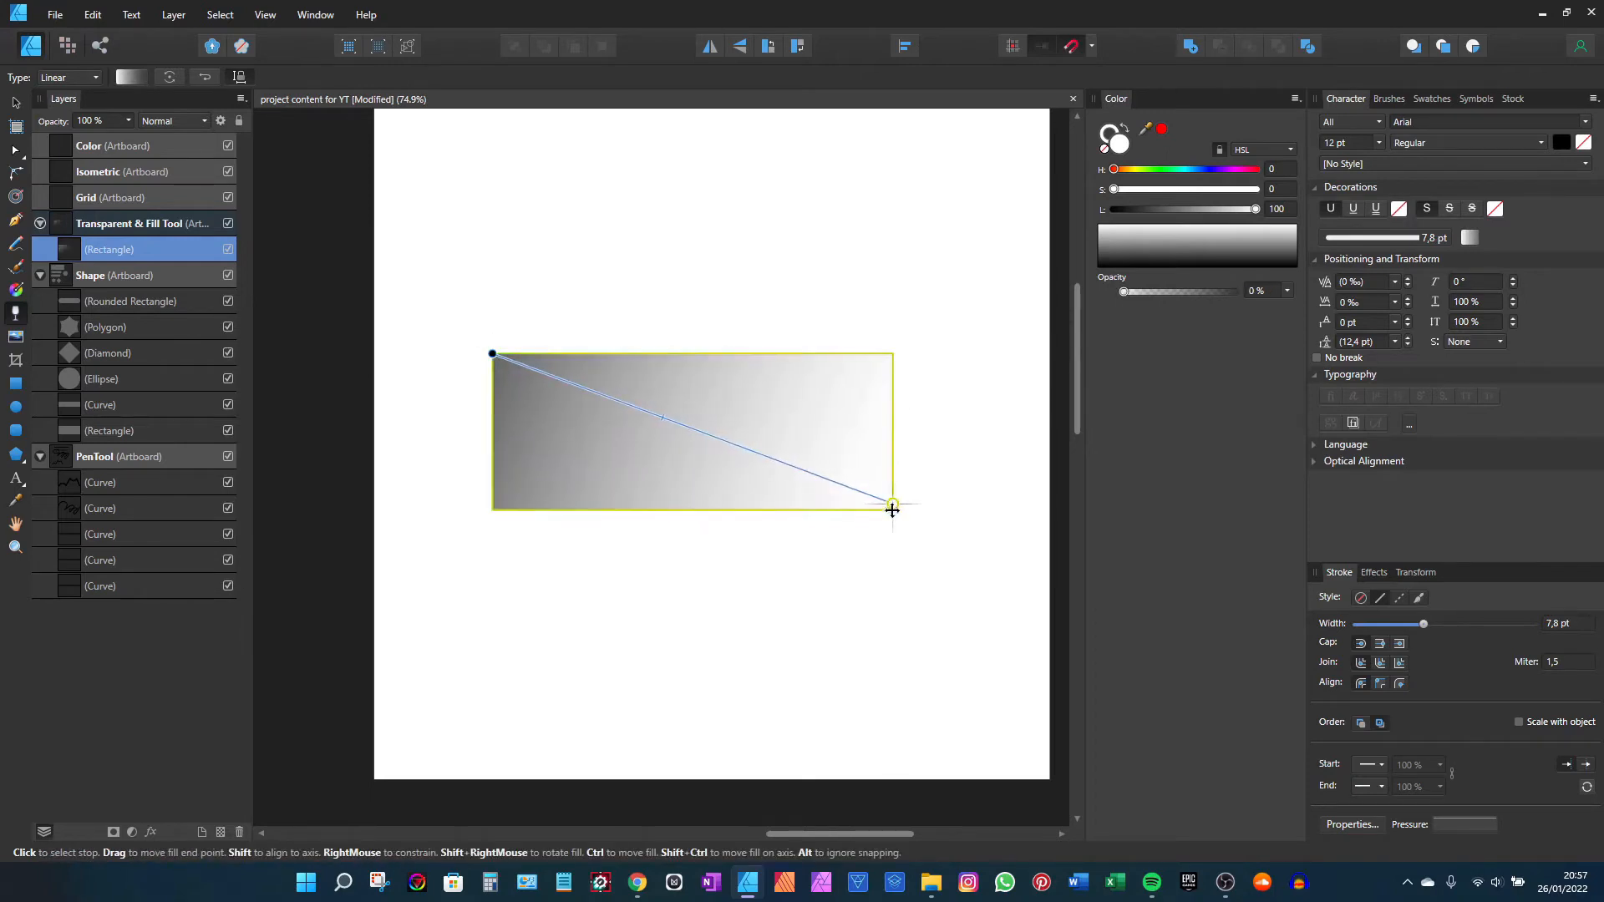
{"action": "left_click_drag", "start_coordinate": [812, 424], "coordinate": [775, 448]}
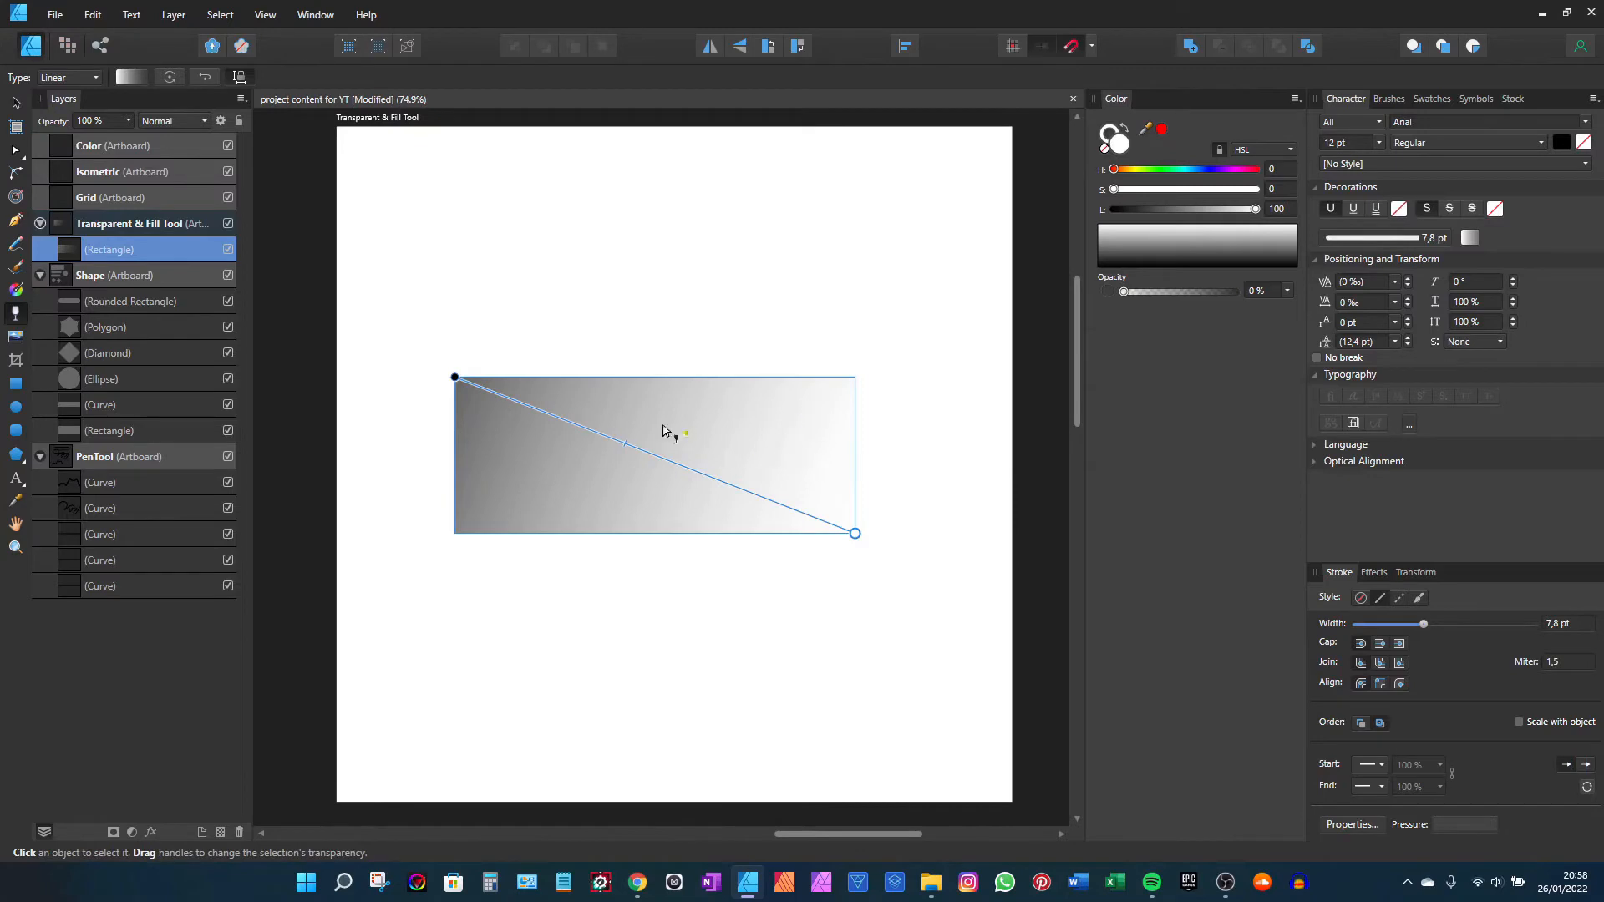
Step: Move the transparency-gradient rectangle up into the upper part of the Transparent & Fill Tool artboard
{"action": "key", "text": "v"}
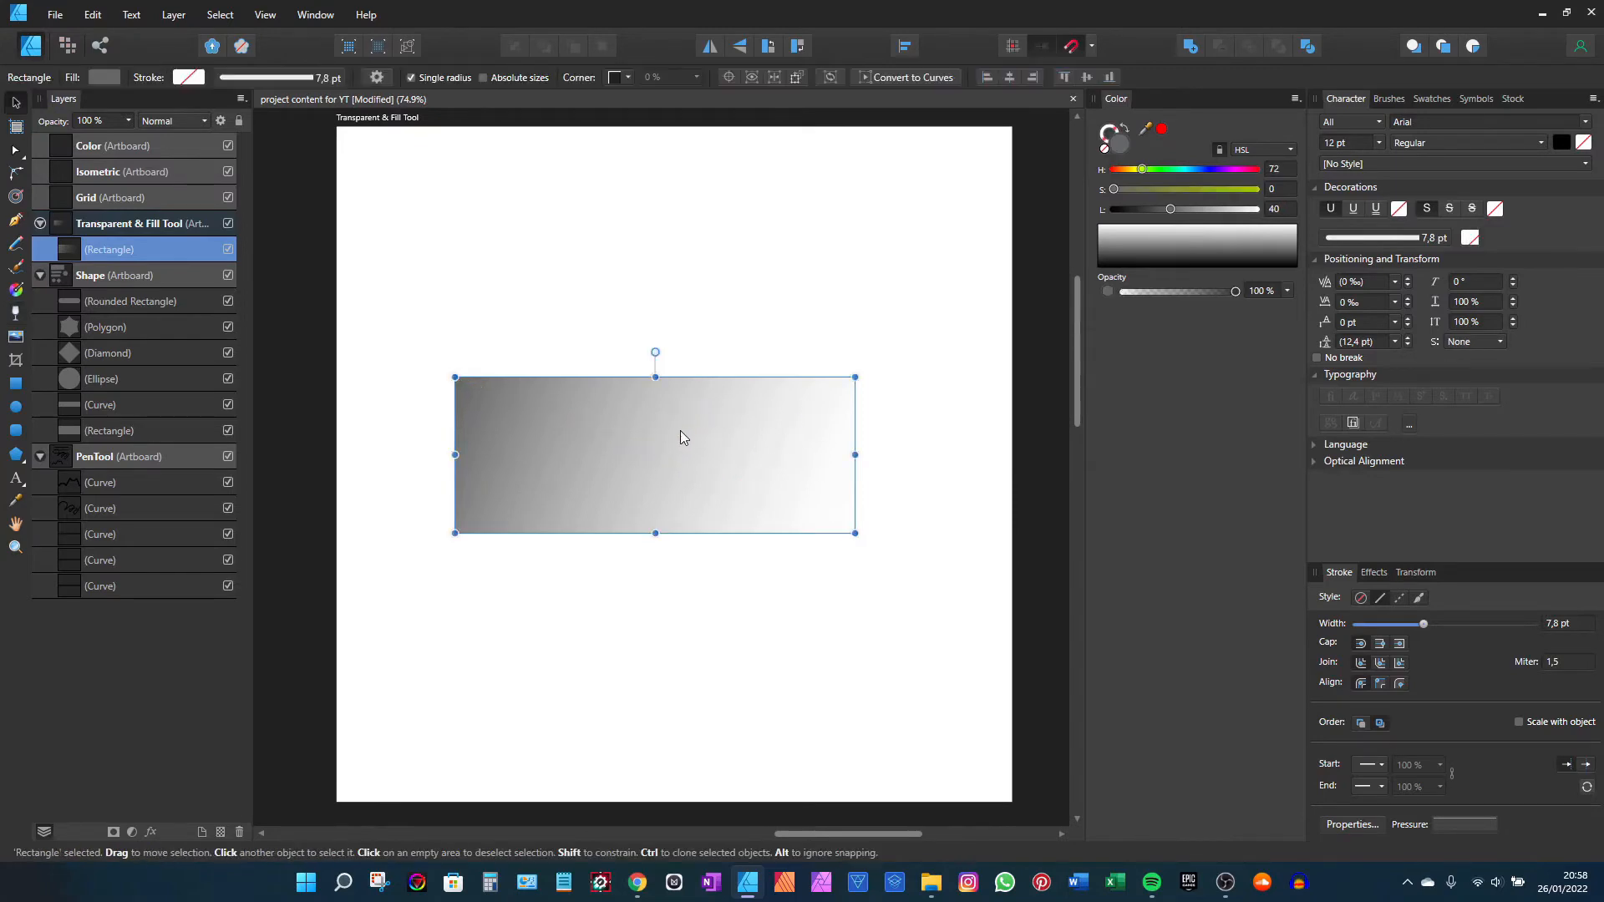
{"action": "left_click_drag", "start_coordinate": [680, 430], "coordinate": [704, 285]}
Step: Copy the Shape artboard's circle onto the Transparent & Fill Tool artboard, place it centred below the rectangle and enlarge it
{"action": "scroll", "coordinate": [704, 285], "scroll_direction": "down", "scroll_amount": 3}
{"action": "scroll", "coordinate": [751, 284], "scroll_direction": "left", "scroll_amount": 5}
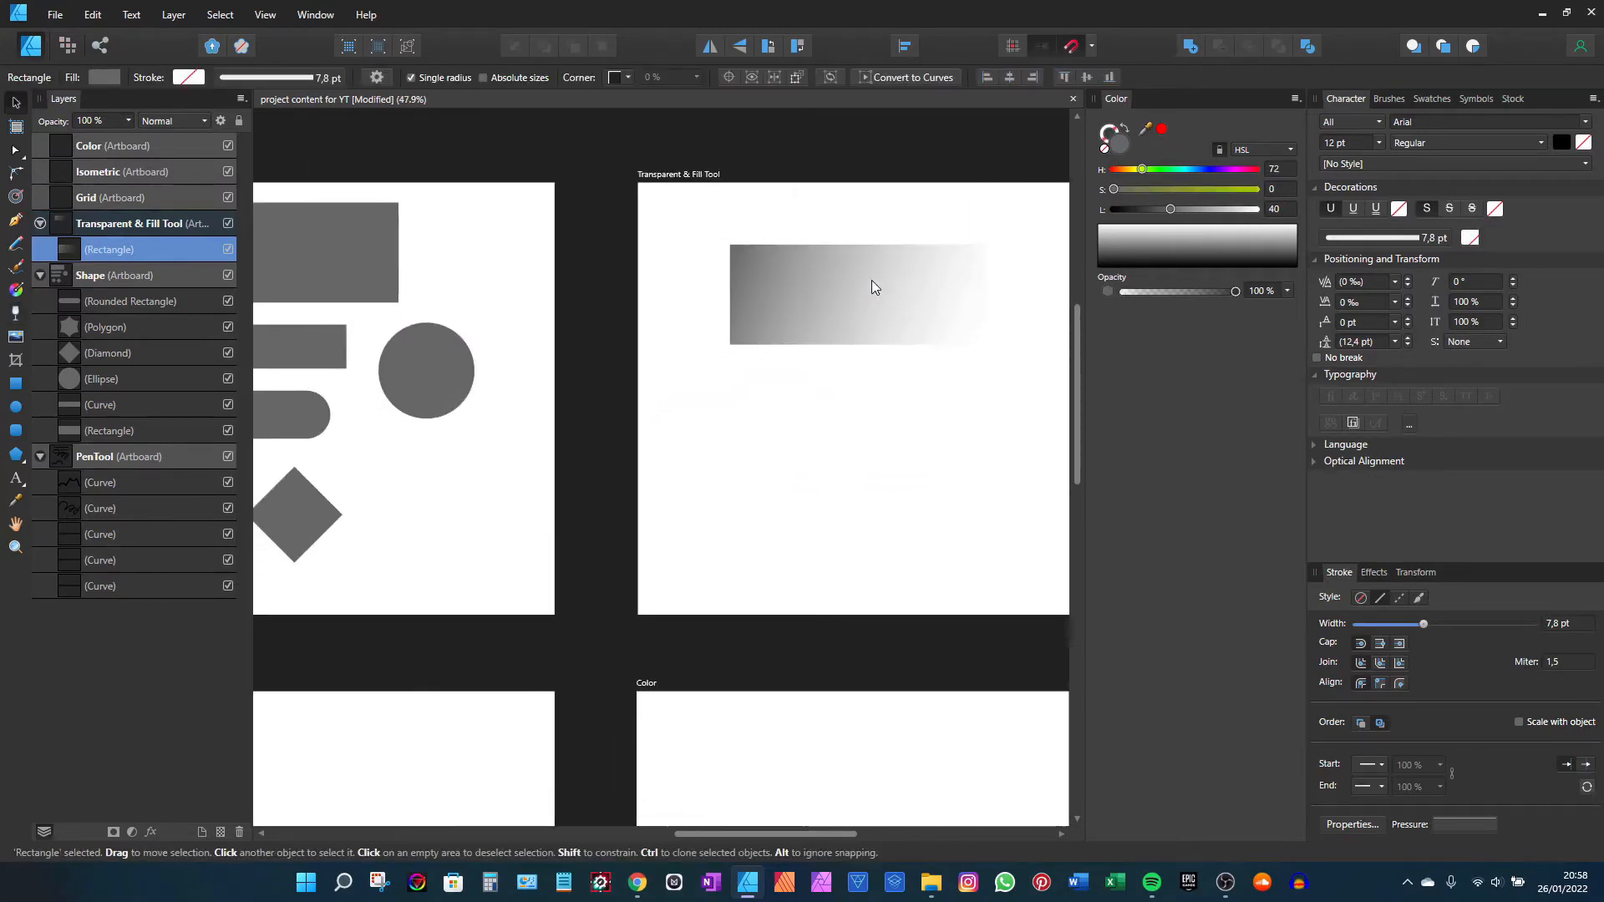
{"action": "left_click", "coordinate": [538, 372]}
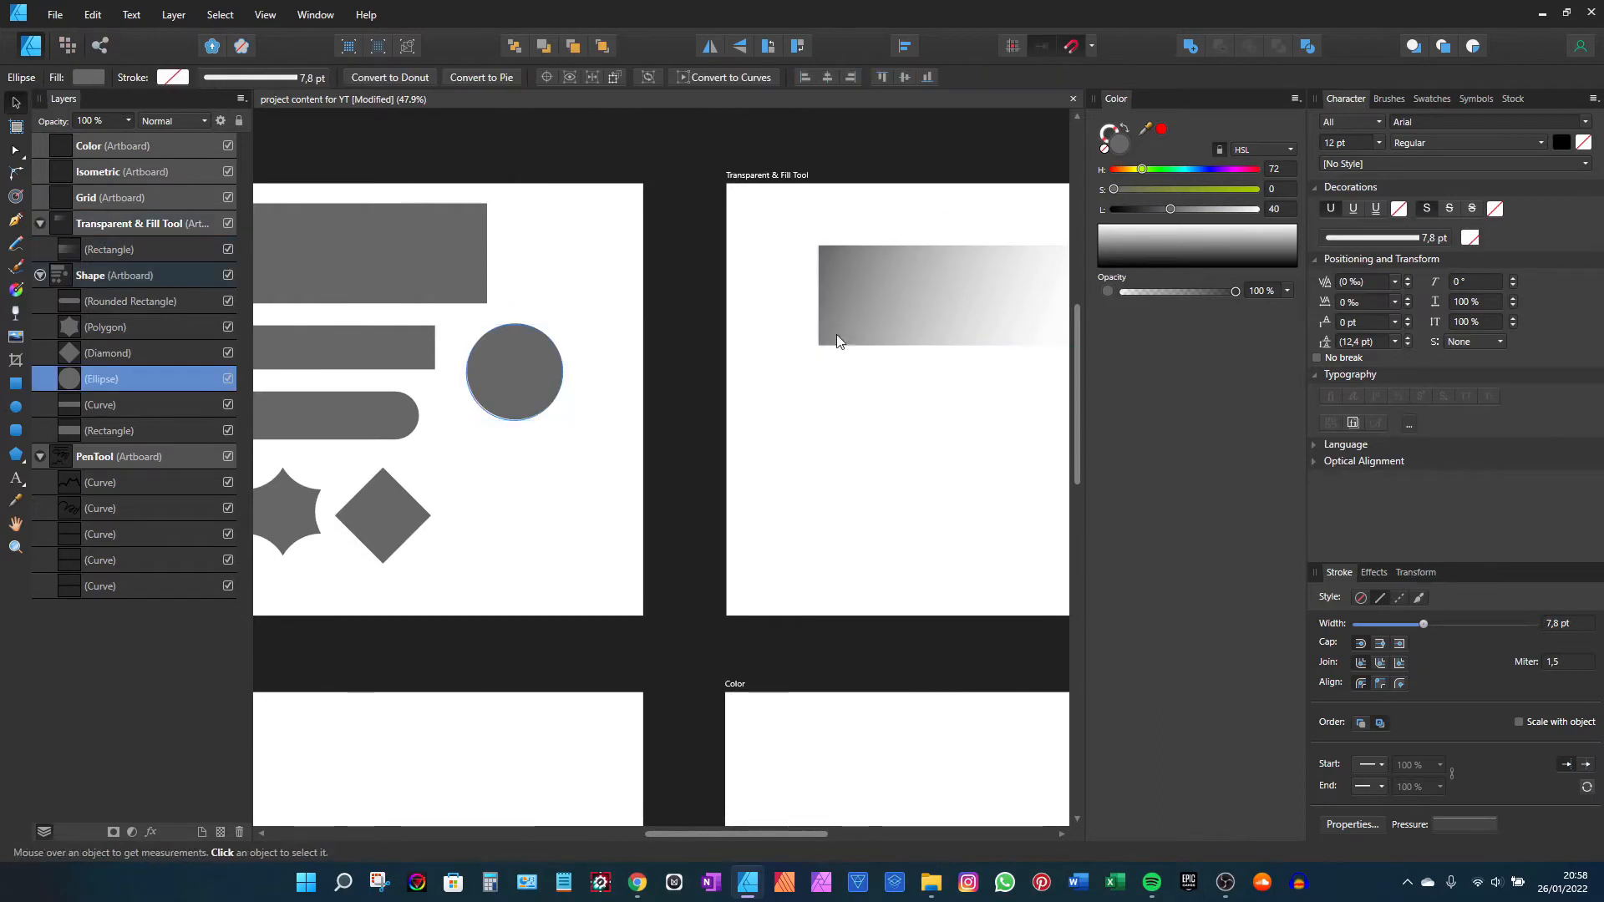
{"action": "left_click", "coordinate": [770, 176]}
{"action": "scroll", "coordinate": [691, 223], "scroll_direction": "up", "scroll_amount": 4}
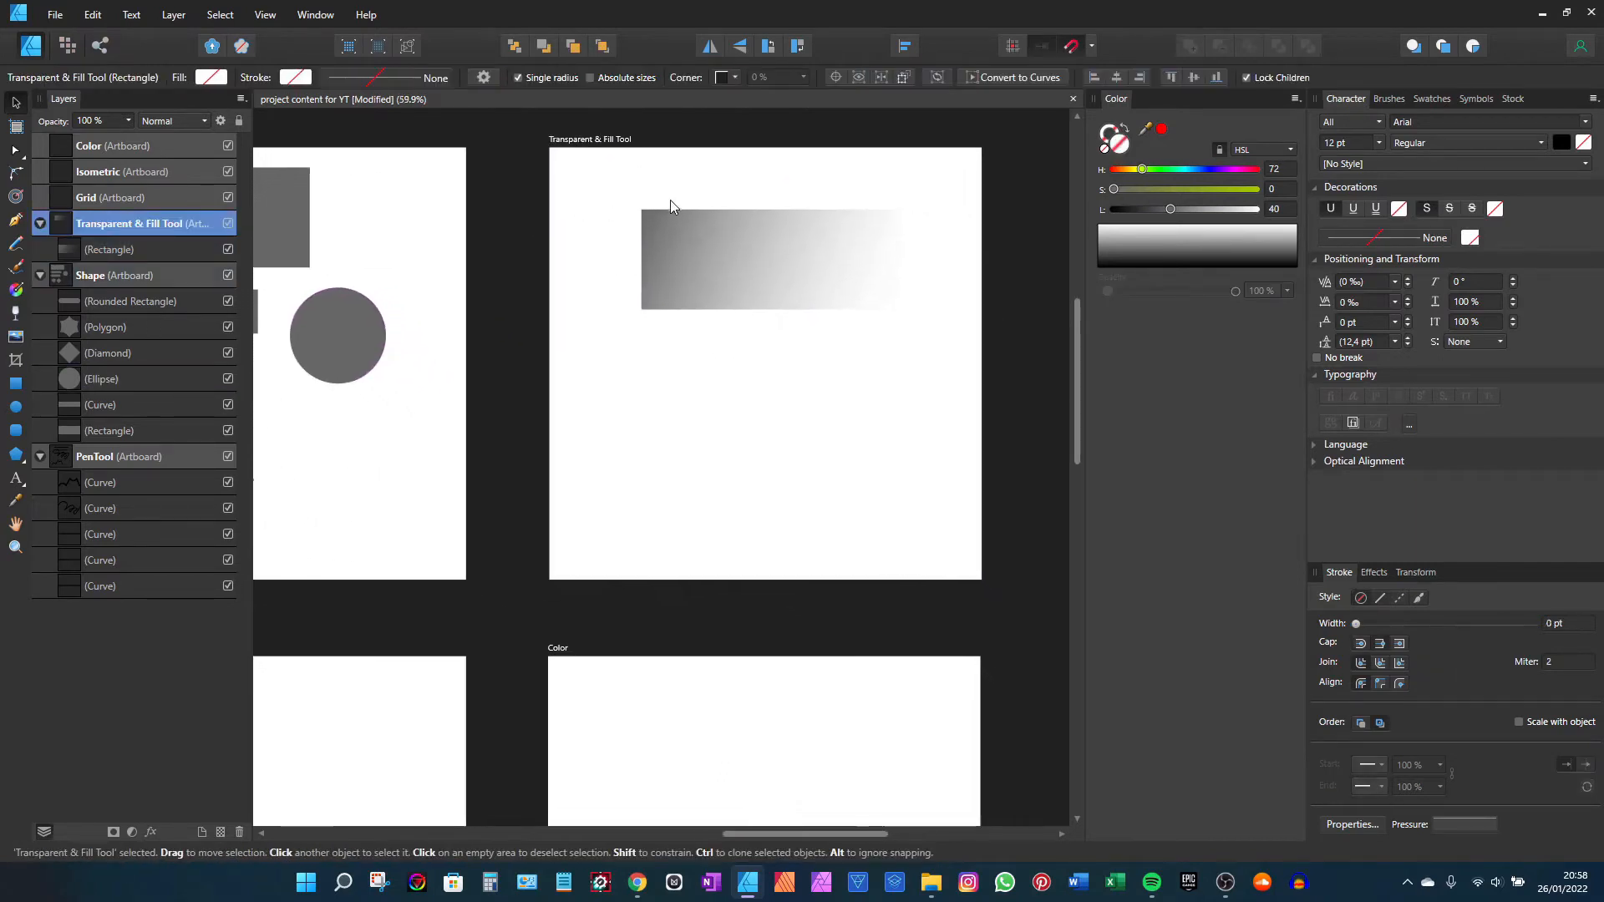
{"action": "key", "text": "ctrl+v"}
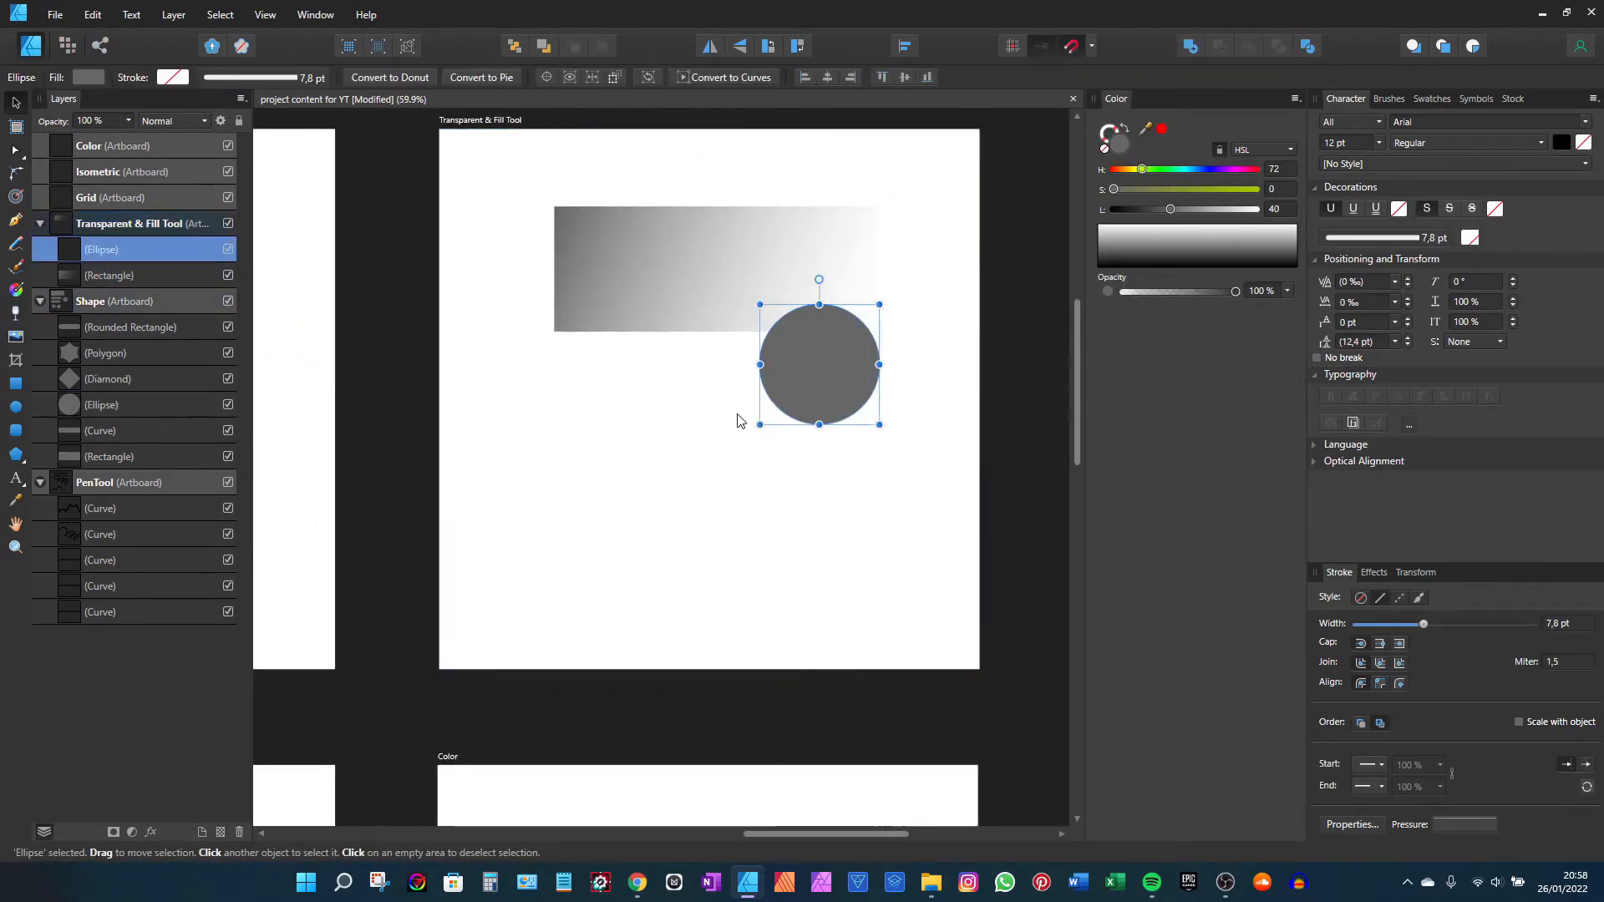
{"action": "left_click_drag", "start_coordinate": [809, 365], "coordinate": [709, 474]}
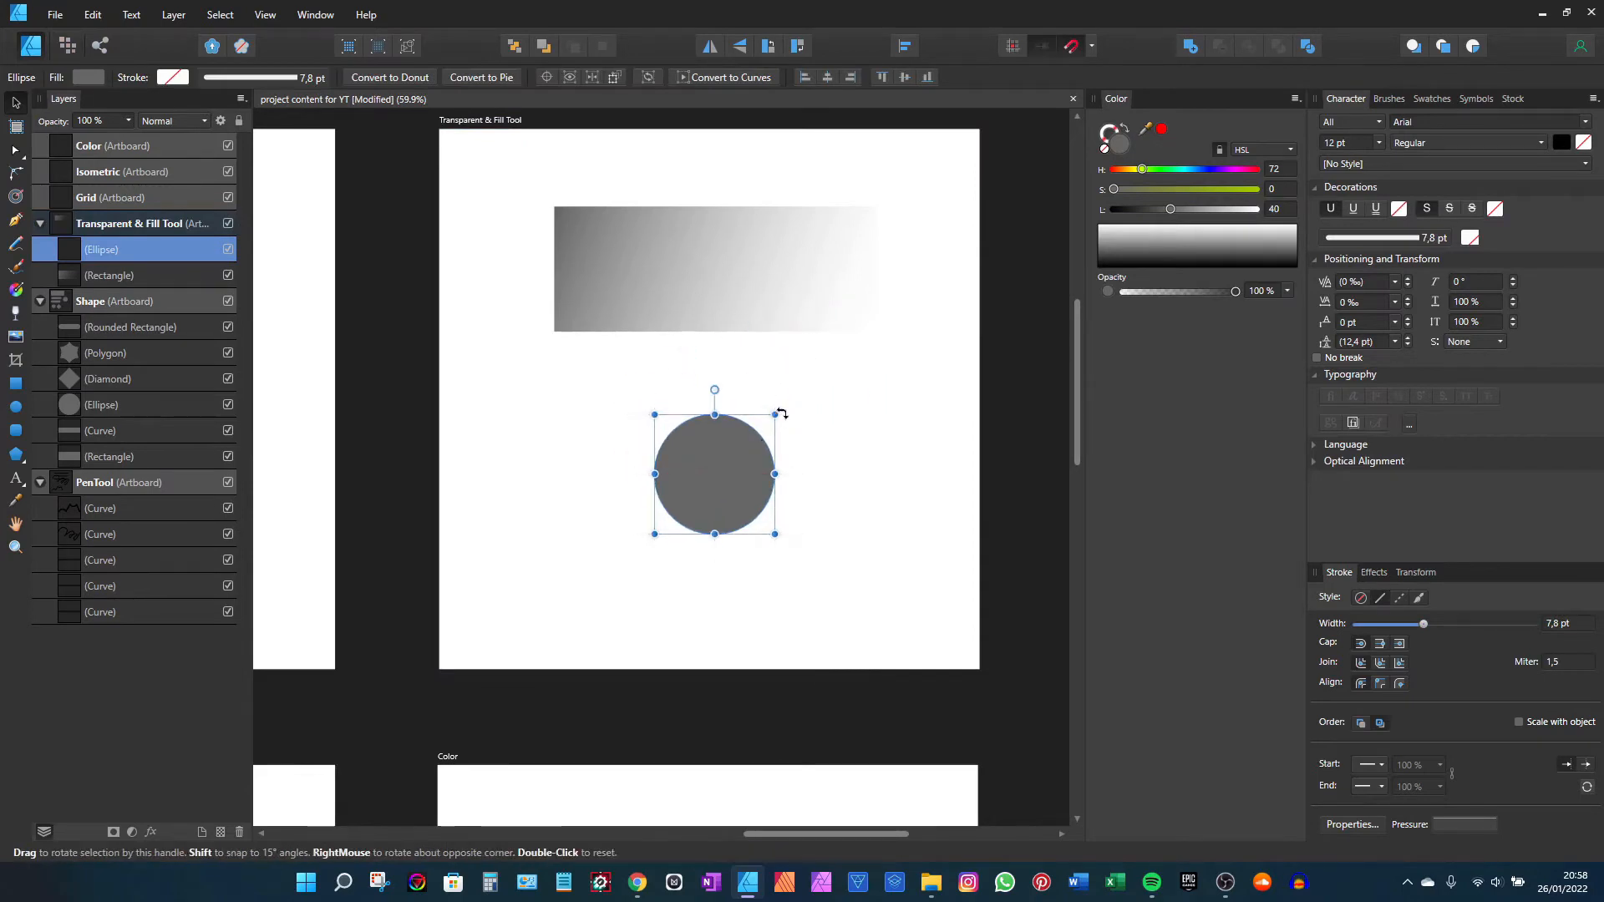
{"action": "left_click_drag", "start_coordinate": [774, 415], "coordinate": [805, 392]}
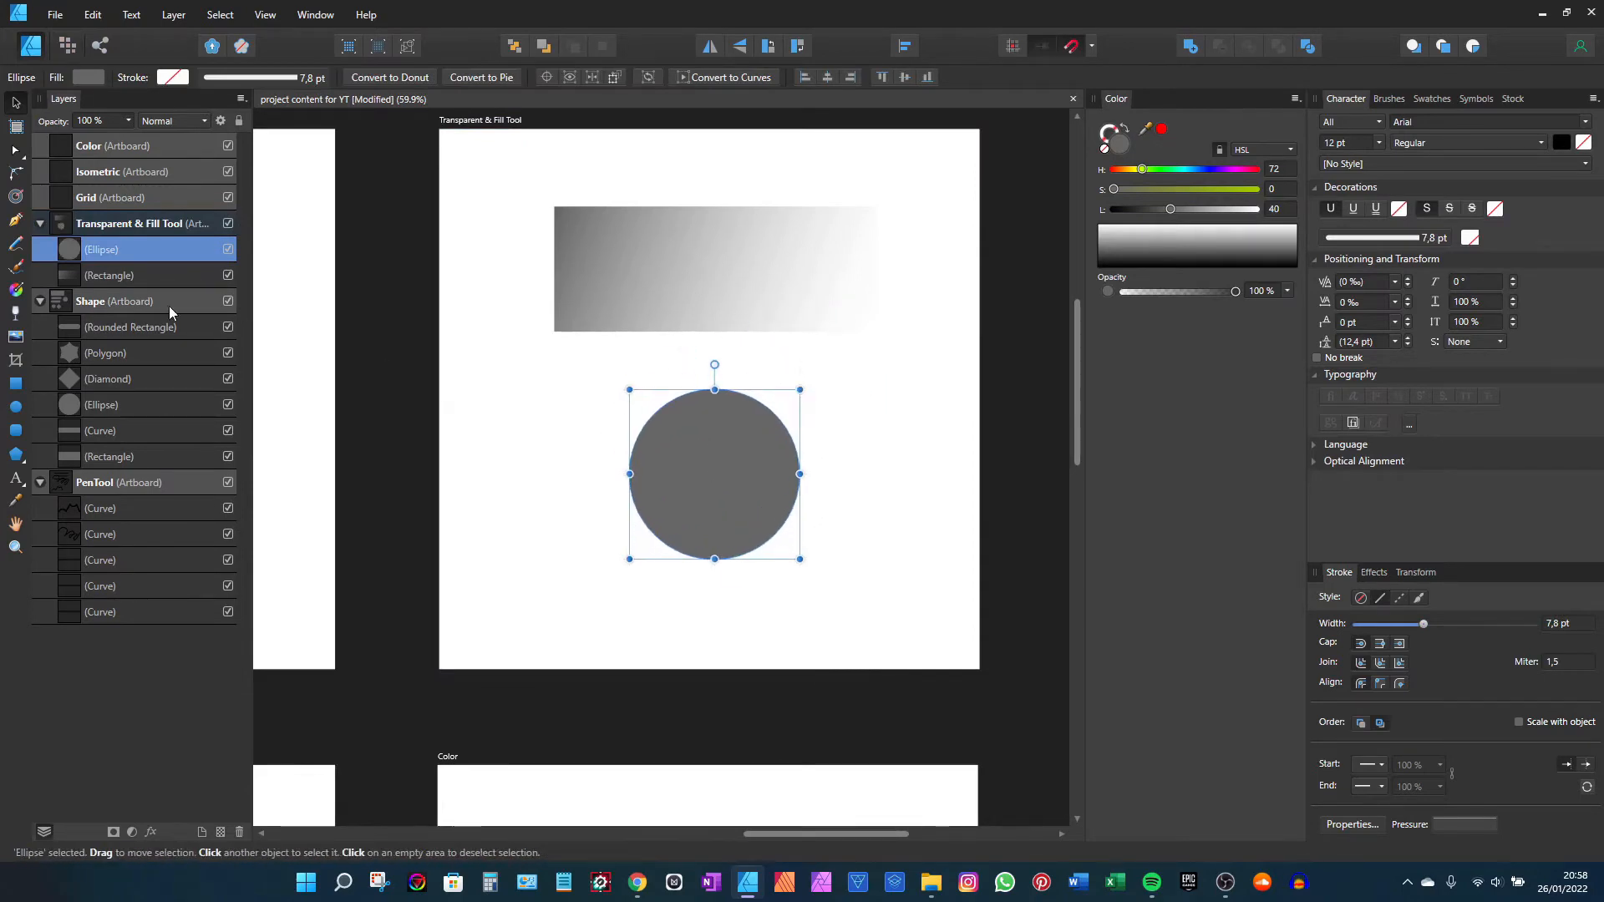
Step: Apply a linear fill gradient across the circle from left edge to right edge and make its start stop green
{"action": "left_click", "coordinate": [16, 291]}
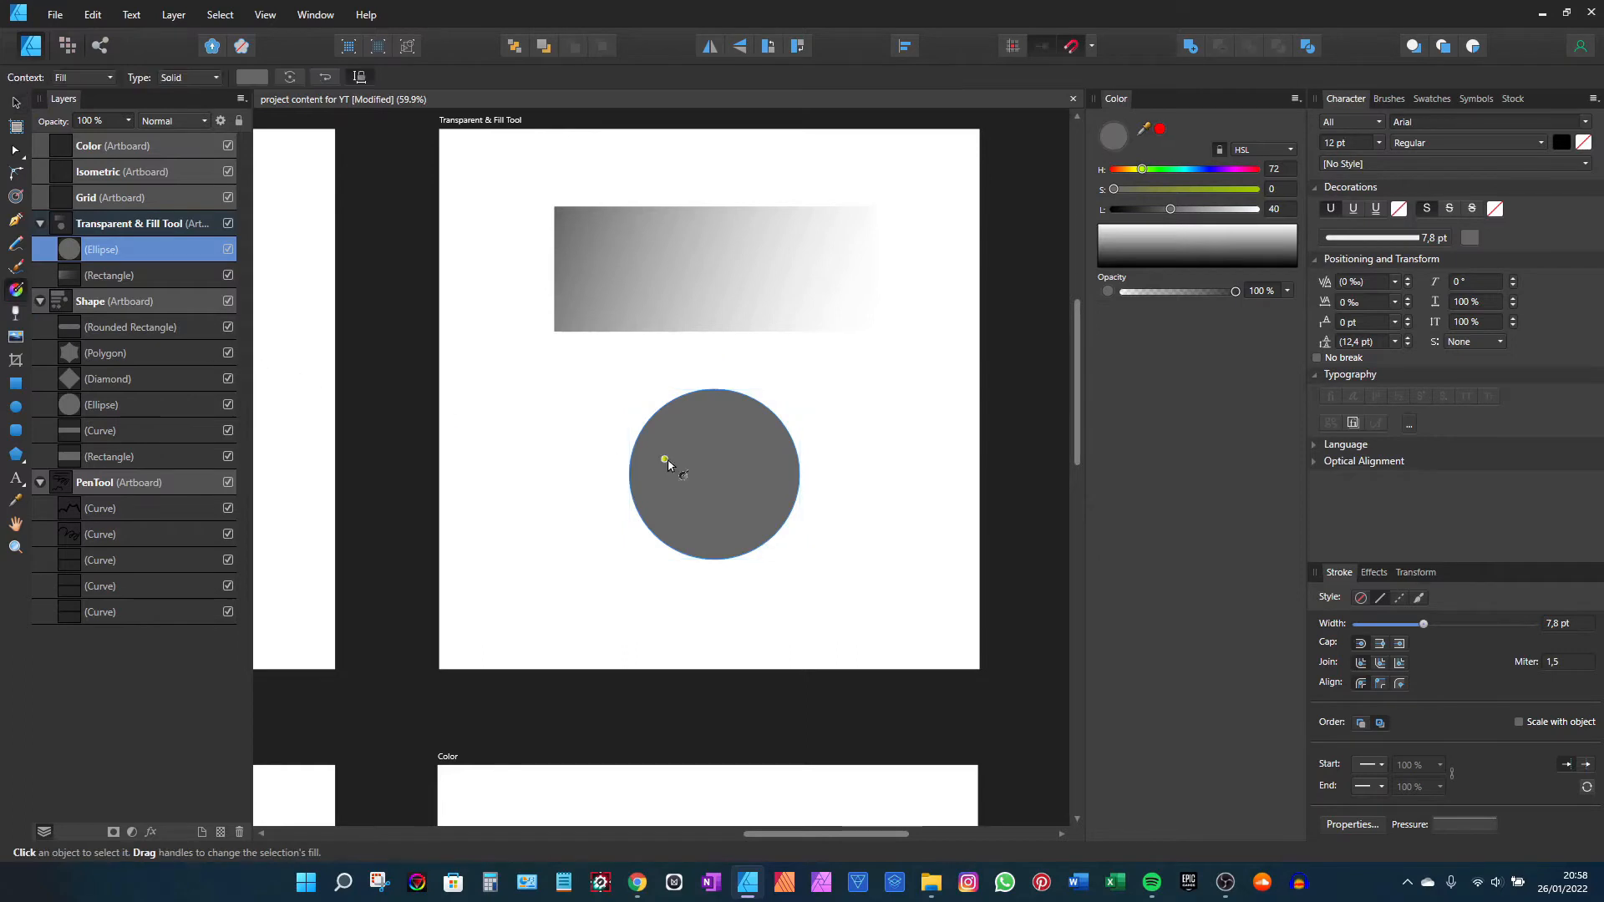
{"action": "left_click_drag", "start_coordinate": [630, 478], "coordinate": [800, 482]}
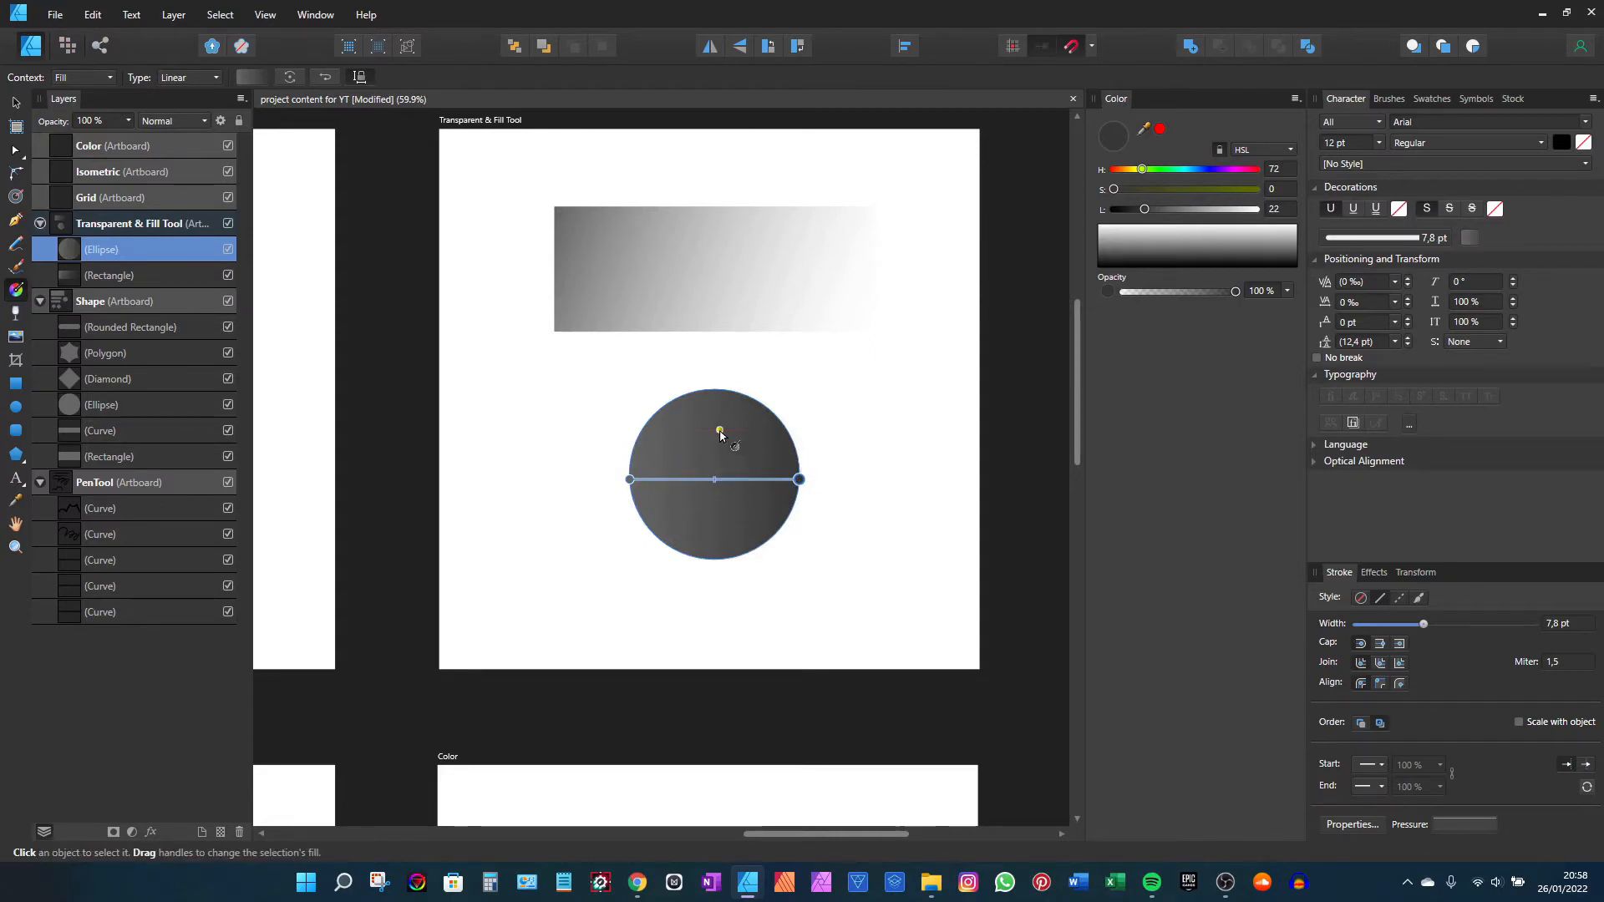
{"action": "left_click", "coordinate": [249, 77]}
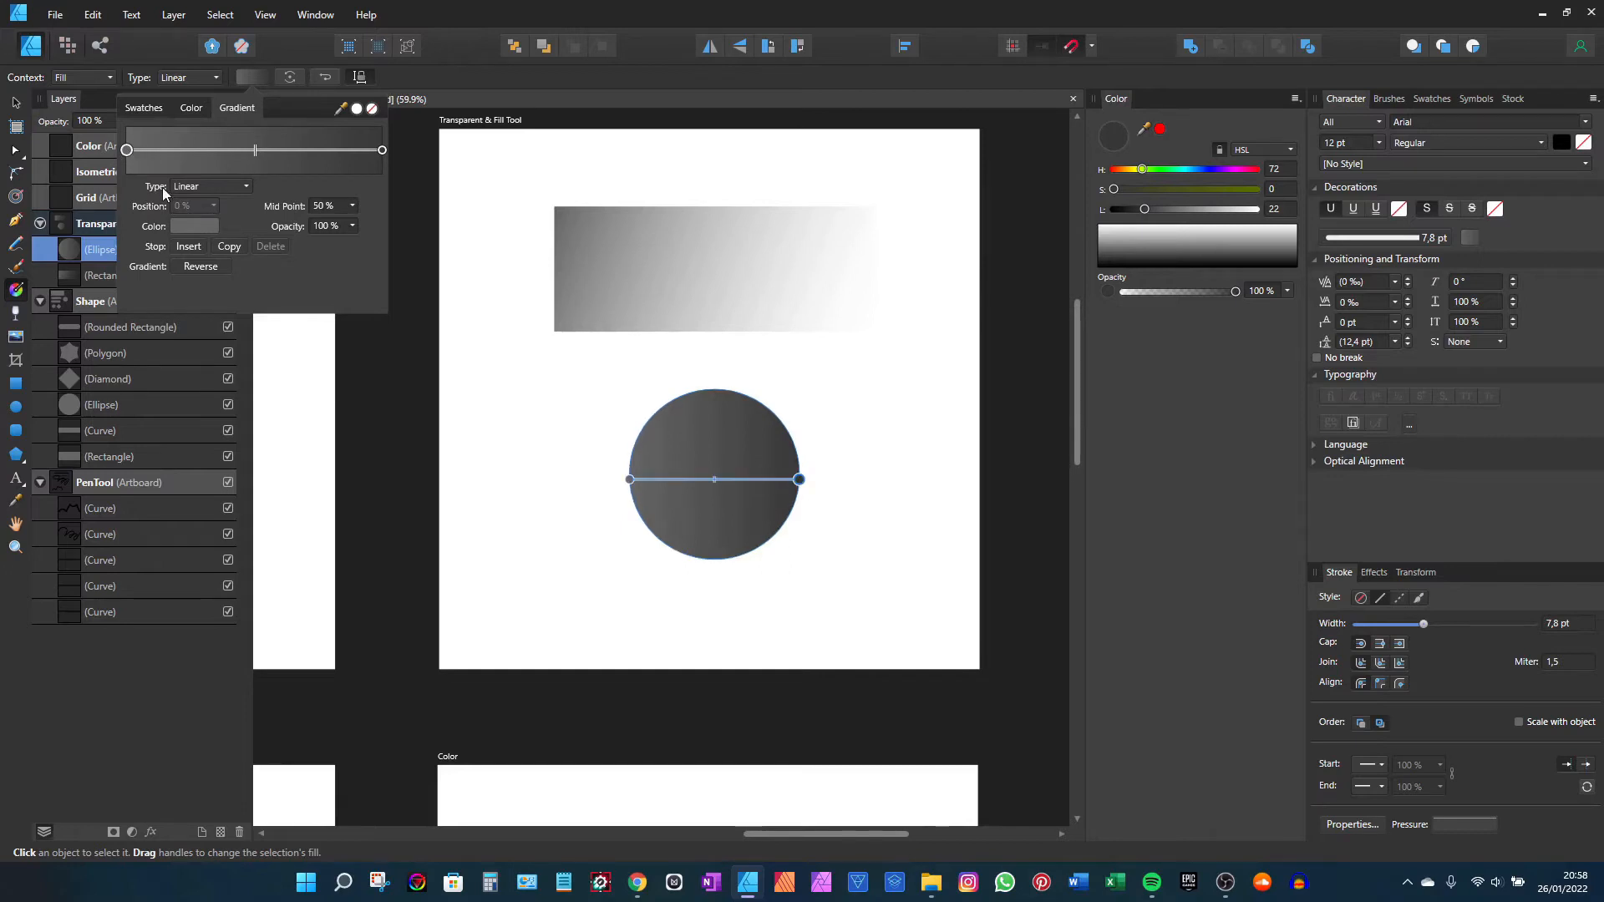
{"action": "left_click", "coordinate": [185, 228]}
{"action": "left_click_drag", "start_coordinate": [144, 283], "coordinate": [245, 299]}
{"action": "left_click", "coordinate": [287, 191]}
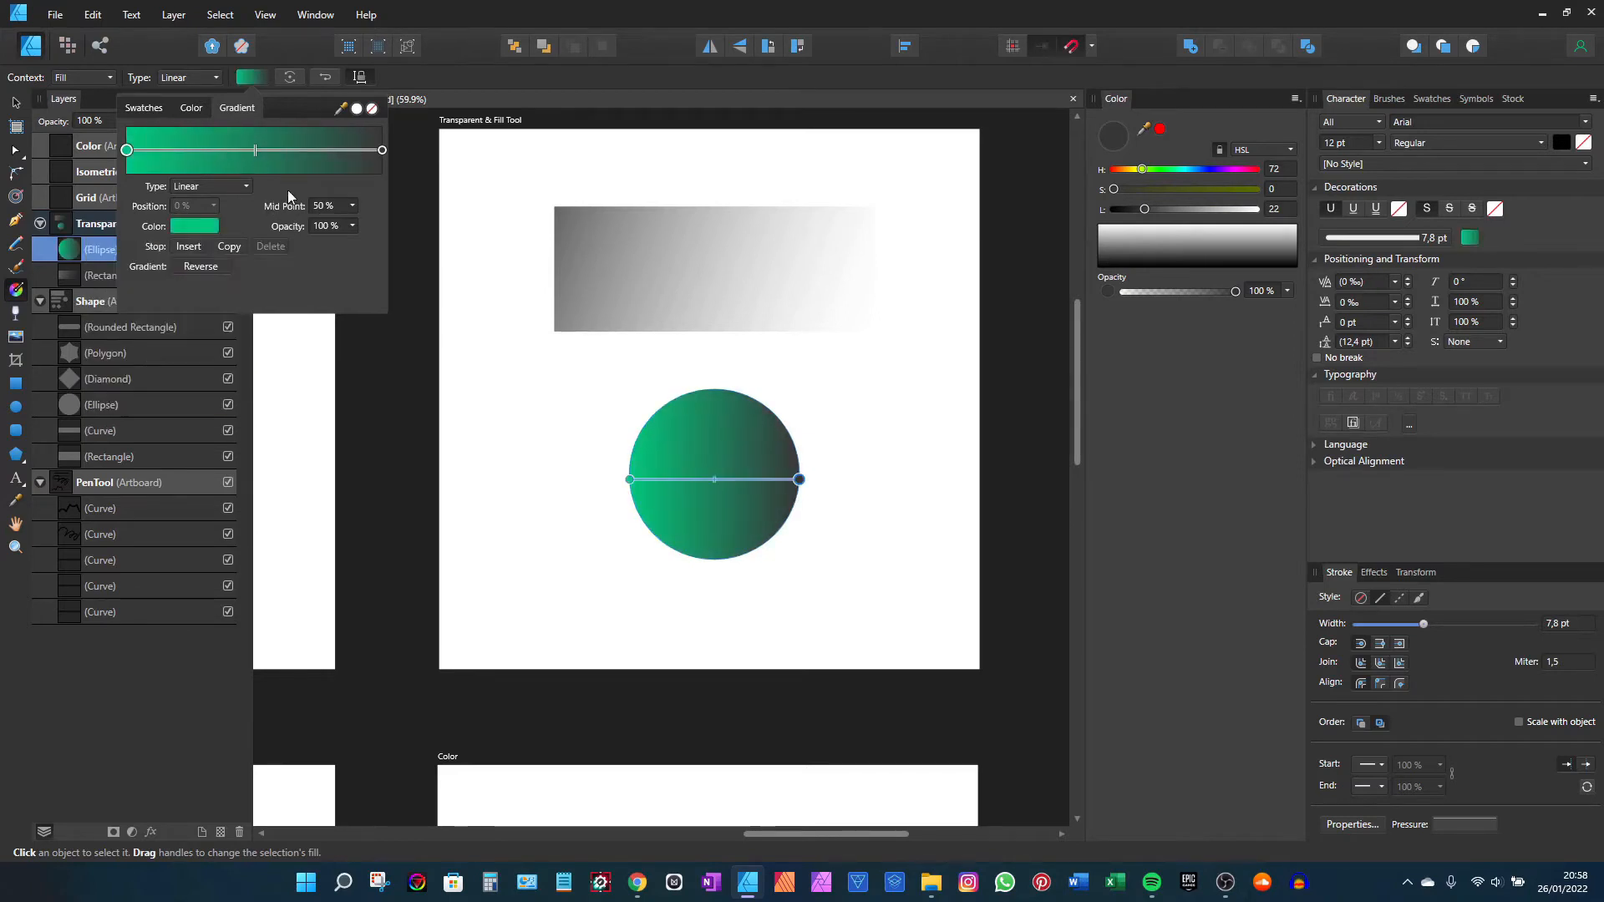
Step: Set the end stop of the circle's fill gradient to purple, HSL 252, 94, 63
{"action": "left_click", "coordinate": [382, 151]}
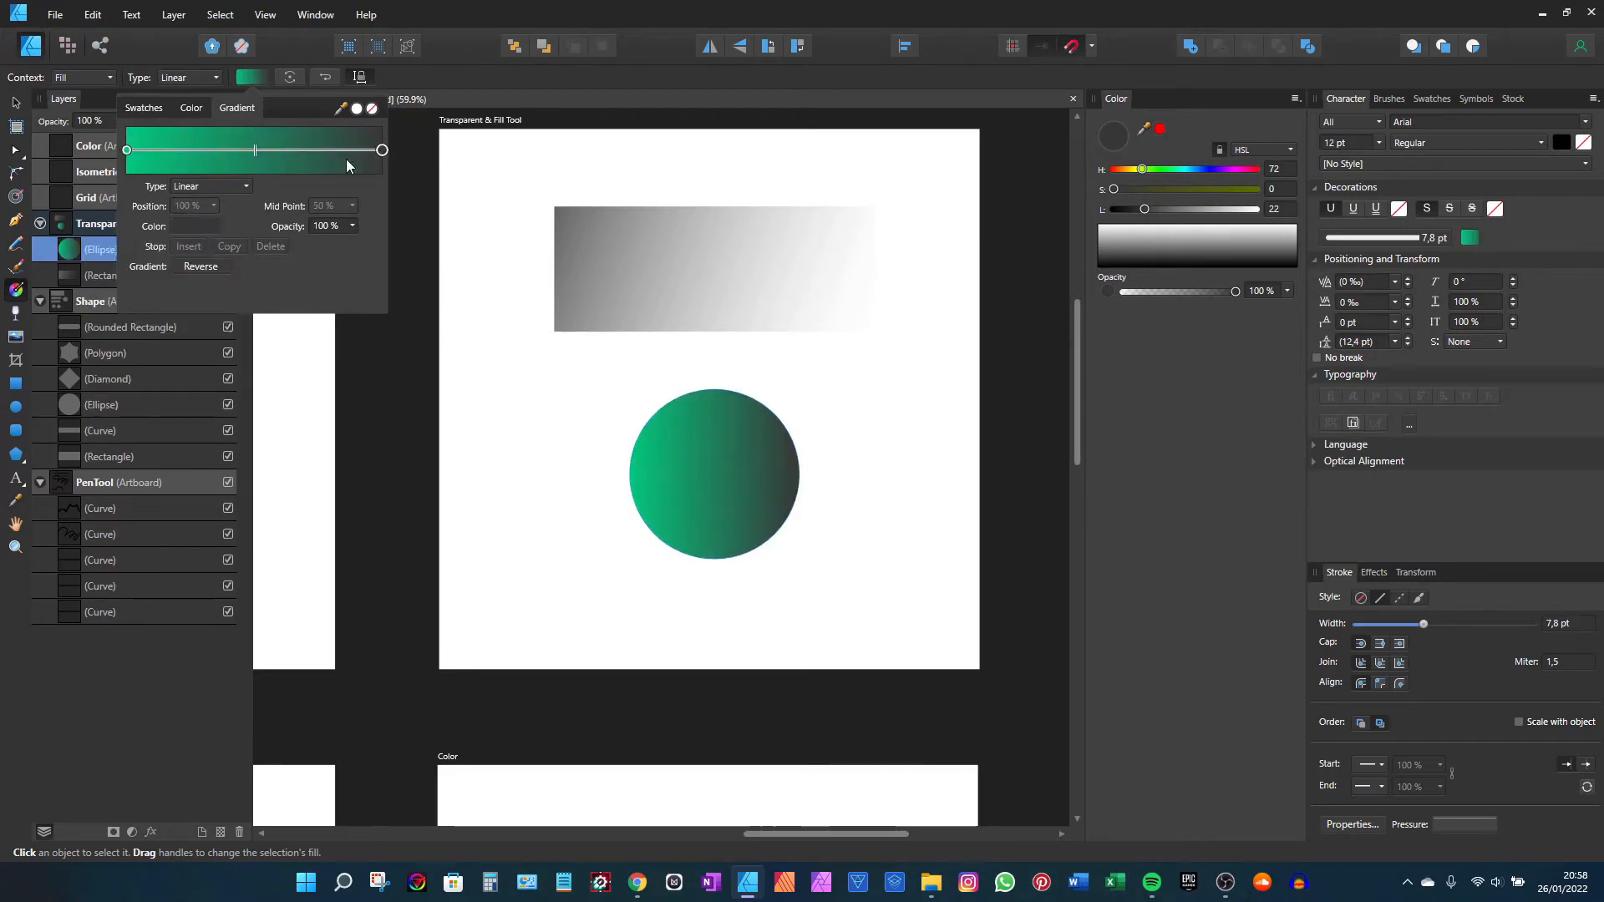
{"action": "left_click", "coordinate": [197, 224]}
{"action": "left_click_drag", "start_coordinate": [141, 282], "coordinate": [213, 280]}
{"action": "left_click", "coordinate": [273, 192]}
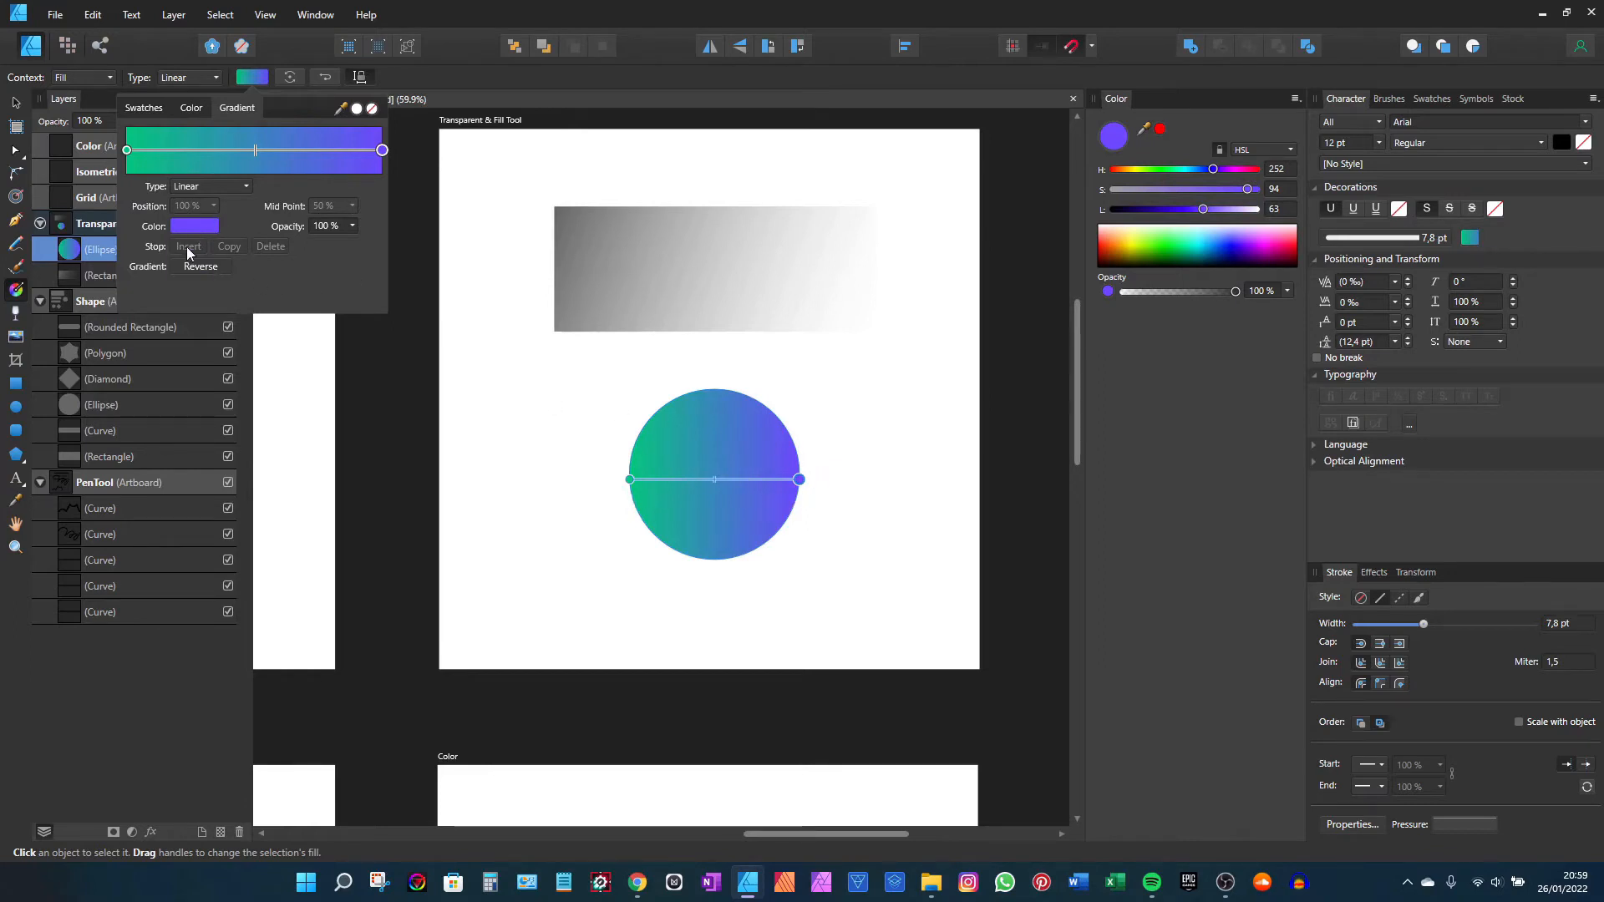
Step: Reverse the circle's fill gradient repeatedly, finish with green on its left side, and close the gradient settings
{"action": "left_click", "coordinate": [193, 269]}
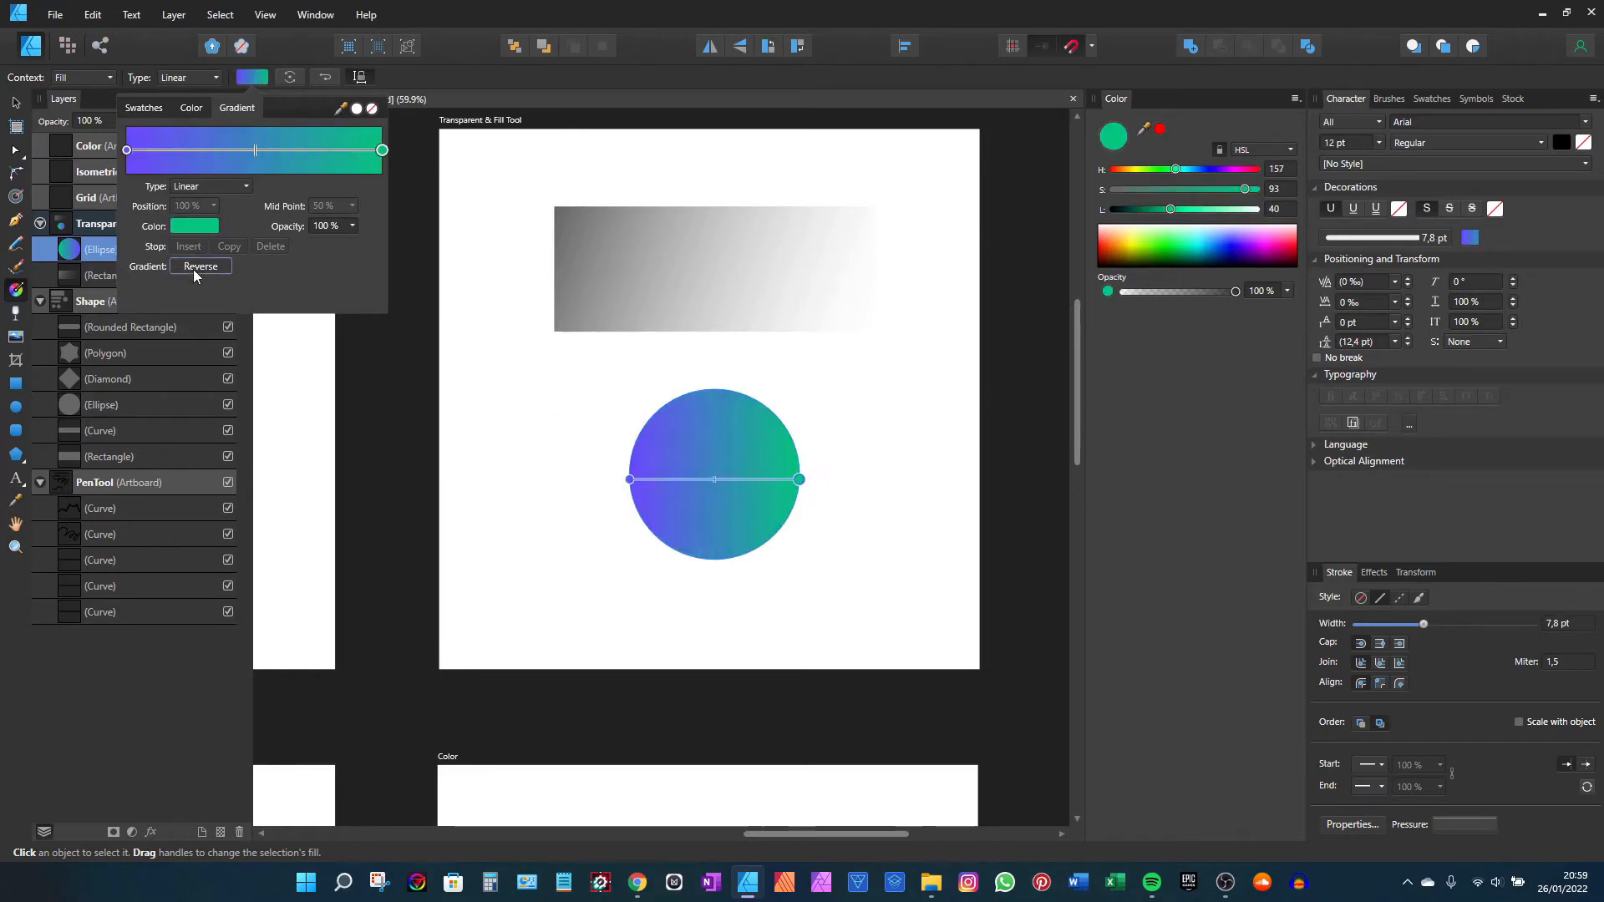
{"action": "left_click", "coordinate": [193, 269]}
{"action": "left_click", "coordinate": [194, 269]}
{"action": "left_click", "coordinate": [194, 269]}
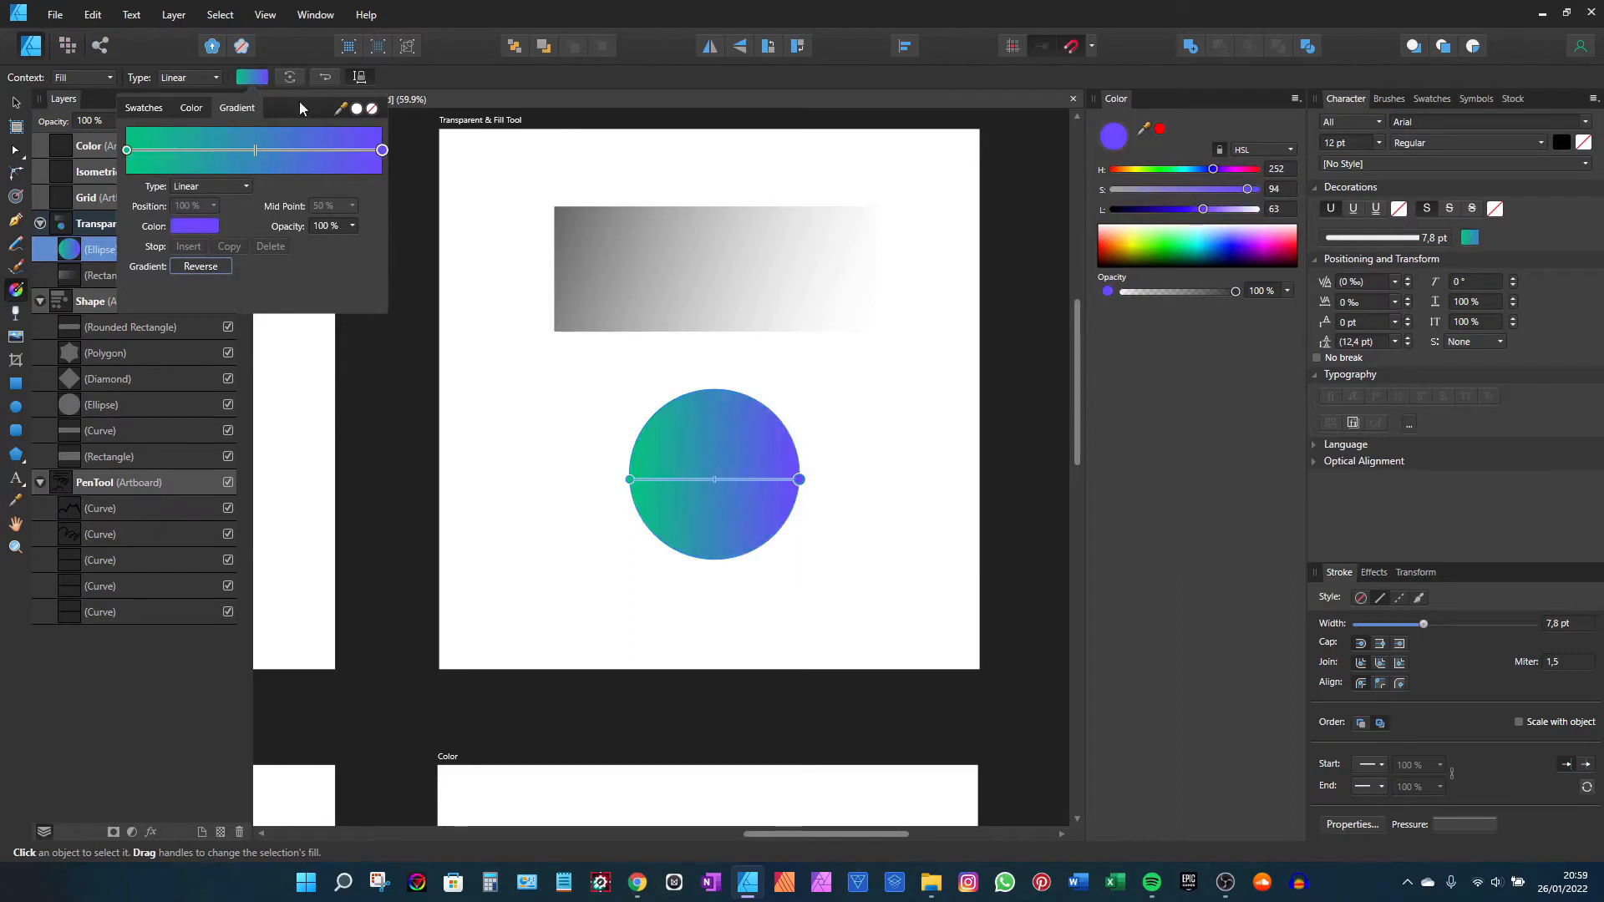
{"action": "left_click", "coordinate": [306, 44]}
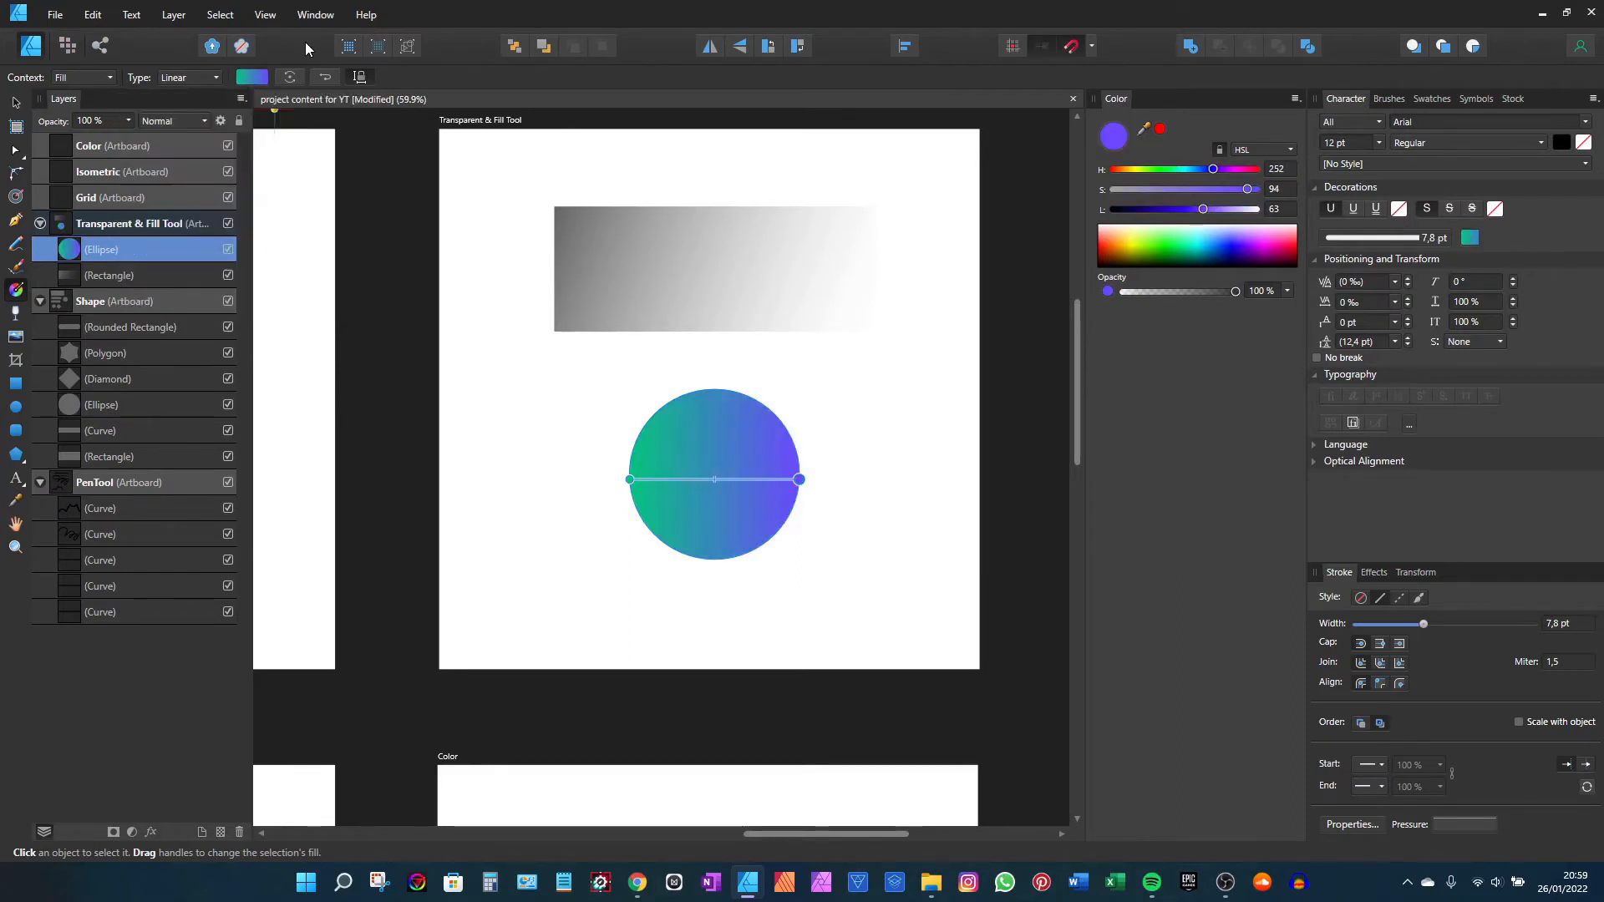
Step: Select the empty Grid artboard and turn on the grid display
{"action": "left_click_drag", "start_coordinate": [746, 427], "coordinate": [743, 442]}
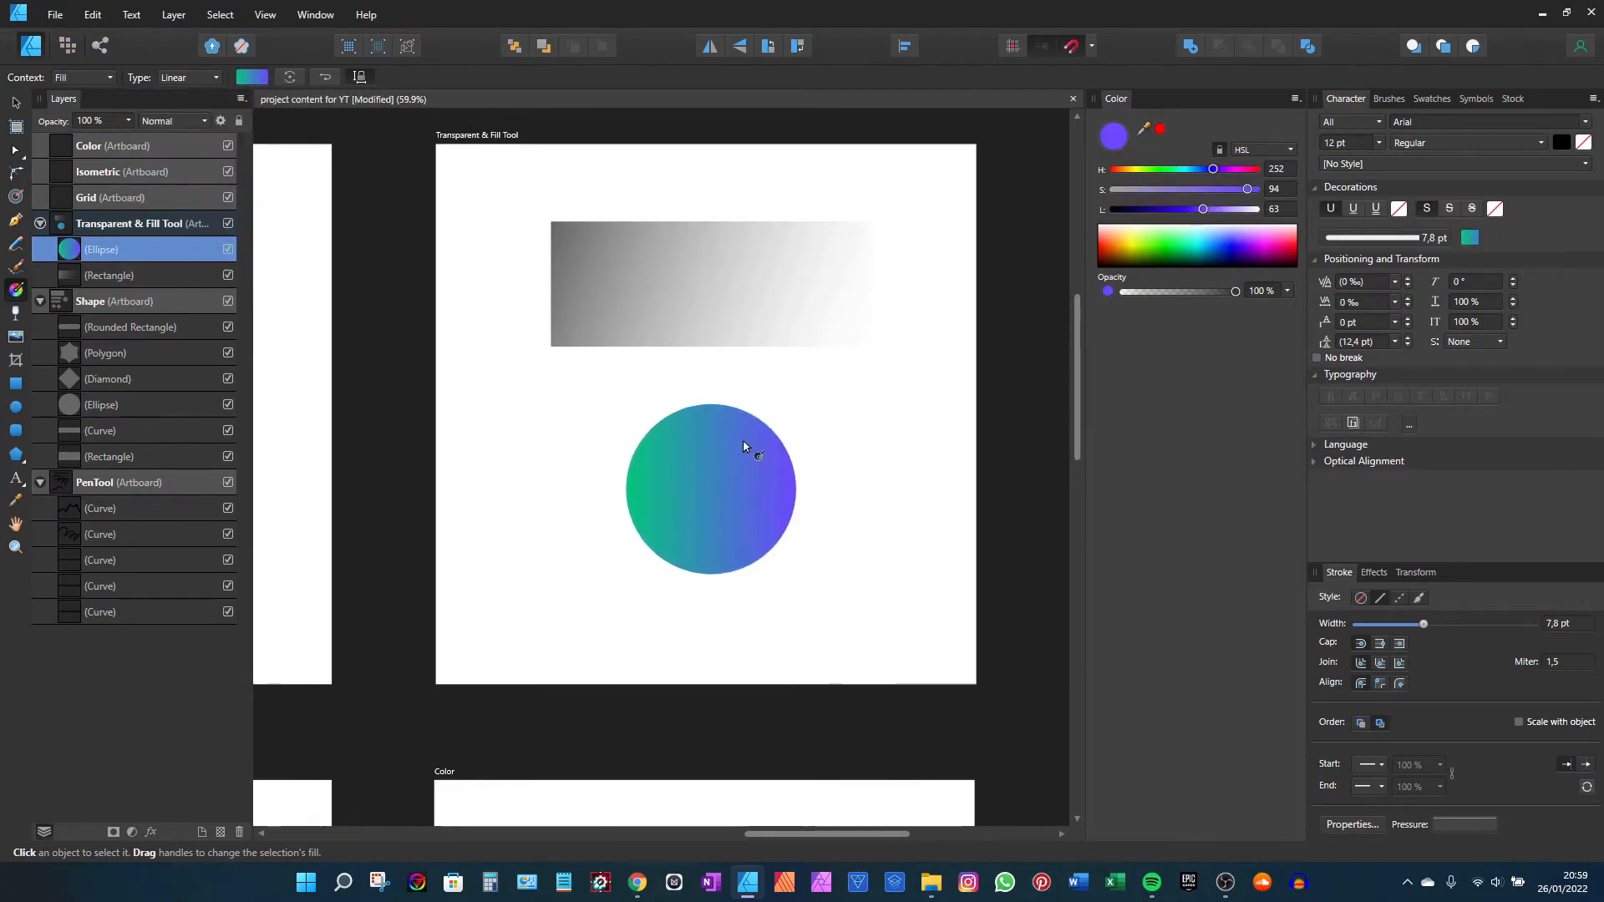
{"action": "left_click", "coordinate": [15, 104]}
{"action": "scroll", "coordinate": [573, 491], "scroll_direction": "down", "scroll_amount": 3}
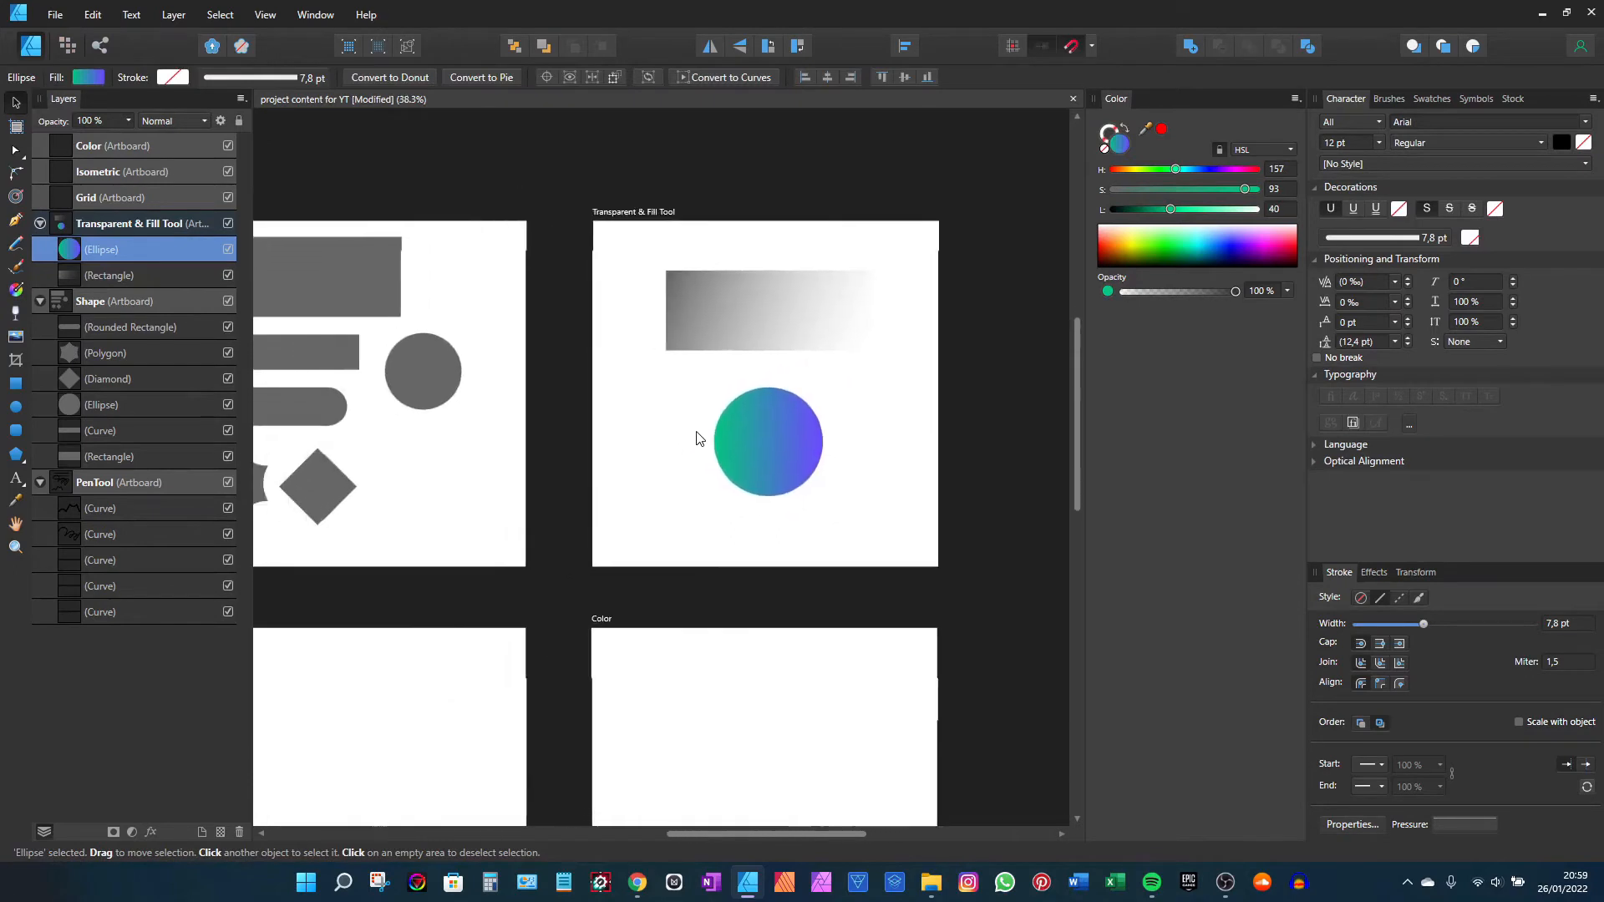
{"action": "left_click_drag", "start_coordinate": [700, 439], "coordinate": [920, 336]}
{"action": "left_click_drag", "start_coordinate": [496, 478], "coordinate": [877, 375]}
{"action": "scroll", "coordinate": [585, 367], "scroll_direction": "up", "scroll_amount": 1}
{"action": "mouse_move", "coordinate": [428, 452]}
{"action": "left_mouse_down"}
{"action": "mouse_move", "coordinate": [558, 378]}
{"action": "mouse_move", "coordinate": [606, 289]}
{"action": "mouse_move", "coordinate": [565, 261]}
{"action": "mouse_move", "coordinate": [566, 239]}
{"action": "left_mouse_up"}
{"action": "scroll", "coordinate": [592, 358], "scroll_direction": "up", "scroll_amount": 1}
{"action": "left_click", "coordinate": [435, 193]}
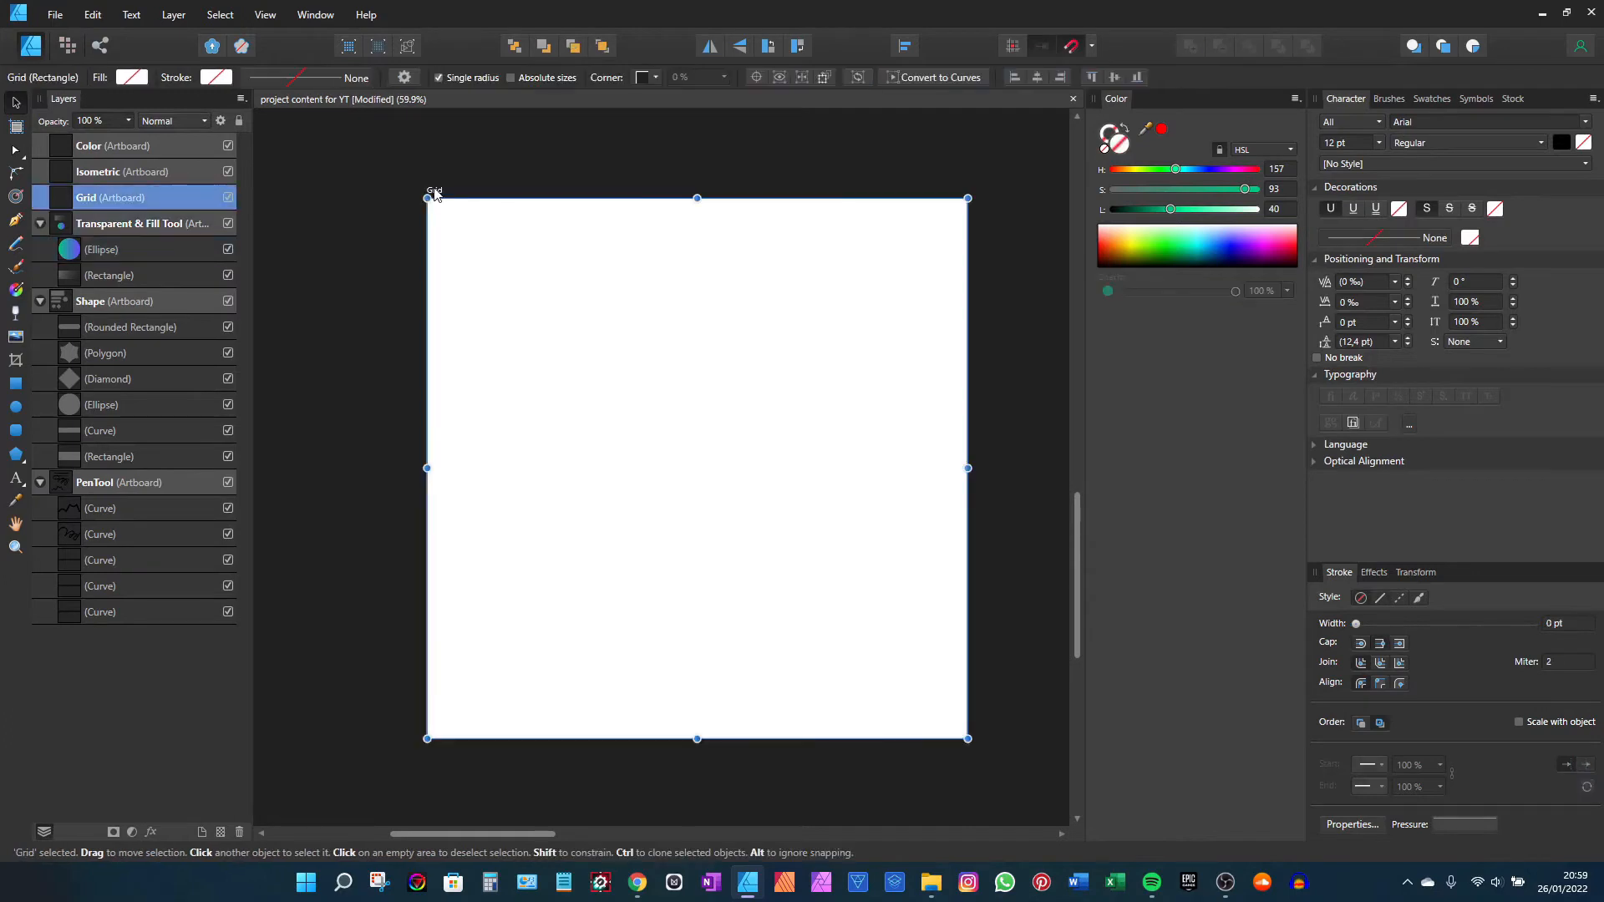
{"action": "left_click", "coordinate": [264, 15]}
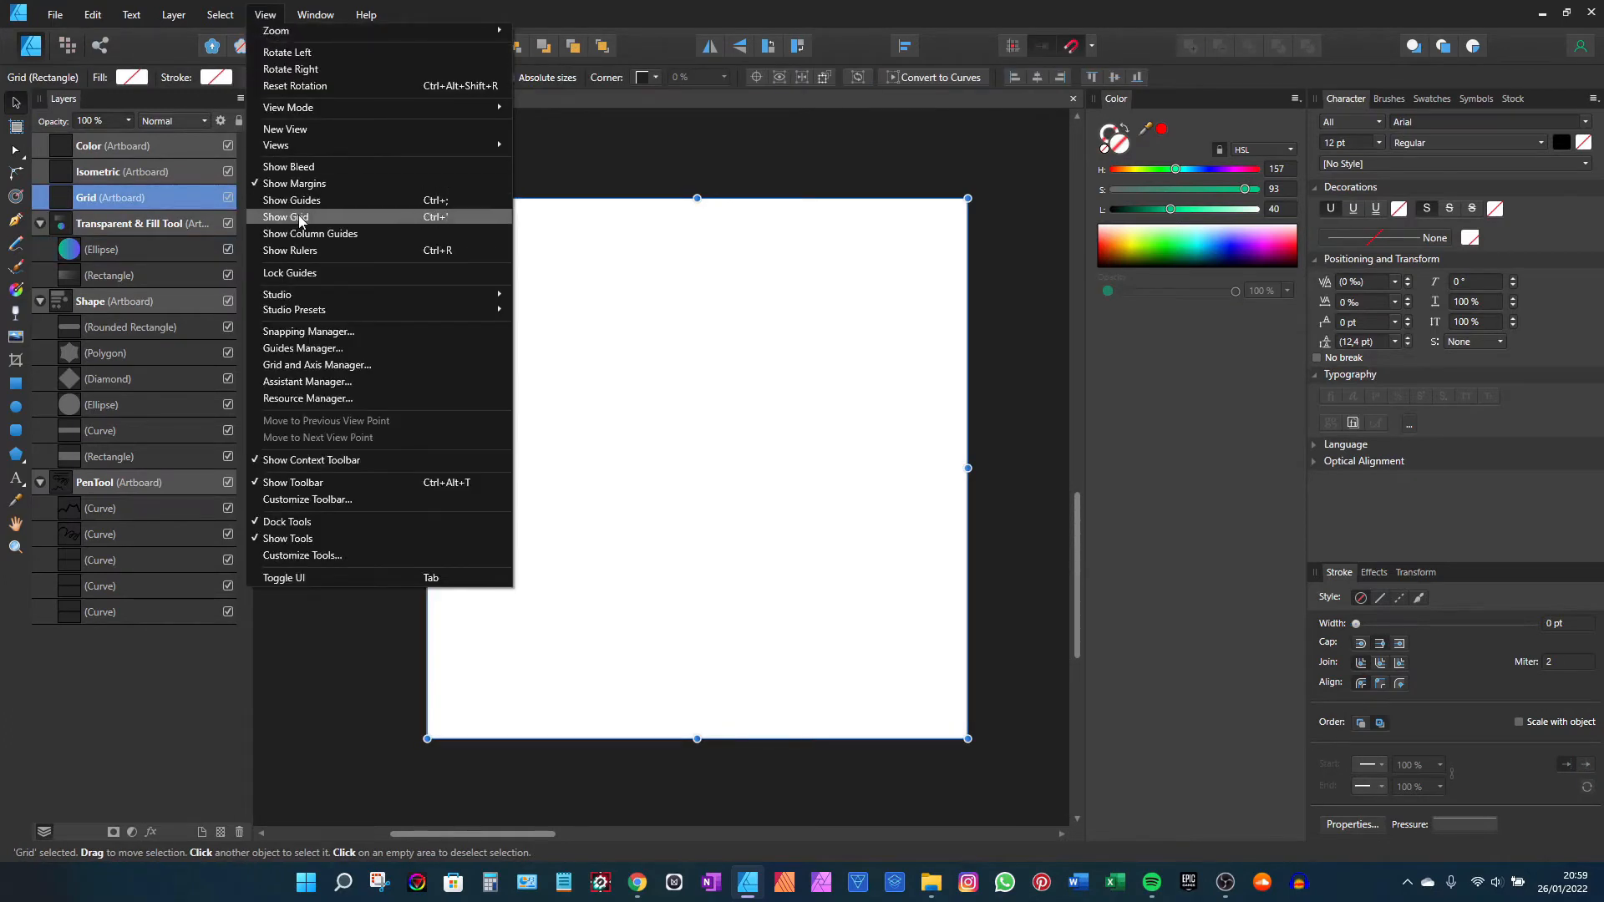
{"action": "left_click", "coordinate": [434, 222]}
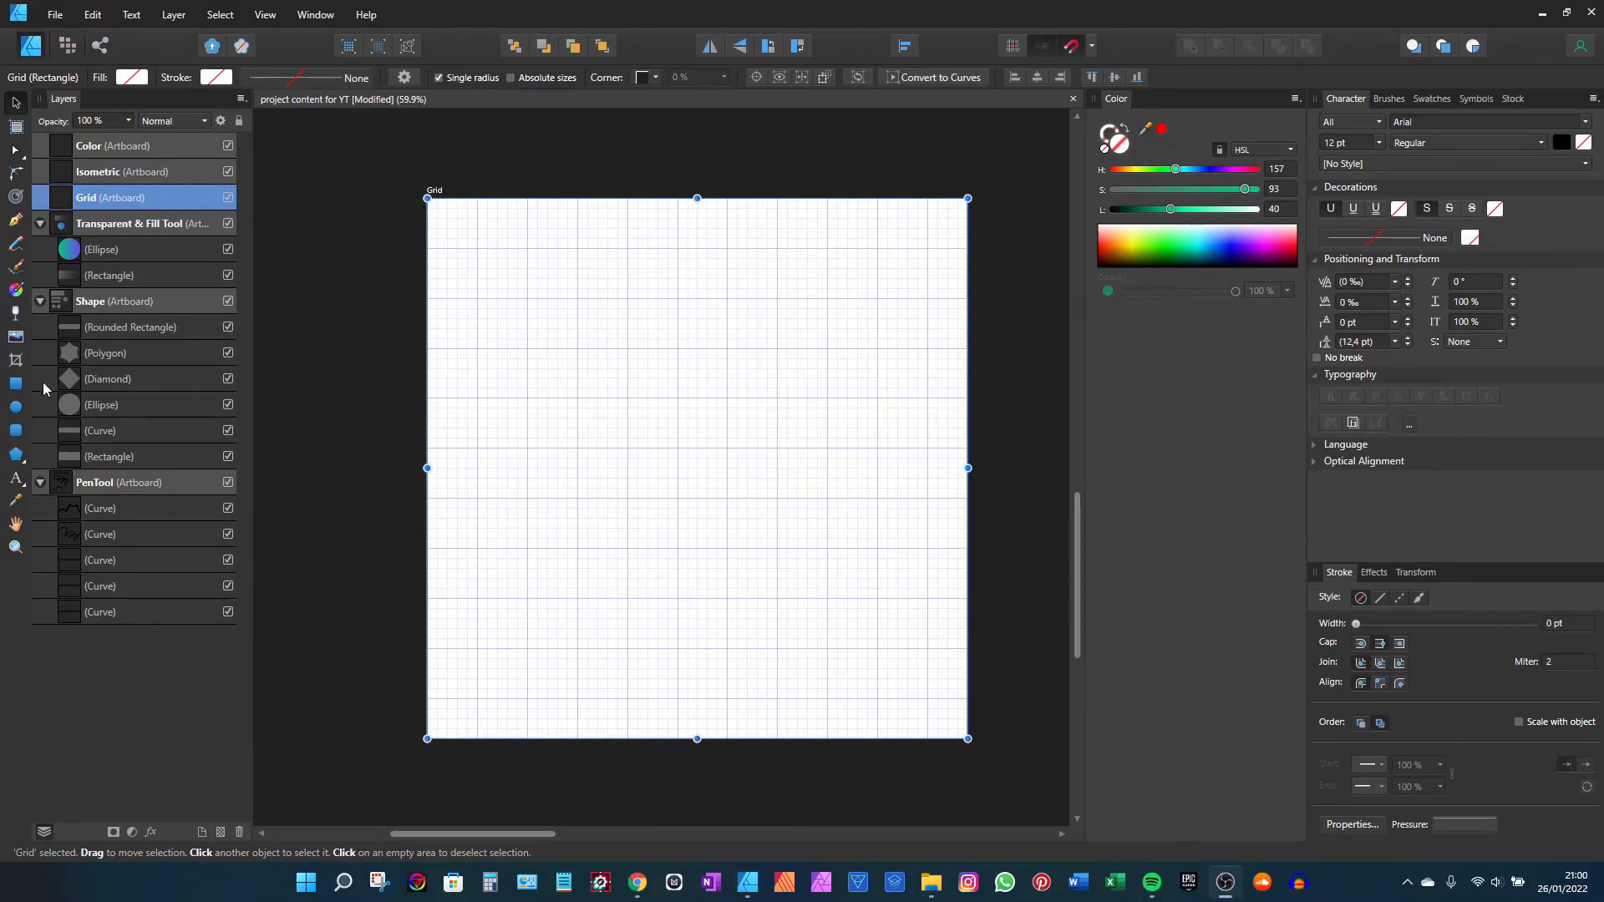
Step: Draw a square two major grid cells wide and three separate one-cell squares on the Grid artboard, aligned to the grid lines
{"action": "left_click", "coordinate": [17, 385]}
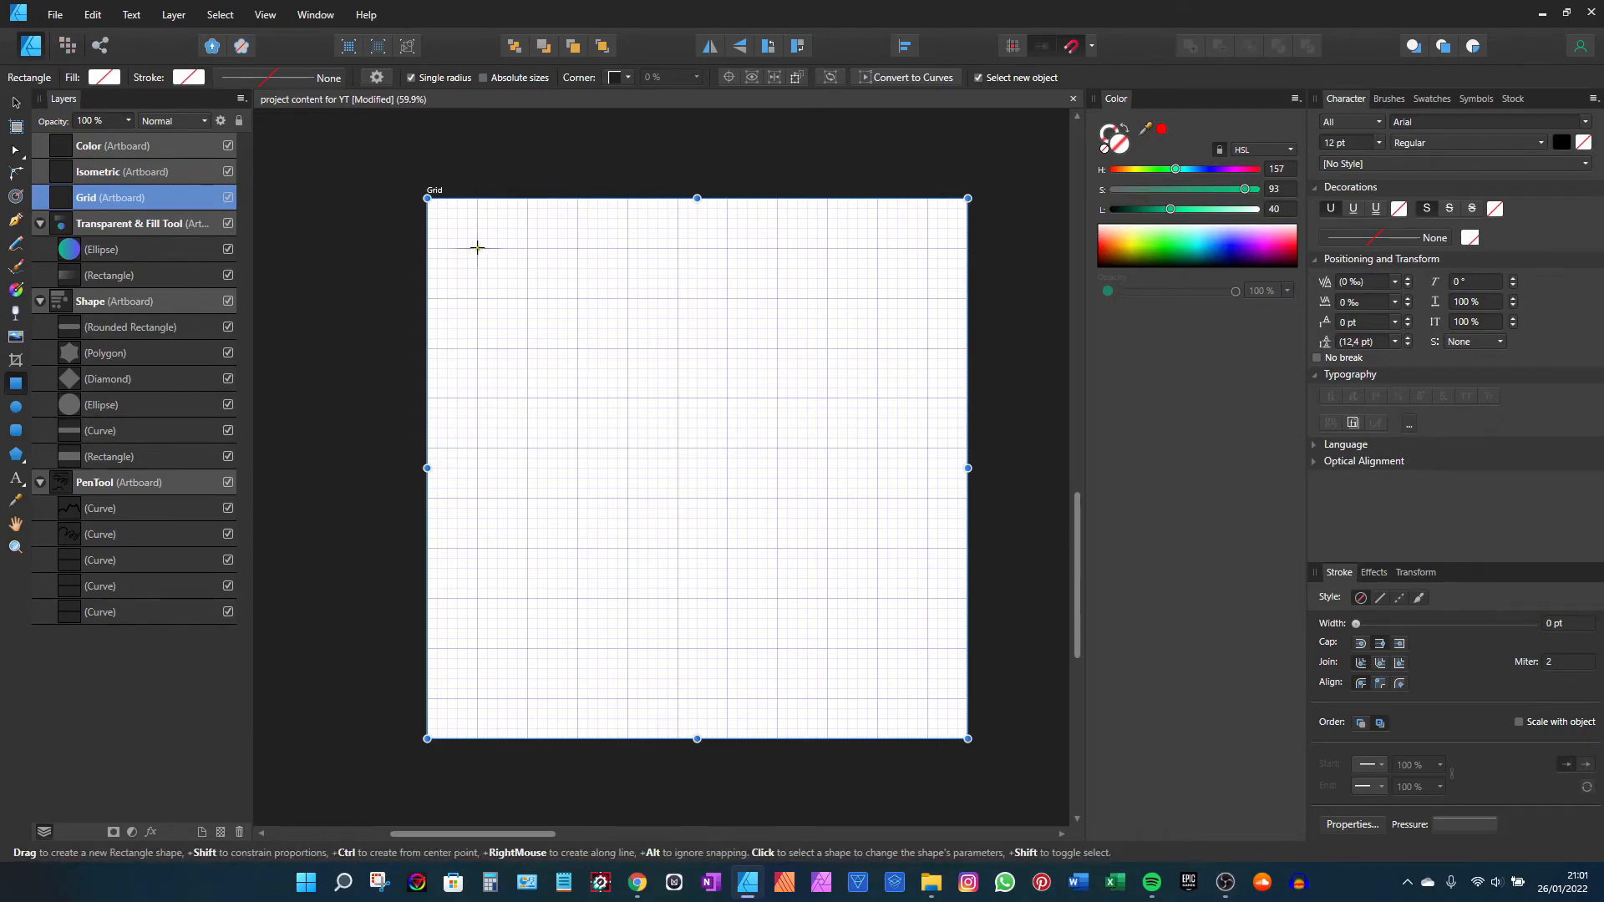
{"action": "left_click_drag", "start_coordinate": [477, 247], "coordinate": [678, 398]}
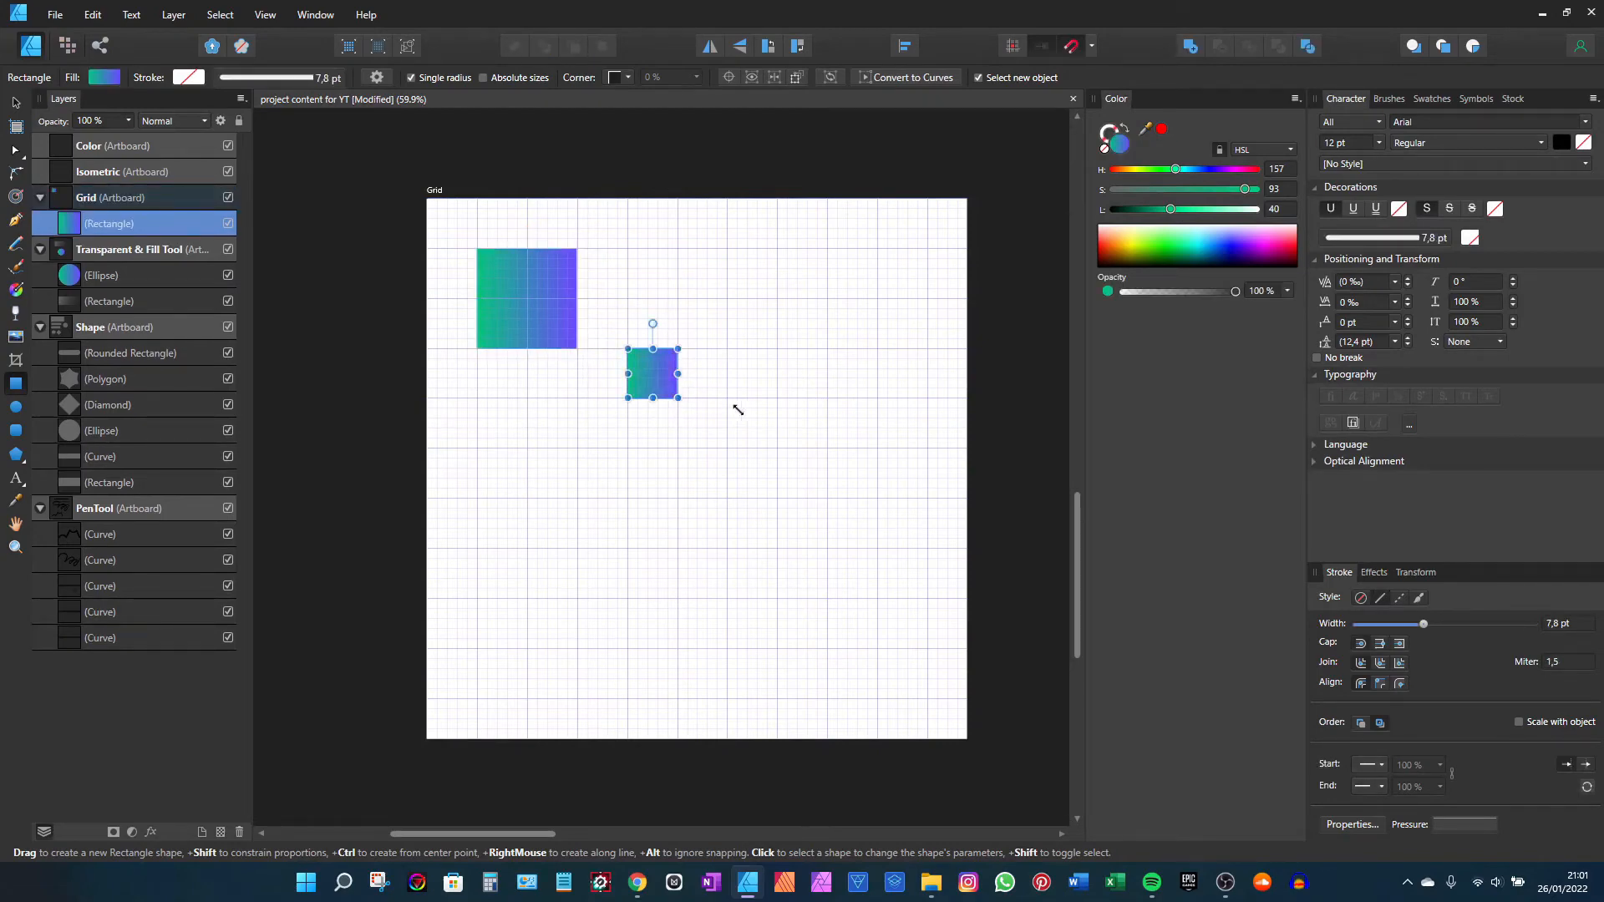
{"action": "left_click_drag", "start_coordinate": [728, 448], "coordinate": [677, 398]}
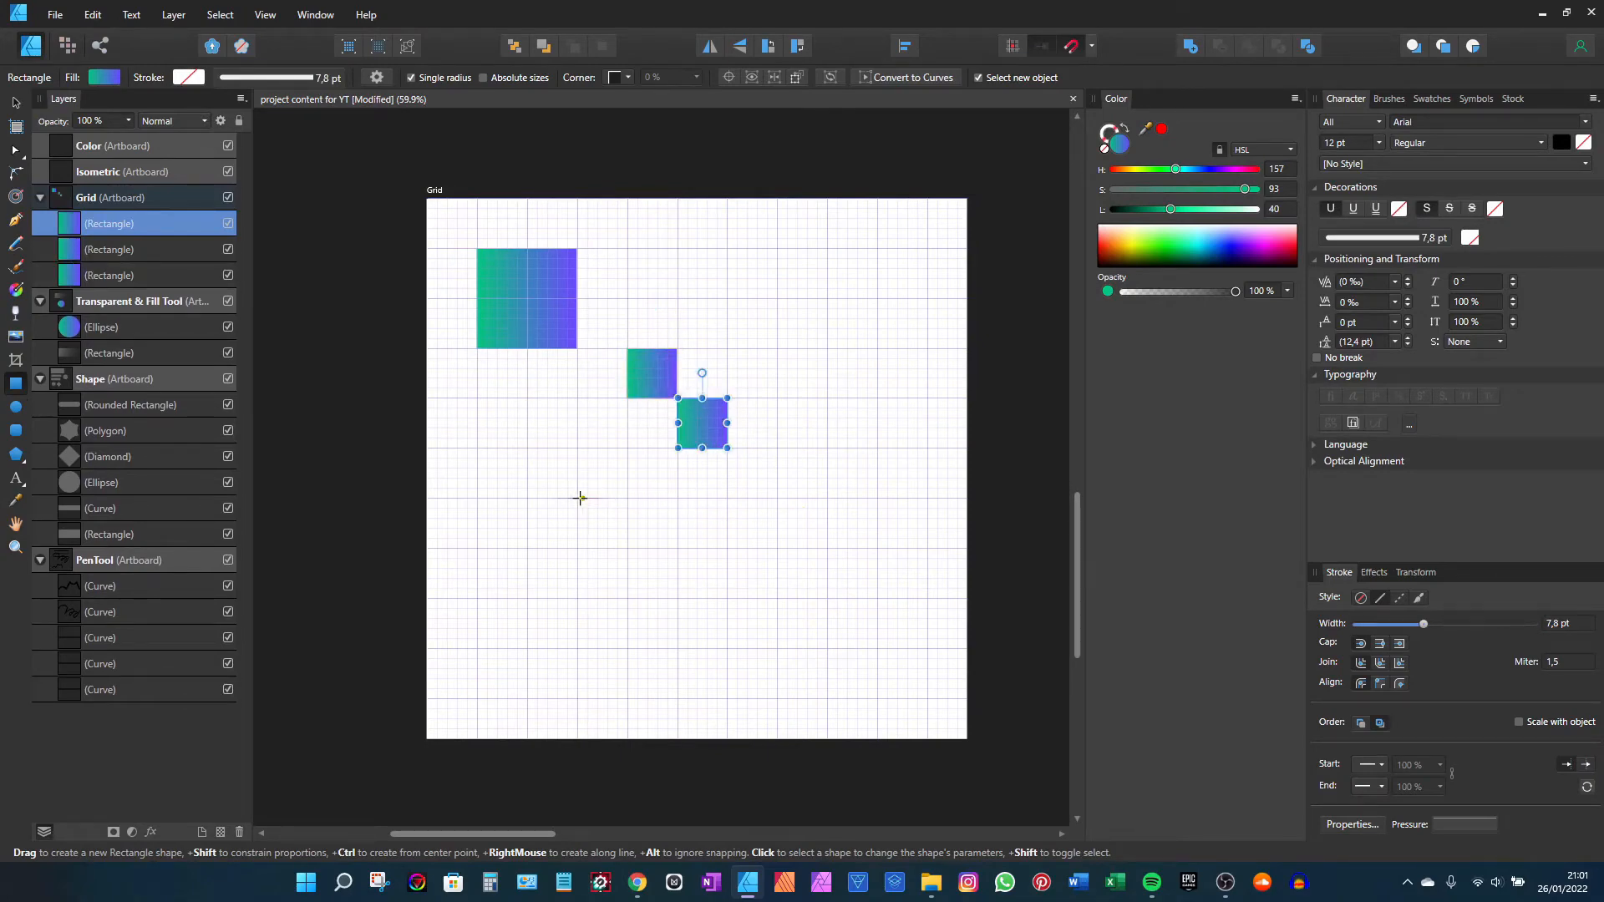
{"action": "left_click_drag", "start_coordinate": [577, 498], "coordinate": [628, 548]}
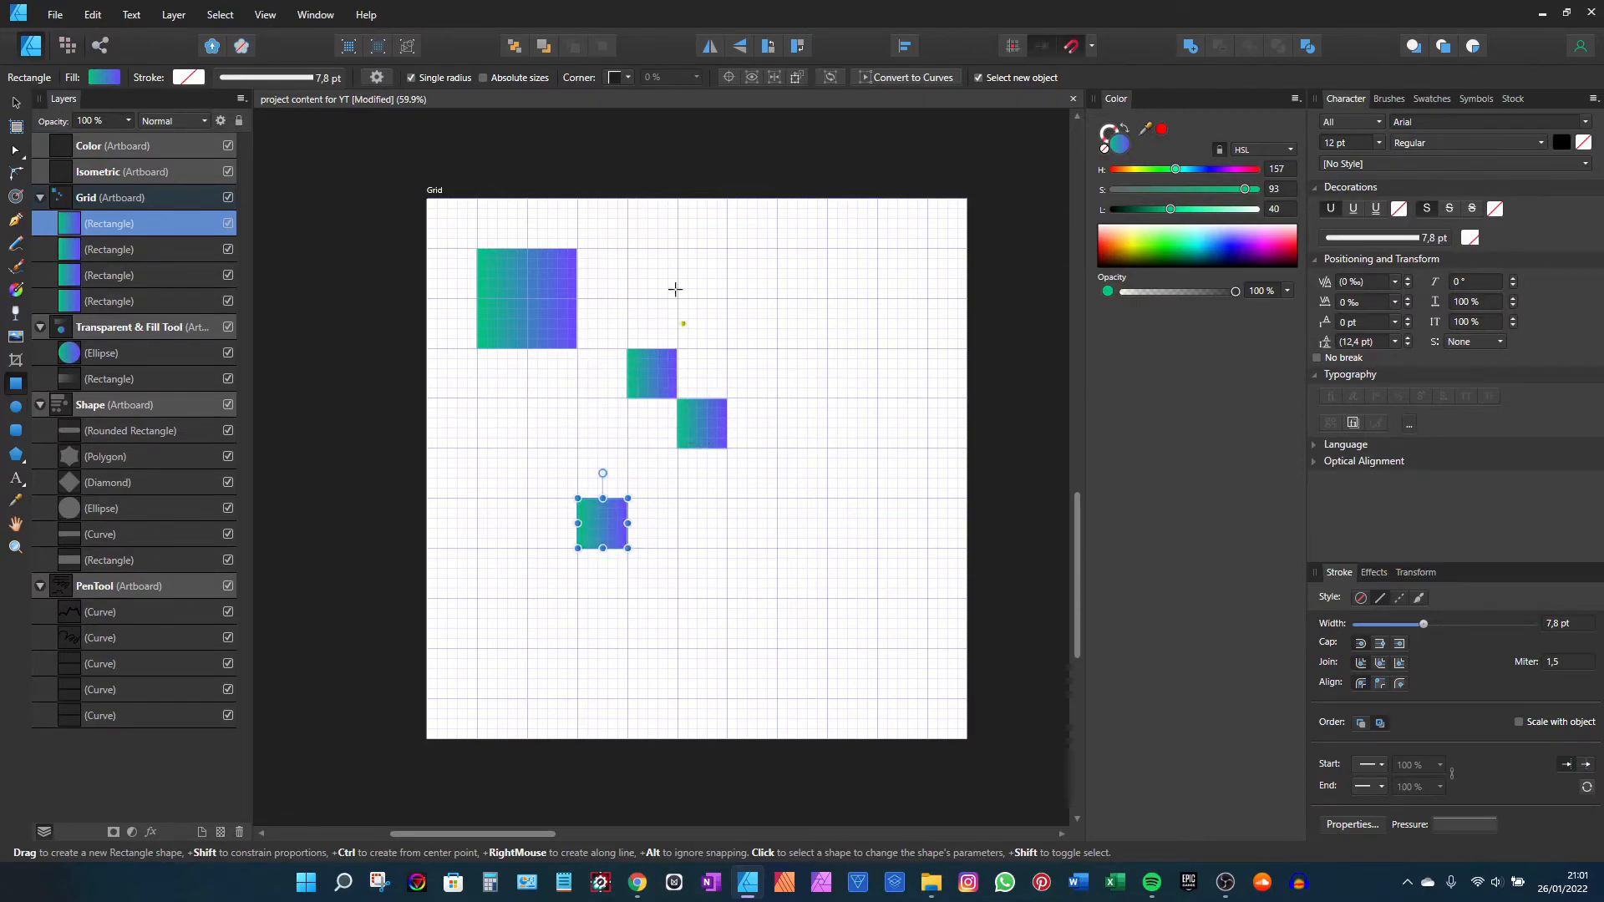
Step: Open the Grid and Axis Manager, set the grid mode to Advanced, and reposition the dialog to expose part of the artboard
{"action": "left_click", "coordinate": [265, 14]}
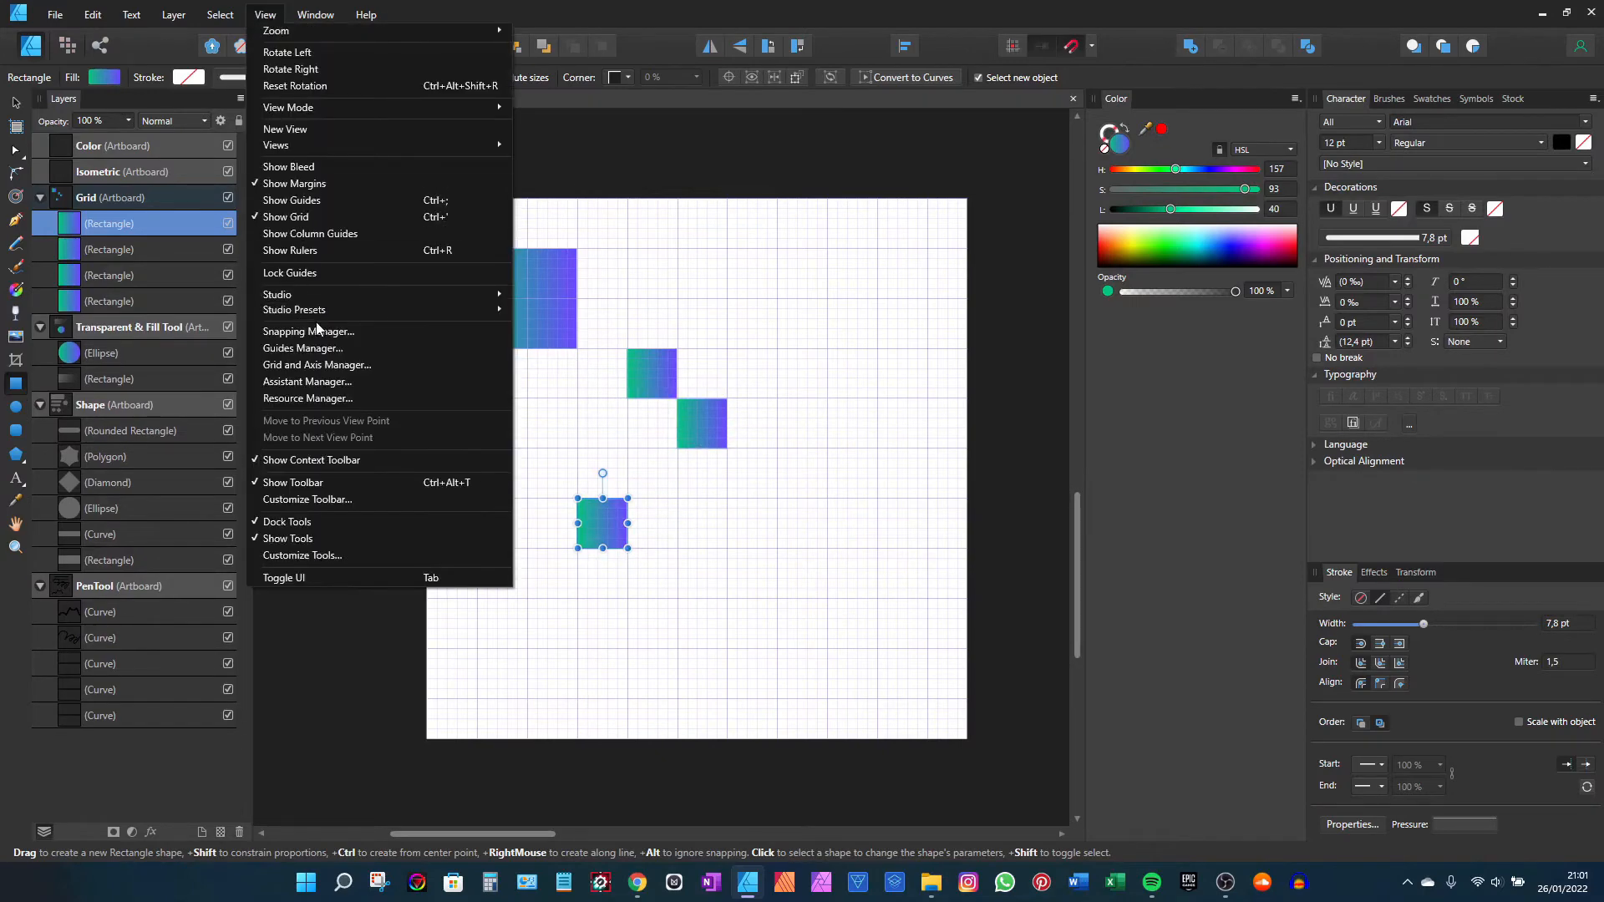
{"action": "left_click", "coordinate": [299, 366]}
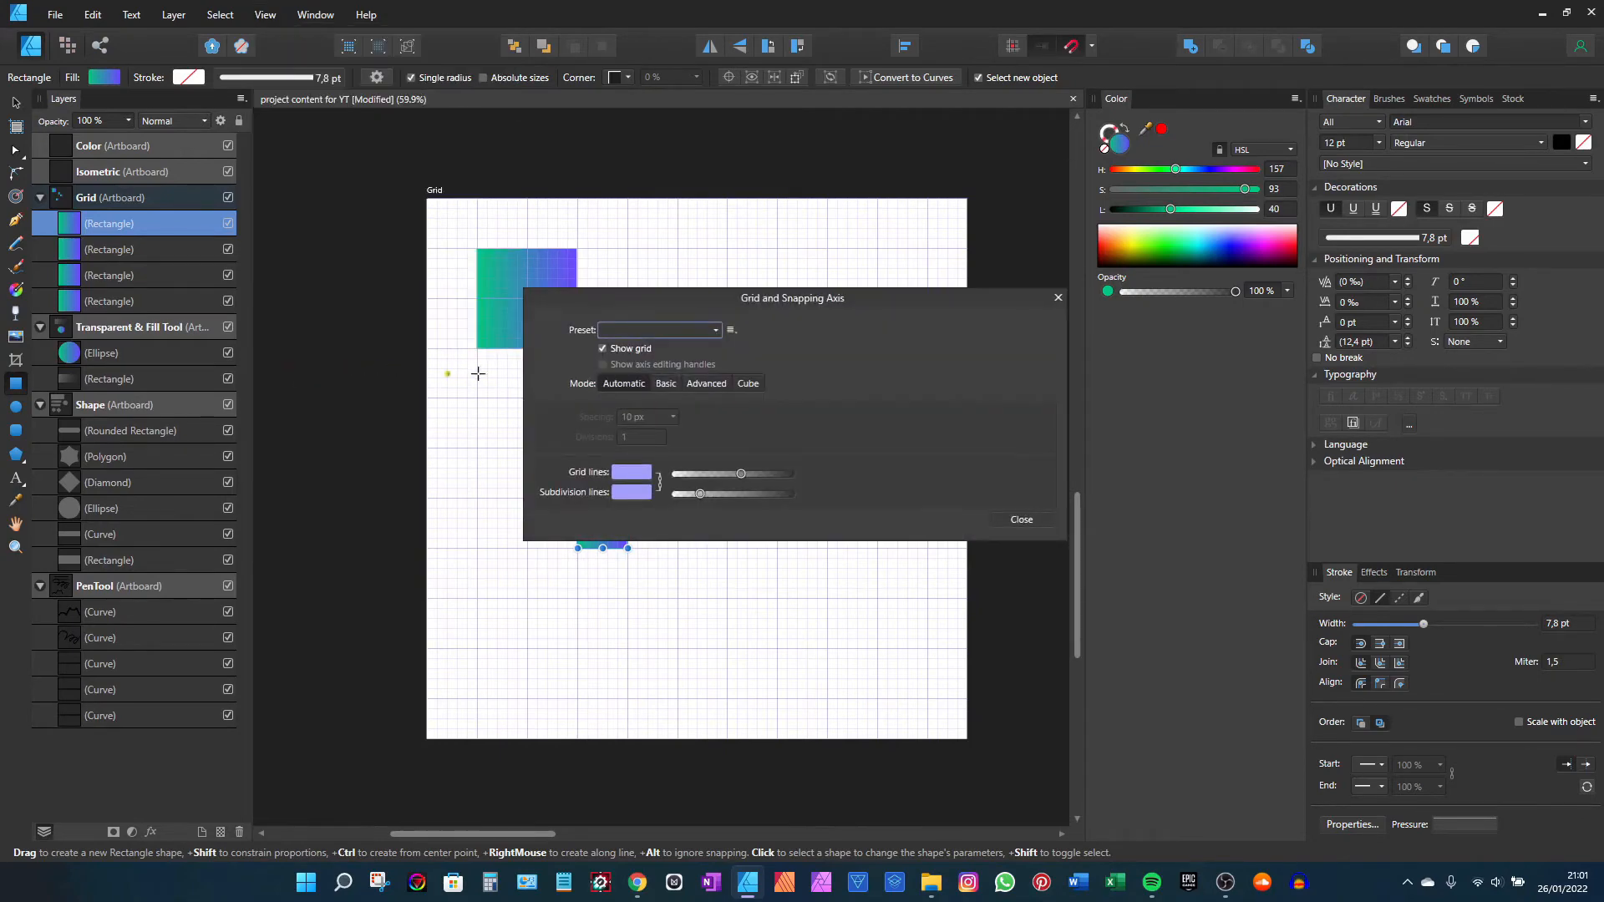
{"action": "left_click", "coordinate": [631, 384]}
{"action": "left_click", "coordinate": [666, 384]}
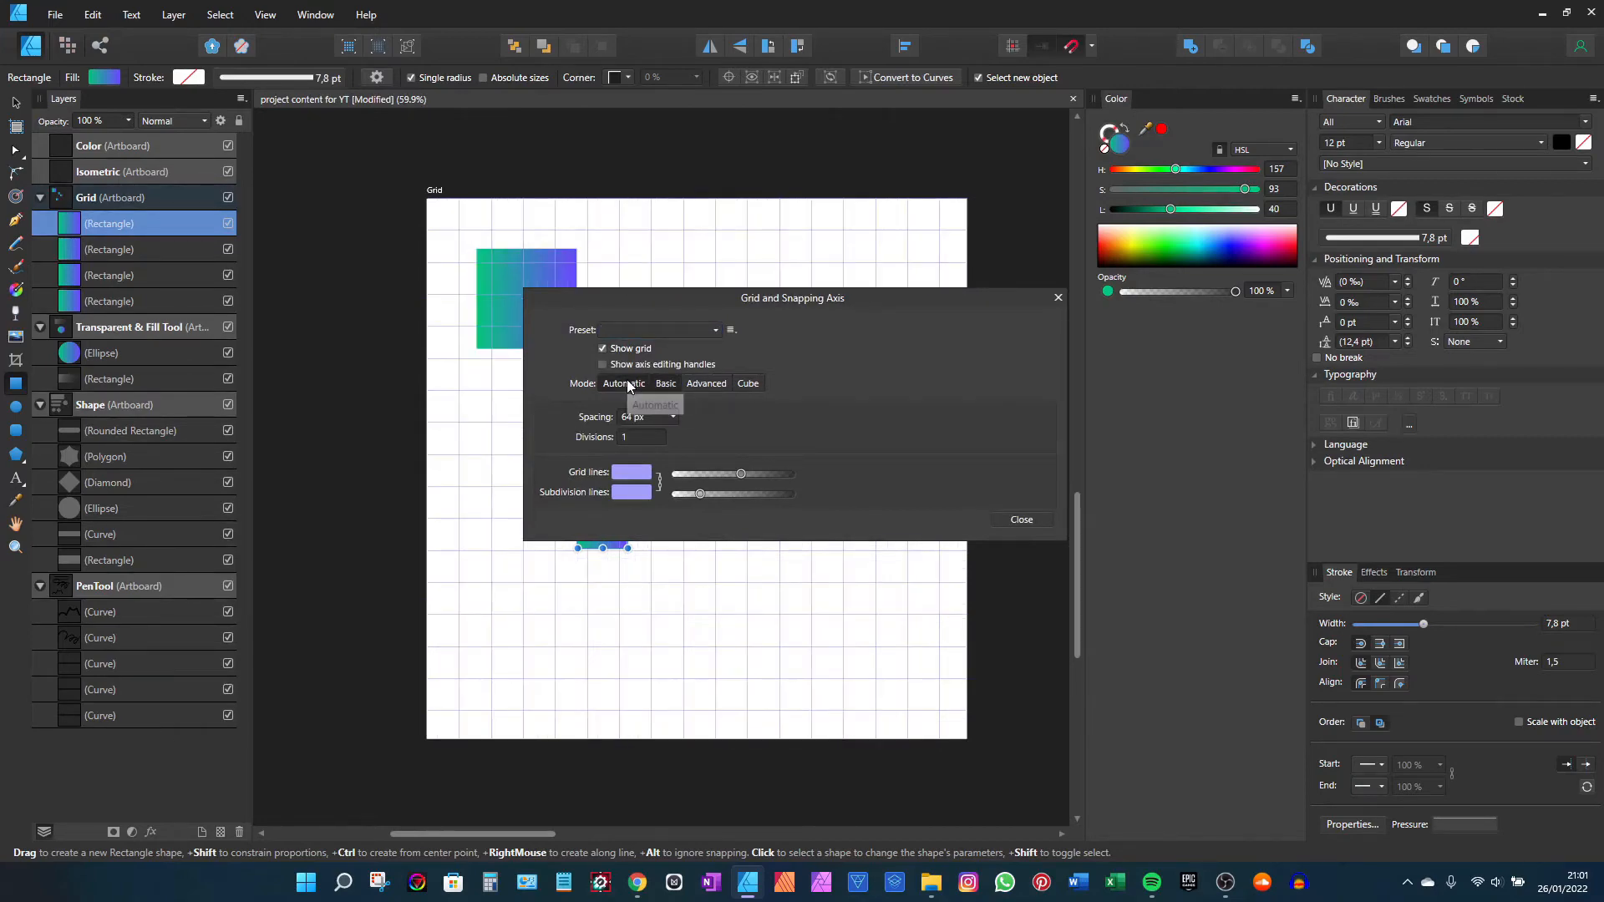
{"action": "left_click", "coordinate": [705, 384]}
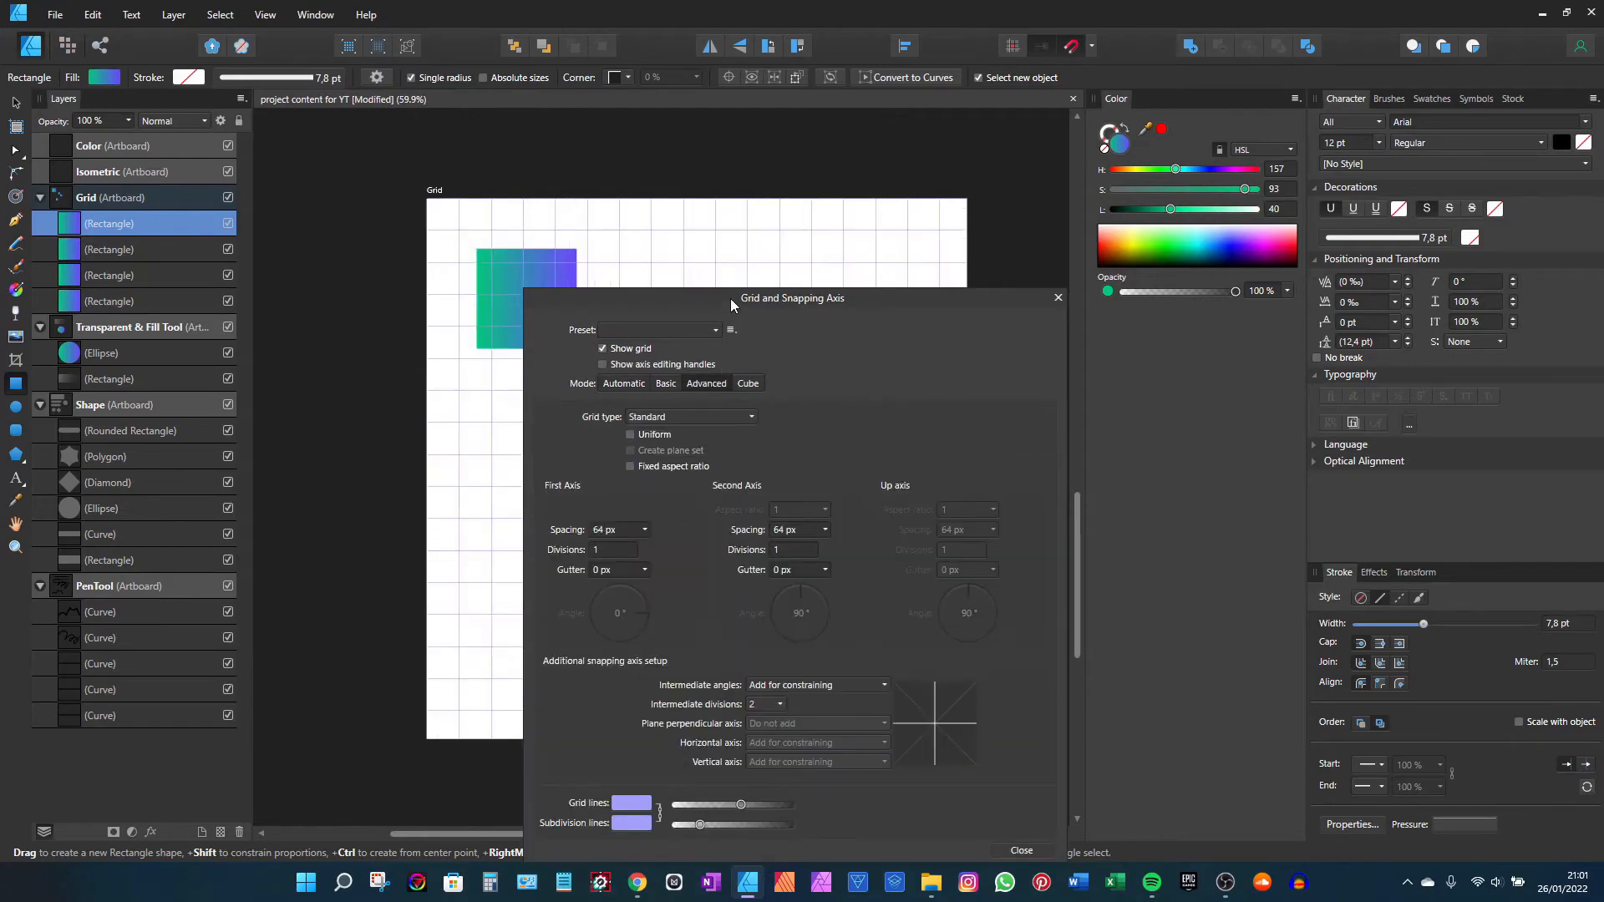
{"action": "left_click_drag", "start_coordinate": [730, 299], "coordinate": [678, 167]}
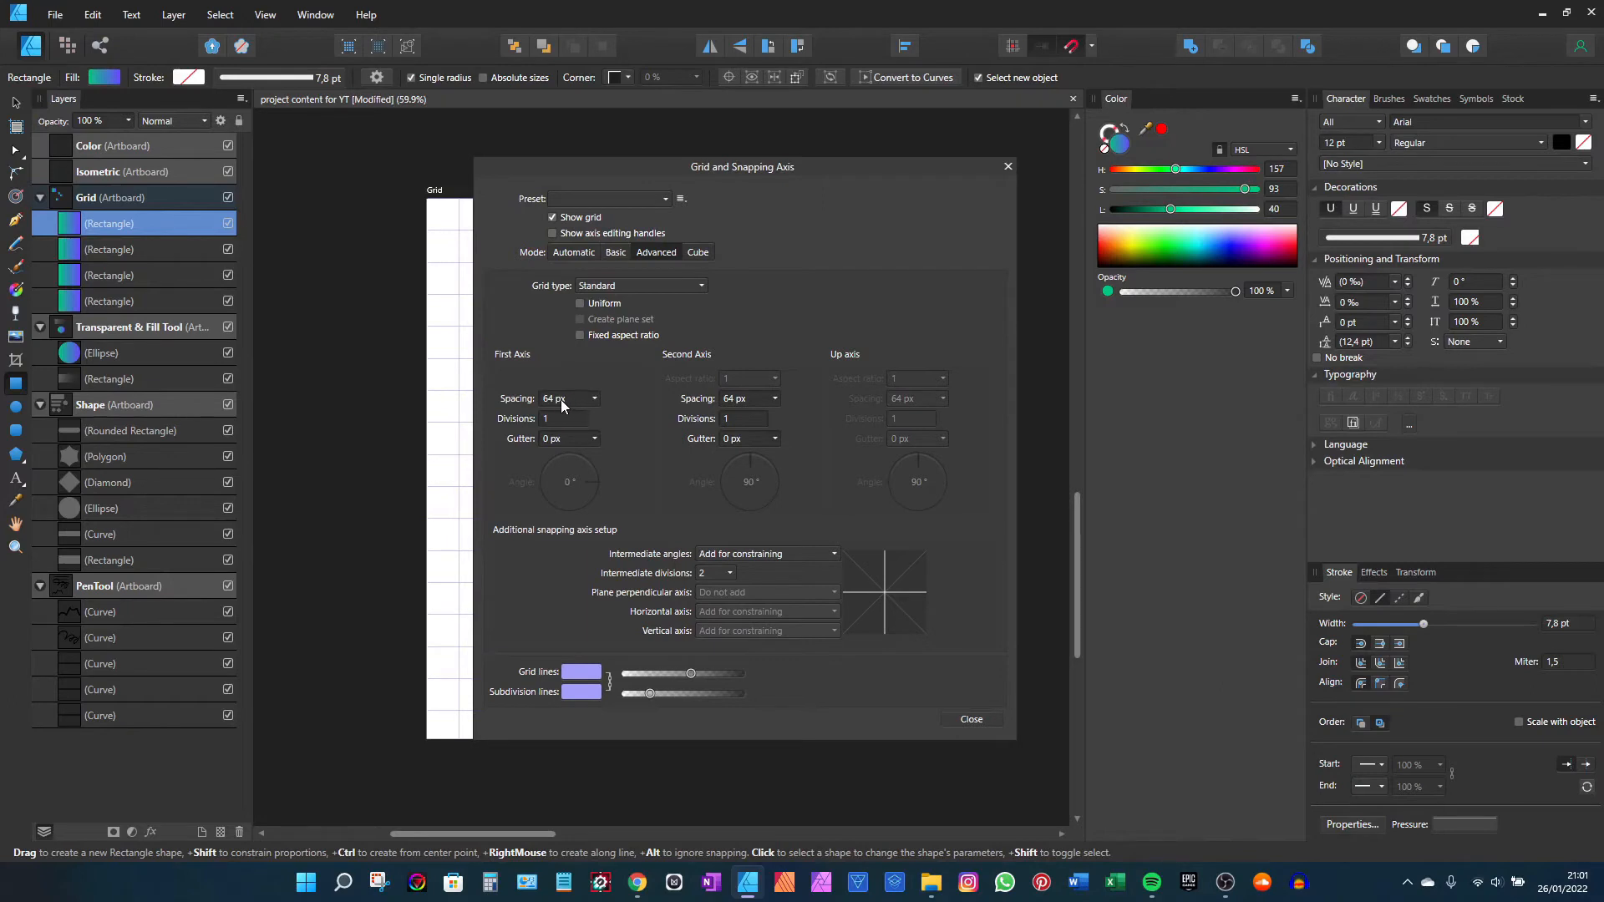
{"action": "left_click_drag", "start_coordinate": [635, 165], "coordinate": [751, 158]}
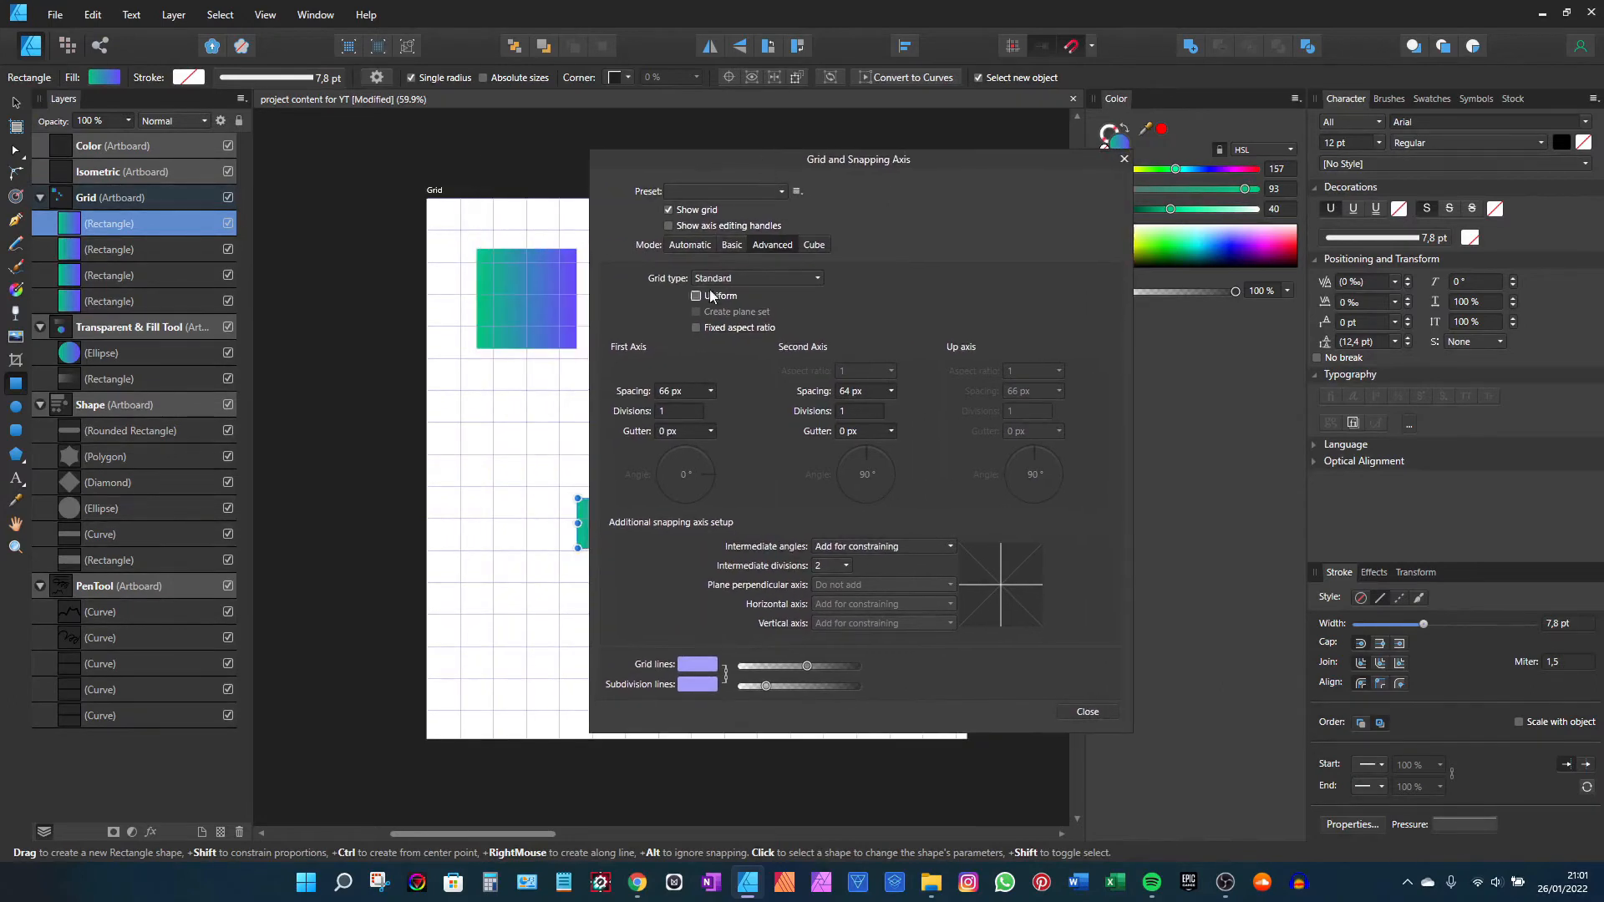
Step: Try a first-axis spacing of 79 px and 5 divisions, restoring them to 64 px and 1 division
{"action": "scroll", "coordinate": [675, 398], "scroll_direction": "up", "scroll_amount": 8}
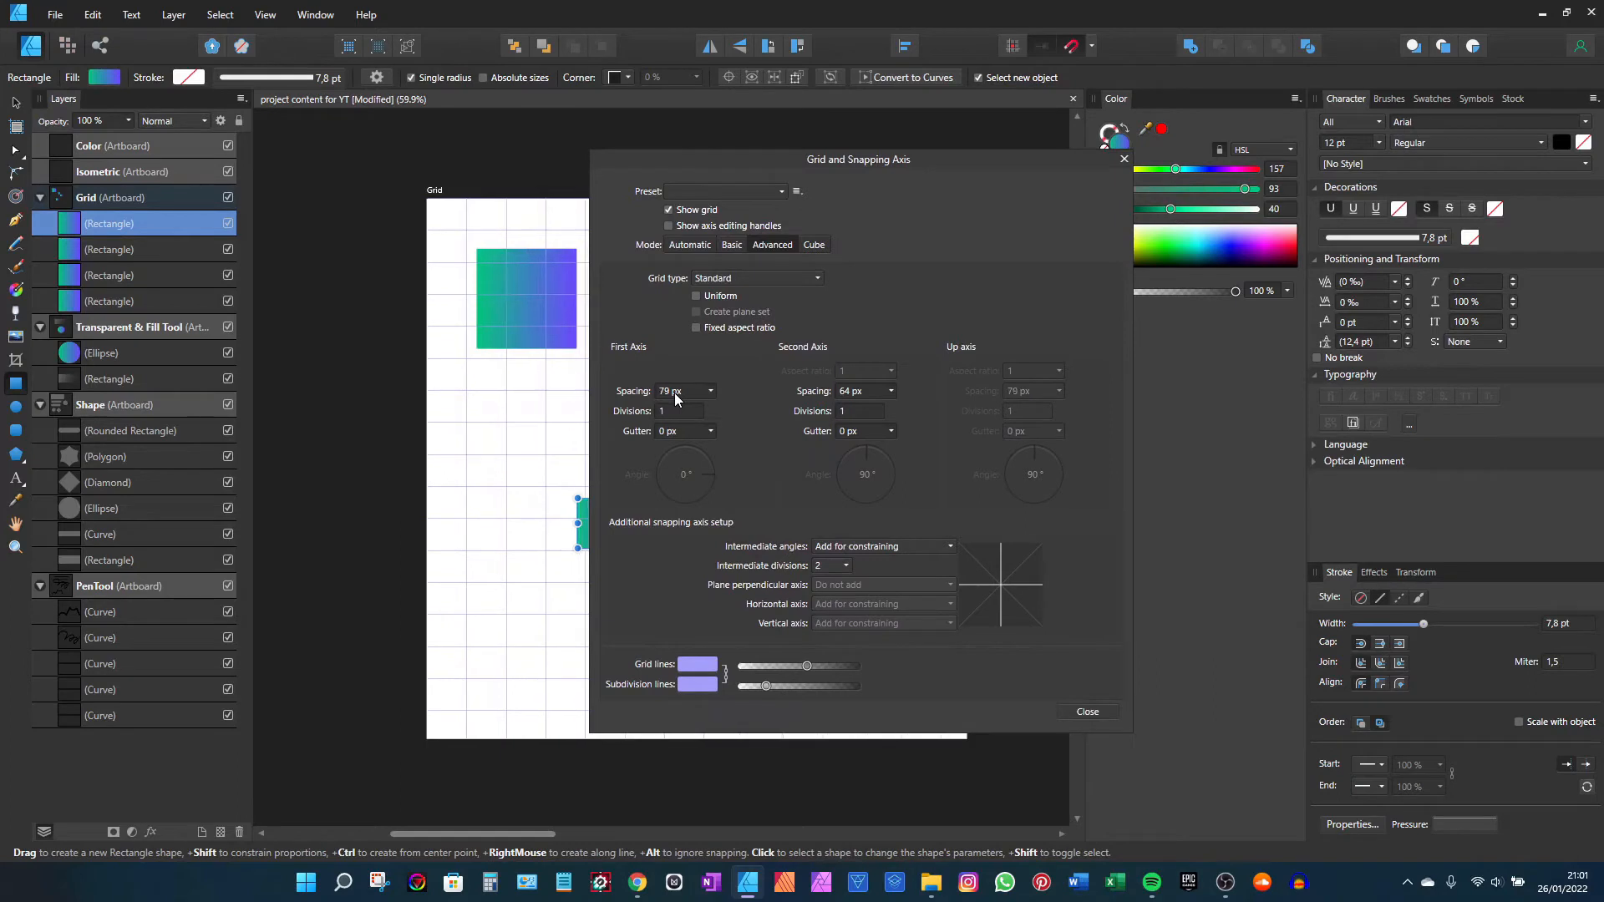
{"action": "scroll", "coordinate": [675, 397], "scroll_direction": "down", "scroll_amount": 10}
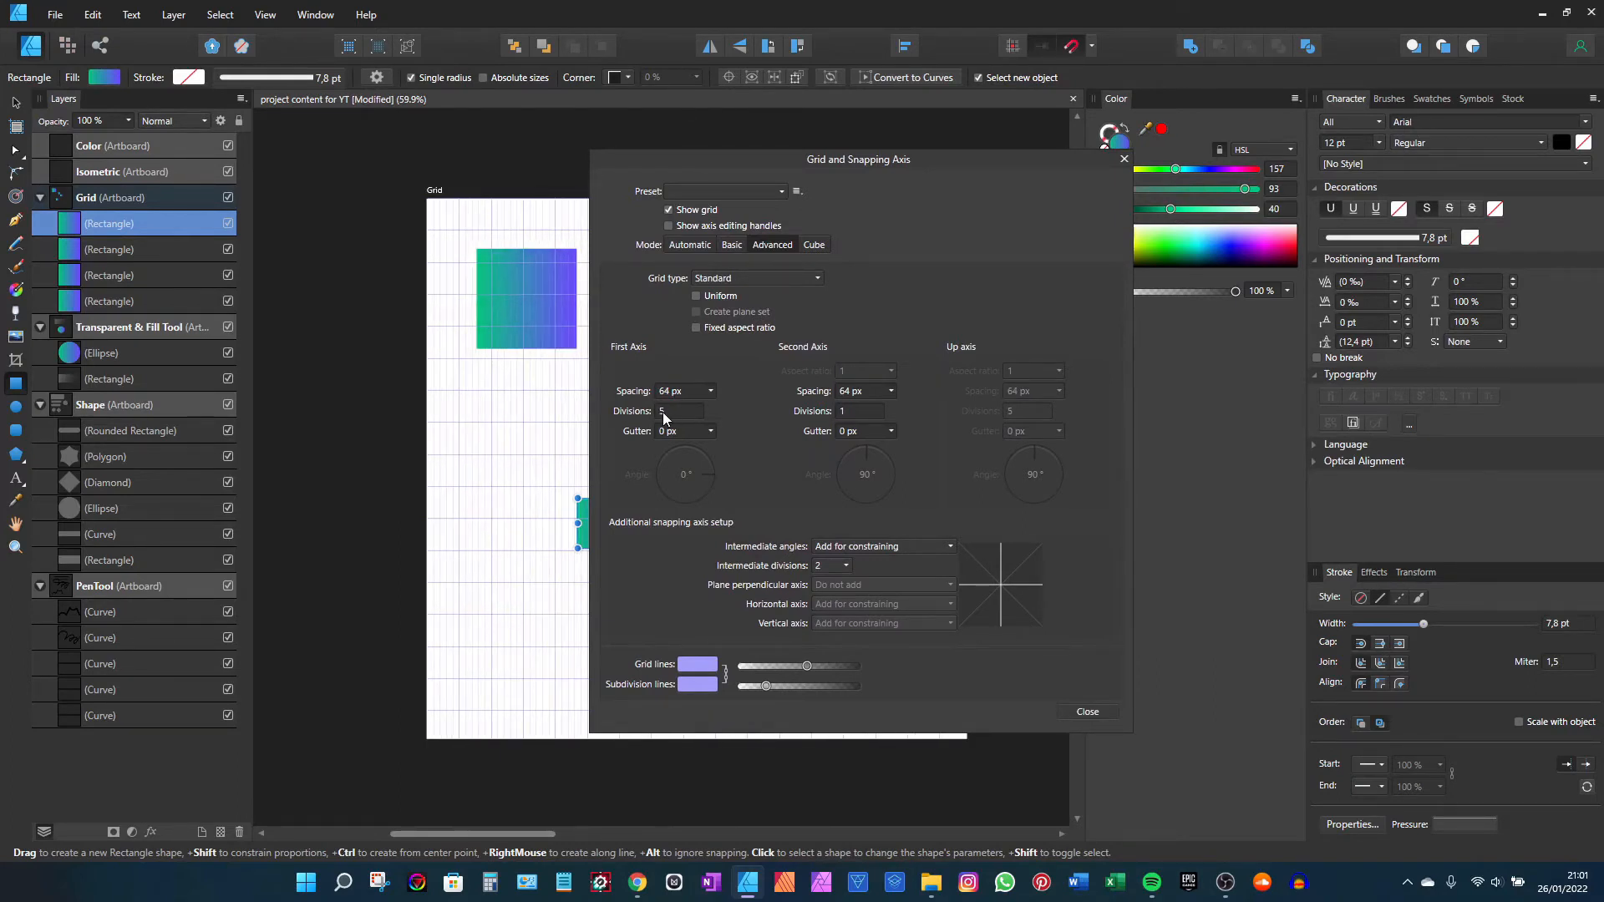
{"action": "scroll", "coordinate": [508, 448], "scroll_direction": "up", "scroll_amount": 5, "text": "ctrl"}
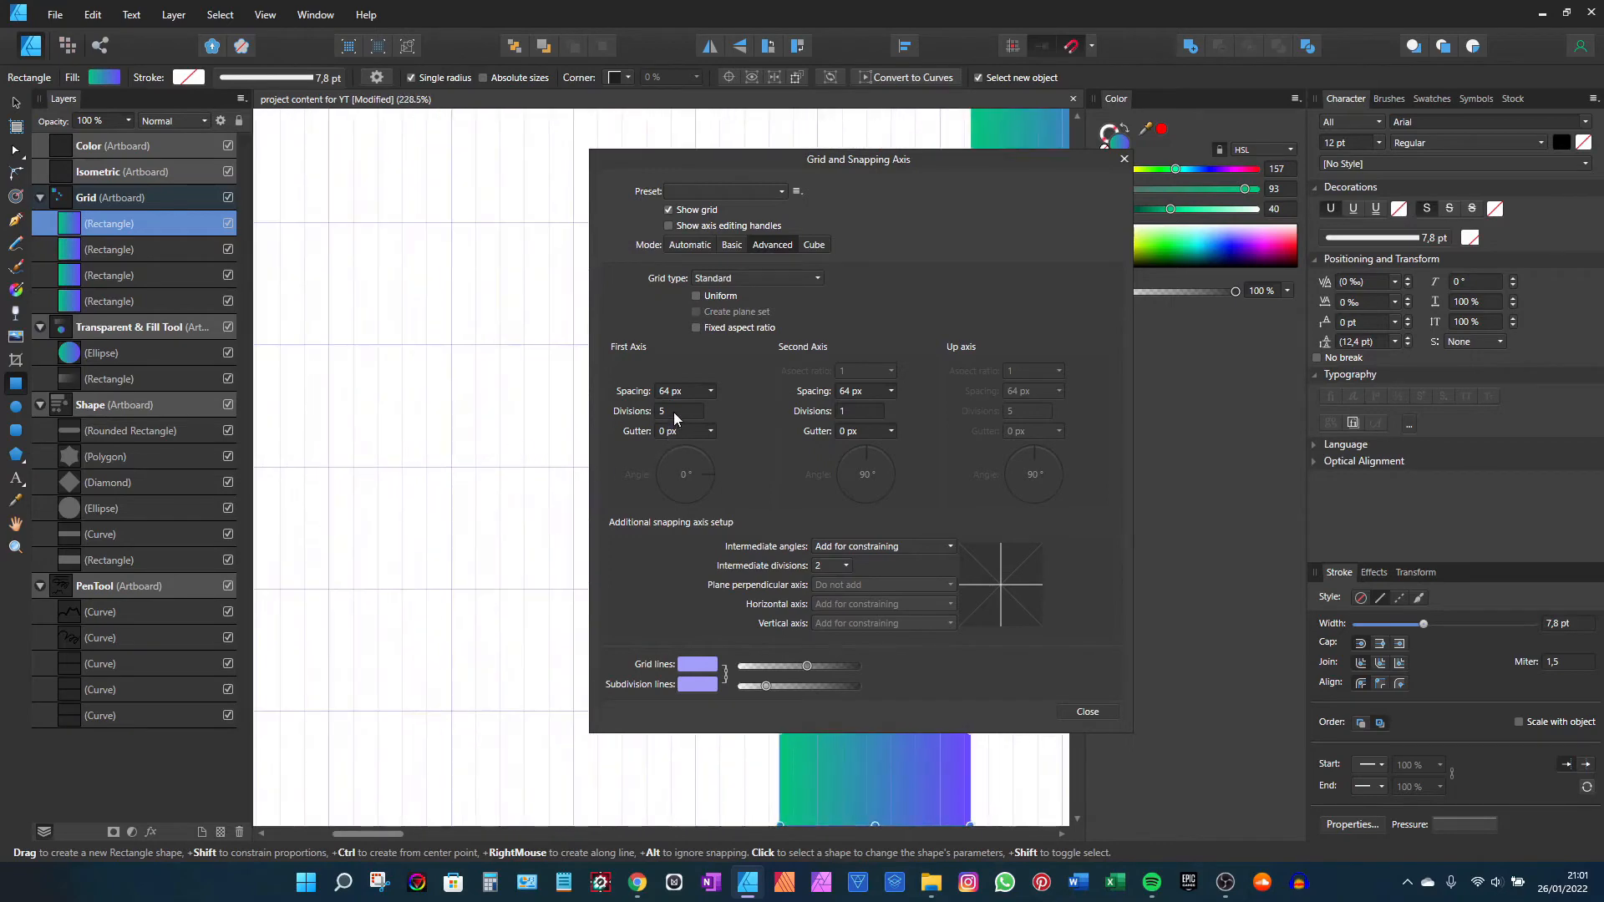
{"action": "scroll", "coordinate": [676, 417], "scroll_direction": "up", "scroll_amount": 2}
{"action": "scroll", "coordinate": [677, 417], "scroll_direction": "down", "scroll_amount": 3}
{"action": "scroll", "coordinate": [677, 418], "scroll_direction": "down", "scroll_amount": 1}
Step: Set the first-axis gutter of the advanced grid to 18 px
{"action": "scroll", "coordinate": [670, 429], "scroll_direction": "up", "scroll_amount": 11}
{"action": "scroll", "coordinate": [670, 429], "scroll_direction": "up", "scroll_amount": 1}
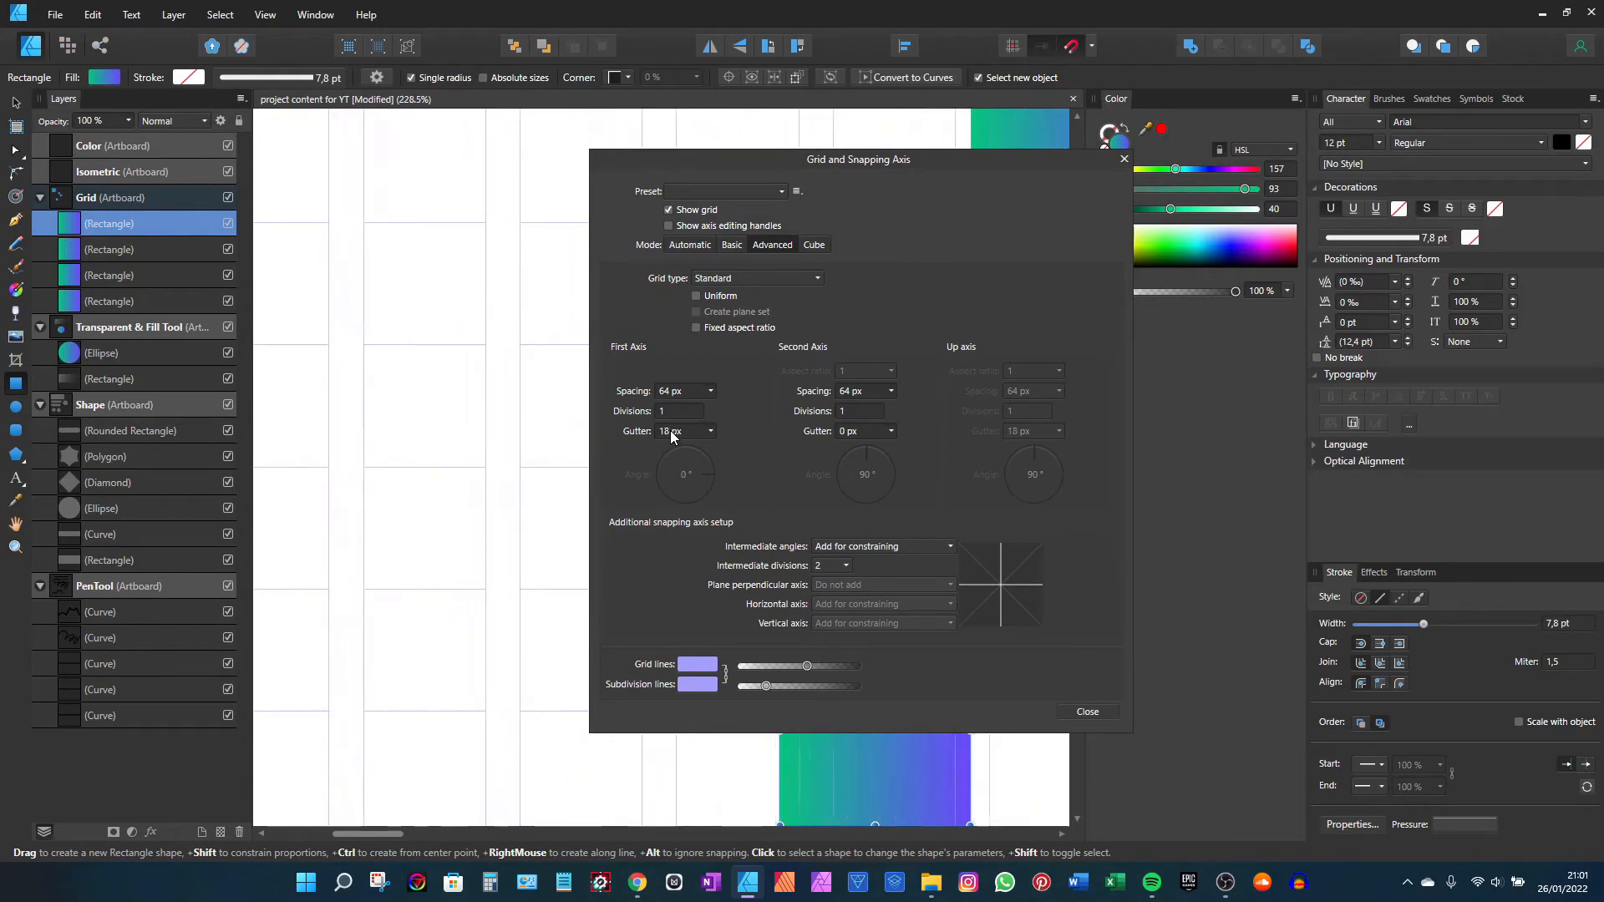
Step: Reset the first-axis gutter to 0 px and close the grid settings, keeping the whole Grid artboard in view
{"action": "scroll", "coordinate": [670, 429], "scroll_direction": "down", "scroll_amount": 12}
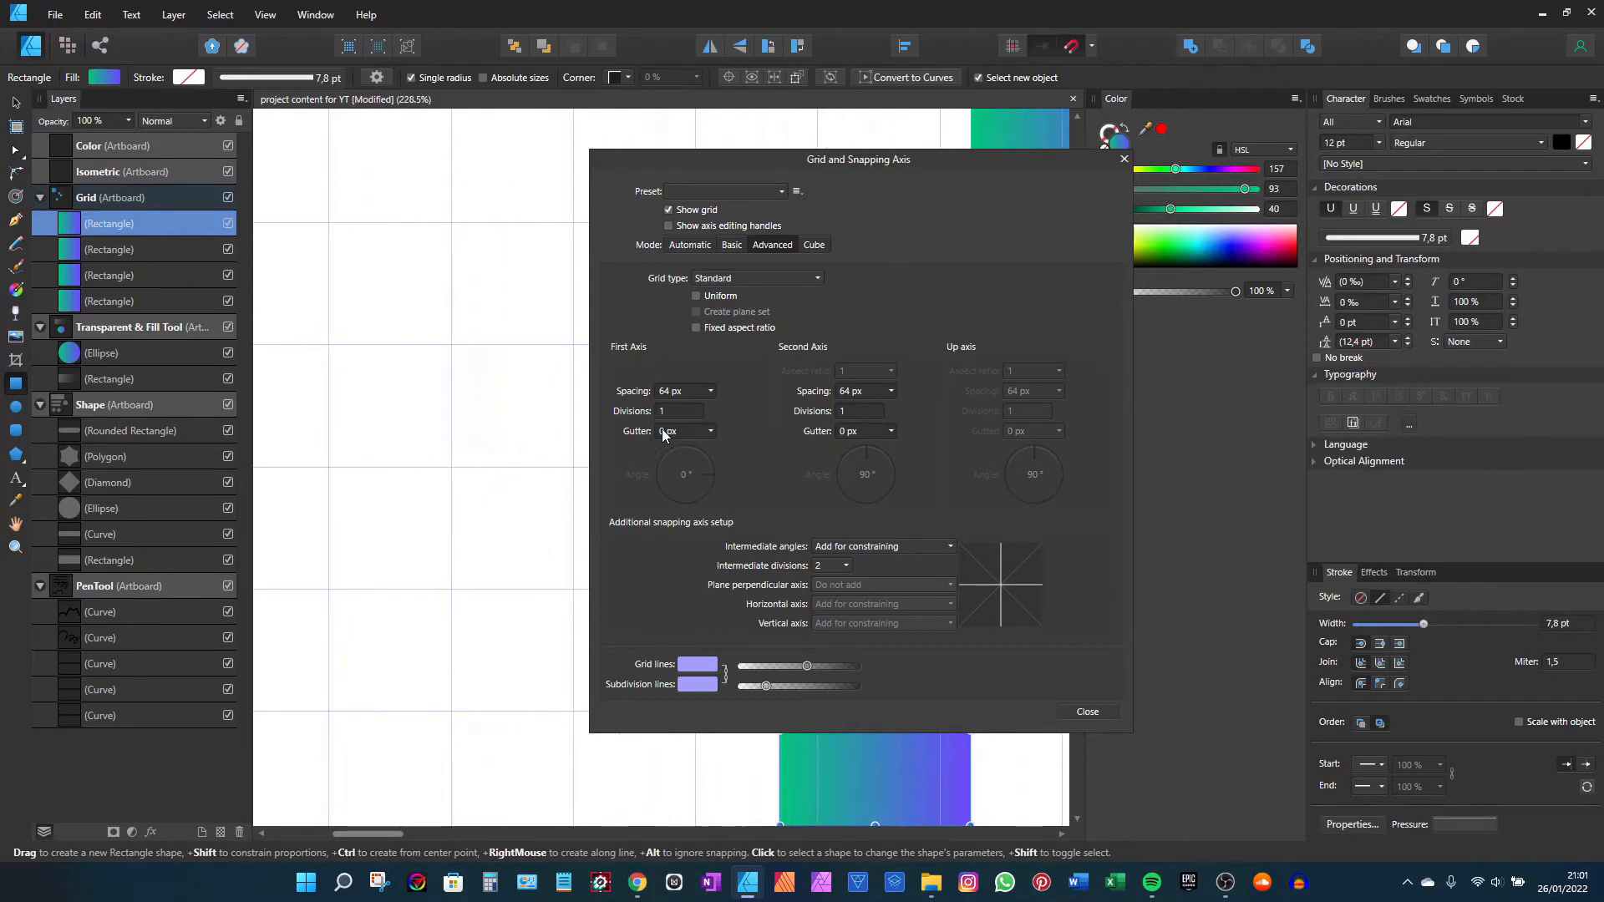
{"action": "scroll", "coordinate": [537, 387], "scroll_direction": "down", "scroll_amount": 6}
{"action": "scroll", "coordinate": [405, 415], "scroll_direction": "down", "scroll_amount": 1}
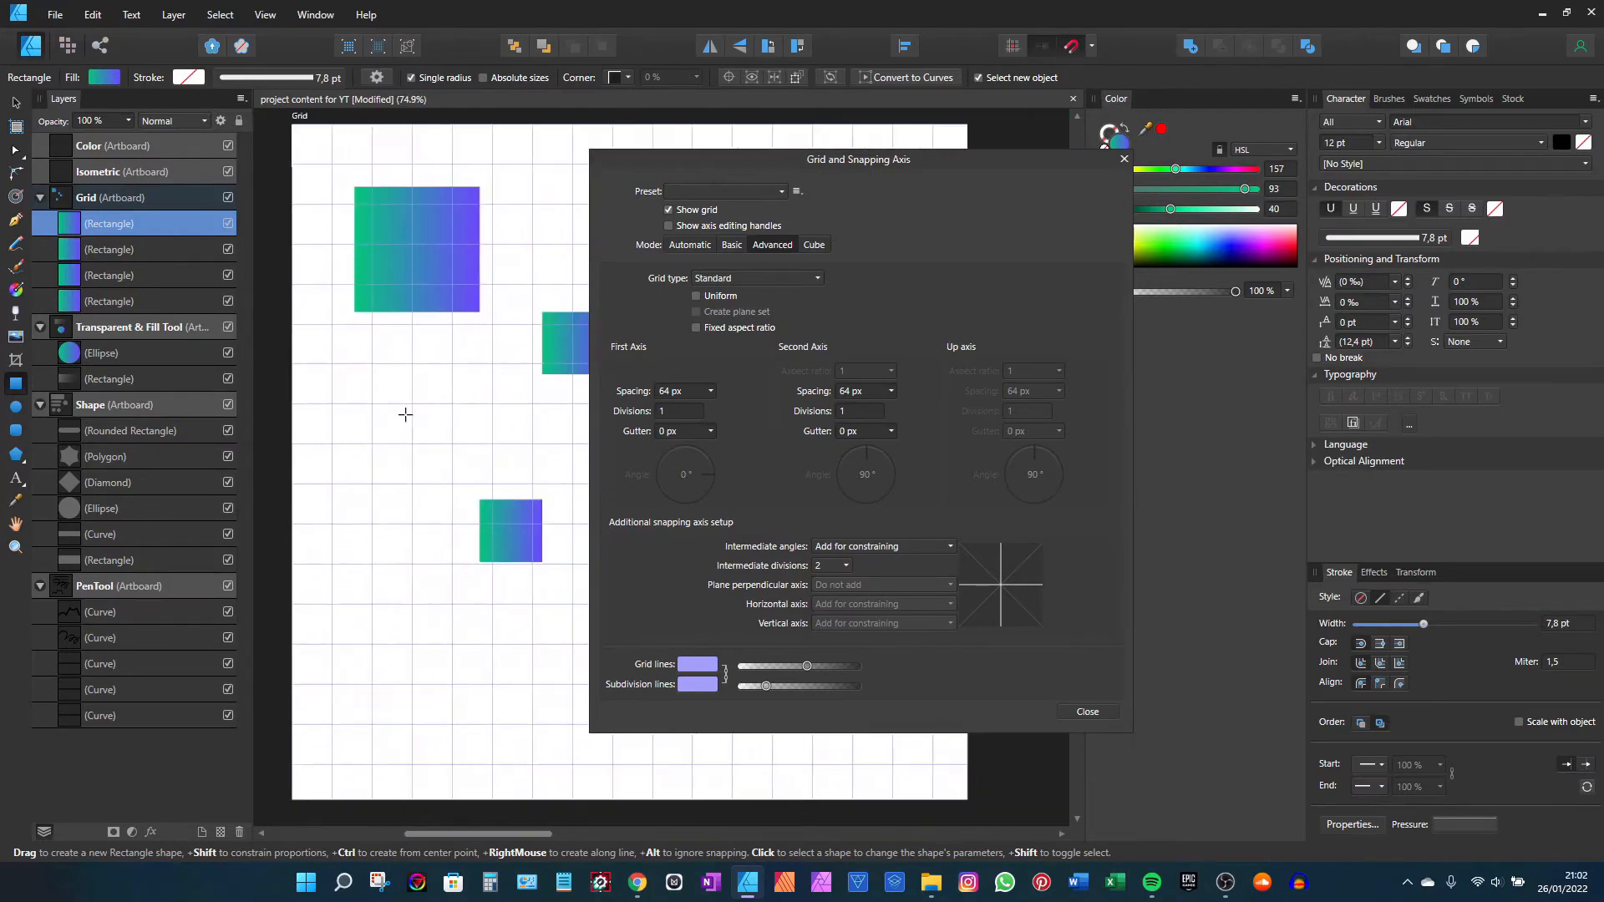
{"action": "mouse_move", "coordinate": [488, 353]}
{"action": "left_mouse_down"}
{"action": "mouse_move", "coordinate": [487, 329]}
{"action": "mouse_move", "coordinate": [473, 355]}
{"action": "left_mouse_up"}
{"action": "left_click", "coordinate": [1087, 712]}
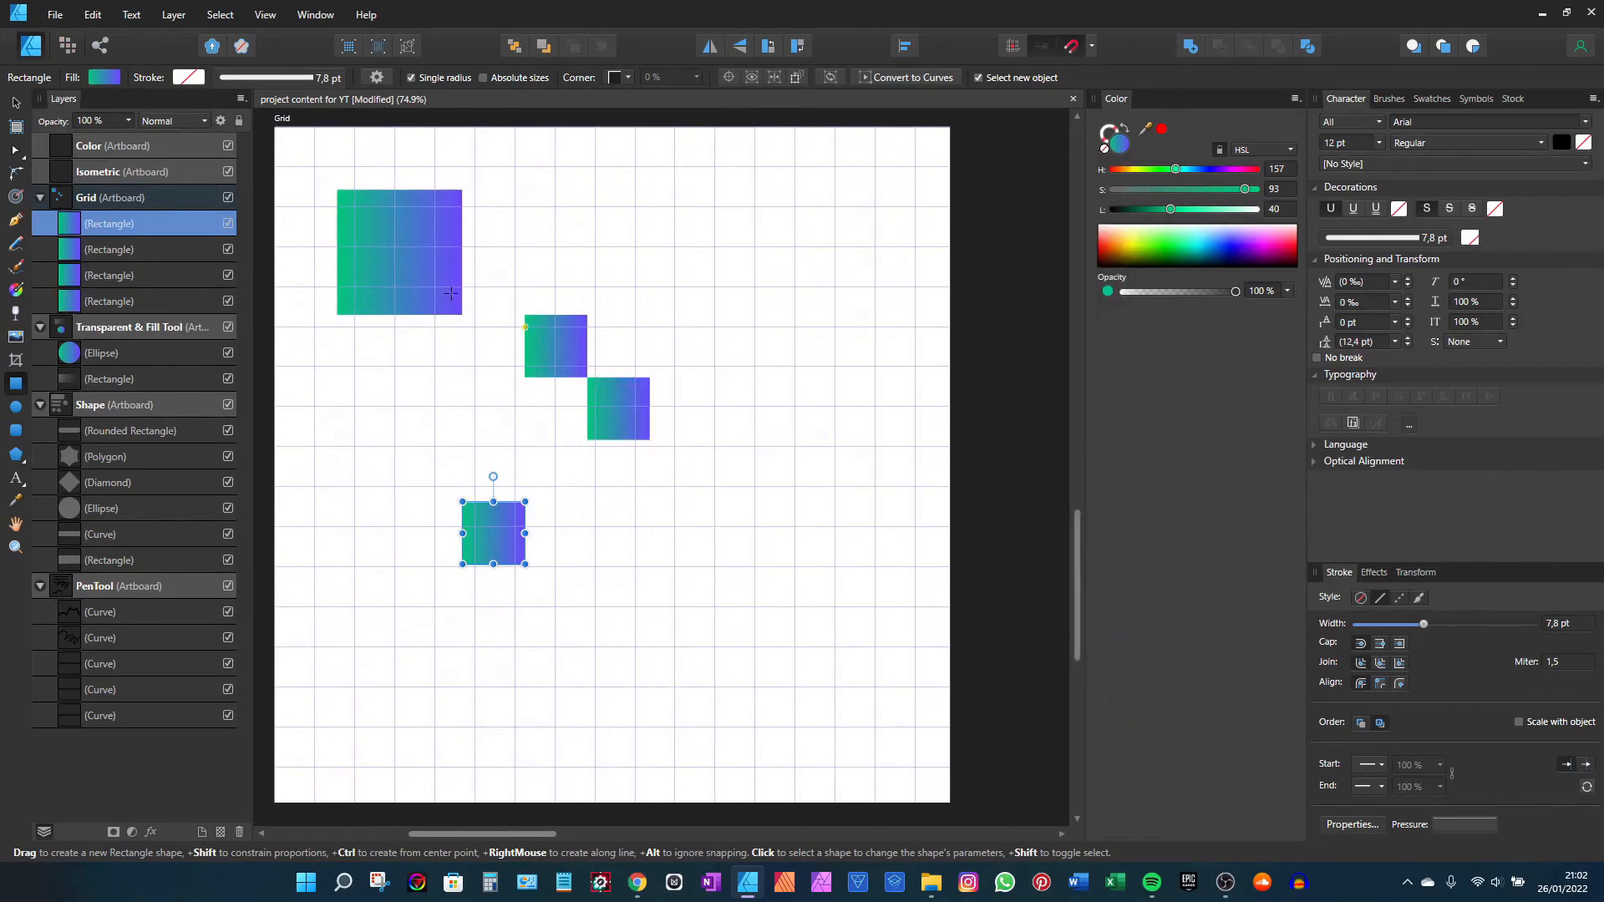
Step: Select the empty Isometric artboard with the Move tool and fit it in view
{"action": "left_click", "coordinate": [16, 101]}
{"action": "scroll", "coordinate": [798, 370], "scroll_direction": "down", "scroll_amount": 2}
{"action": "left_click_drag", "start_coordinate": [823, 373], "coordinate": [318, 381]}
{"action": "left_click", "coordinate": [492, 225]}
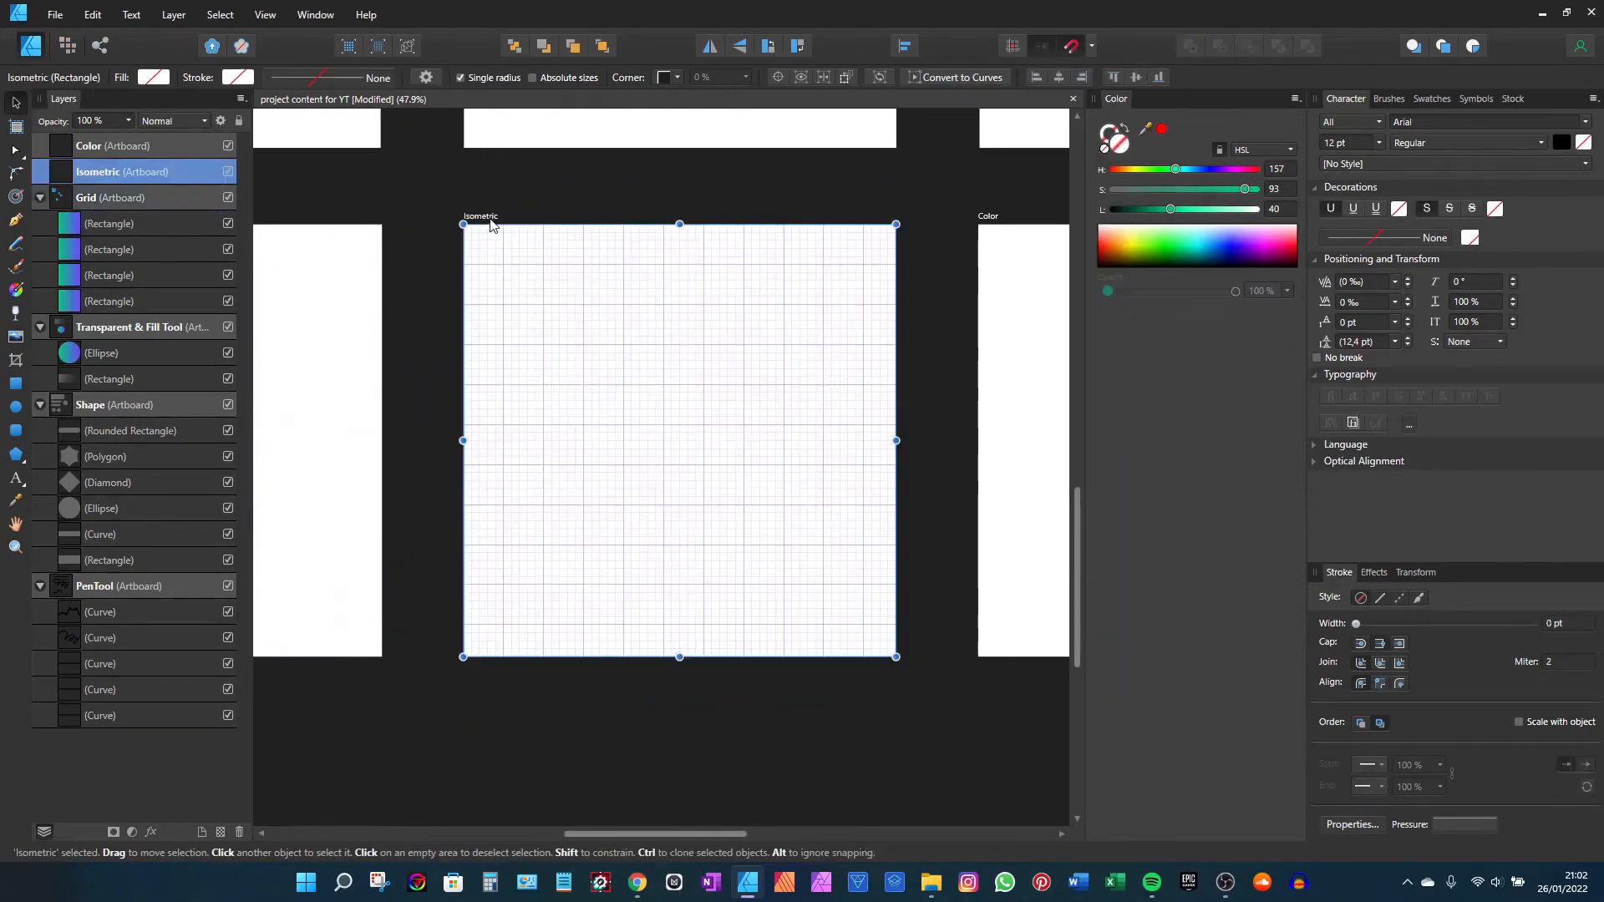
{"action": "scroll", "coordinate": [775, 274], "scroll_direction": "up", "scroll_amount": 1}
{"action": "scroll", "coordinate": [806, 254], "scroll_direction": "up", "scroll_amount": 1}
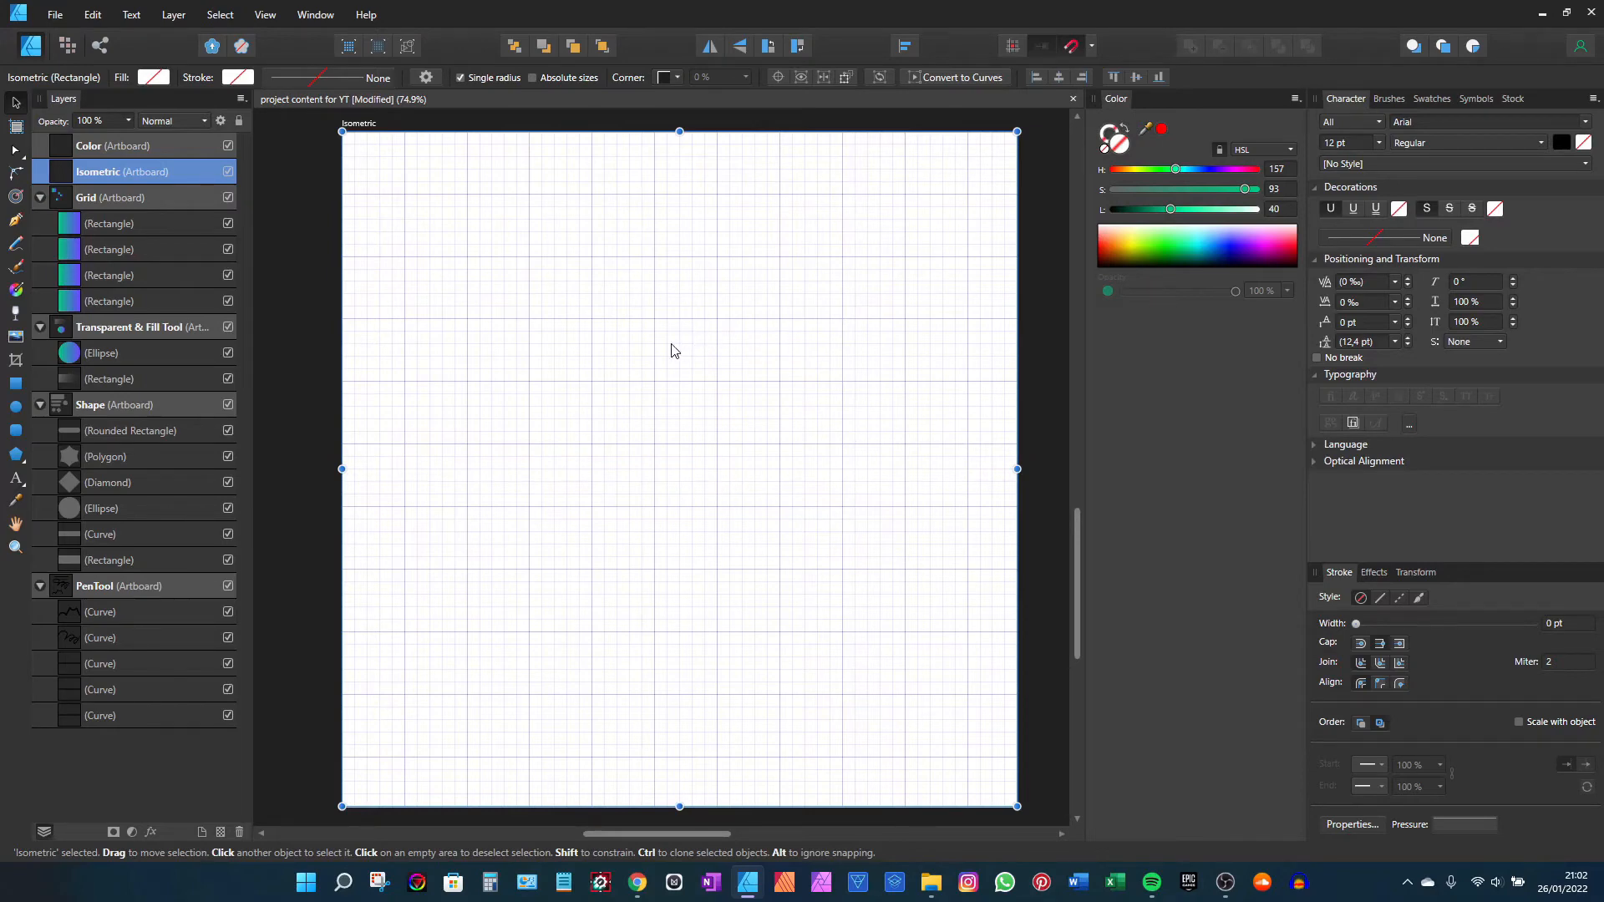
{"action": "left_click_drag", "start_coordinate": [600, 307], "coordinate": [604, 302]}
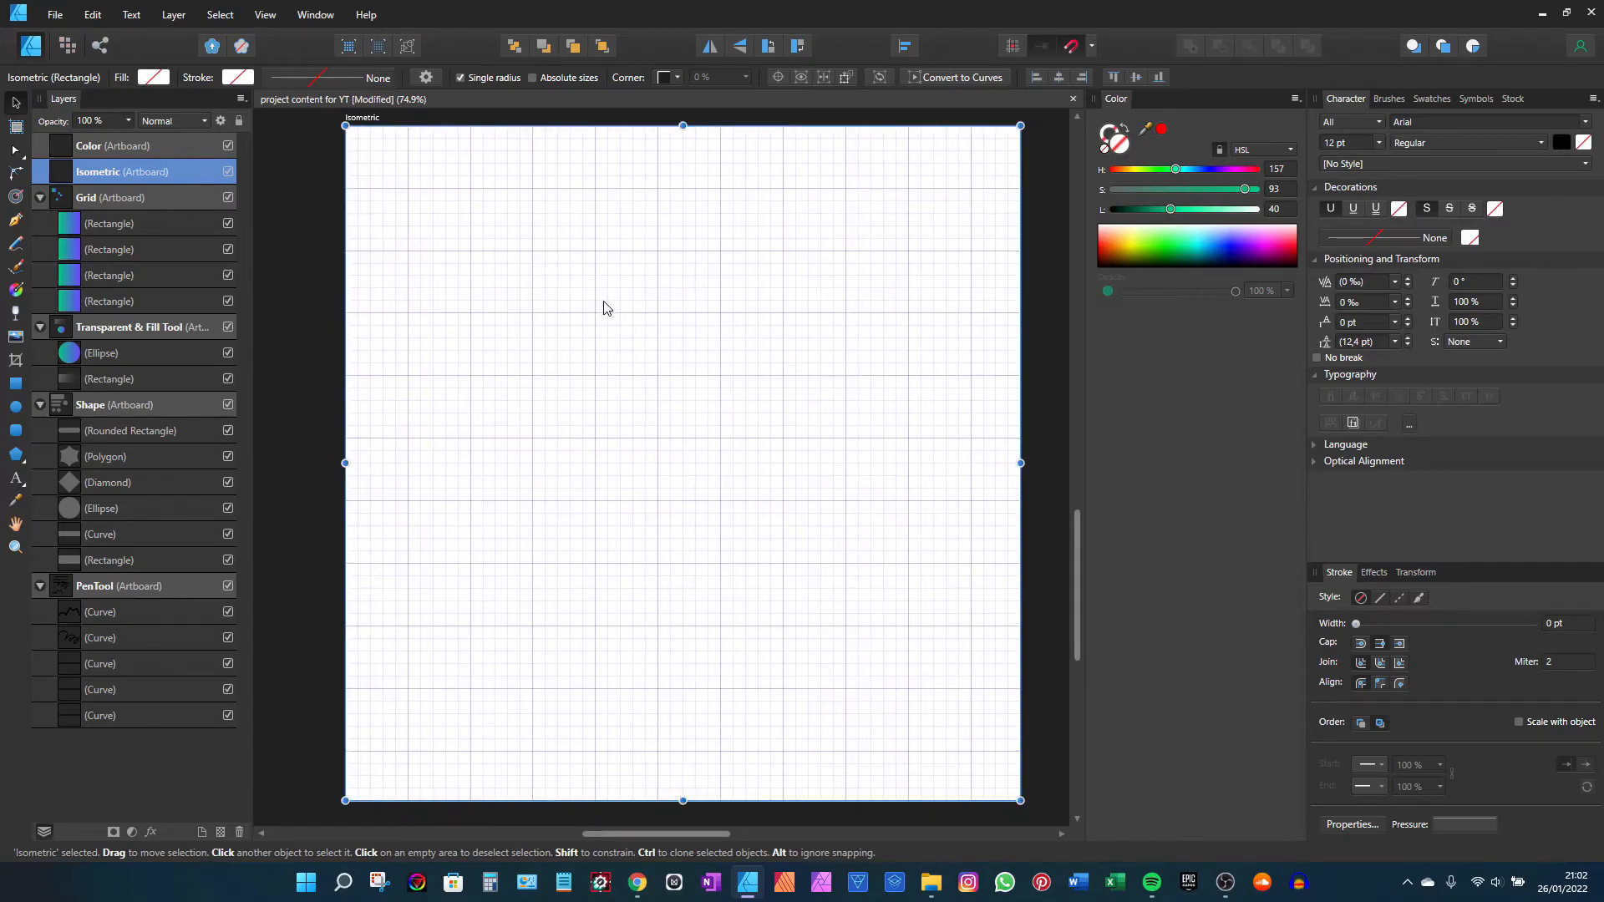
Step: Show the Isometric panel, place it beside the artboard, and modify the current grid to the Isometric type through it
{"action": "left_click", "coordinate": [266, 15]}
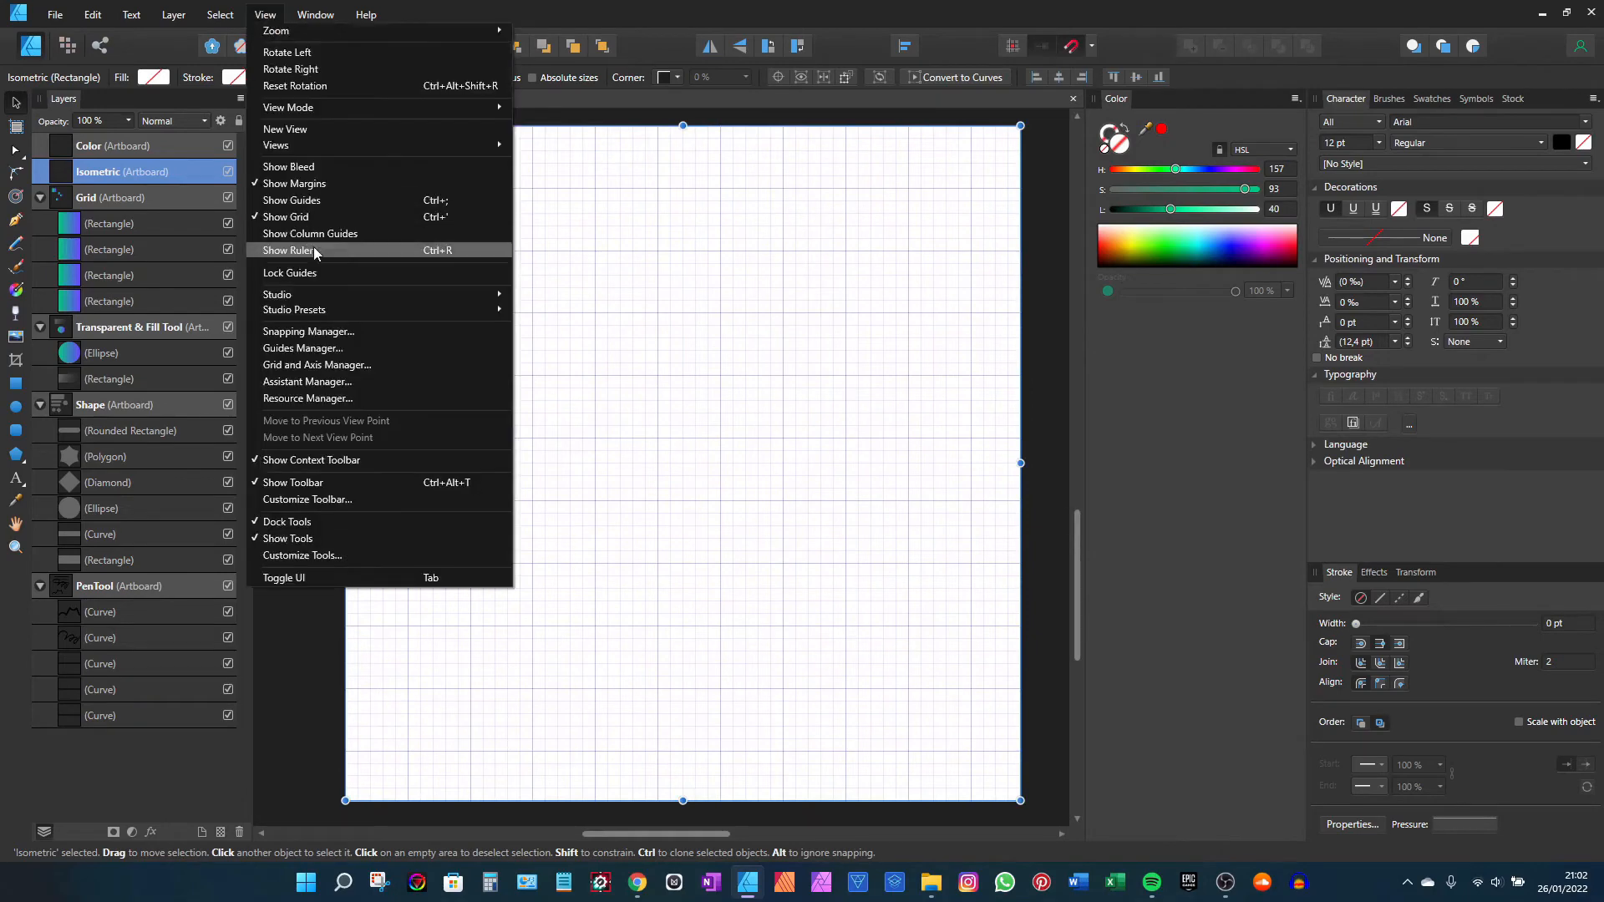
{"action": "mouse_move", "coordinate": [318, 298]}
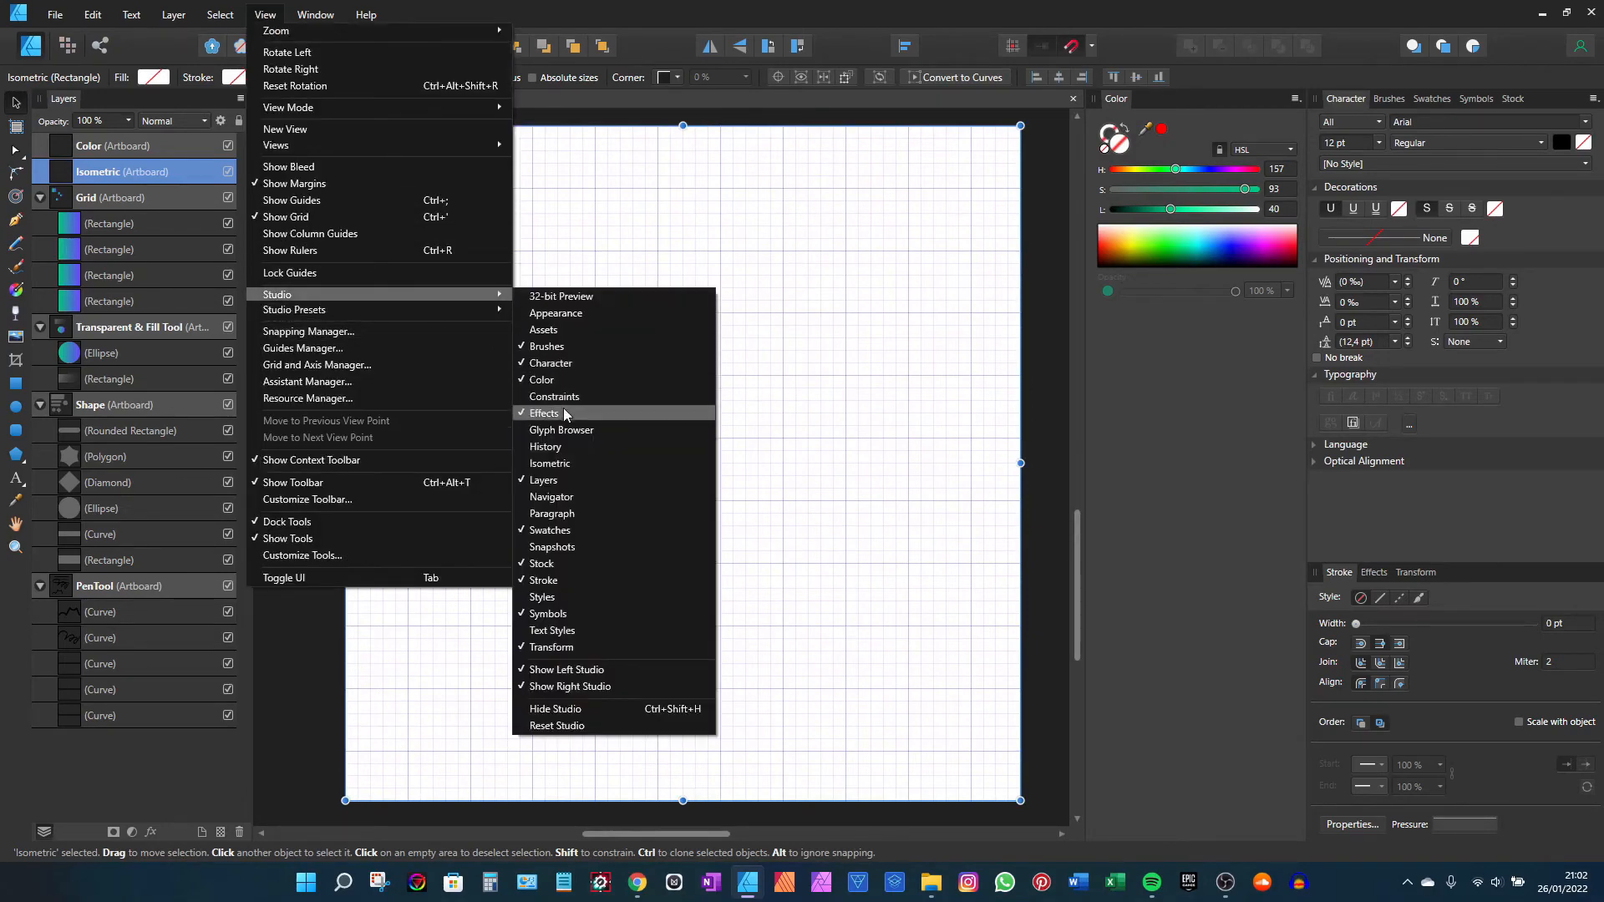
{"action": "left_click", "coordinate": [562, 465]}
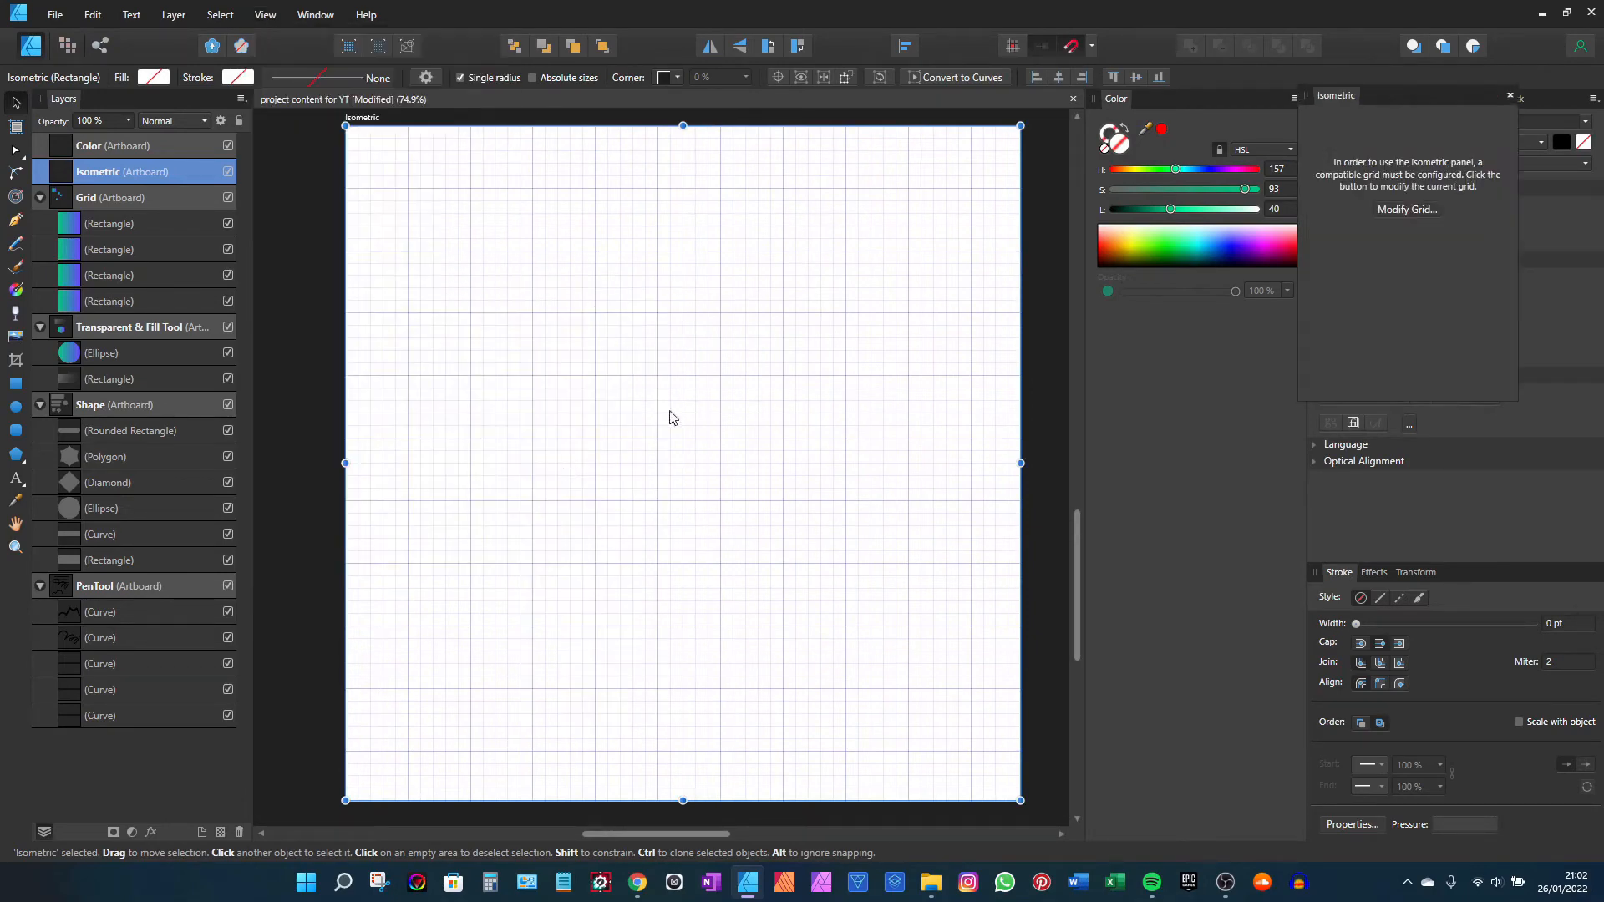
{"action": "left_click_drag", "start_coordinate": [1334, 97], "coordinate": [968, 210]}
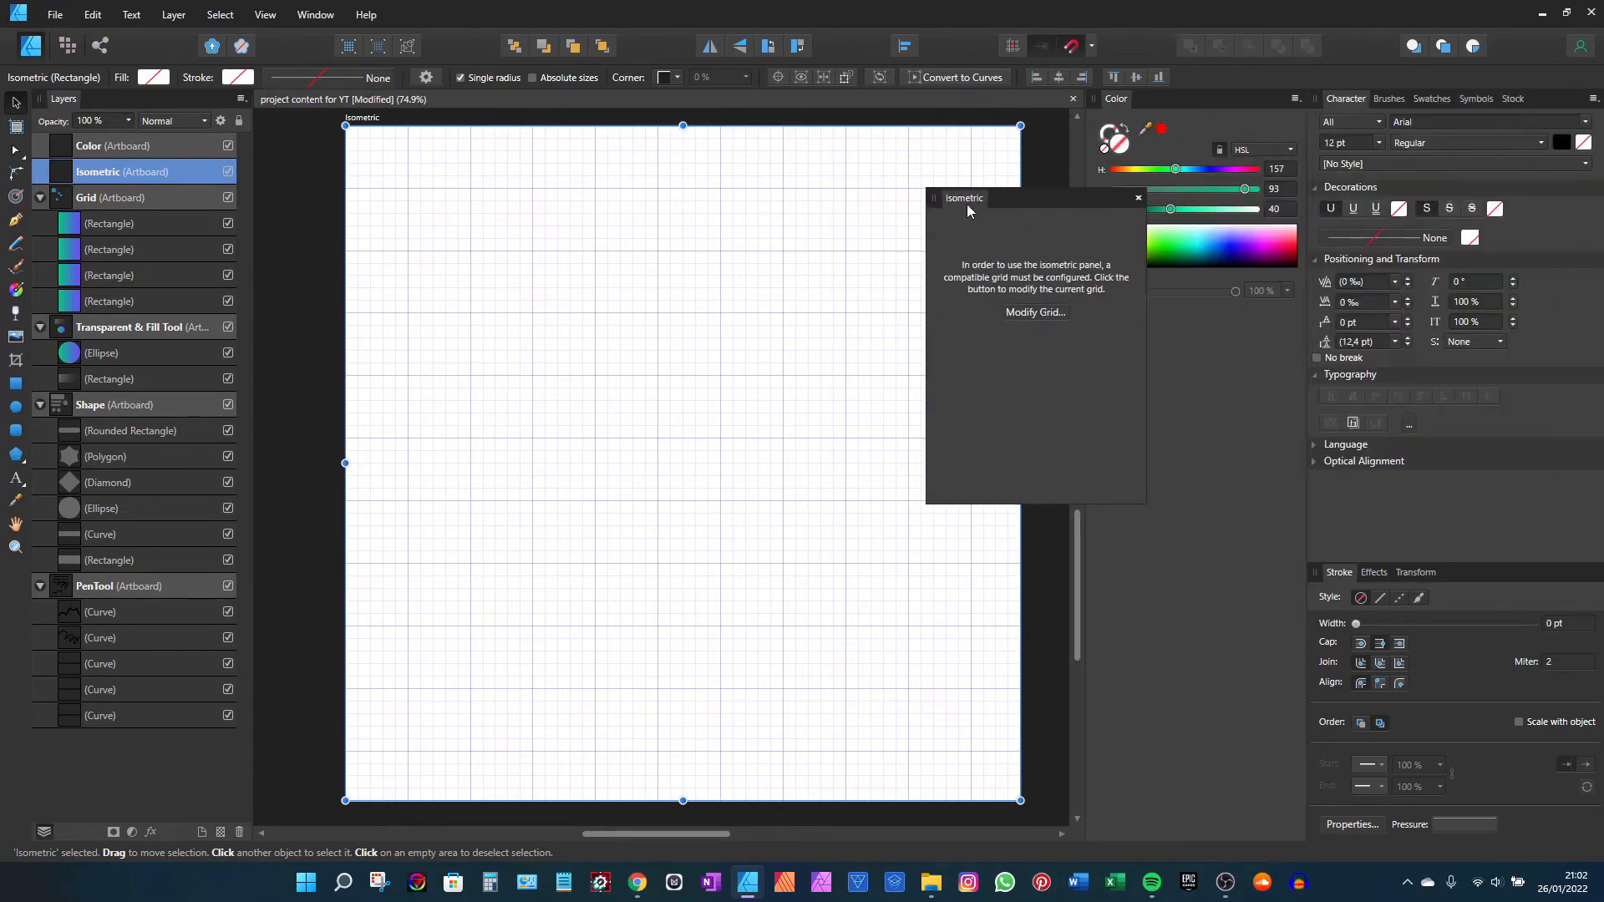
{"action": "left_click", "coordinate": [1033, 313]}
{"action": "left_click_drag", "start_coordinate": [709, 133], "coordinate": [982, 135]}
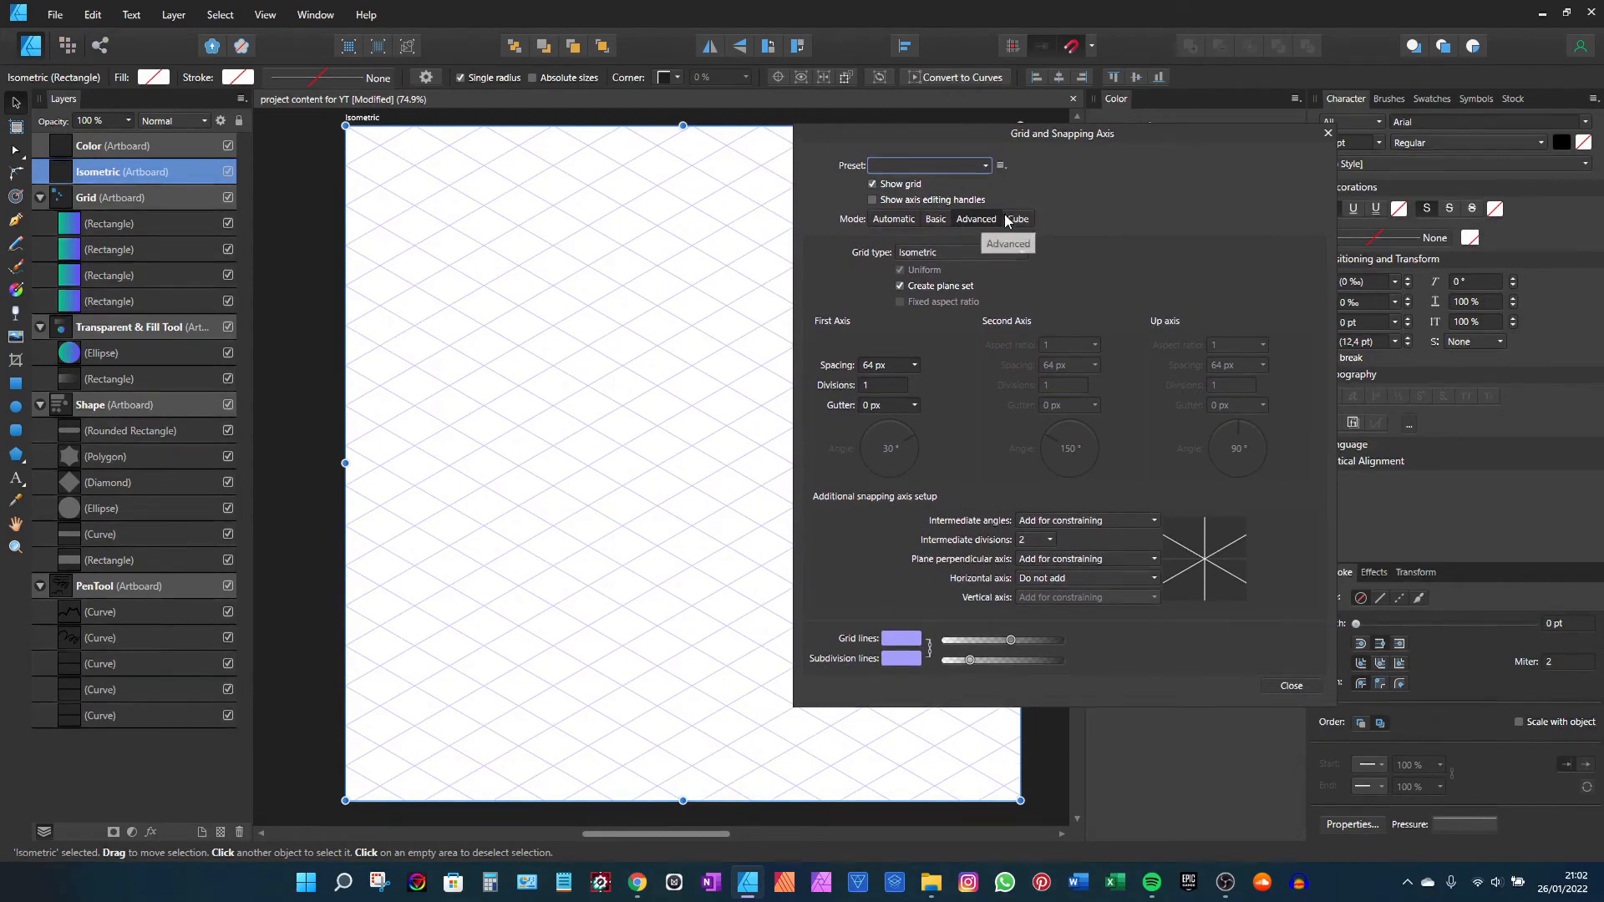
Step: Switch the isometric grid to Cube mode, try a larger cube scale such as 82 px, and close the grid settings
{"action": "left_click", "coordinate": [1019, 224]}
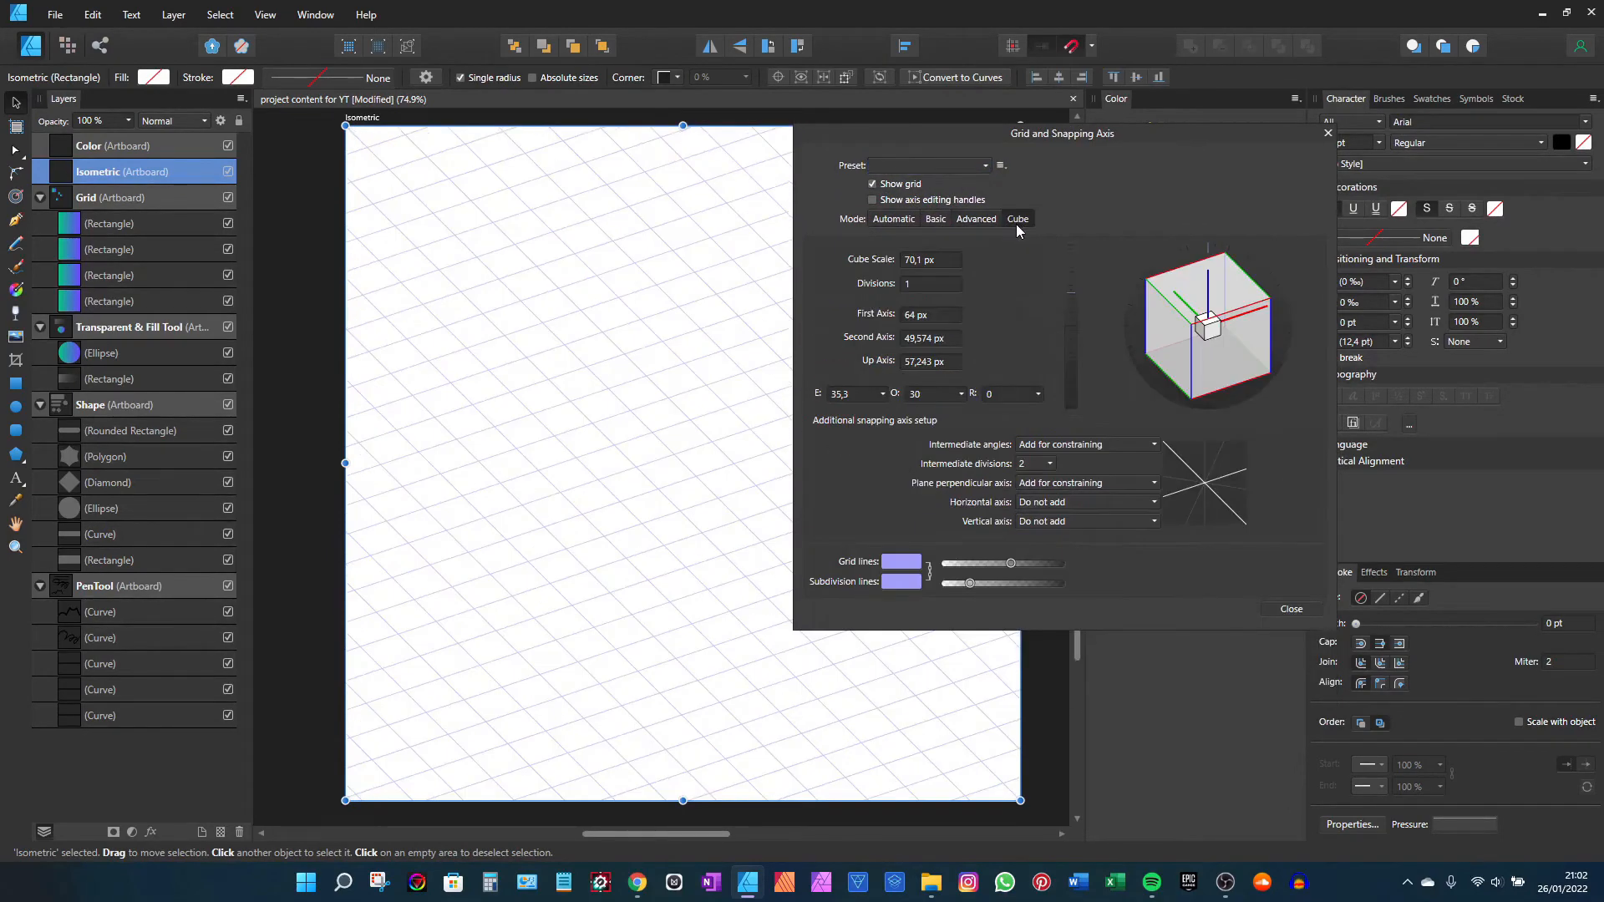
{"action": "scroll", "coordinate": [924, 264], "scroll_direction": "up", "scroll_amount": 9}
{"action": "scroll", "coordinate": [921, 264], "scroll_direction": "down", "scroll_amount": 8}
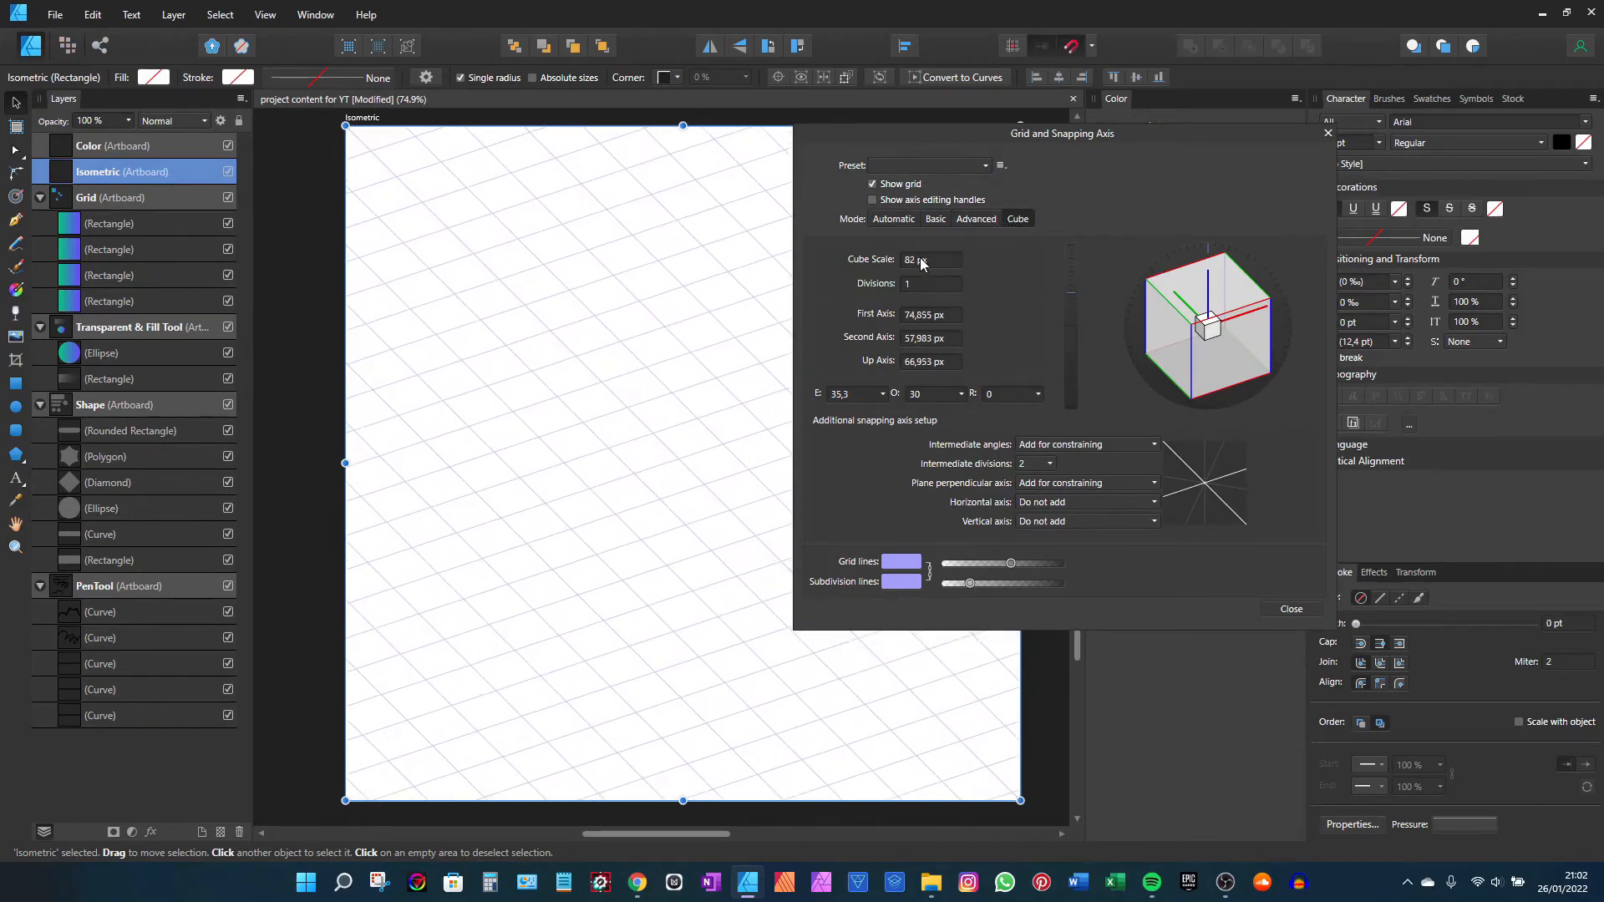
{"action": "mouse_move", "coordinate": [1069, 291]}
{"action": "left_mouse_down"}
{"action": "mouse_move", "coordinate": [1070, 330]}
{"action": "mouse_move", "coordinate": [1070, 290]}
{"action": "left_mouse_up"}
{"action": "left_click_drag", "start_coordinate": [1293, 134], "coordinate": [1257, 144]}
{"action": "left_click", "coordinate": [1248, 624]}
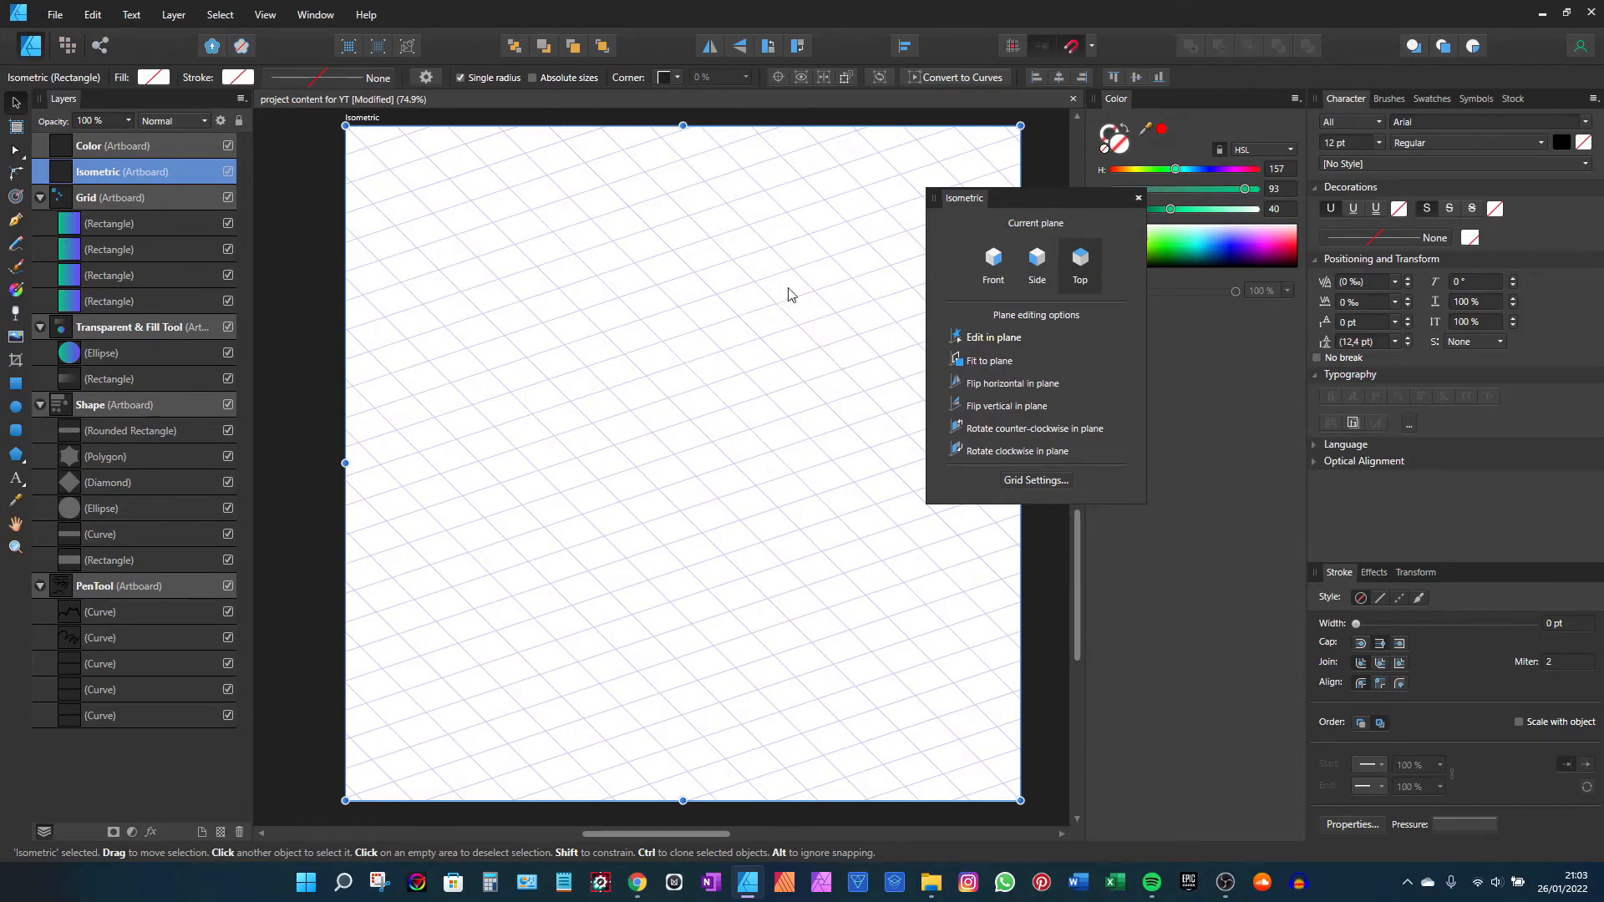
Step: Switch the current isometric plane to Side and finally to Front
{"action": "left_click_drag", "start_coordinate": [710, 401], "coordinate": [677, 404]}
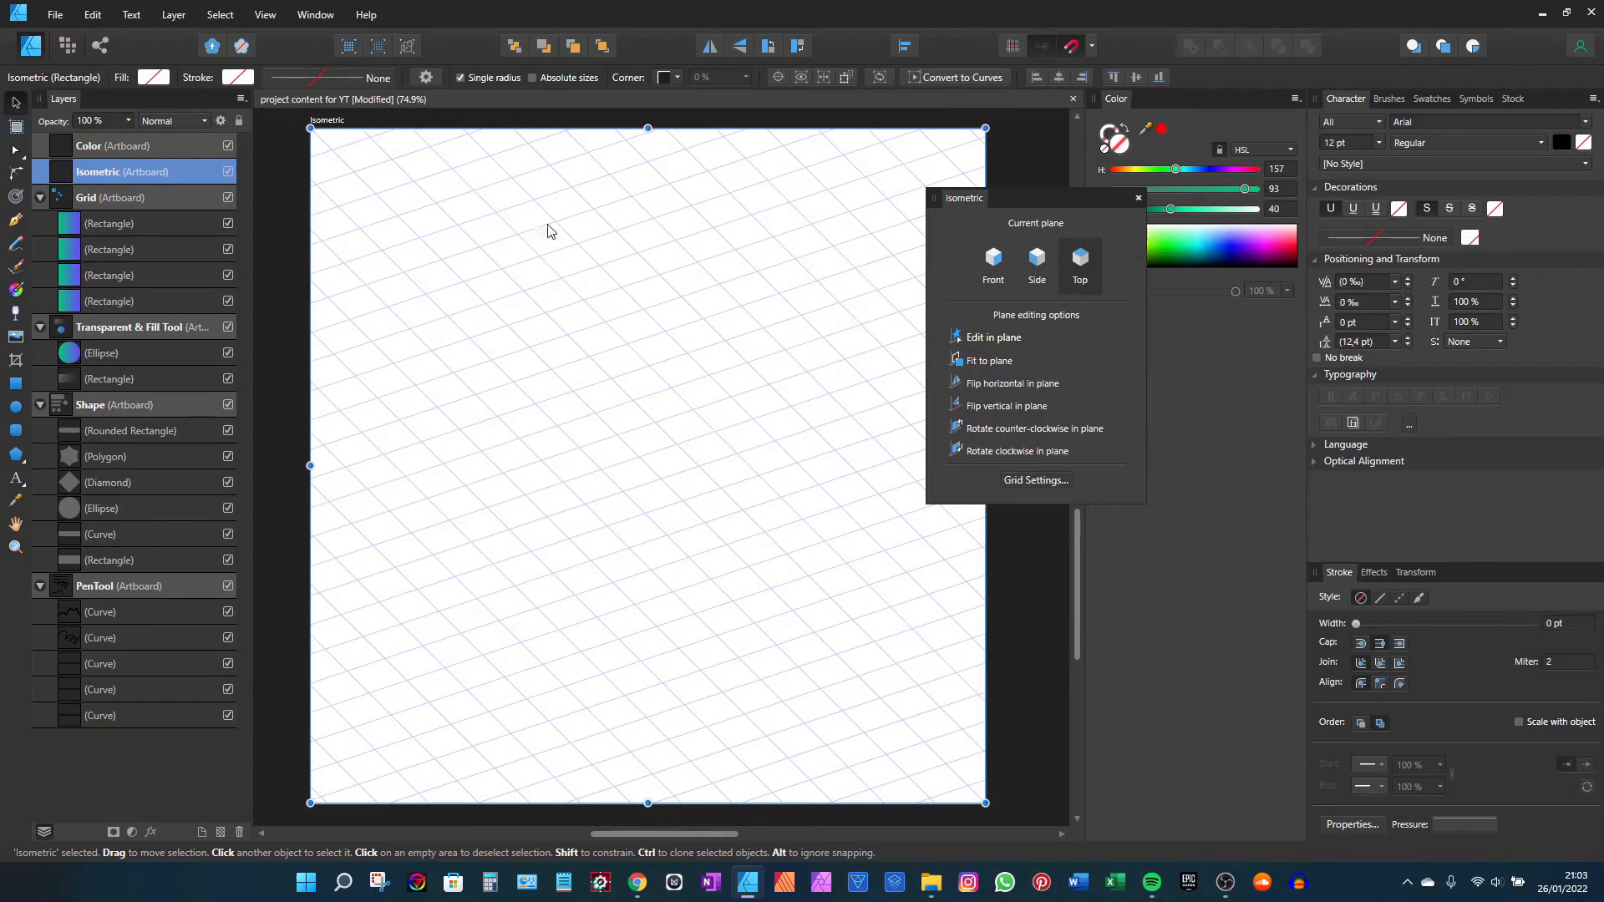
{"action": "left_click", "coordinate": [1038, 265]}
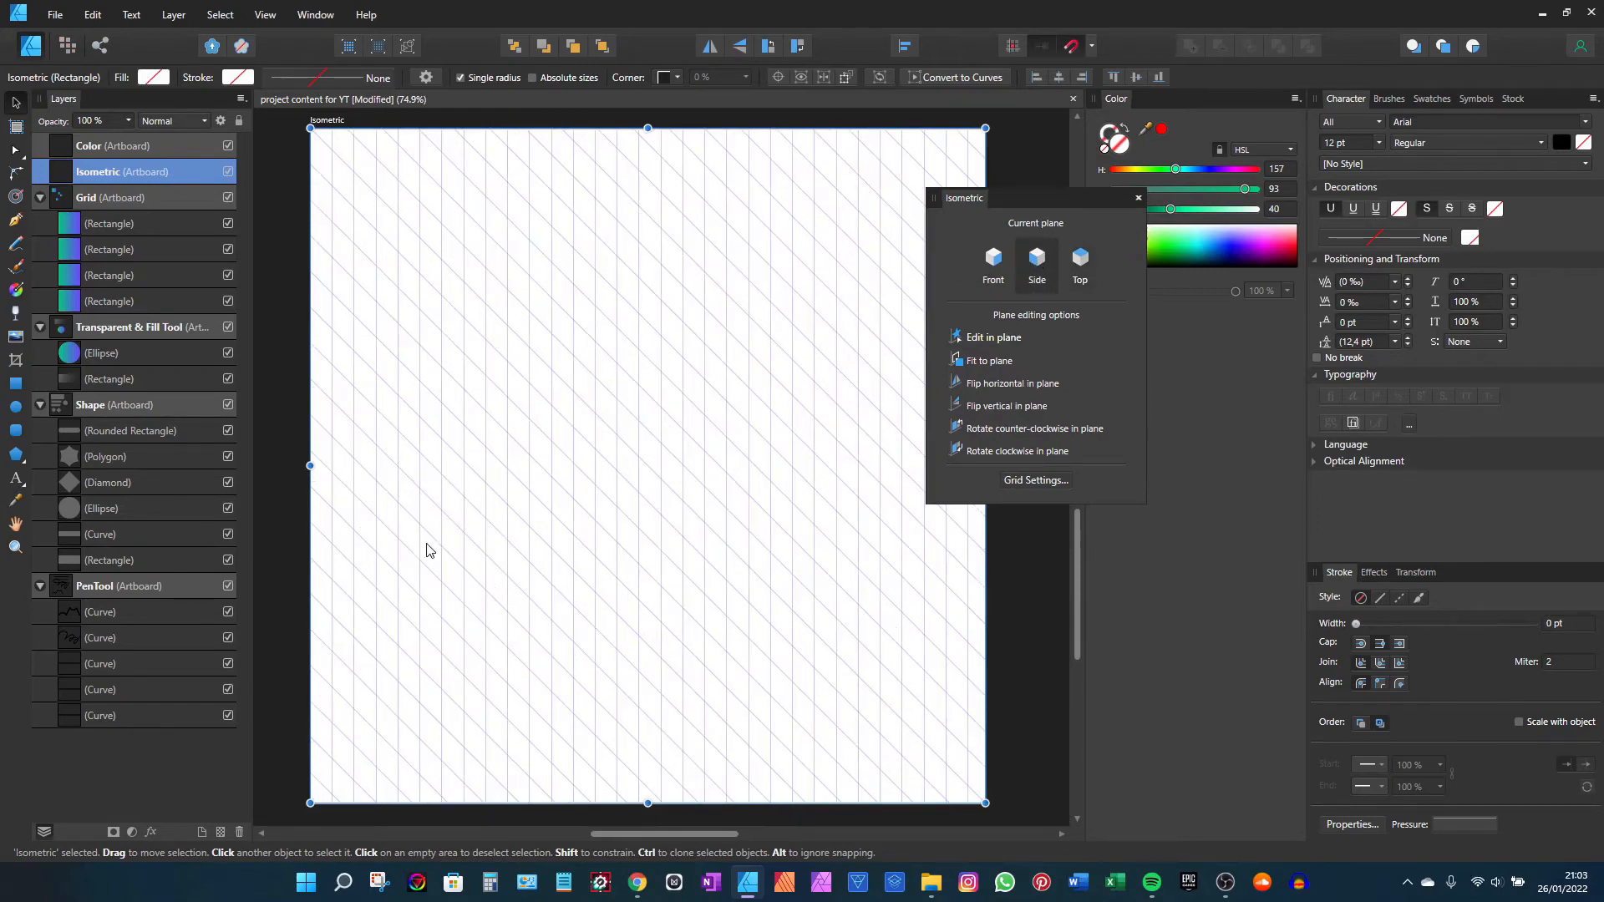
{"action": "left_click", "coordinate": [994, 265]}
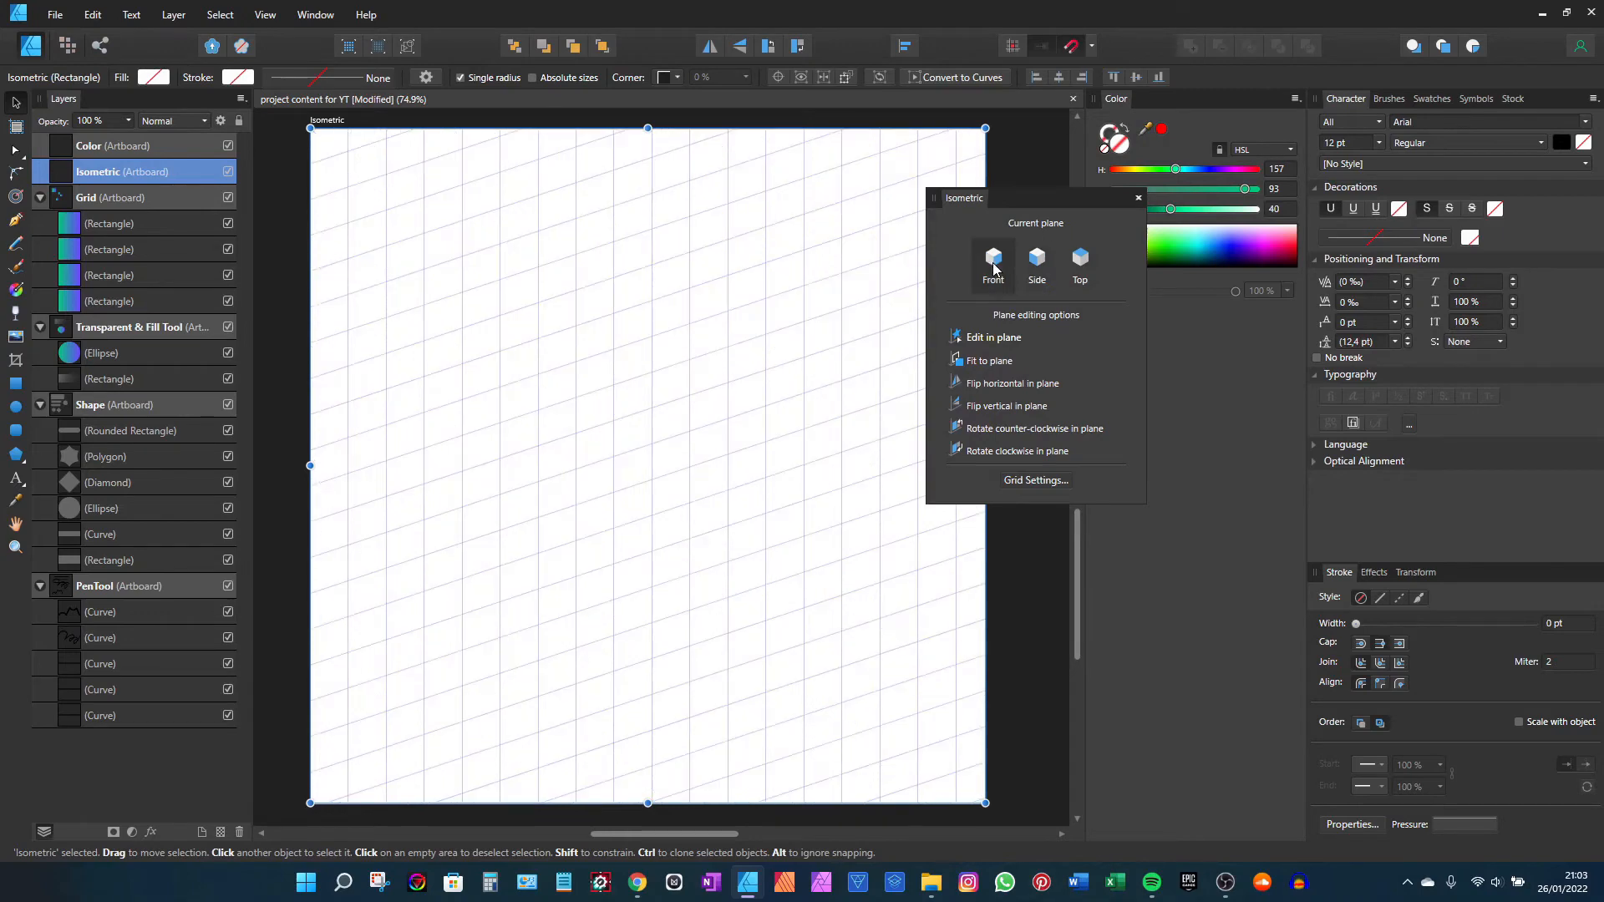
Step: Draw a closed Pen parallelogram three by four grid cells on the Front plane and fill it green with lightness 45
{"action": "left_click", "coordinate": [15, 220]}
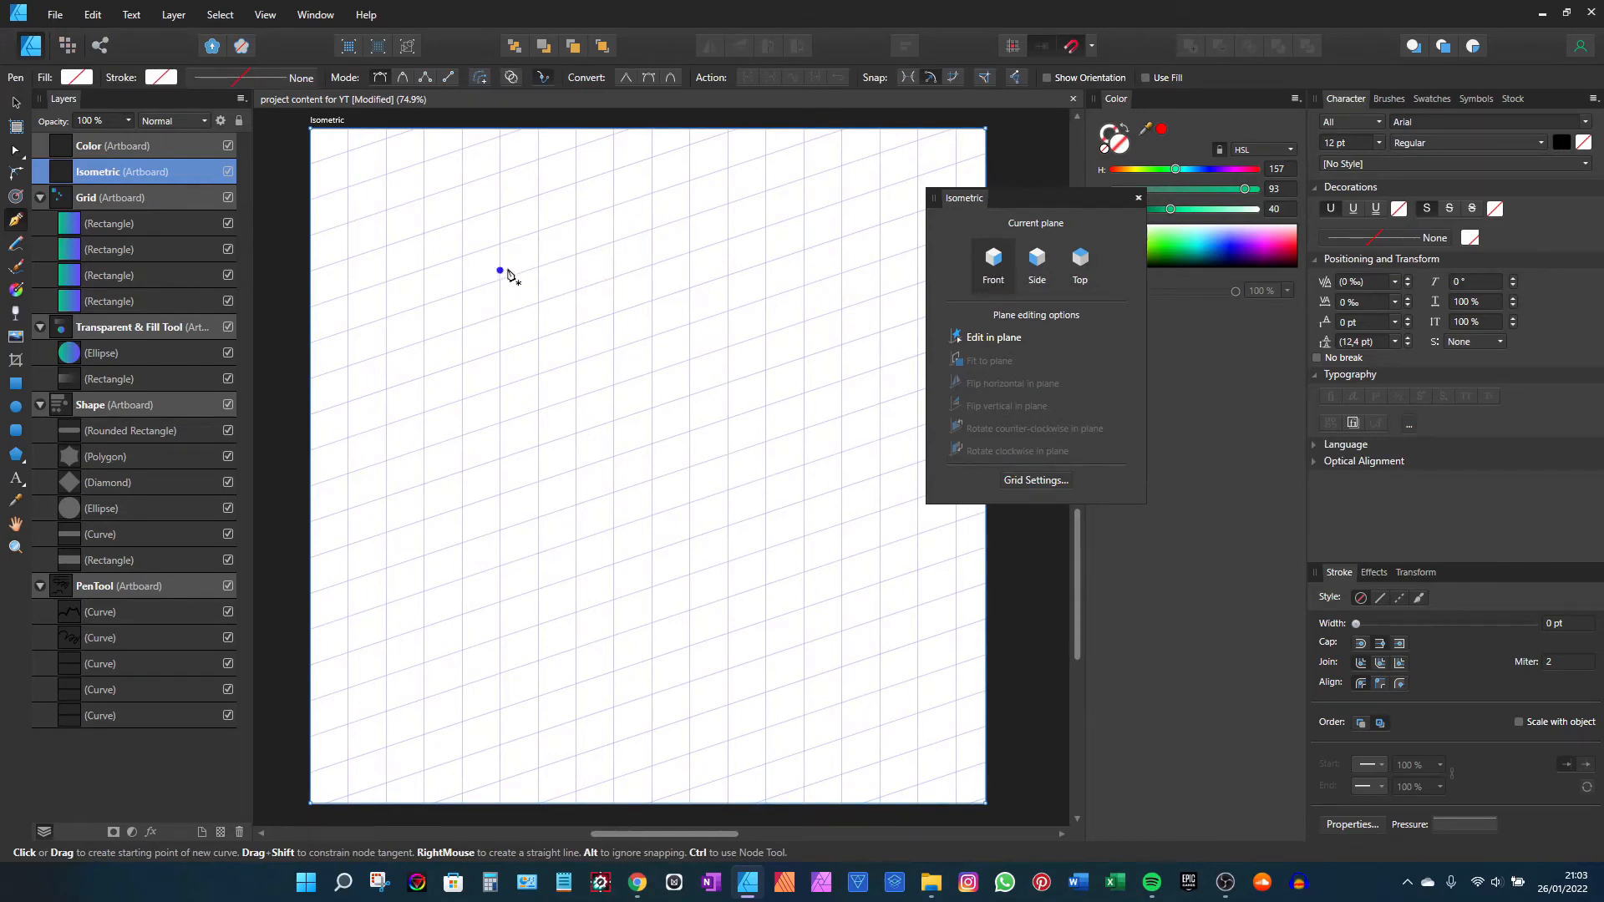
{"action": "left_click", "coordinate": [538, 268]}
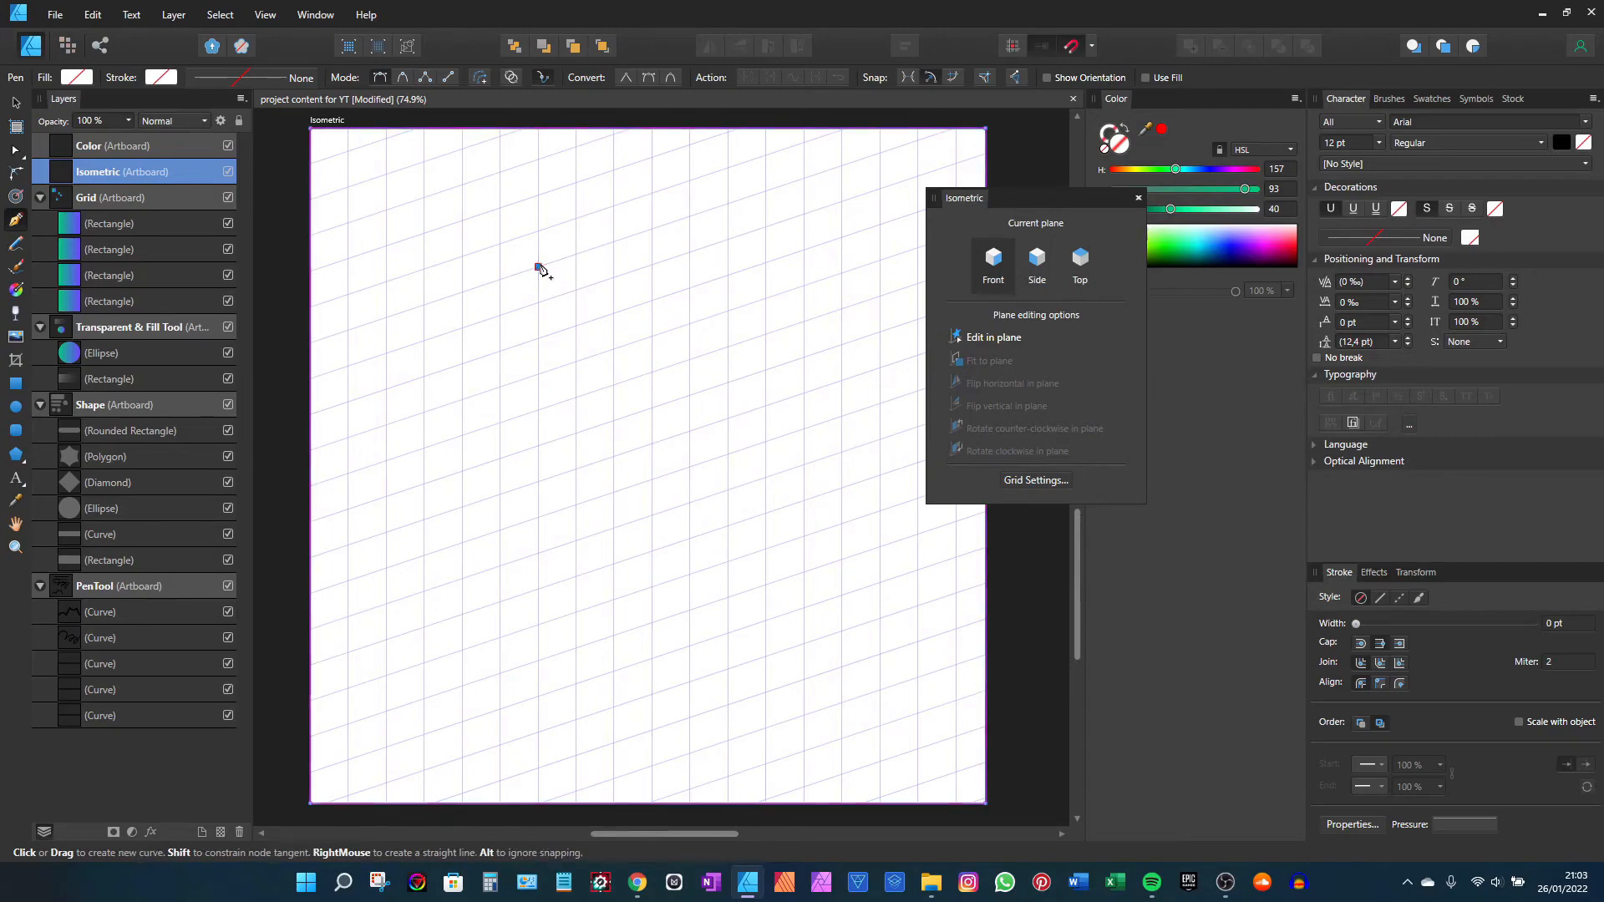
{"action": "left_click", "coordinate": [539, 410]}
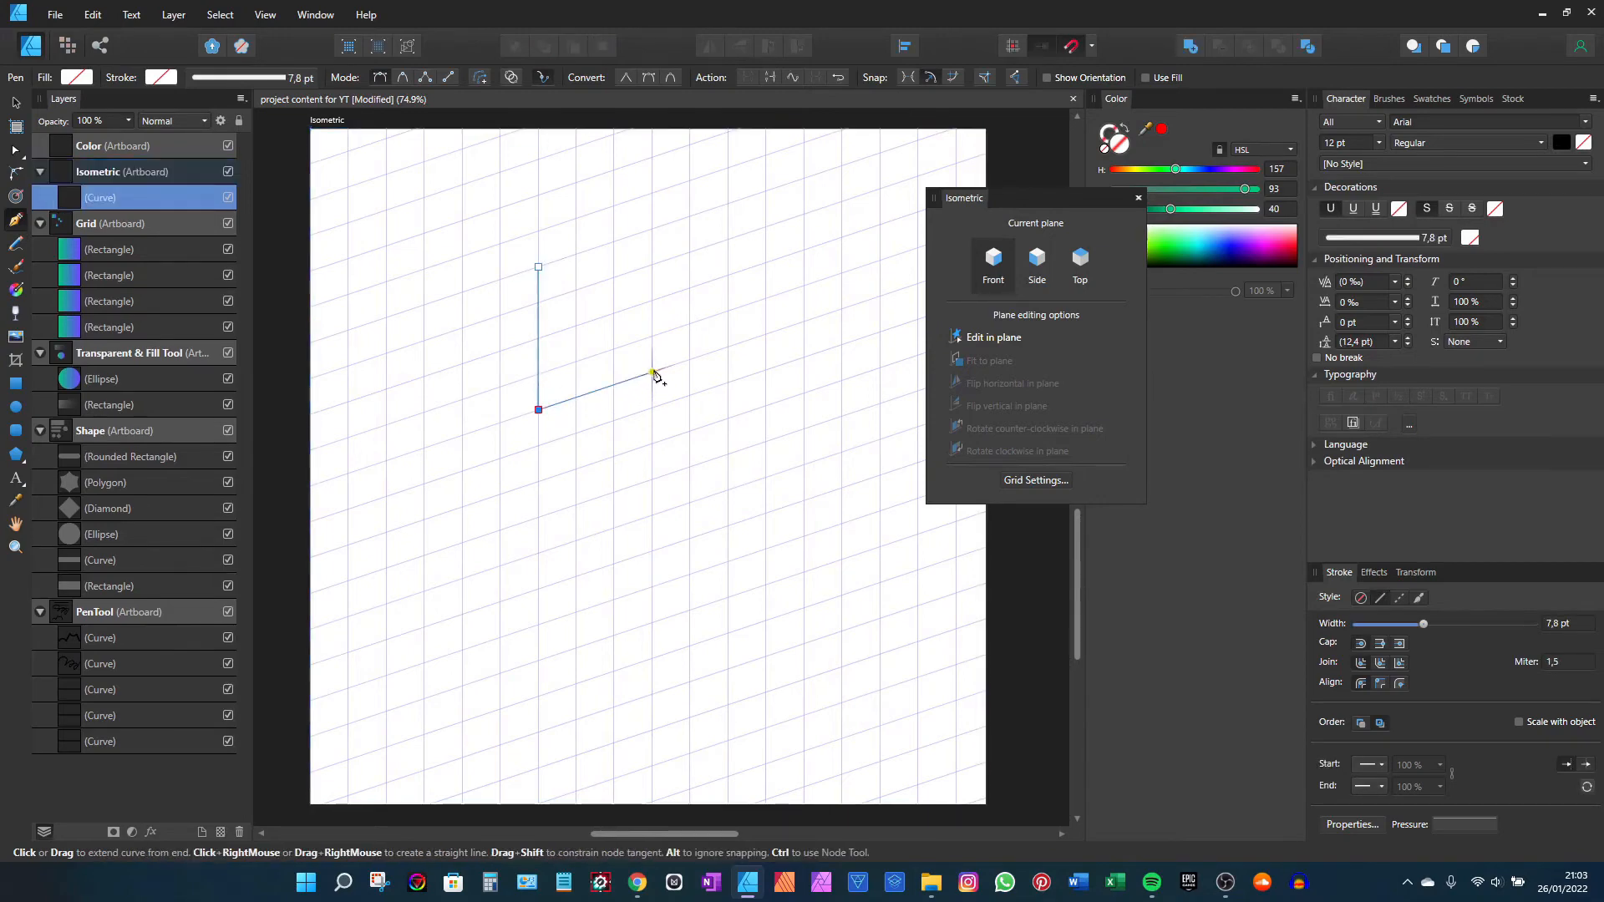
{"action": "left_click", "coordinate": [652, 372]}
{"action": "left_click", "coordinate": [651, 231]}
{"action": "left_click", "coordinate": [538, 267]}
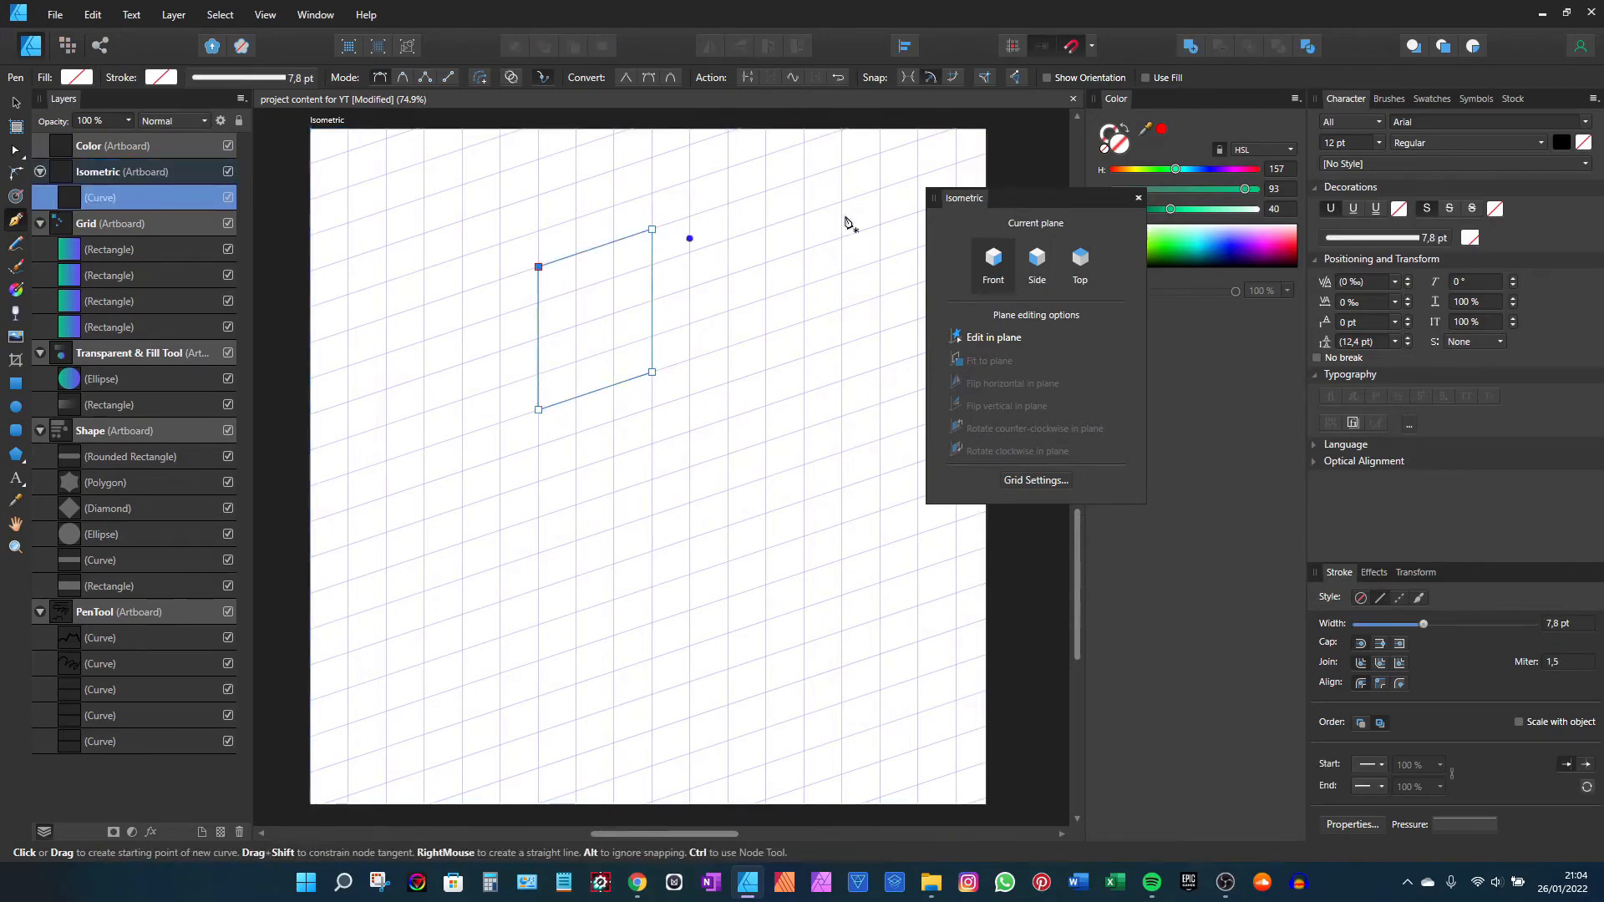
{"action": "left_click_drag", "start_coordinate": [1169, 209], "coordinate": [1177, 209]}
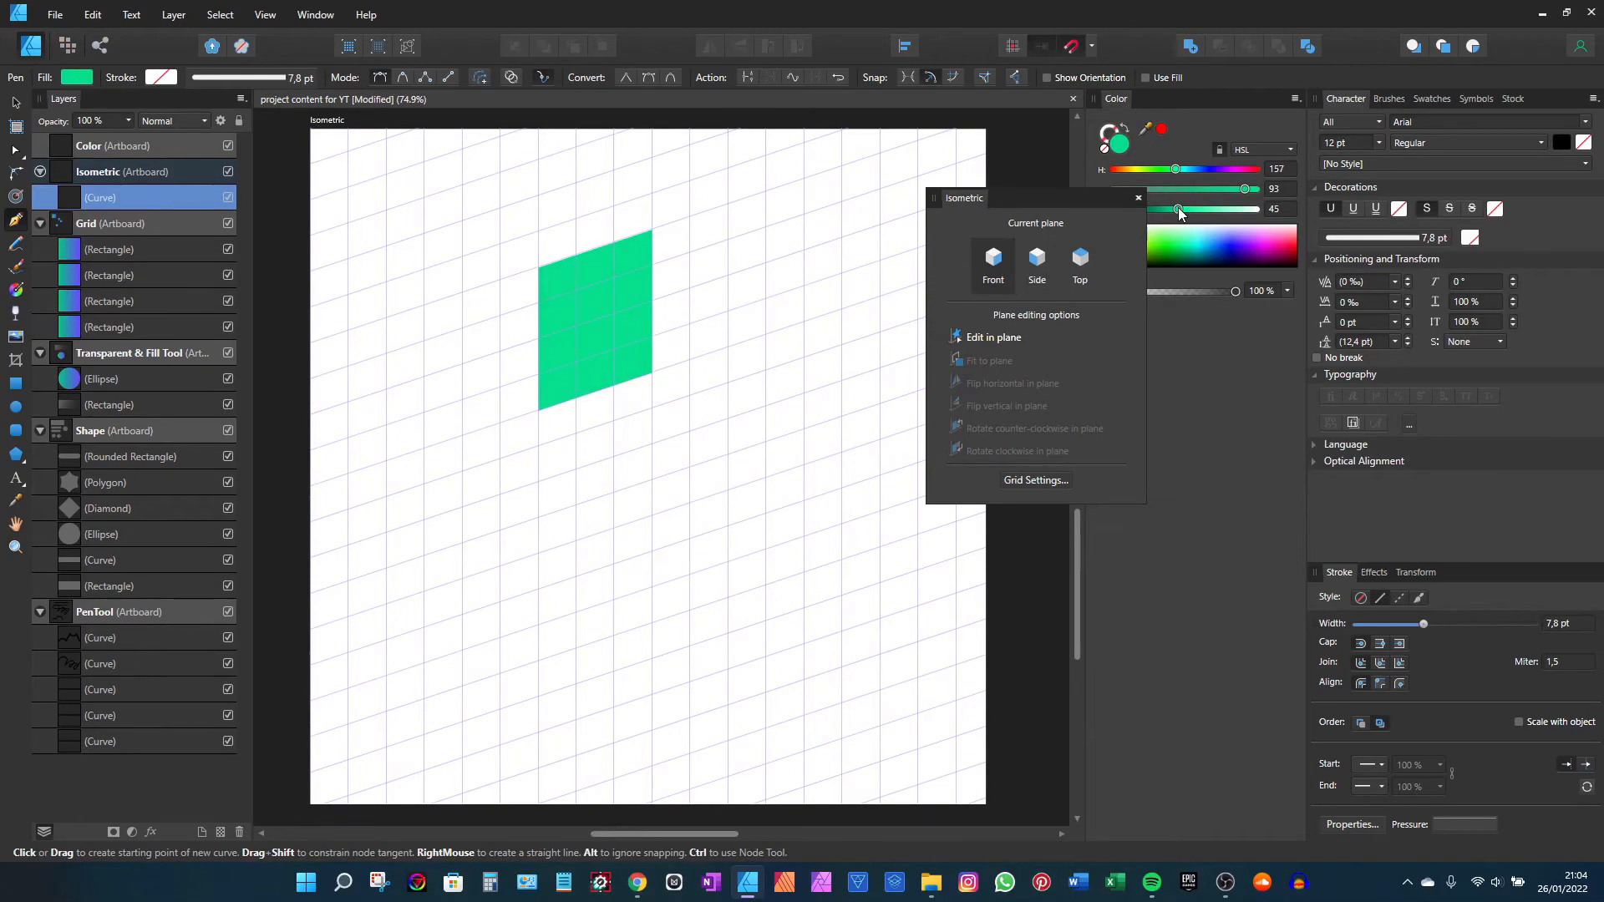
Step: Switch to the Side plane and shift the green front face so its corner meets the side-plane grid
{"action": "left_click", "coordinate": [1037, 264]}
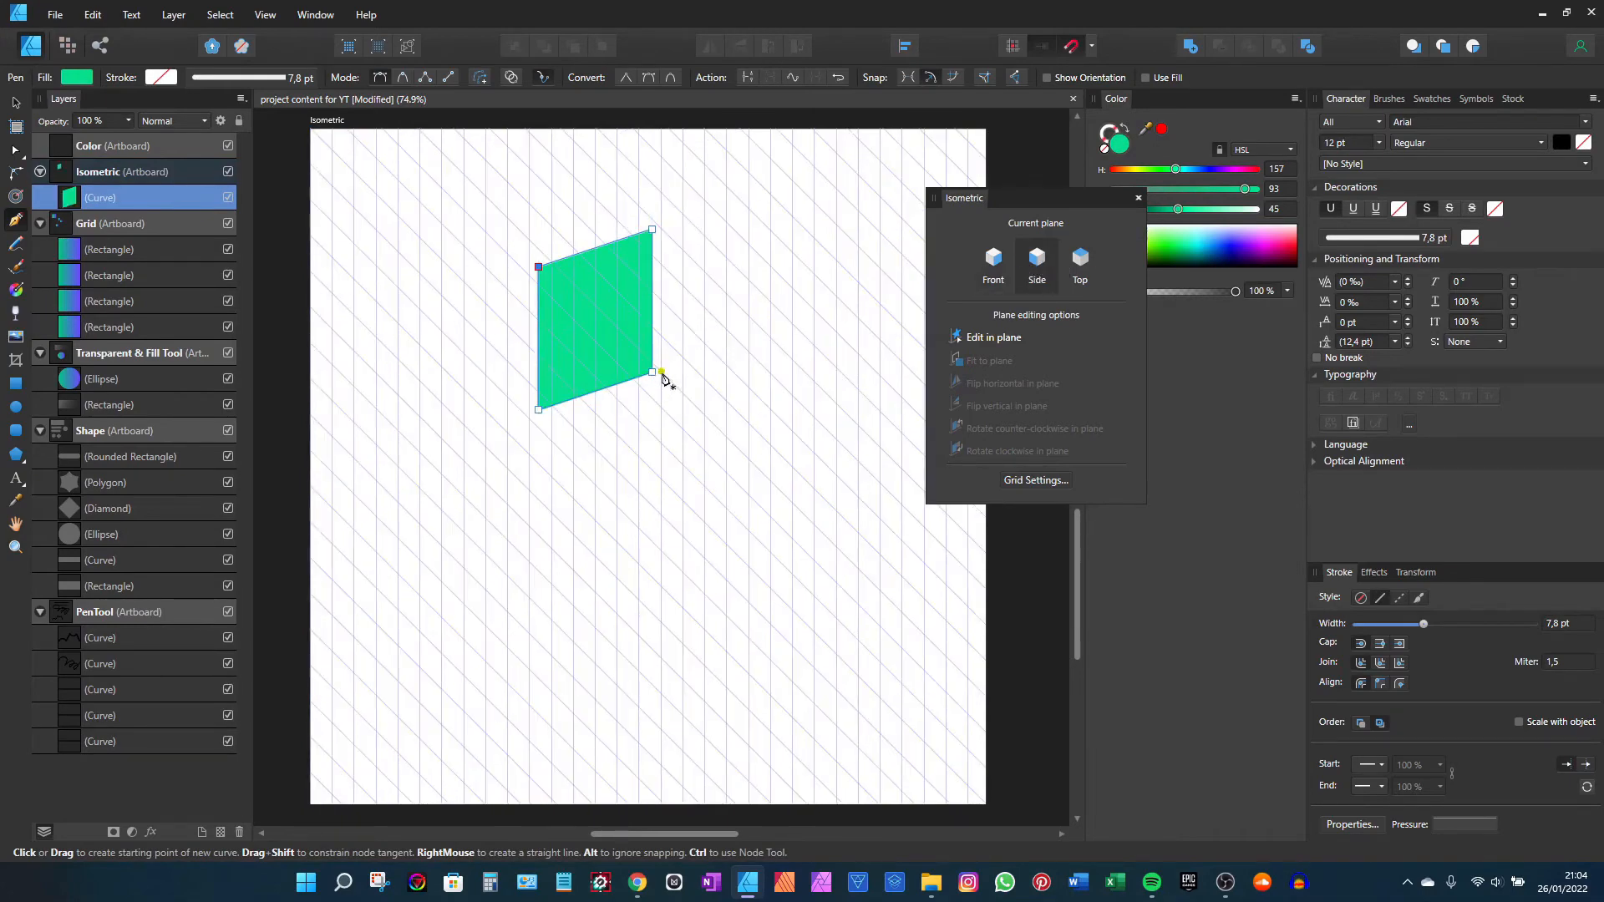
{"action": "key", "text": "v"}
{"action": "left_click_drag", "start_coordinate": [568, 323], "coordinate": [571, 302]}
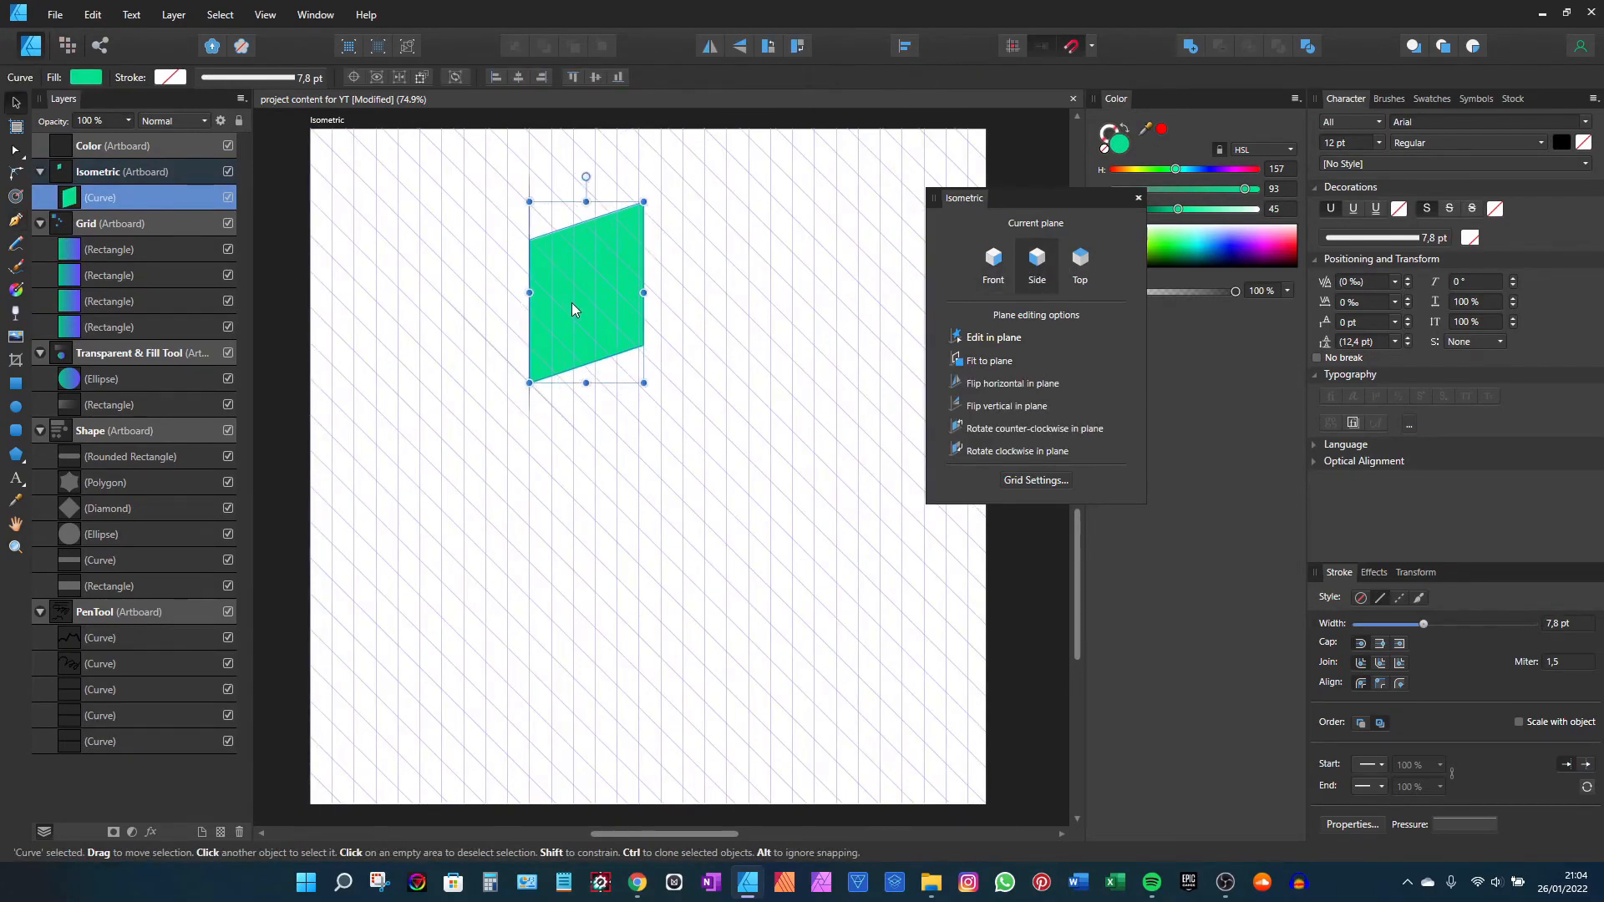
Step: Draw a closed Side-plane parallelogram from the front face's left edge with the Pen and fill it light green with lightness 72
{"action": "key", "text": "p"}
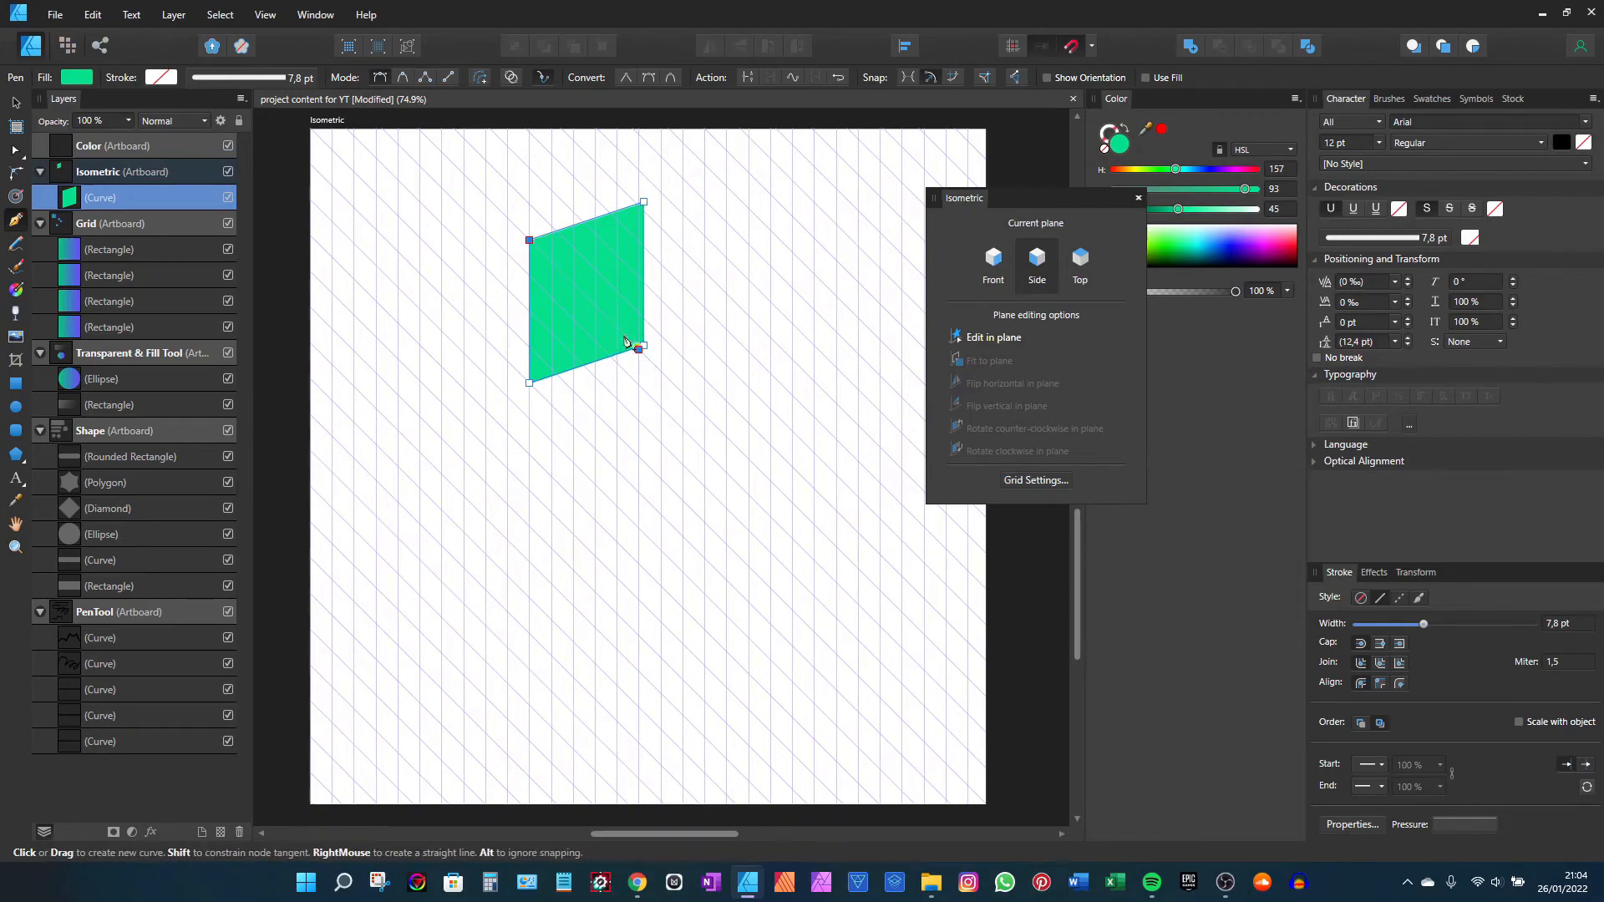
{"action": "left_click", "coordinate": [528, 240]}
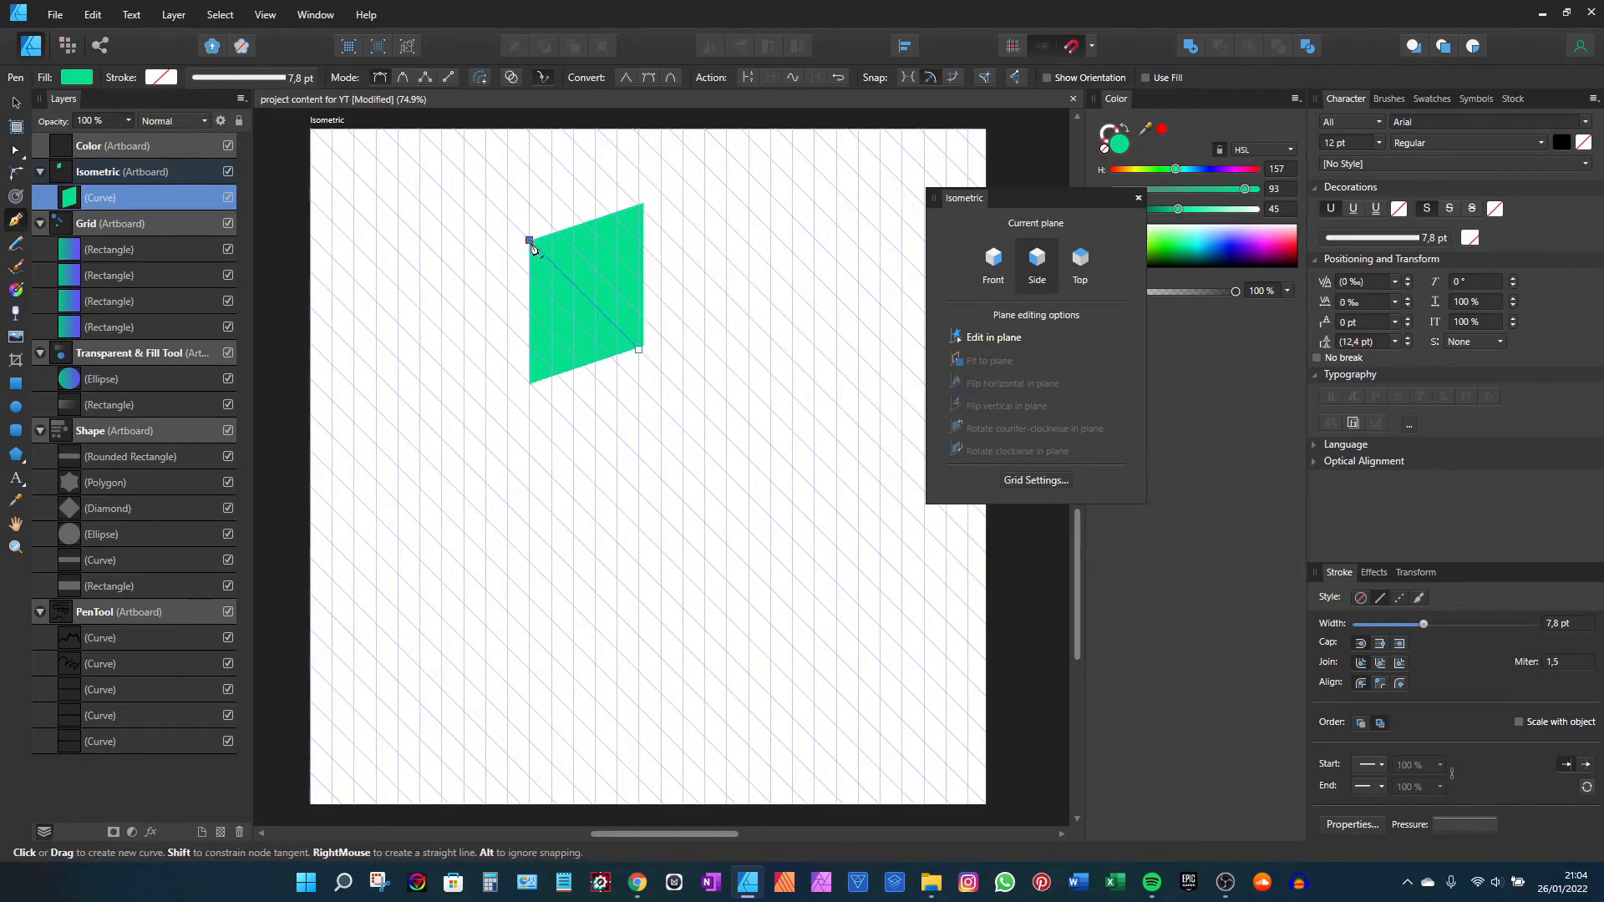
{"action": "left_click", "coordinate": [529, 383]}
{"action": "left_click", "coordinate": [639, 492]}
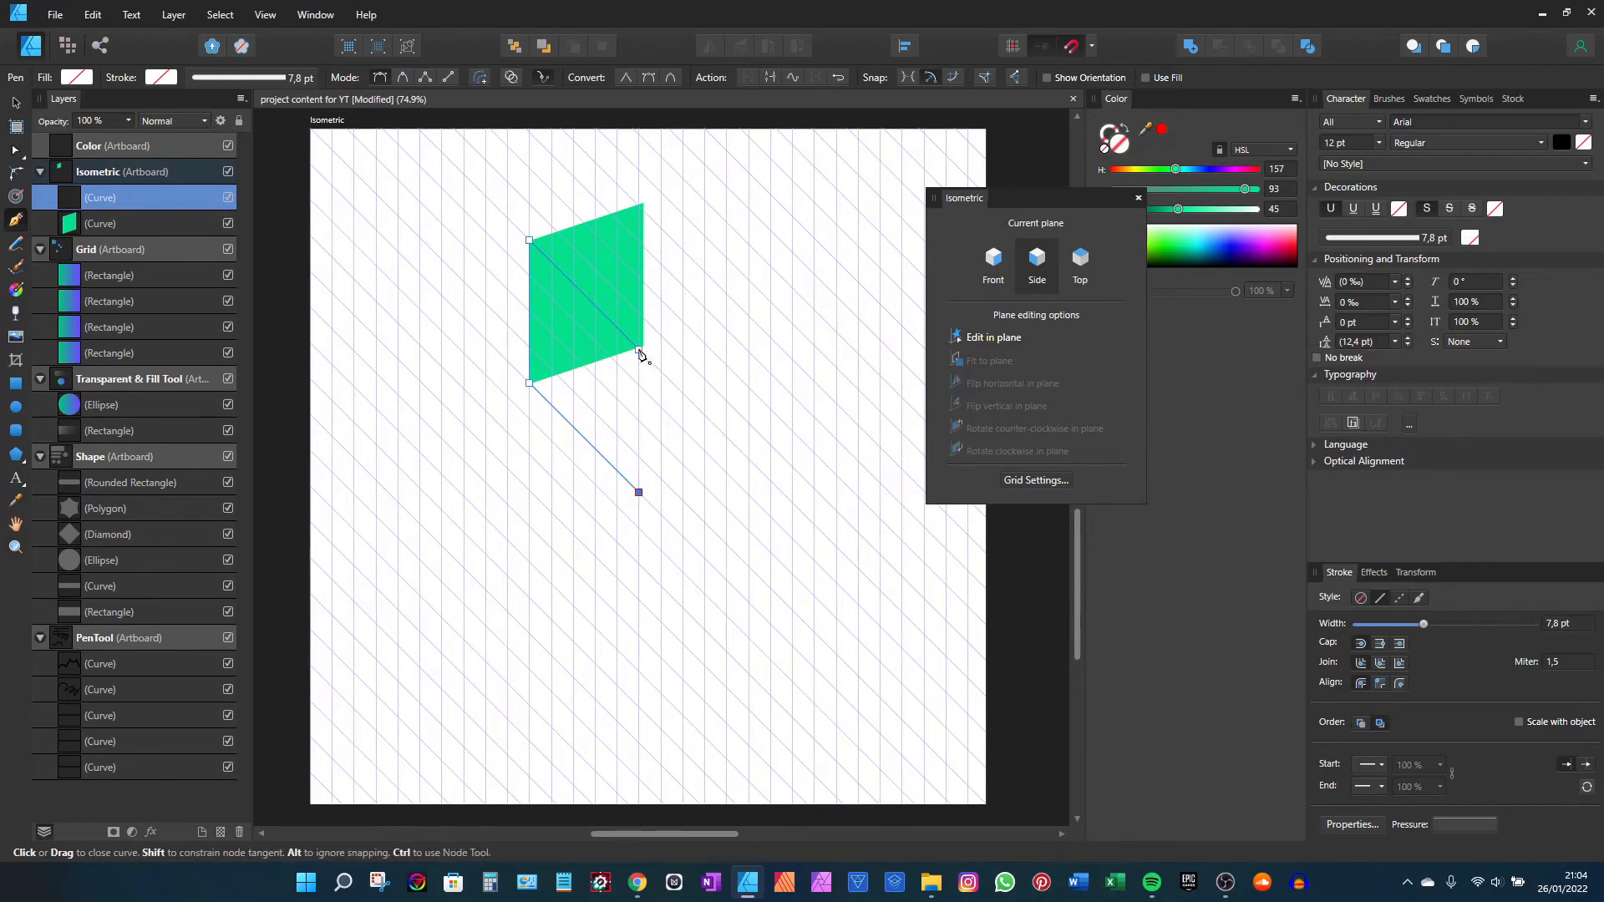
{"action": "left_click", "coordinate": [639, 350]}
{"action": "left_click_drag", "start_coordinate": [1193, 210], "coordinate": [1216, 210]}
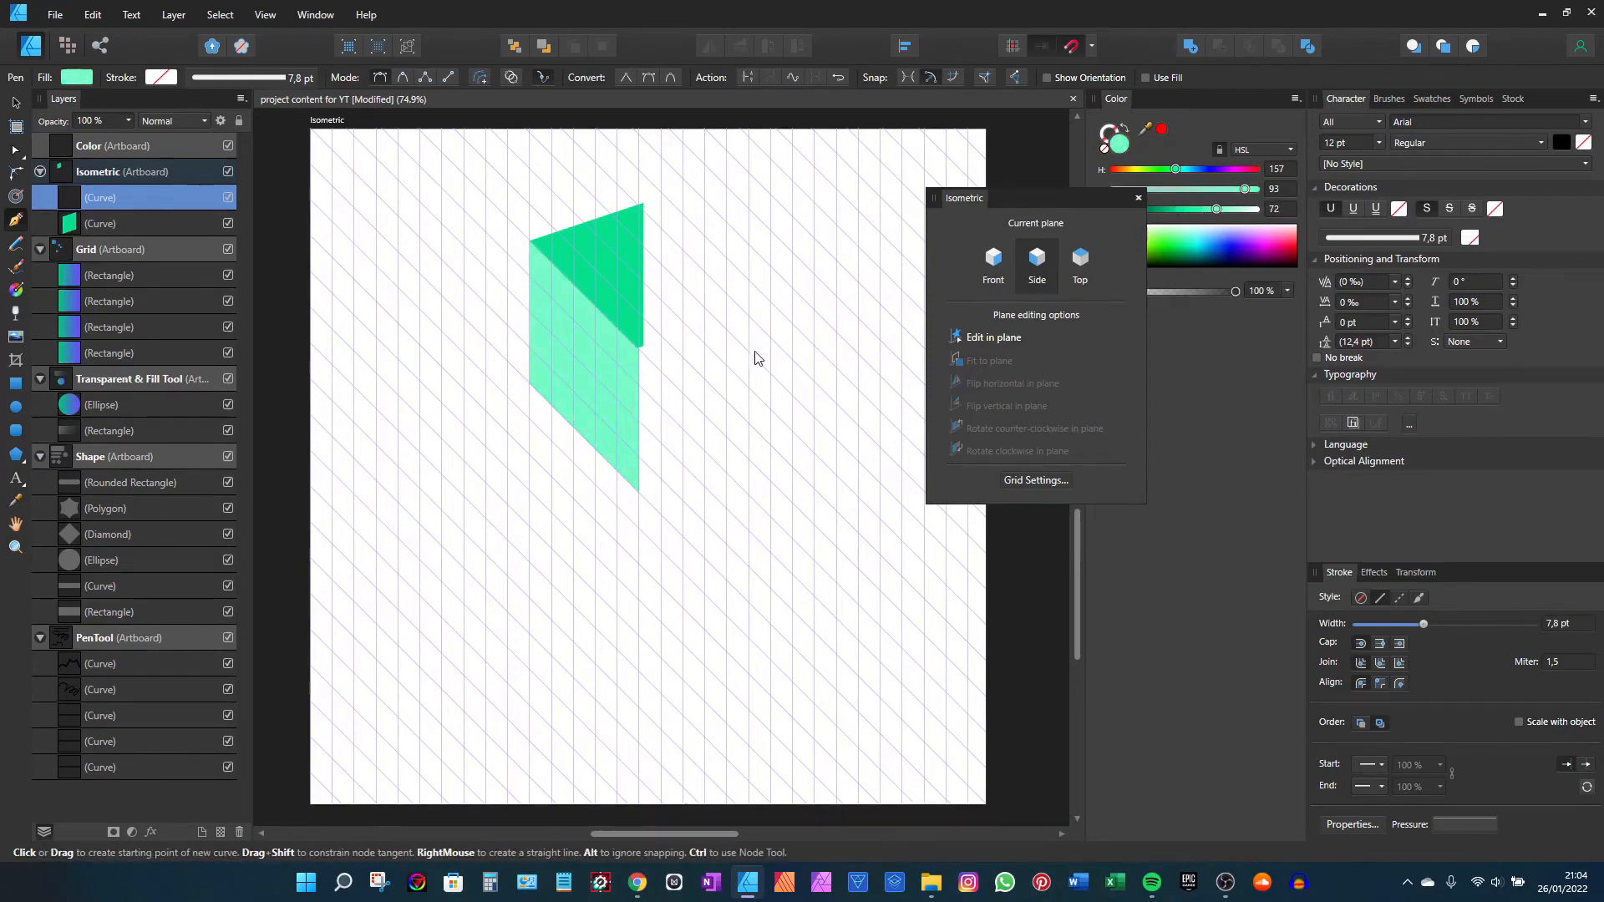
Step: Switch to the Top plane, draw a closed Pen parallelogram as the box's top face, and fill it green with lightness 44
{"action": "left_click", "coordinate": [1082, 266]}
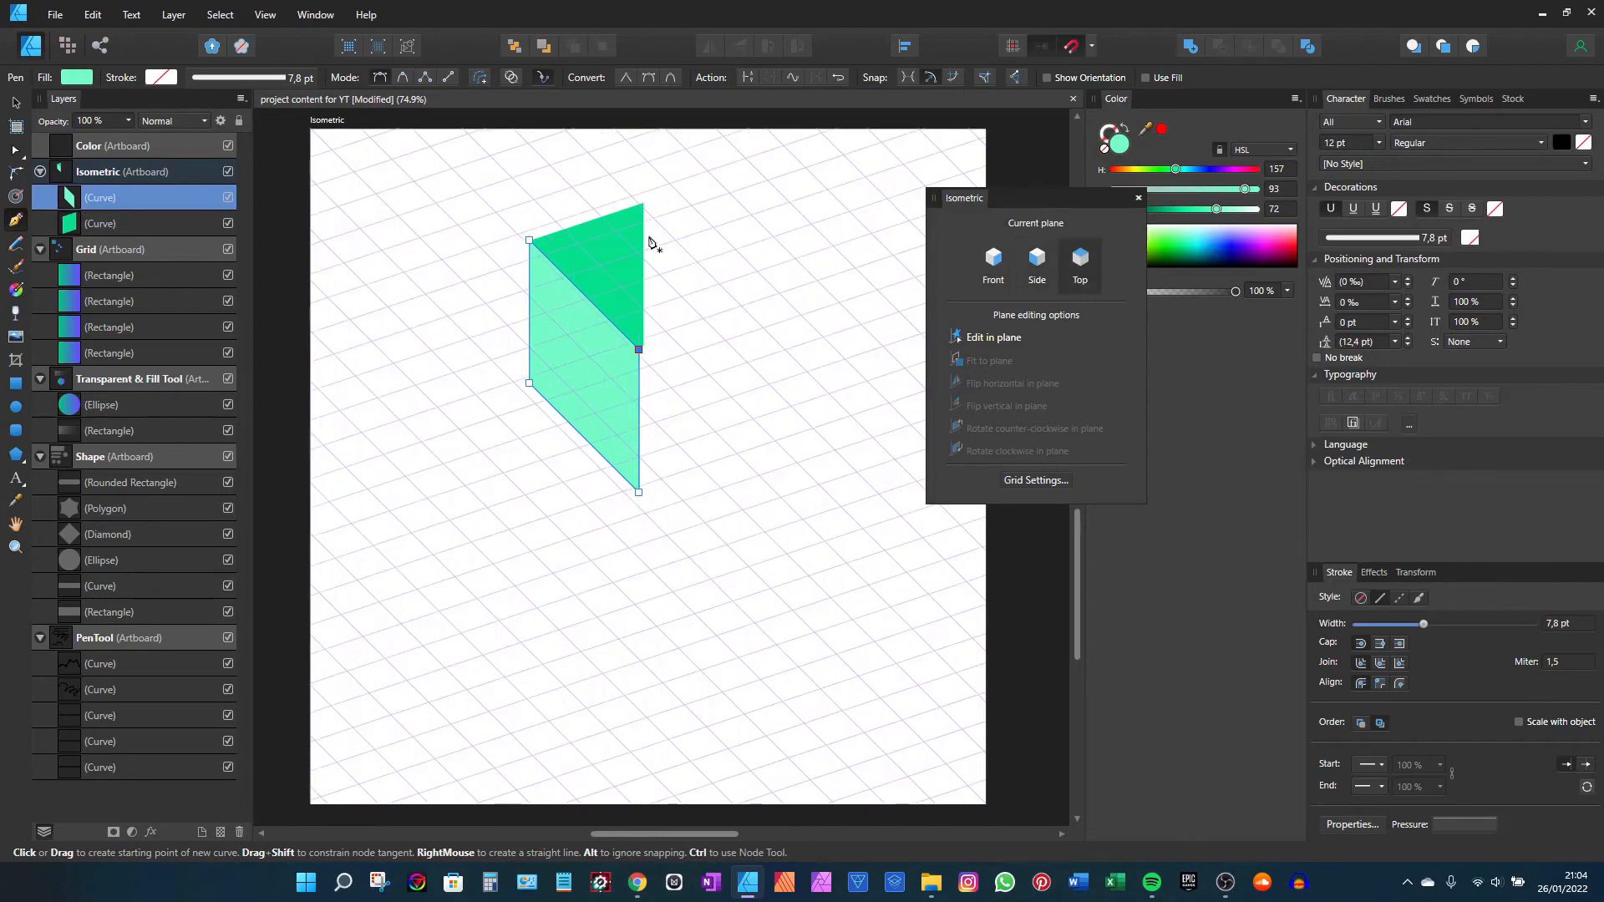
{"action": "left_click", "coordinate": [632, 197]}
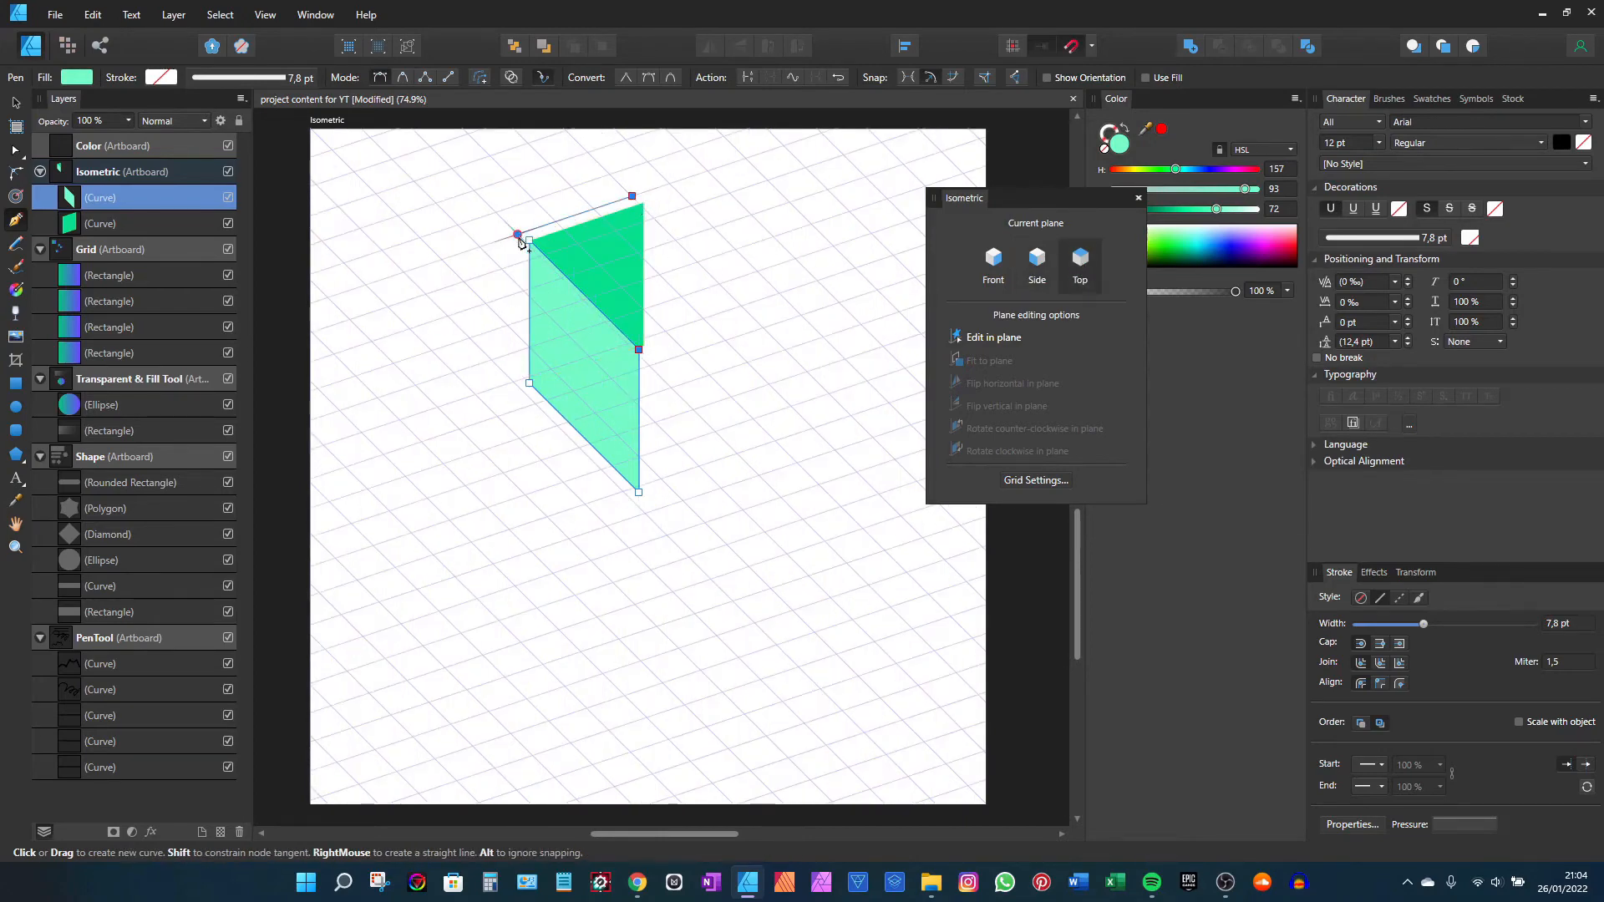
{"action": "left_click", "coordinate": [518, 234]}
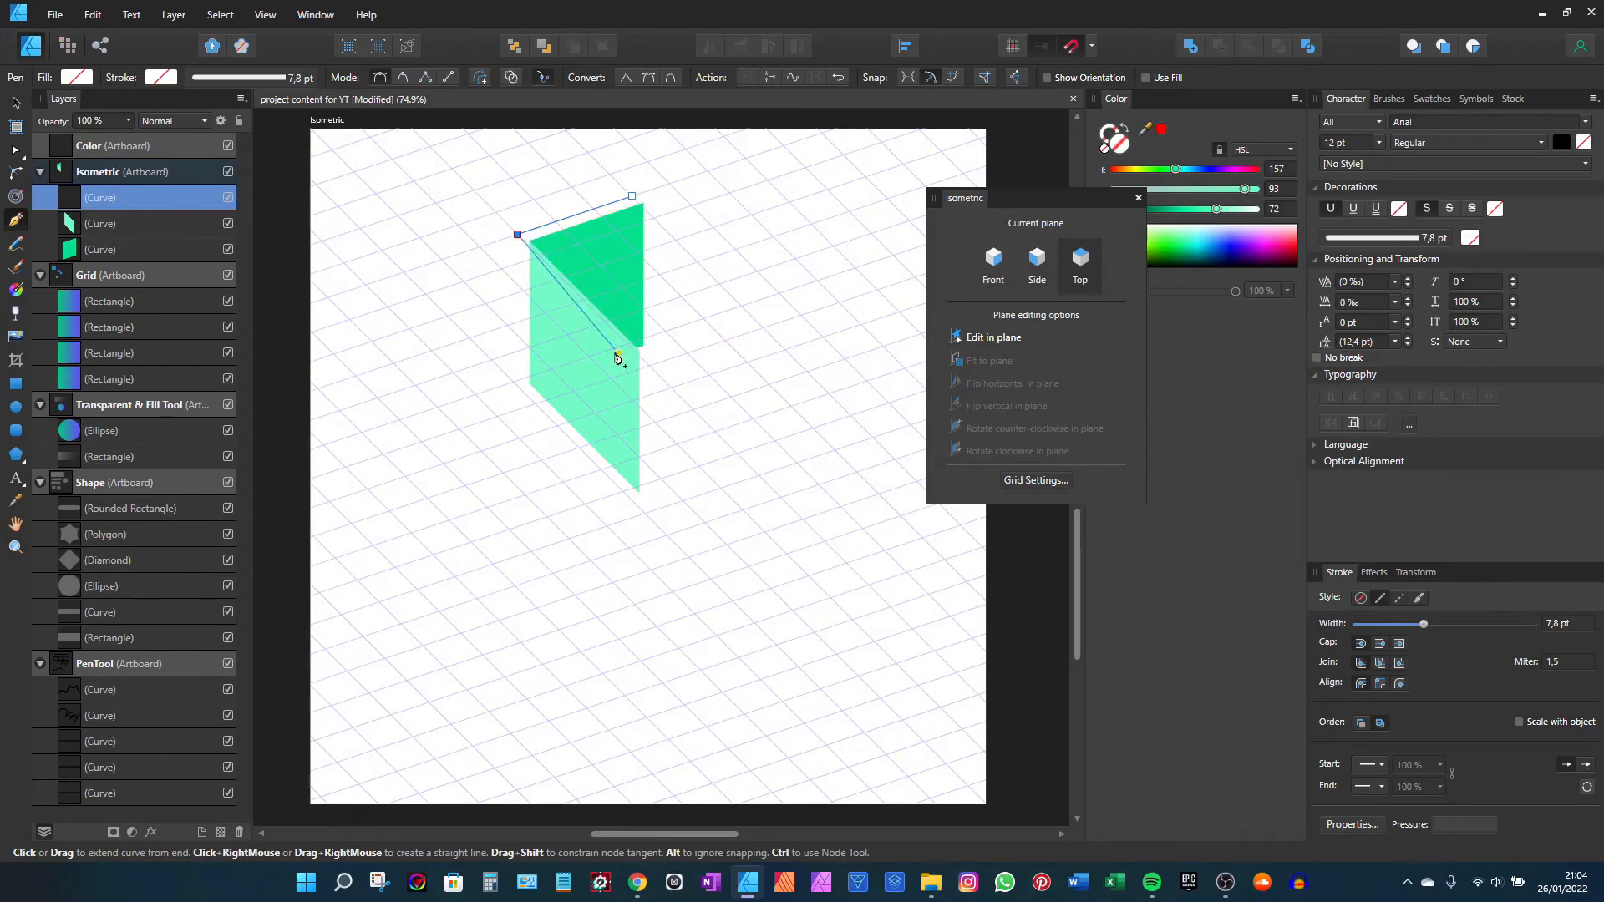
{"action": "left_click", "coordinate": [627, 343]}
{"action": "left_click", "coordinate": [741, 307]}
{"action": "left_click", "coordinate": [632, 196]}
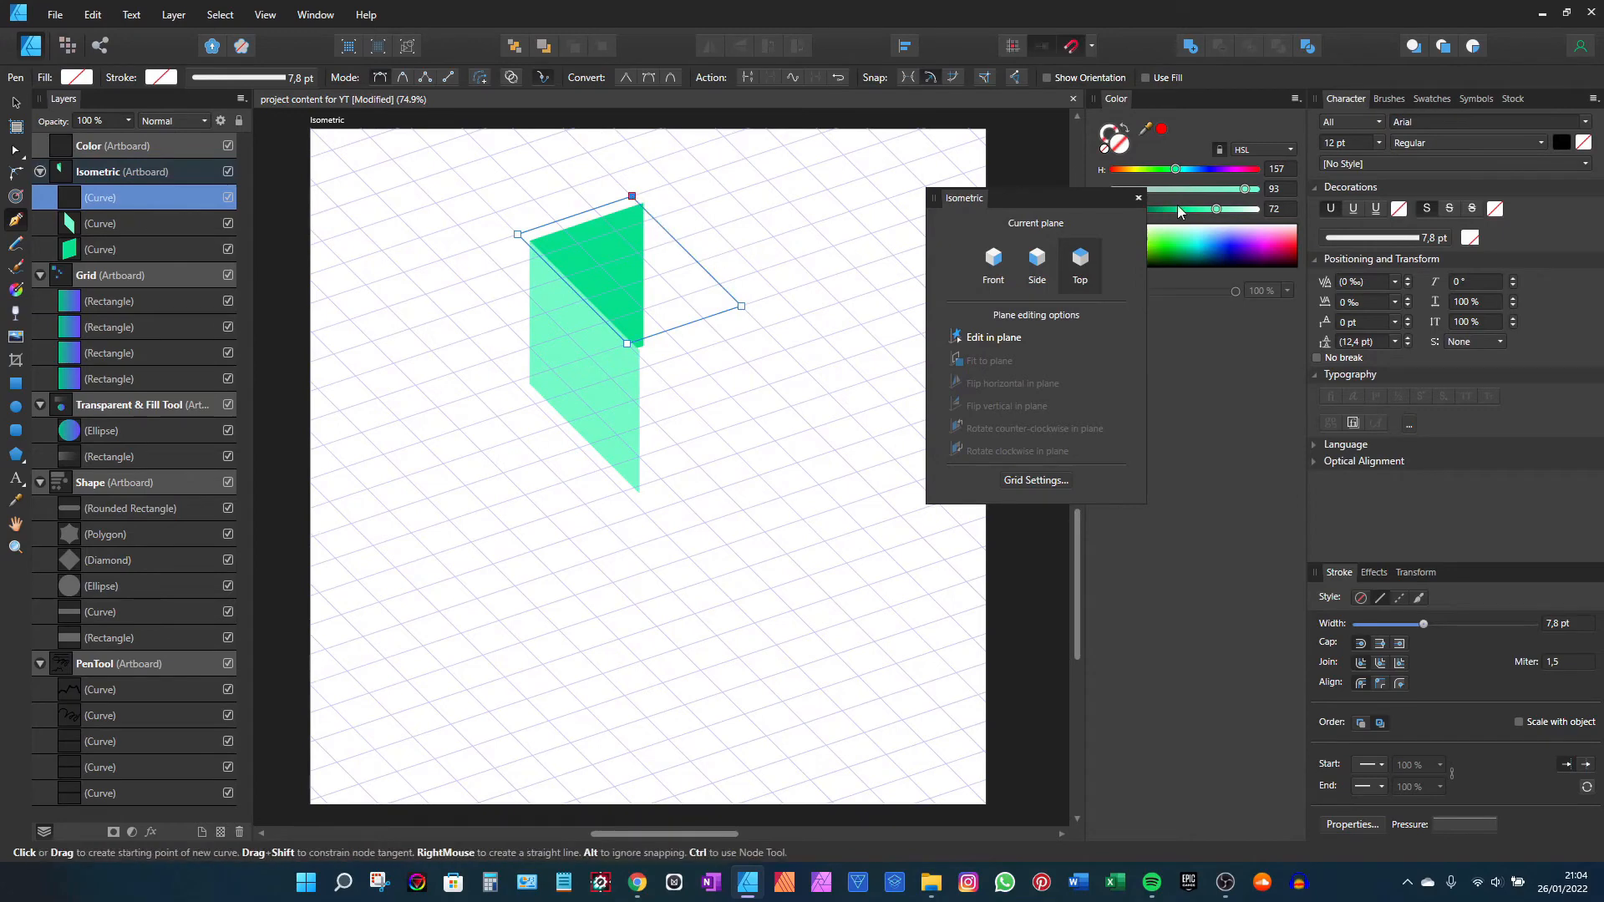
{"action": "left_click_drag", "start_coordinate": [1217, 210], "coordinate": [1208, 210]}
{"action": "left_click_drag", "start_coordinate": [1207, 219], "coordinate": [1178, 221]}
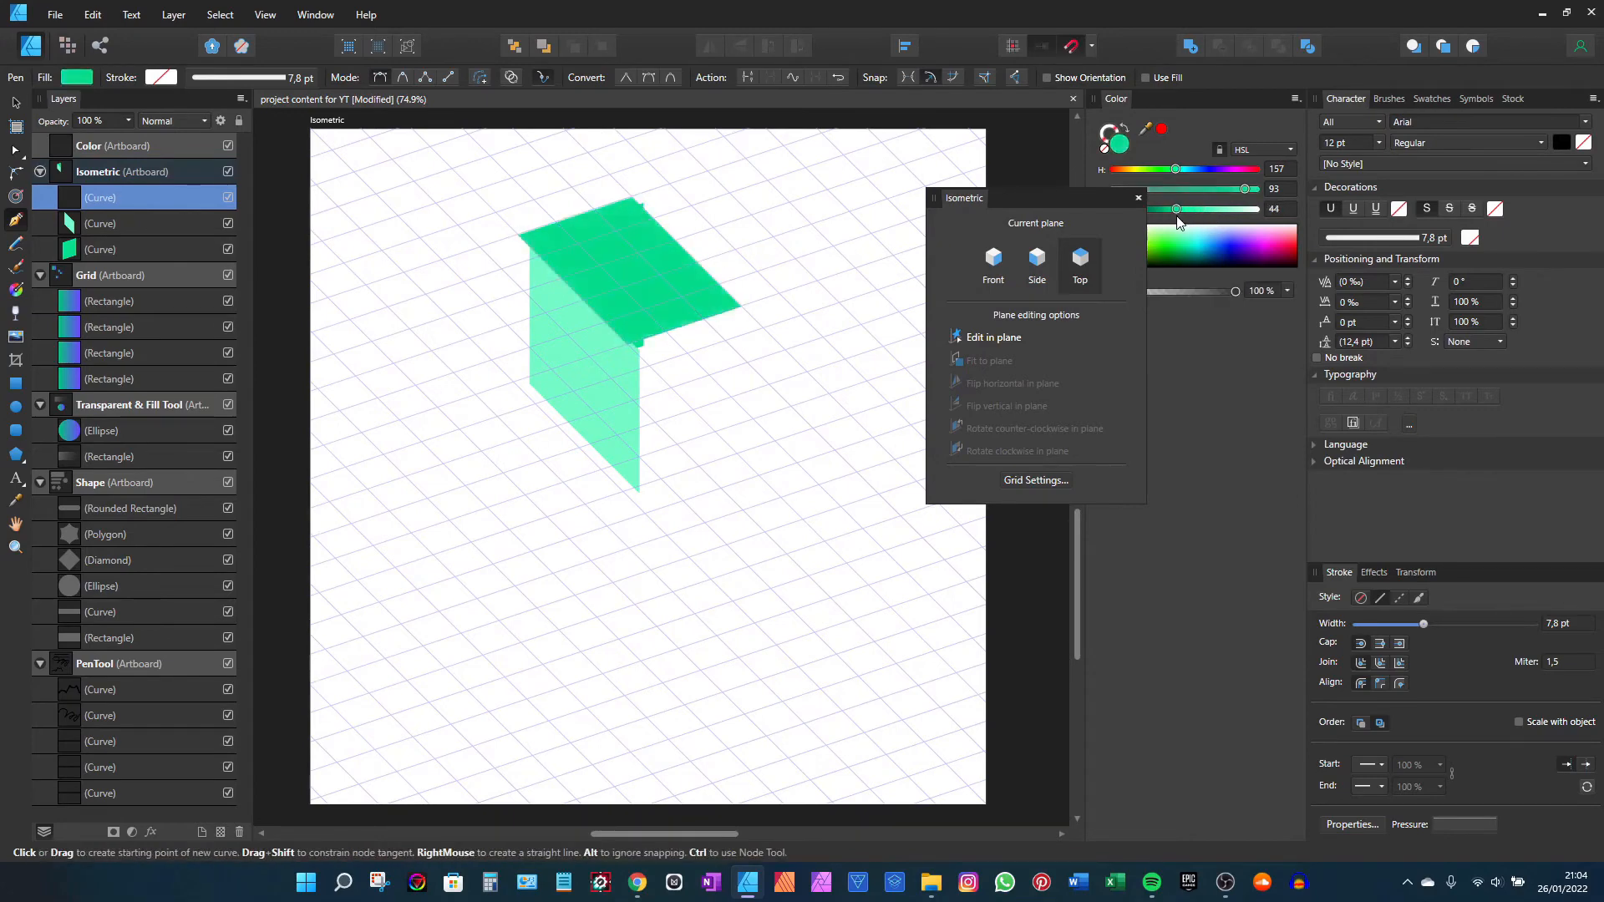
Step: Move the top face to meet the upper edge of the side face, and clear the selection
{"action": "key", "text": "v"}
{"action": "left_click_drag", "start_coordinate": [618, 267], "coordinate": [618, 269]}
{"action": "left_click", "coordinate": [761, 408]}
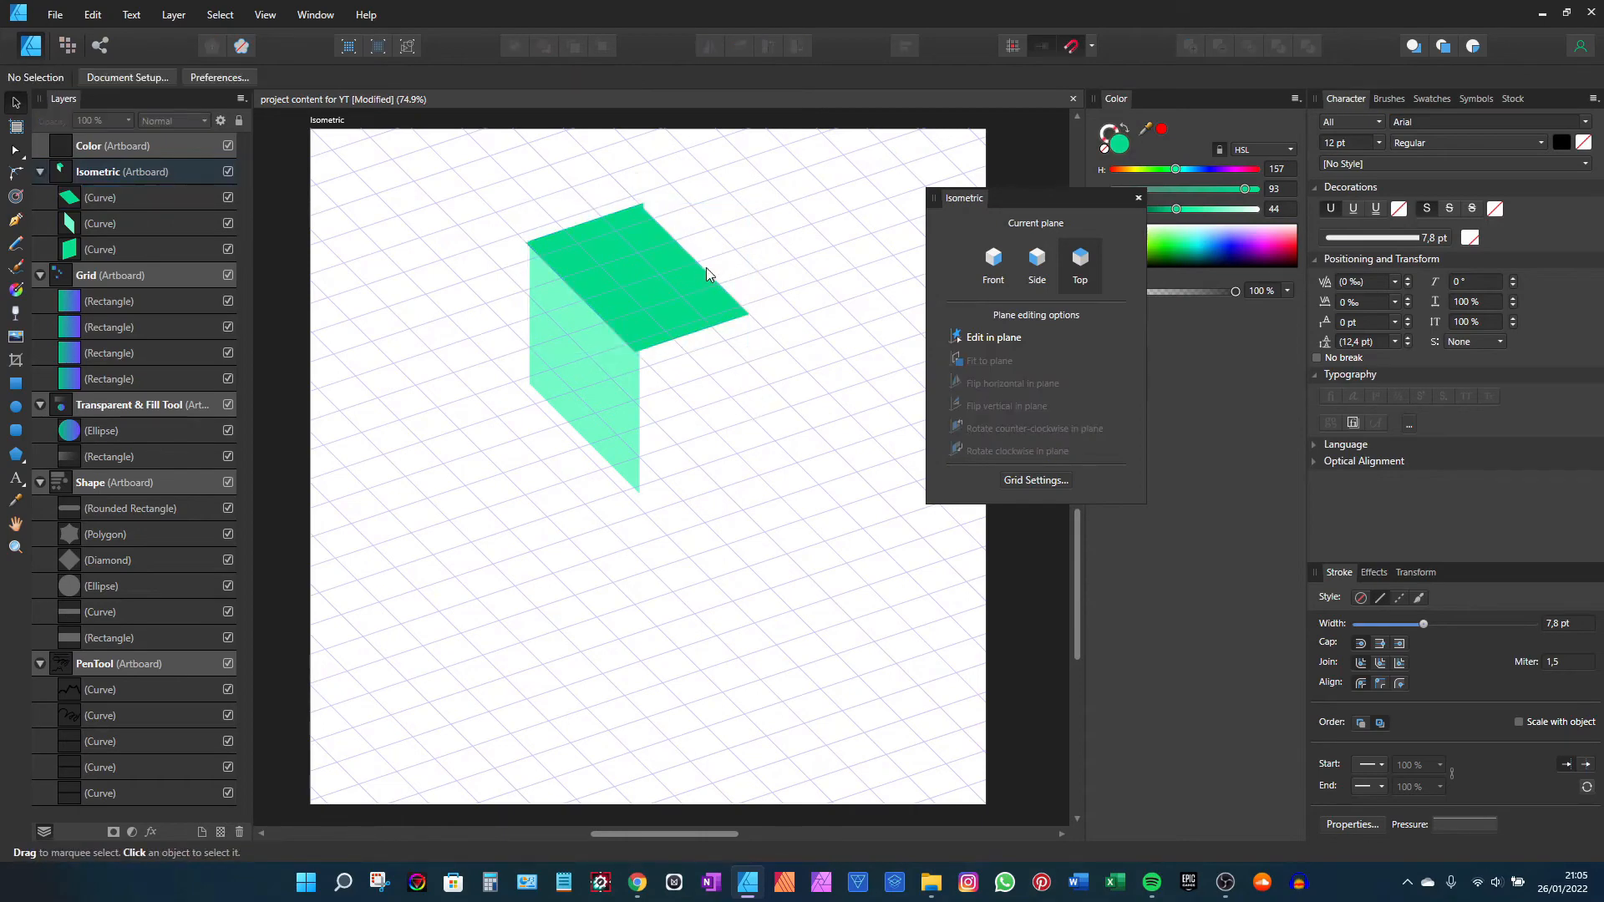
Step: Select all three isometric faces together and delete them from the Isometric artboard
{"action": "left_click_drag", "start_coordinate": [794, 179], "coordinate": [473, 539]}
{"action": "key", "text": "Delete"}
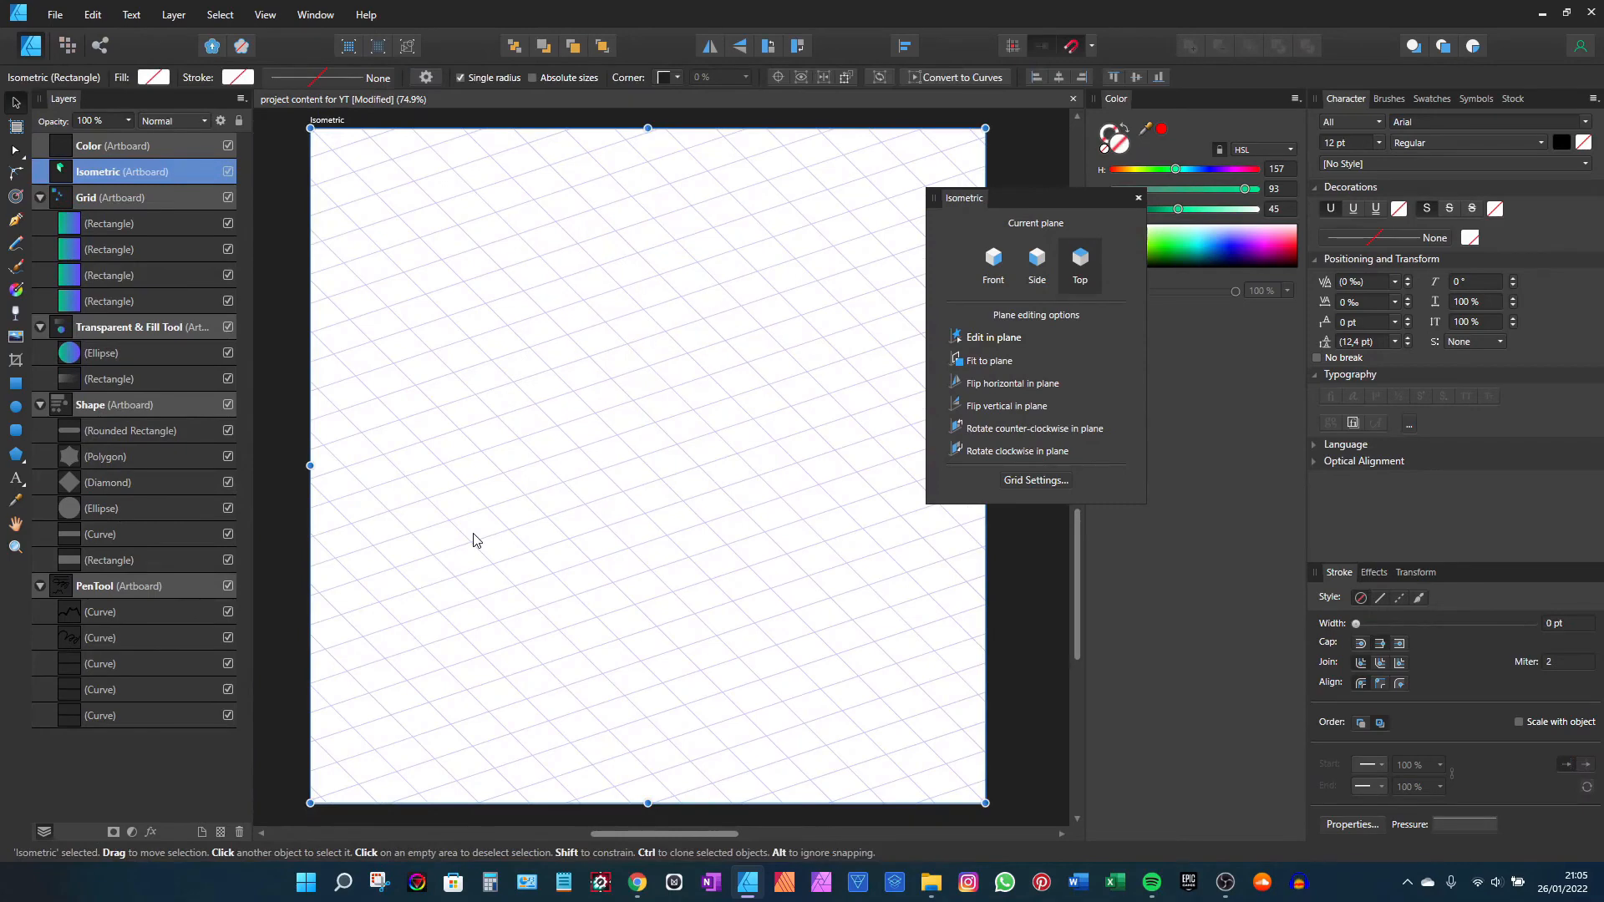
Step: Select the Color artboard and hide its grid
{"action": "scroll", "coordinate": [669, 465], "scroll_direction": "down", "scroll_amount": 3}
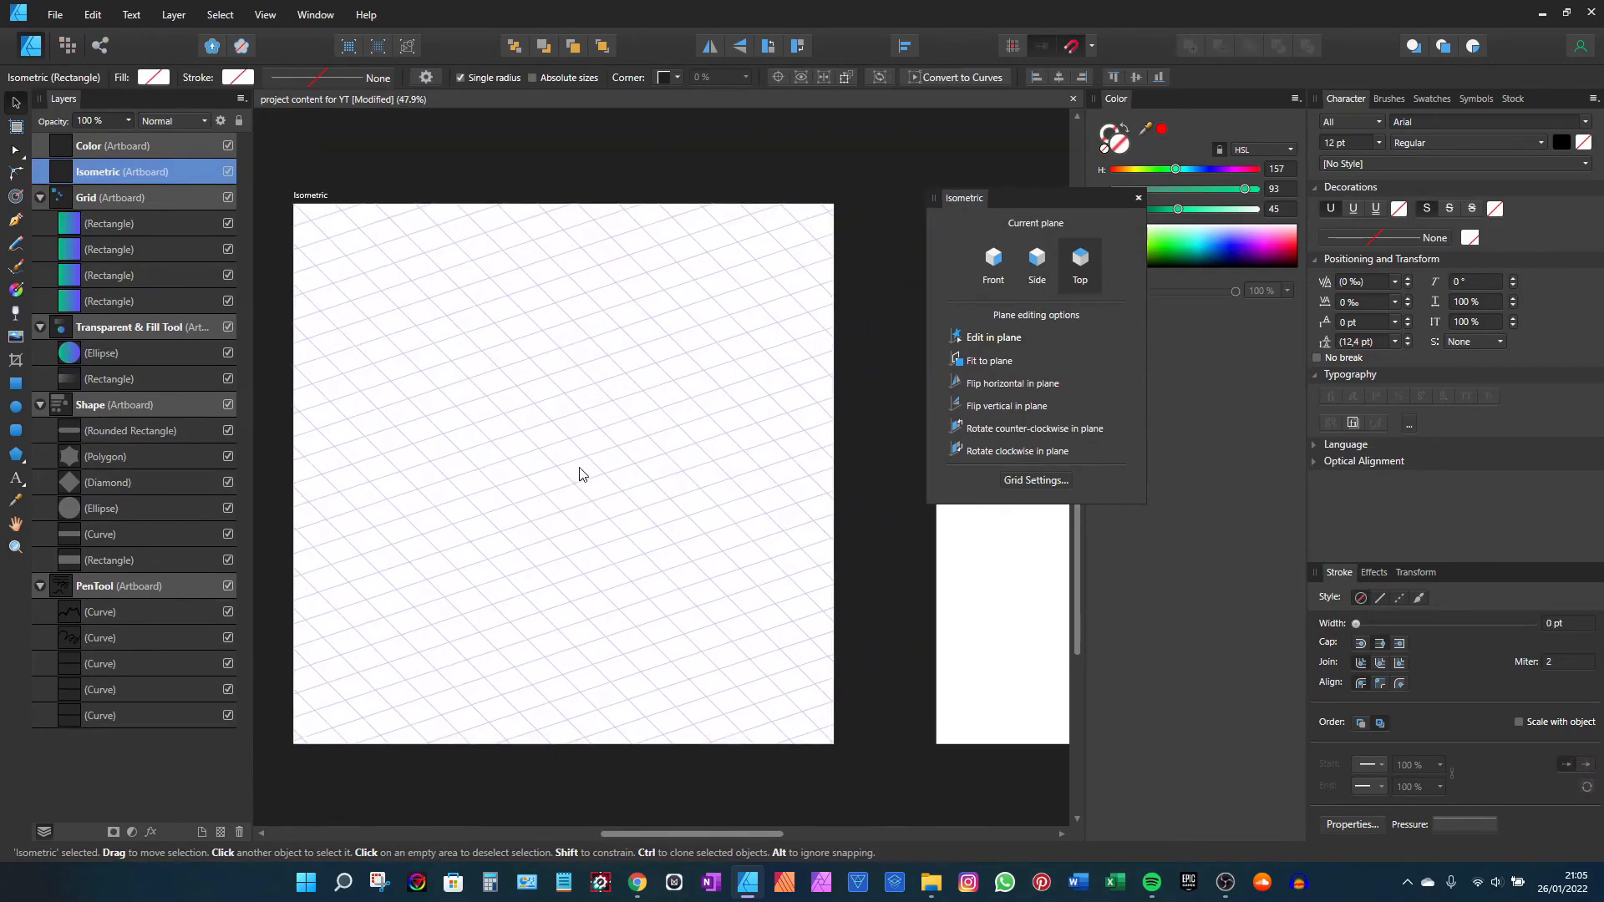
{"action": "scroll", "coordinate": [685, 368], "scroll_direction": "right", "scroll_amount": 5}
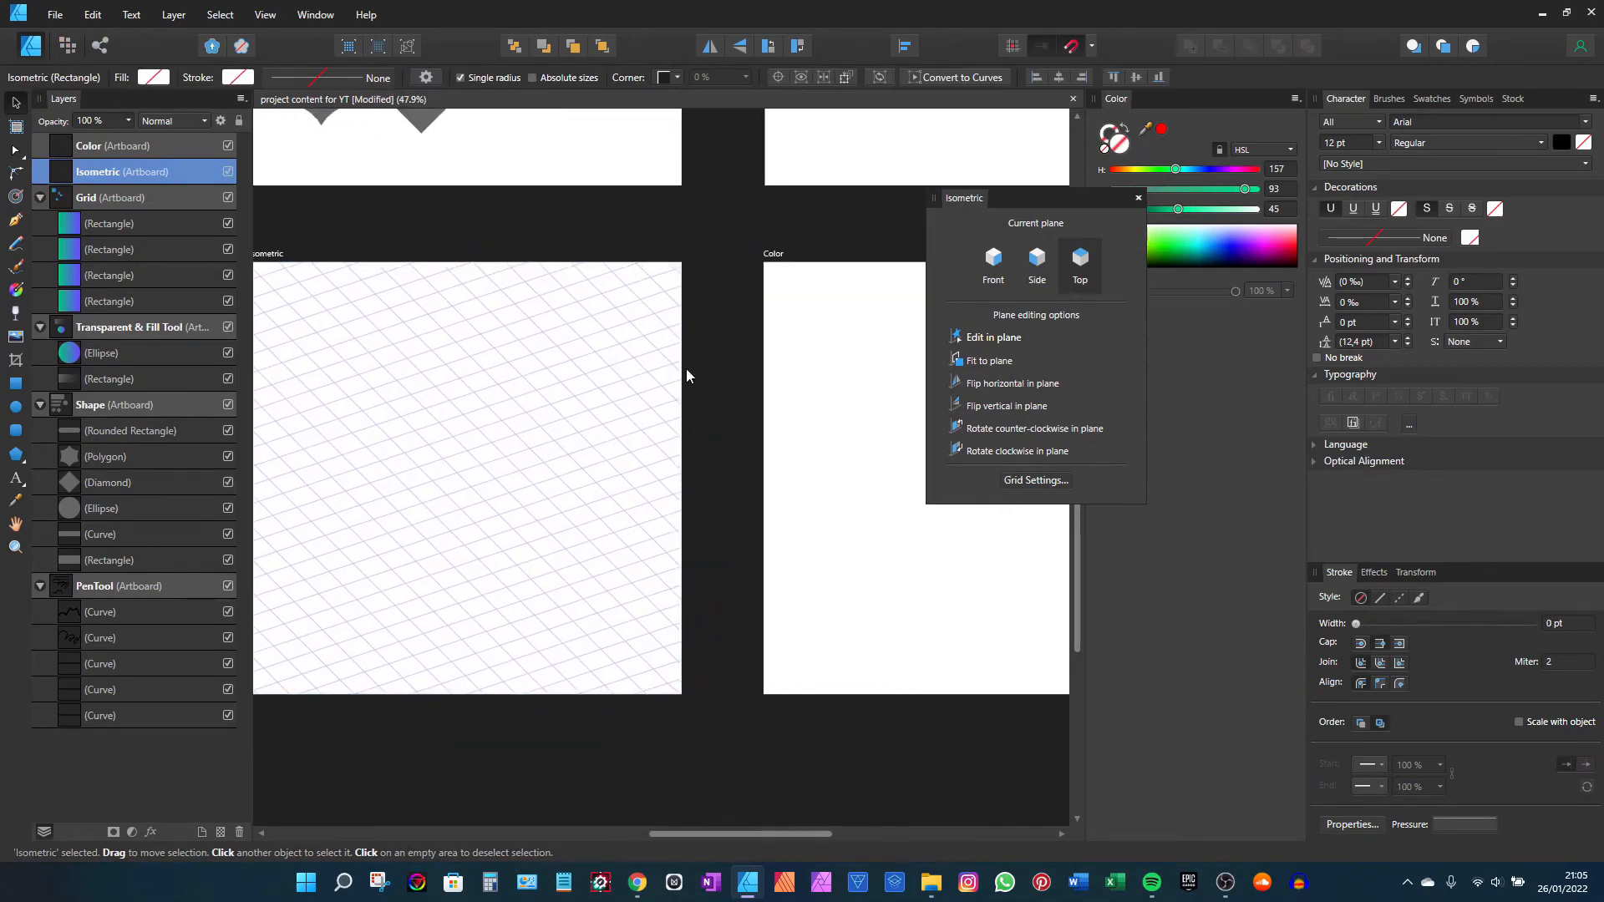
{"action": "left_click", "coordinate": [493, 343]}
{"action": "scroll", "coordinate": [598, 404], "scroll_direction": "up", "scroll_amount": 2}
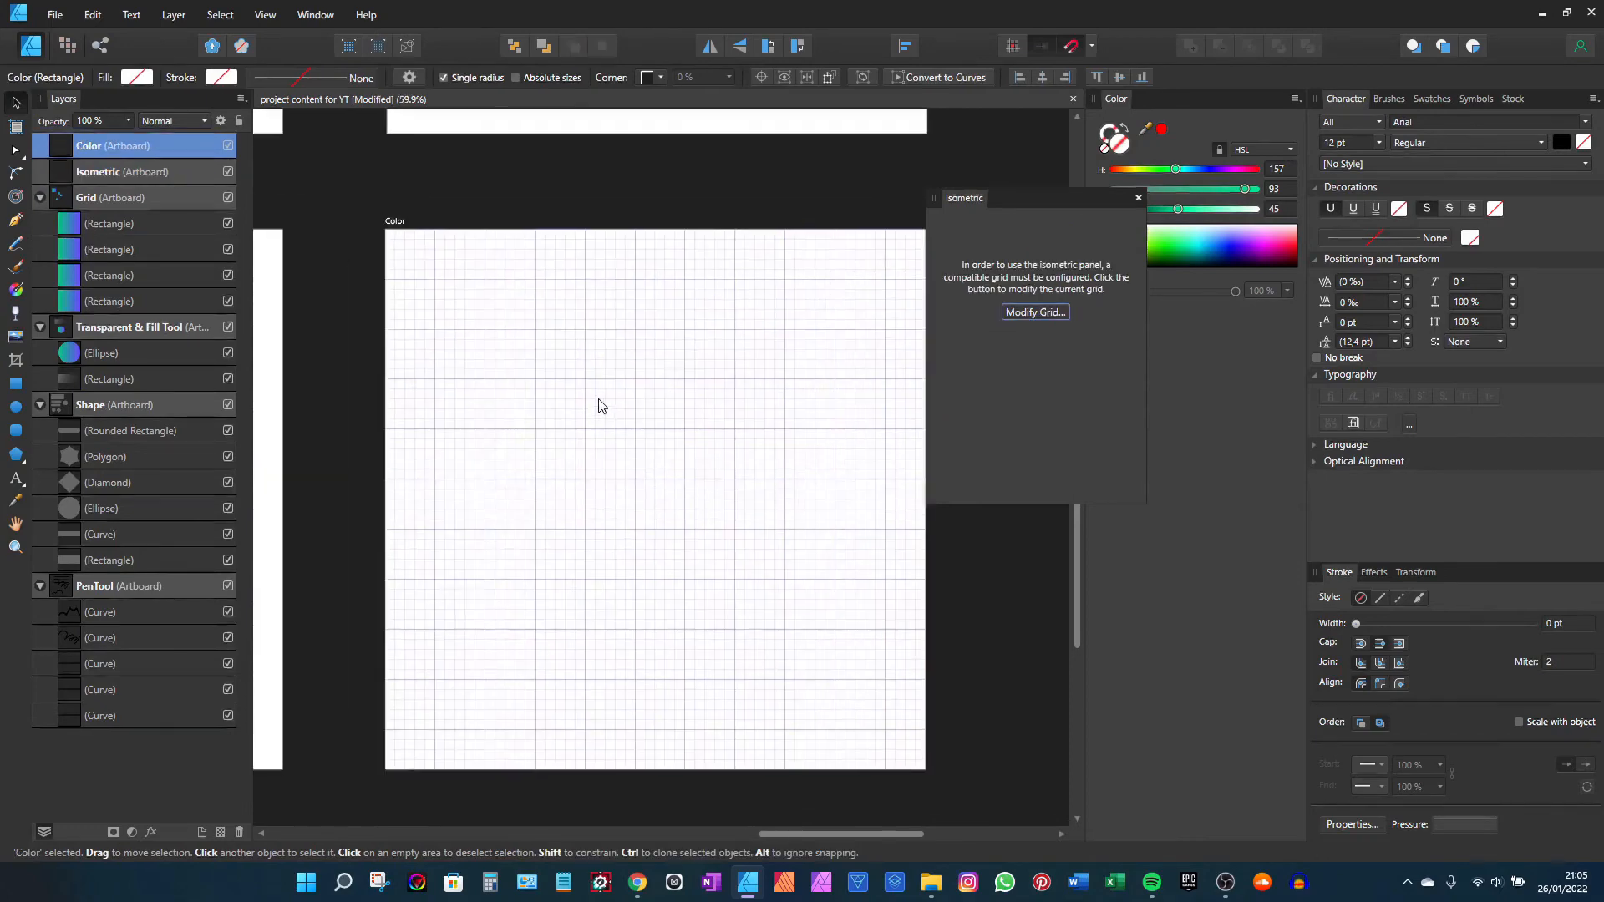
{"action": "left_click_drag", "start_coordinate": [598, 405], "coordinate": [565, 335]}
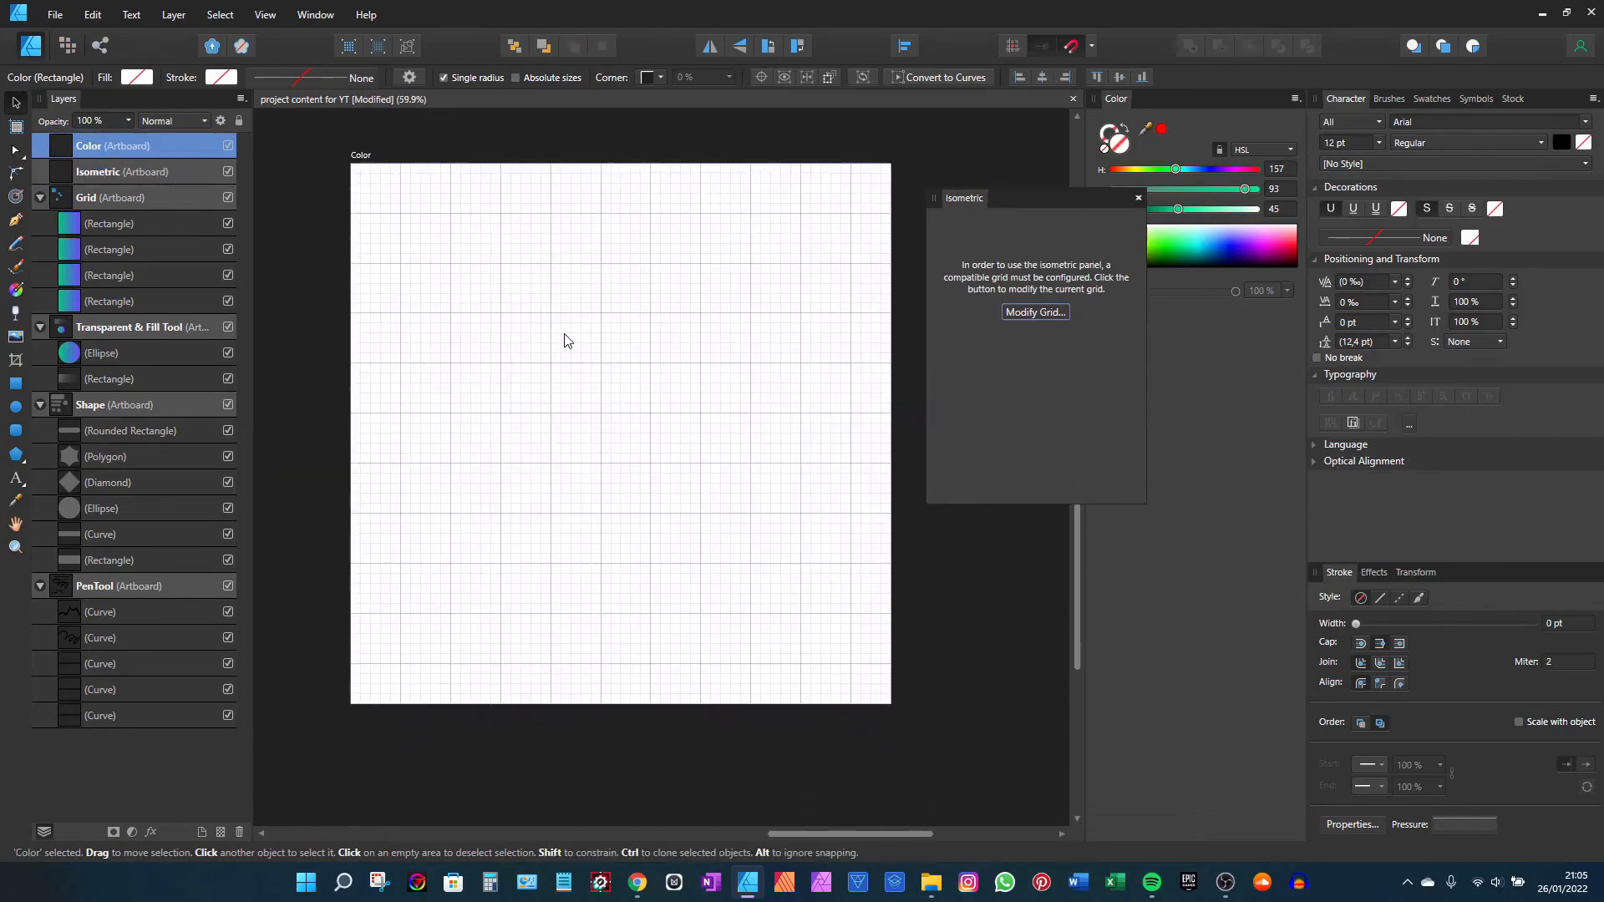
{"action": "left_click", "coordinate": [265, 15]}
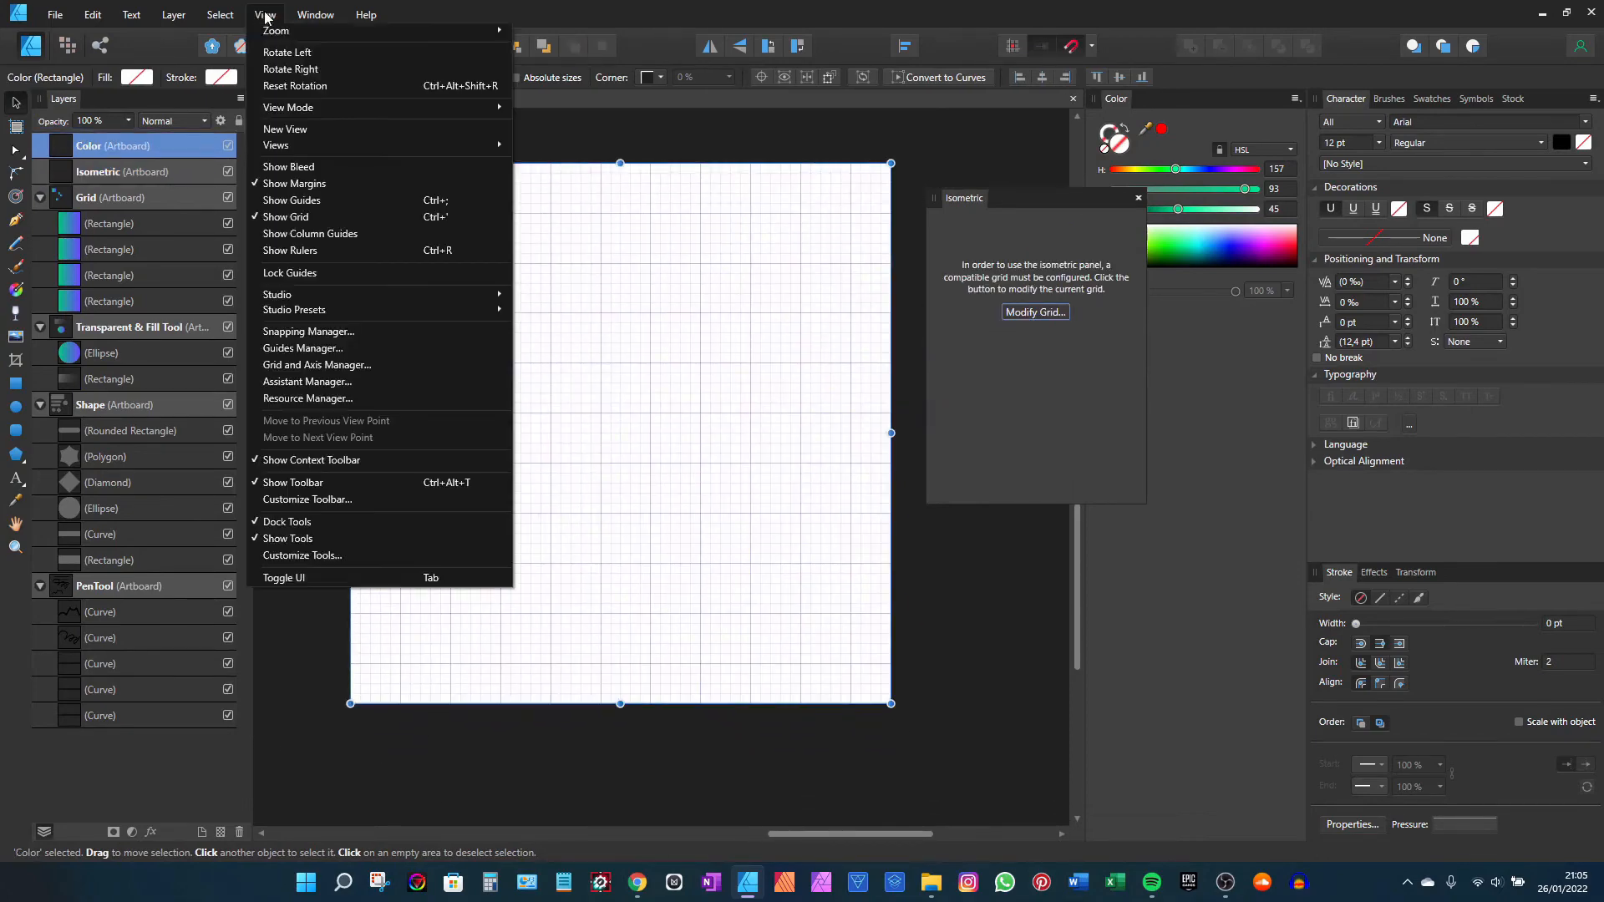
{"action": "left_click", "coordinate": [294, 218]}
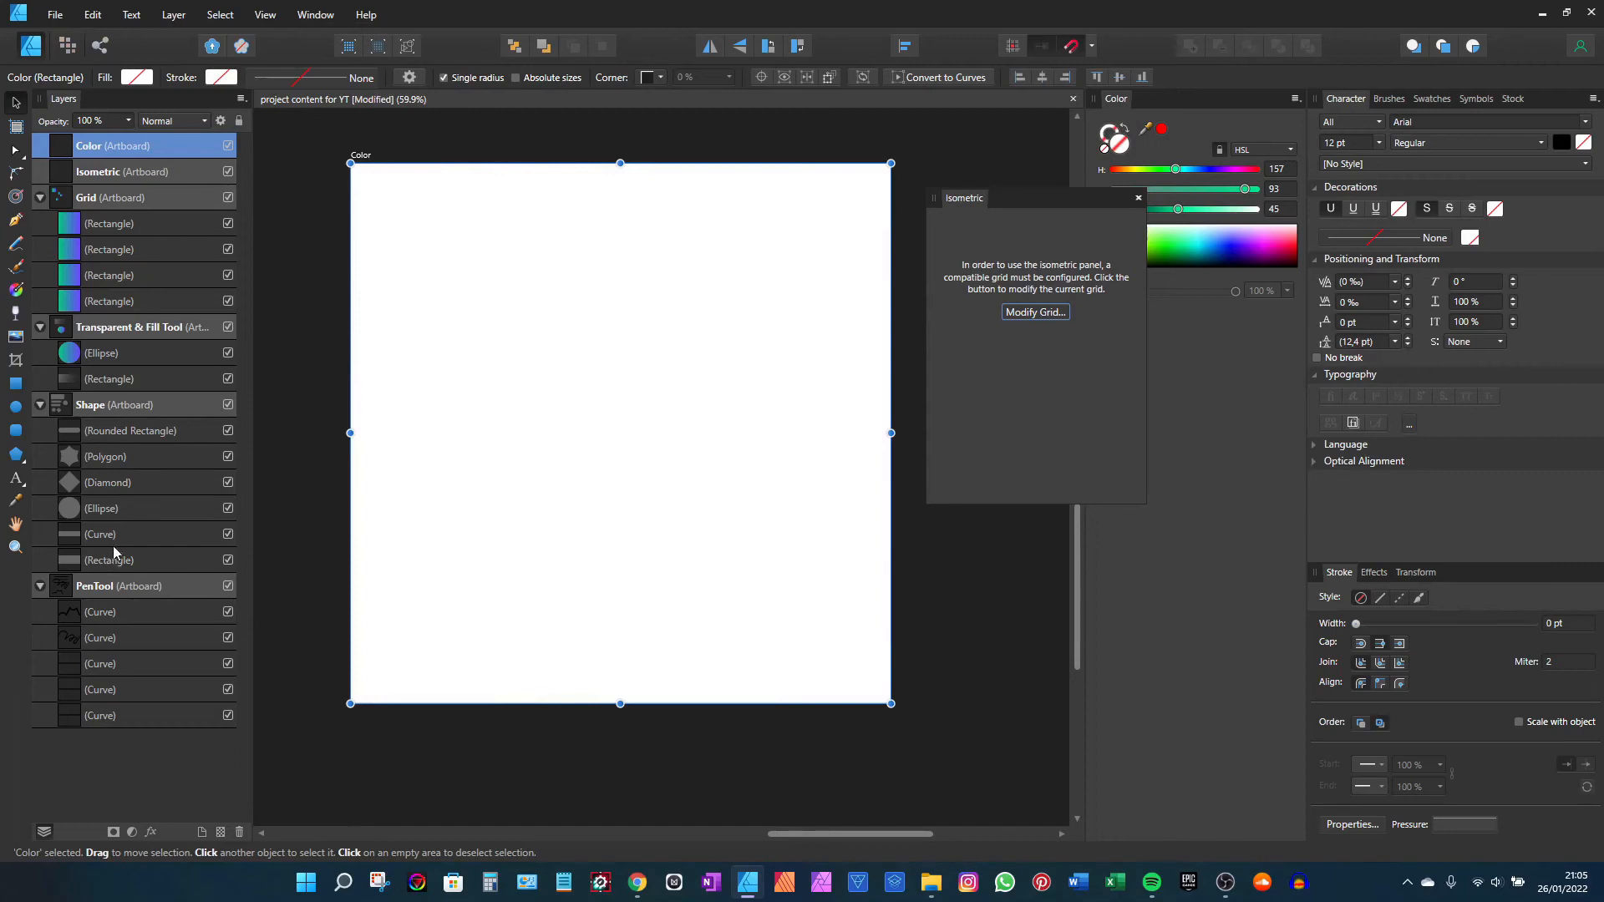
Step: Copy the Shape artboard's diamond onto the Color artboard, then enlarge it and place it near the artboard's center
{"action": "left_click", "coordinate": [111, 484]}
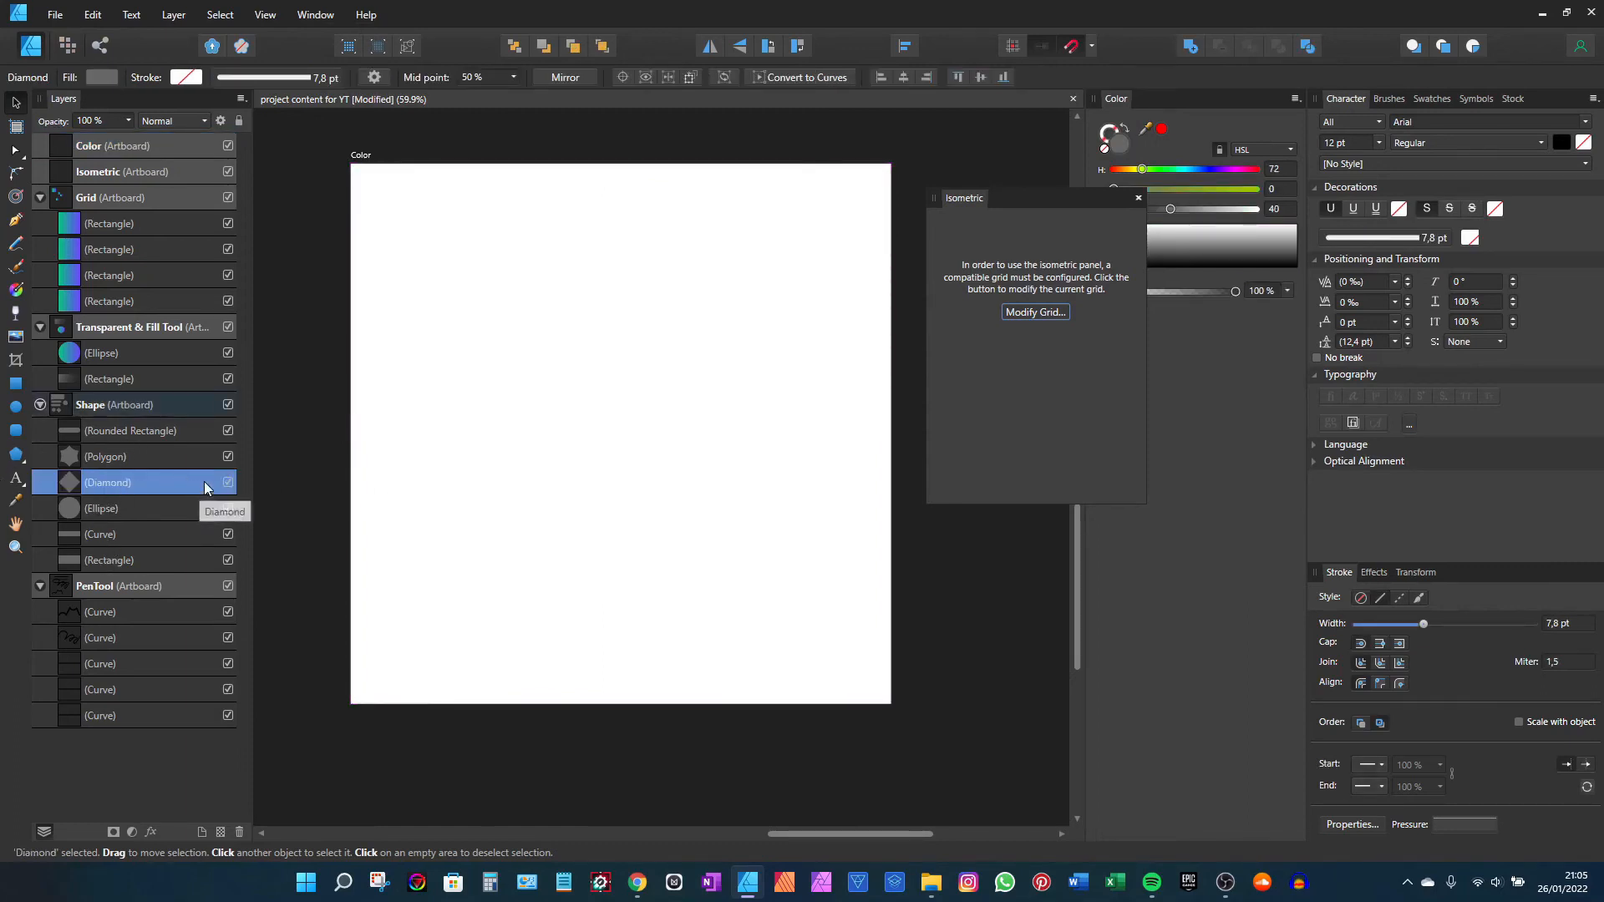
{"action": "left_click", "coordinate": [362, 175]}
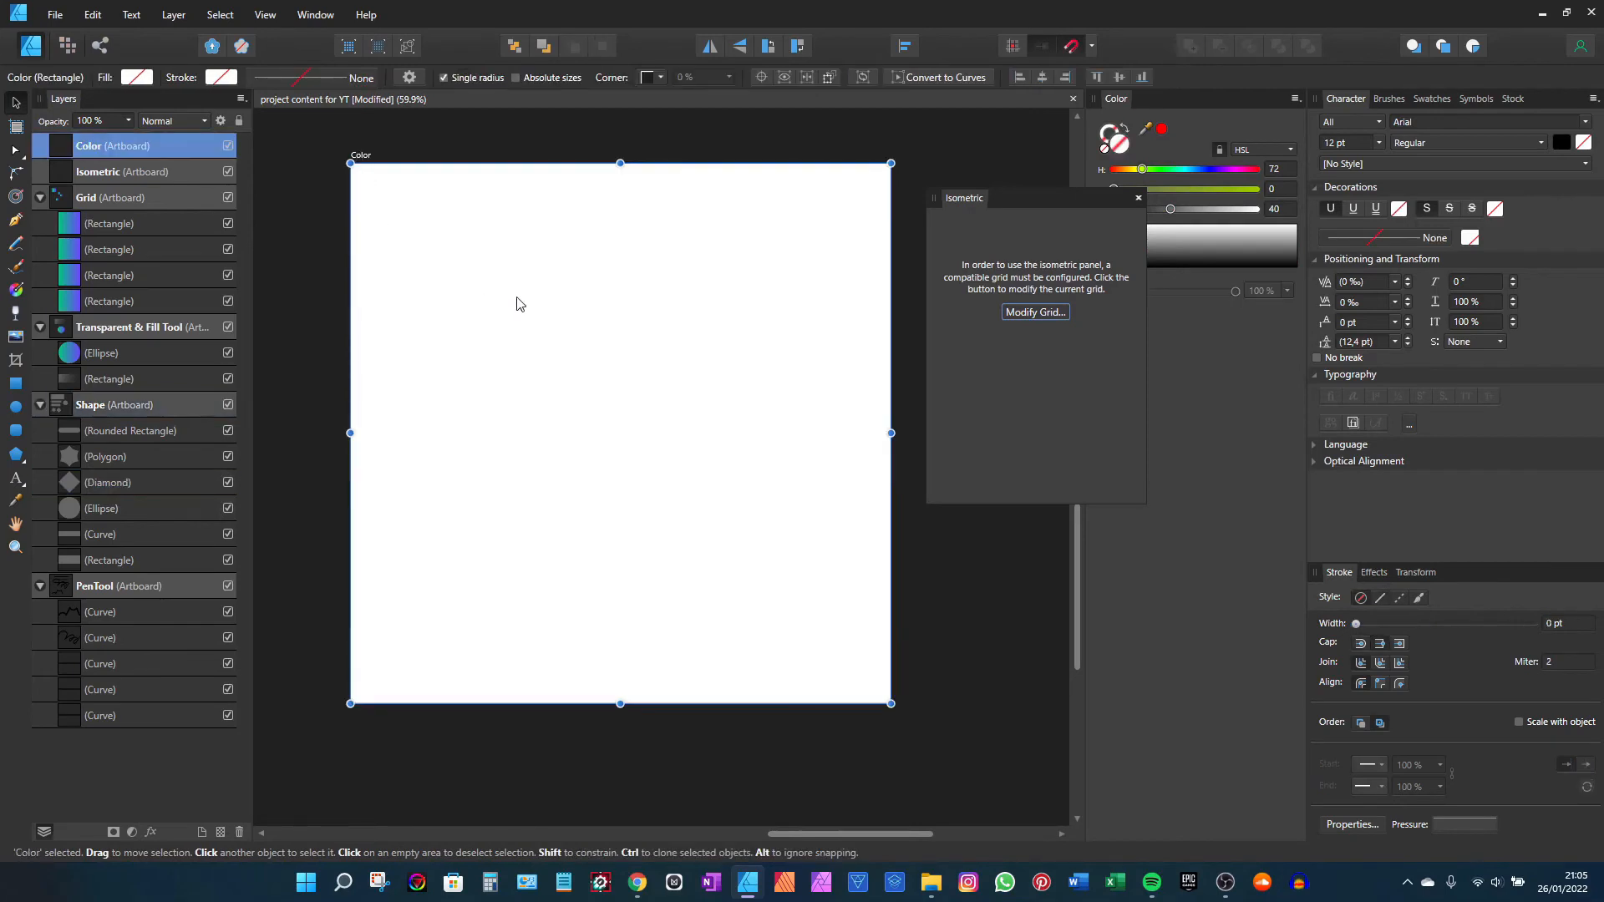
{"action": "key", "text": "ctrl+v"}
{"action": "left_click_drag", "start_coordinate": [627, 520], "coordinate": [787, 282]}
{"action": "left_click_drag", "start_coordinate": [680, 440], "coordinate": [643, 389]}
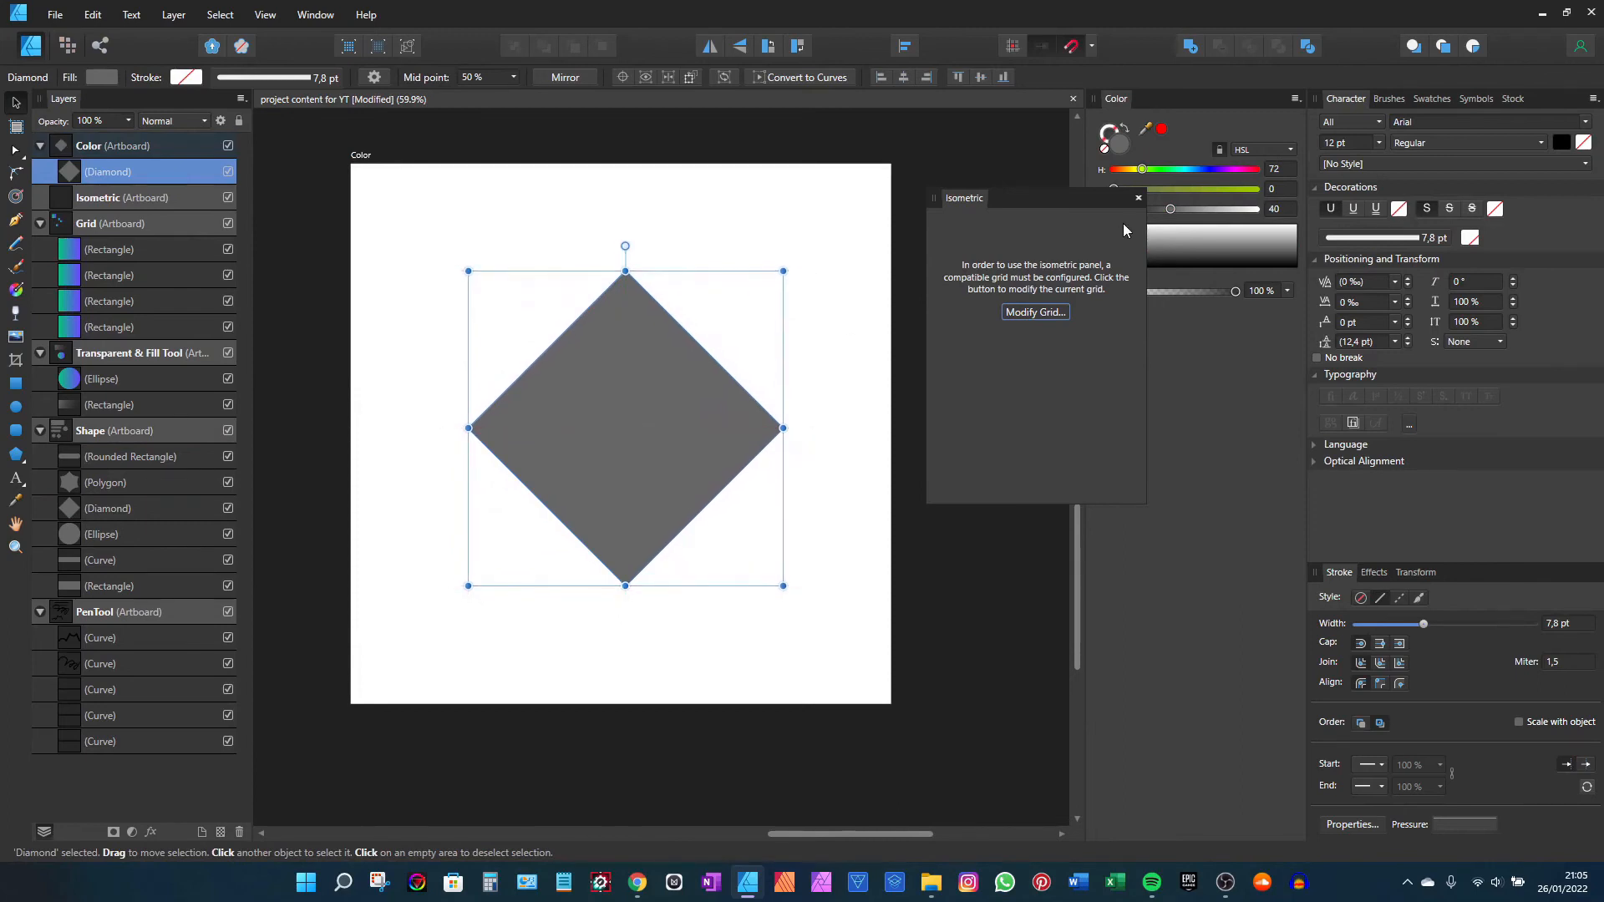
Step: Close the Isometric panel and fill the diamond dark green with hue 146, saturation 77 and lightness 28
{"action": "left_click_drag", "start_coordinate": [1043, 203], "coordinate": [1052, 299]}
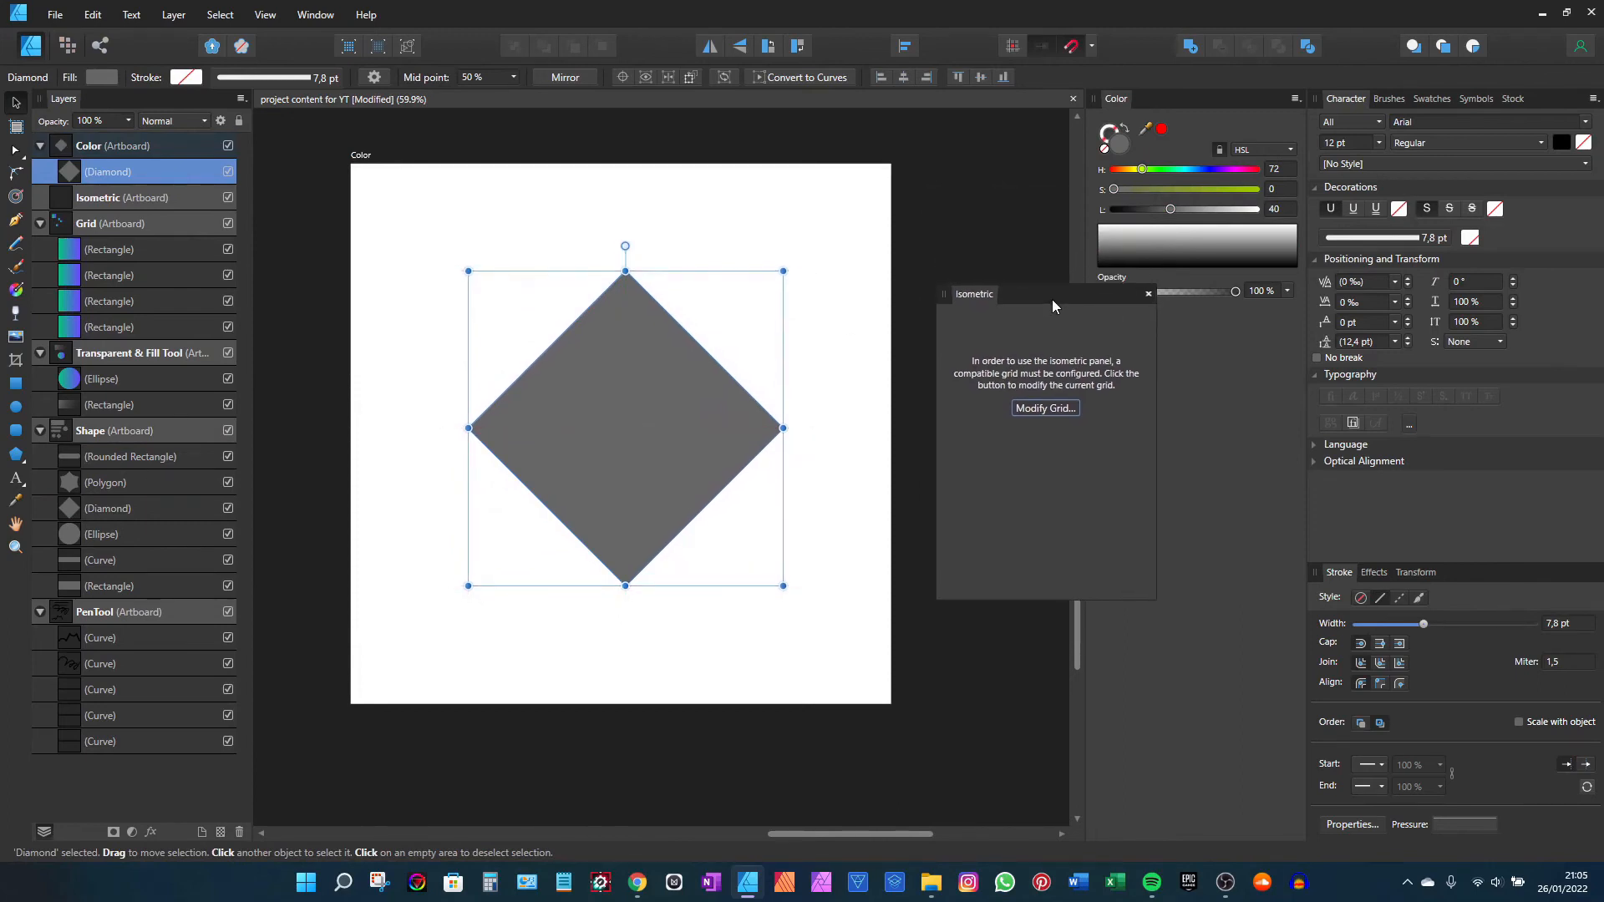
{"action": "left_click", "coordinate": [1148, 295]}
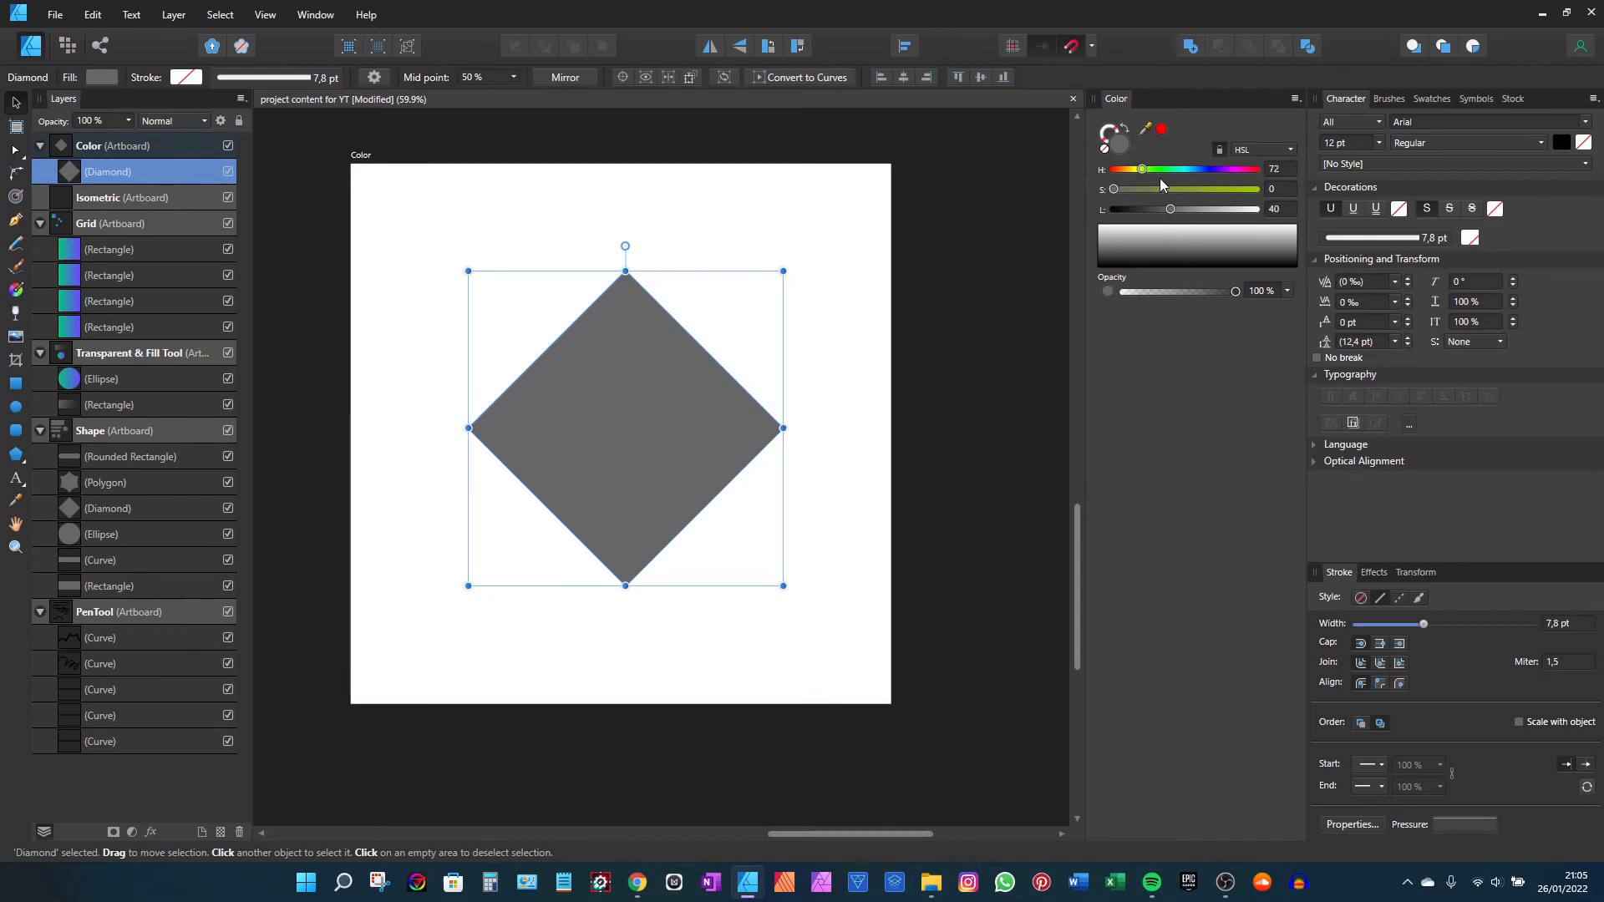
{"action": "left_click_drag", "start_coordinate": [1160, 178], "coordinate": [1171, 210]}
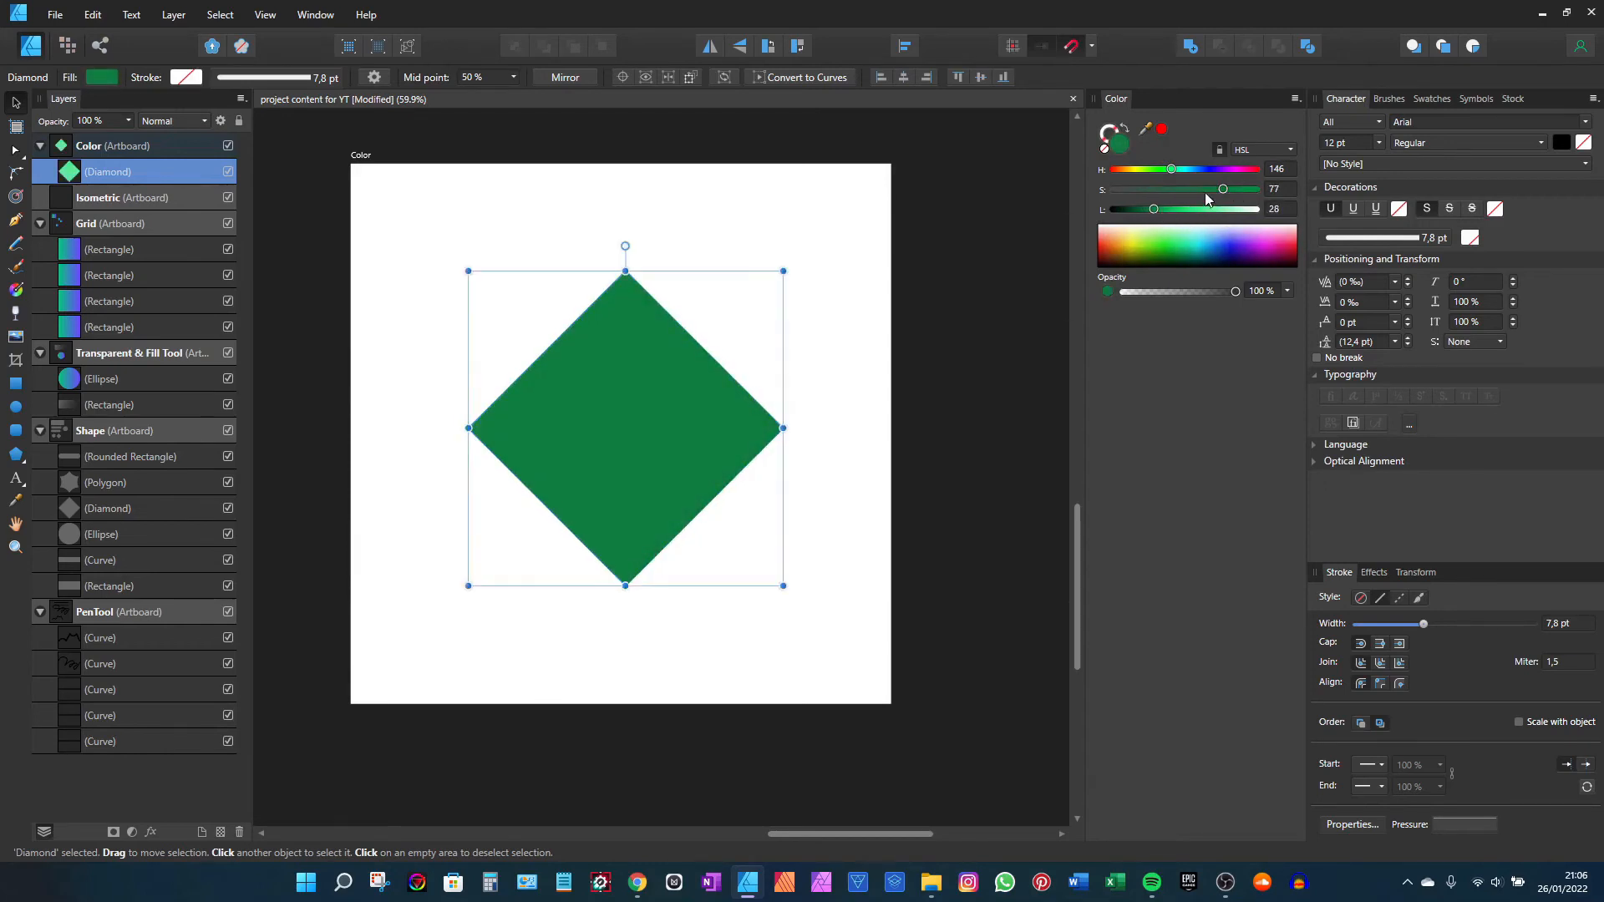
Step: Switch the color model to RGB and change the diamond's fill to the light green 68CD8D
{"action": "left_click", "coordinate": [1250, 151]}
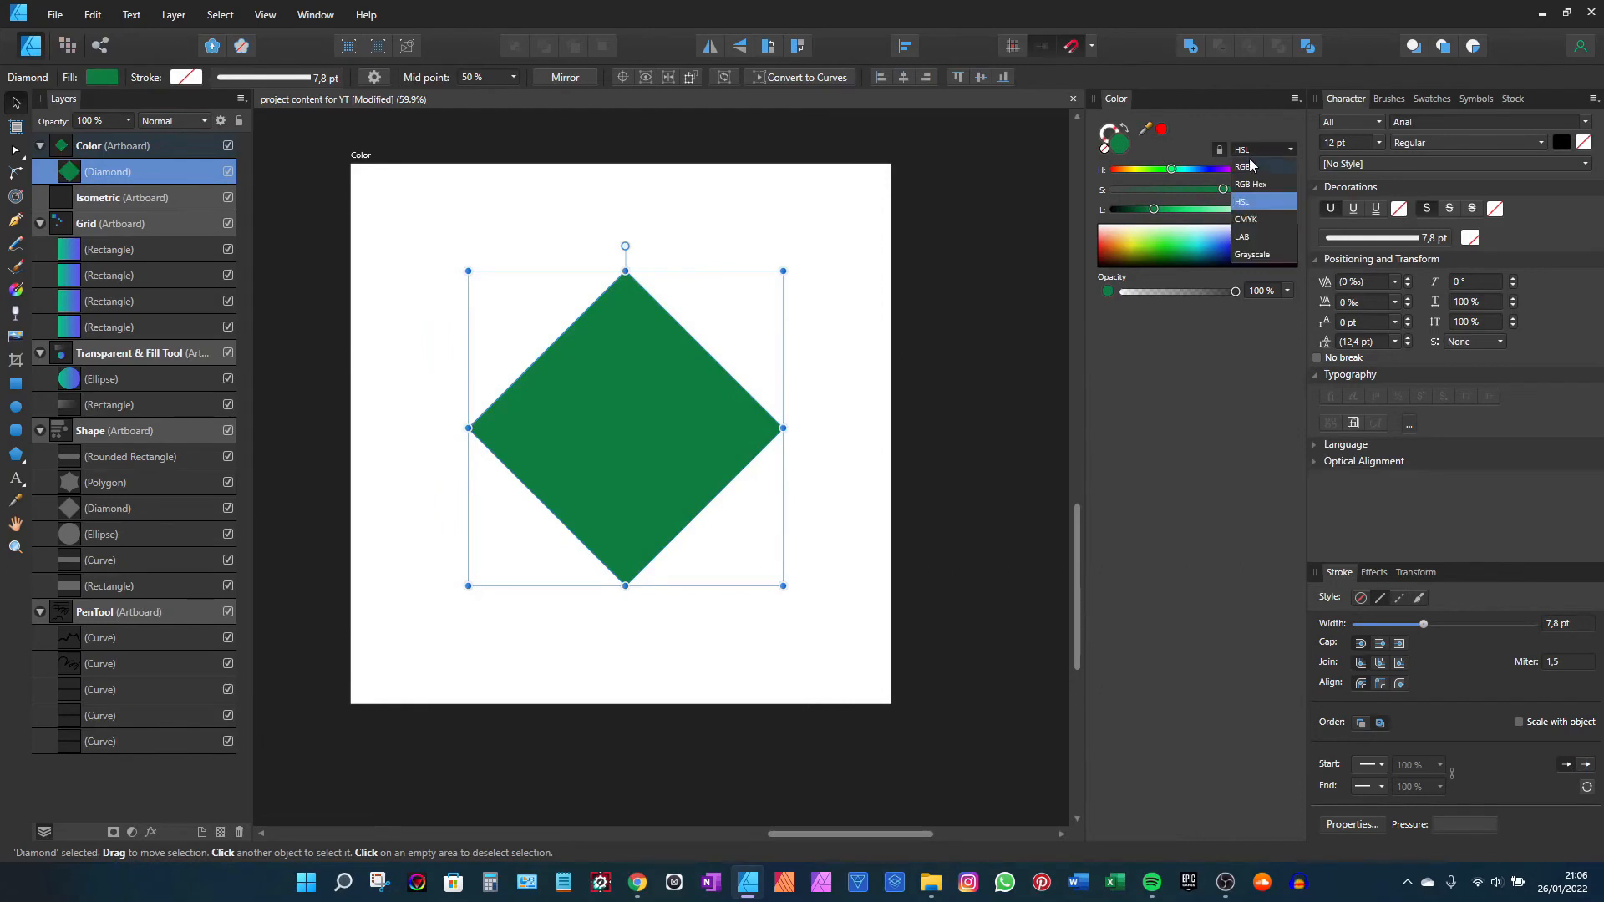
{"action": "left_click", "coordinate": [1254, 177]}
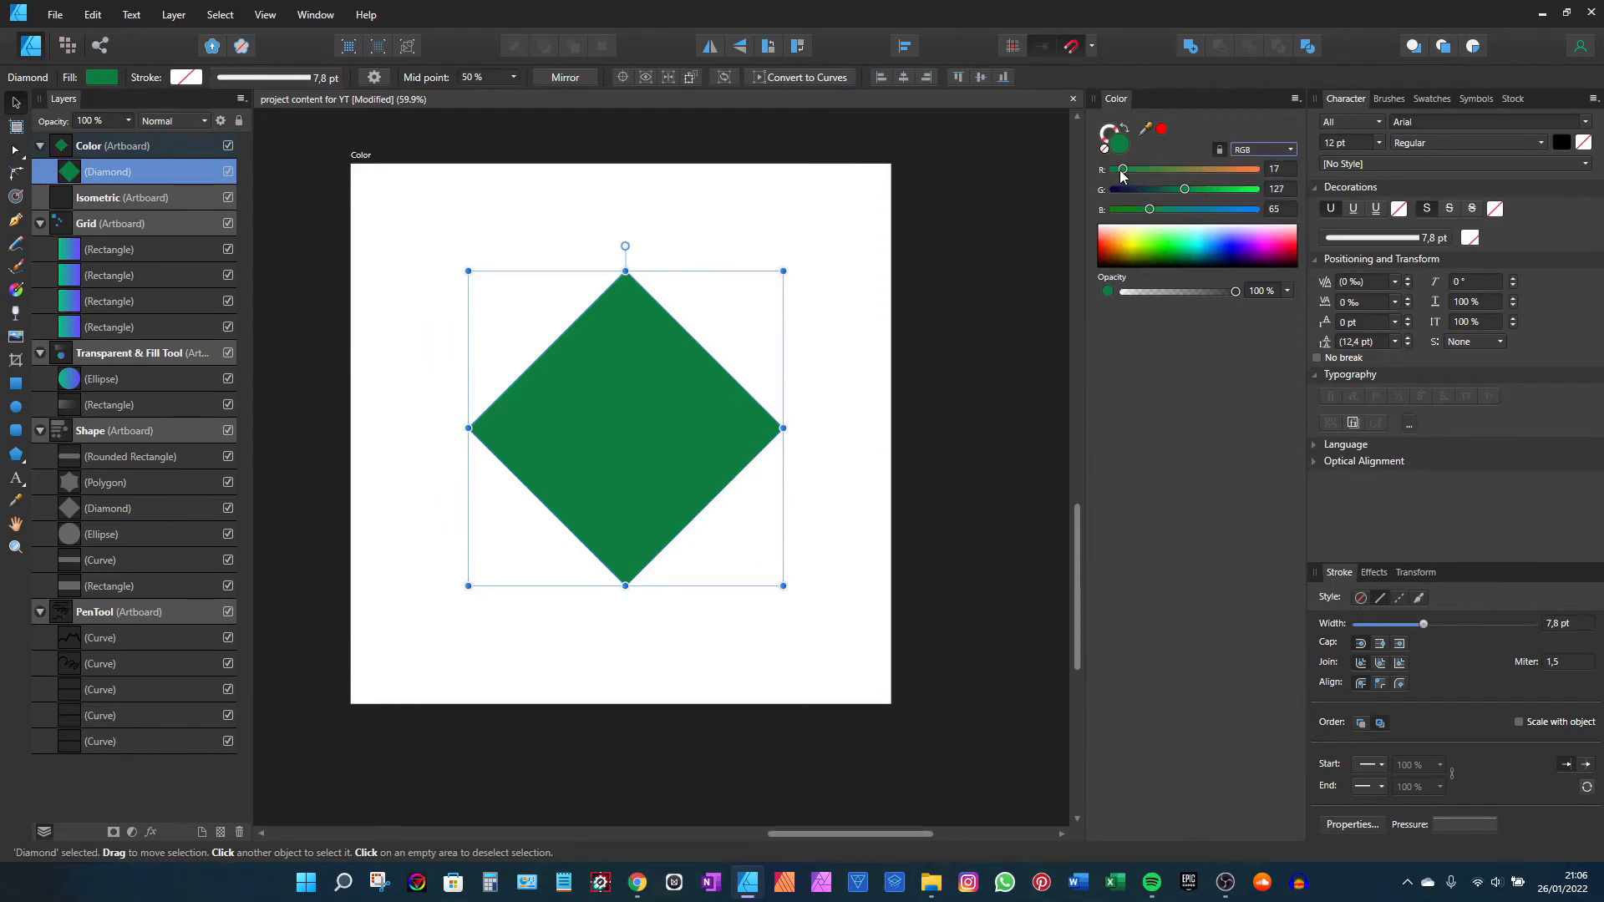
{"action": "mouse_move", "coordinate": [1123, 170]}
{"action": "left_mouse_down"}
{"action": "mouse_move", "coordinate": [1115, 212]}
{"action": "mouse_move", "coordinate": [1188, 170]}
{"action": "mouse_move", "coordinate": [1171, 189]}
{"action": "mouse_move", "coordinate": [1200, 189]}
{"action": "mouse_move", "coordinate": [1210, 209]}
{"action": "mouse_move", "coordinate": [1150, 215]}
{"action": "mouse_move", "coordinate": [1199, 173]}
{"action": "mouse_move", "coordinate": [1176, 172]}
{"action": "mouse_move", "coordinate": [1210, 174]}
{"action": "mouse_move", "coordinate": [1170, 183]}
{"action": "mouse_move", "coordinate": [1200, 193]}
{"action": "mouse_move", "coordinate": [1155, 190]}
{"action": "mouse_move", "coordinate": [1229, 187]}
{"action": "mouse_move", "coordinate": [1151, 193]}
{"action": "mouse_move", "coordinate": [1228, 187]}
{"action": "mouse_move", "coordinate": [1196, 167]}
{"action": "mouse_move", "coordinate": [1213, 168]}
{"action": "mouse_move", "coordinate": [1135, 171]}
{"action": "left_mouse_up"}
{"action": "left_click_drag", "start_coordinate": [1141, 171], "coordinate": [1150, 172]}
{"action": "left_click", "coordinate": [1250, 152]}
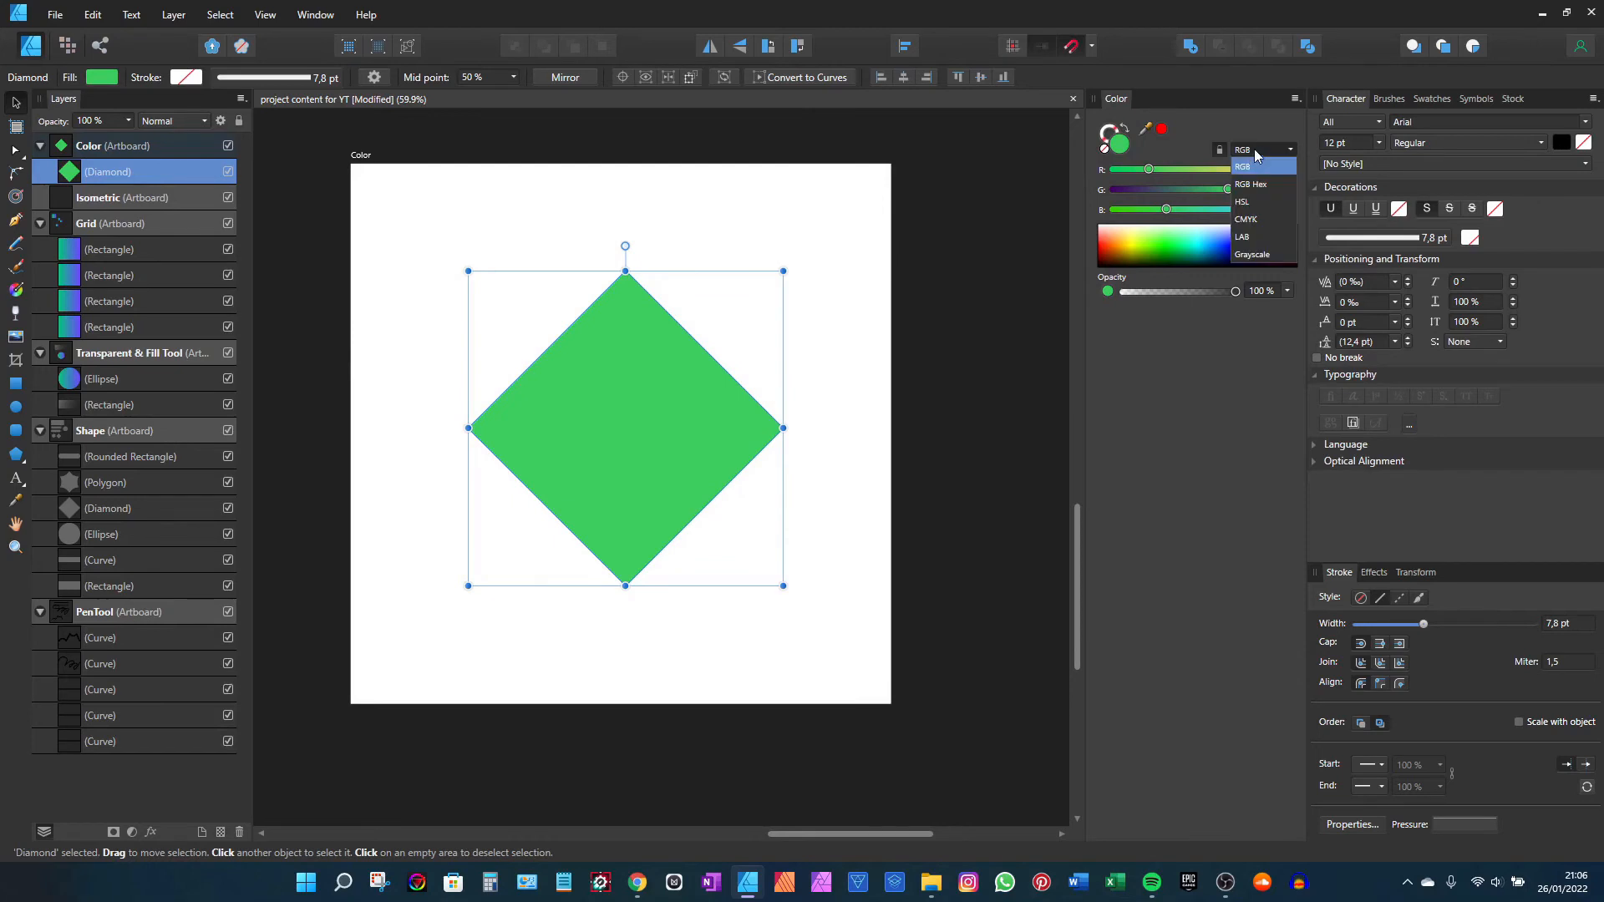
{"action": "left_click", "coordinate": [1252, 157]}
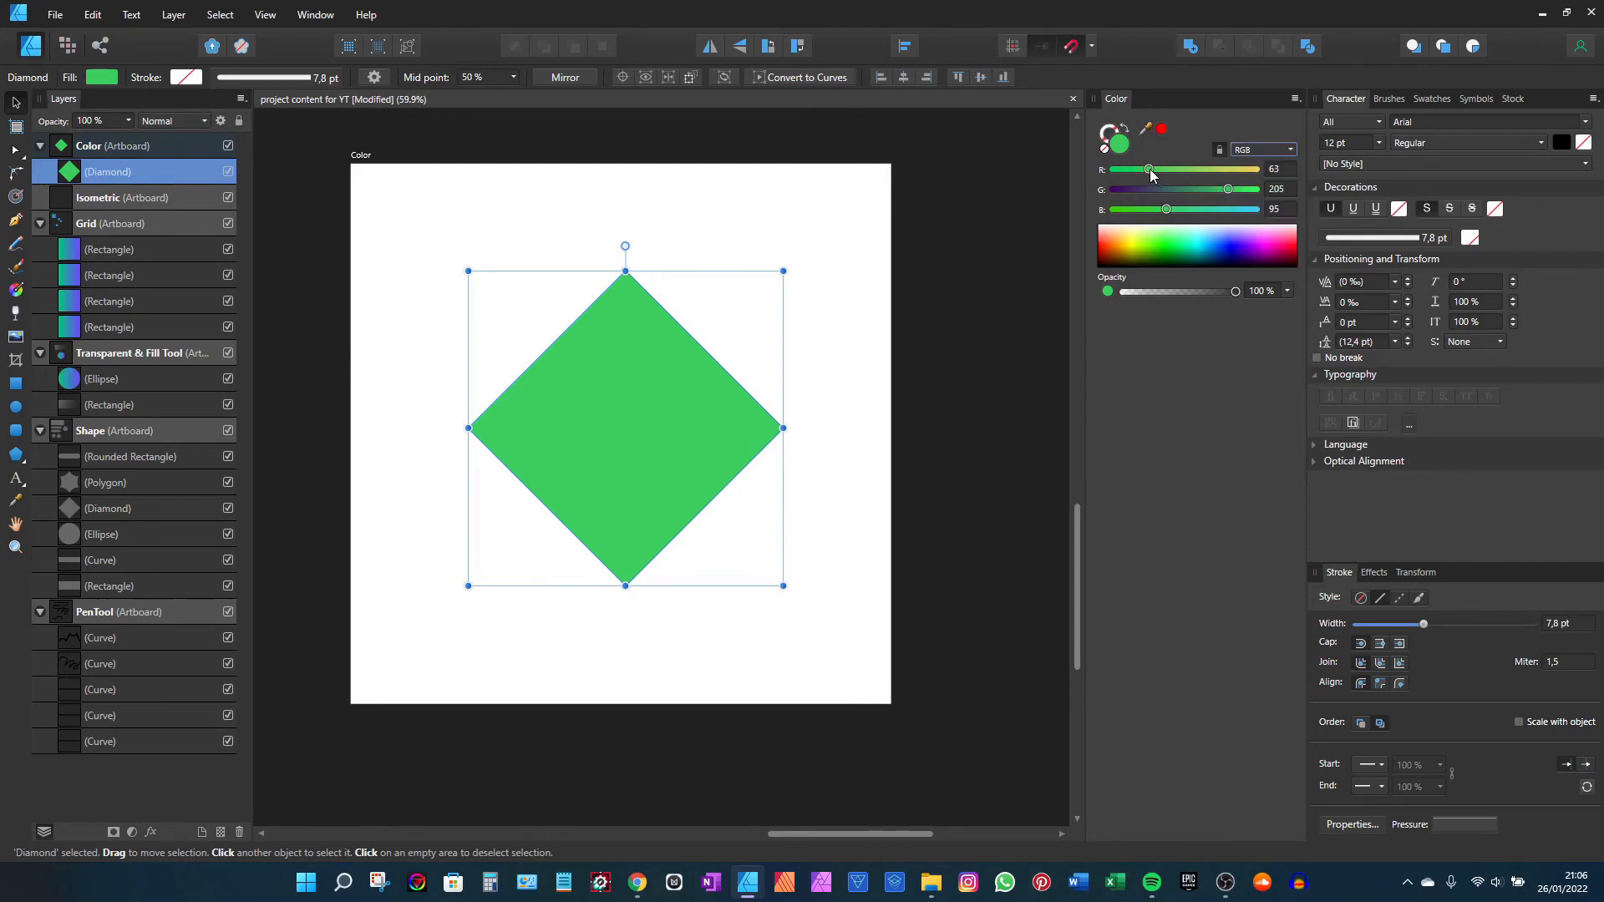
{"action": "left_click_drag", "start_coordinate": [1150, 169], "coordinate": [1192, 211]}
Step: Examine the diamond's fill color values in the RGB Hex and CMYK color models
{"action": "left_click", "coordinate": [1244, 152]}
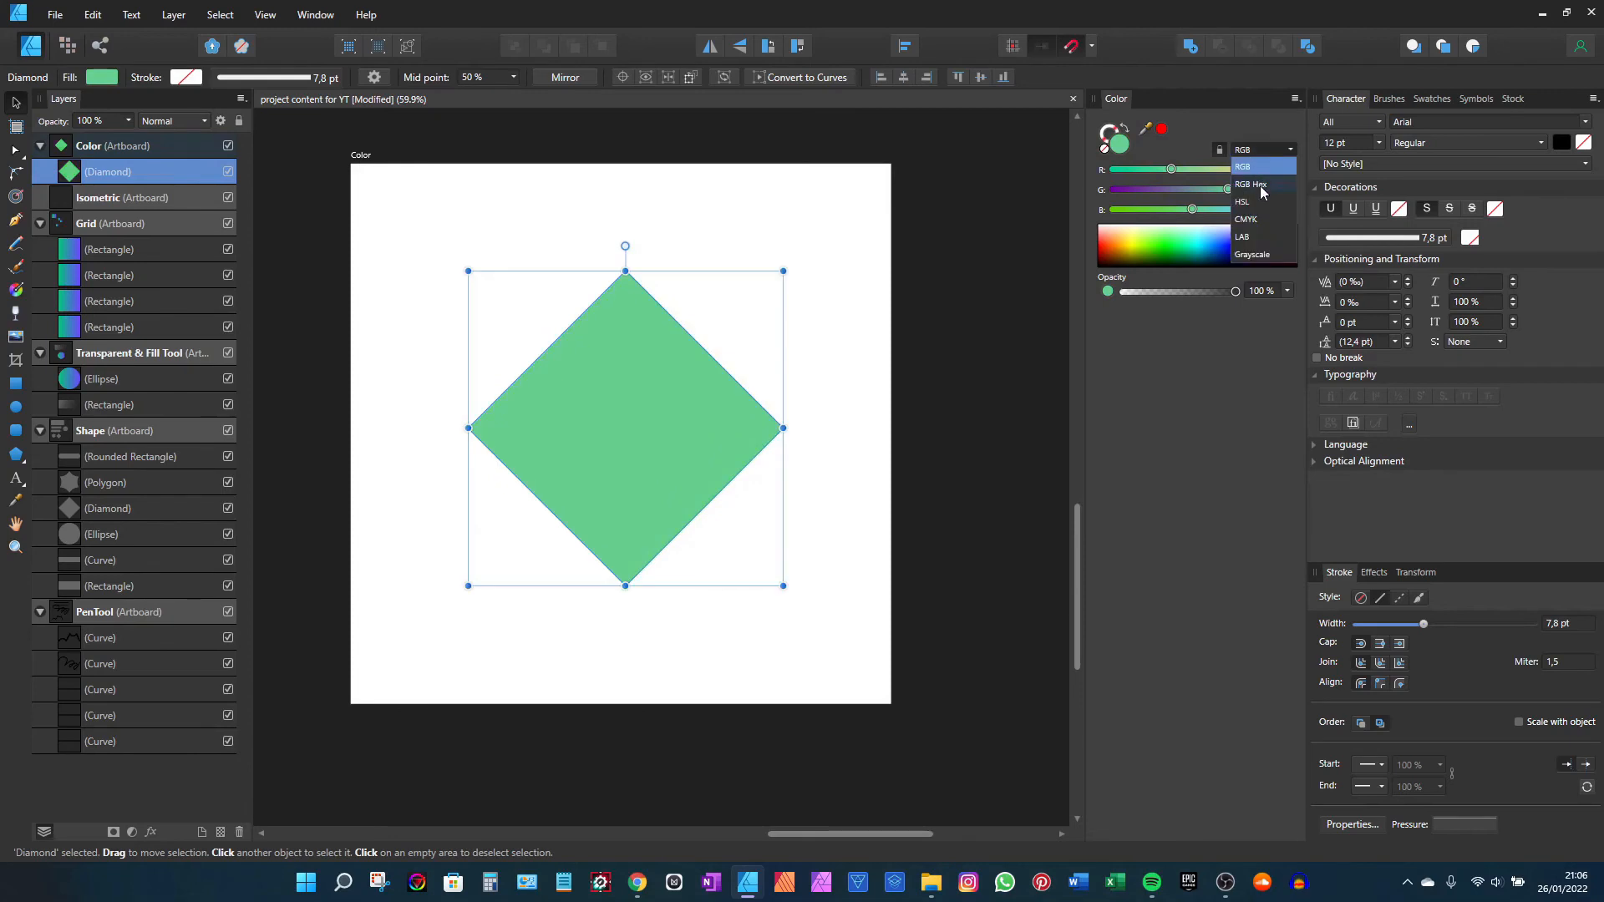
{"action": "left_click", "coordinate": [1261, 185]}
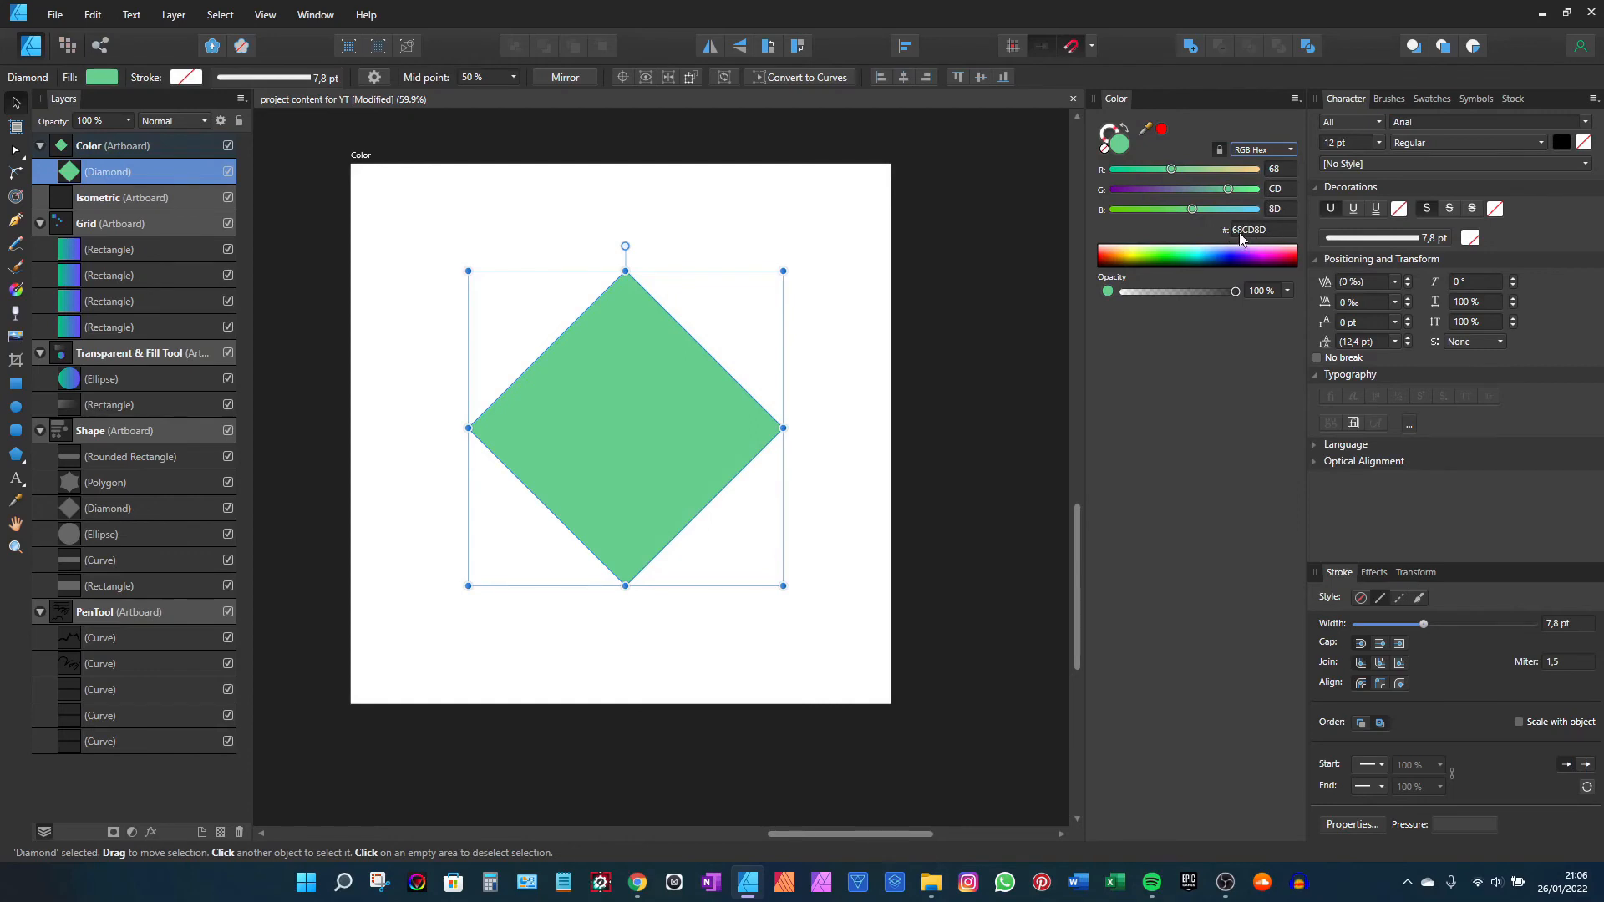
{"action": "left_click", "coordinate": [1252, 151]}
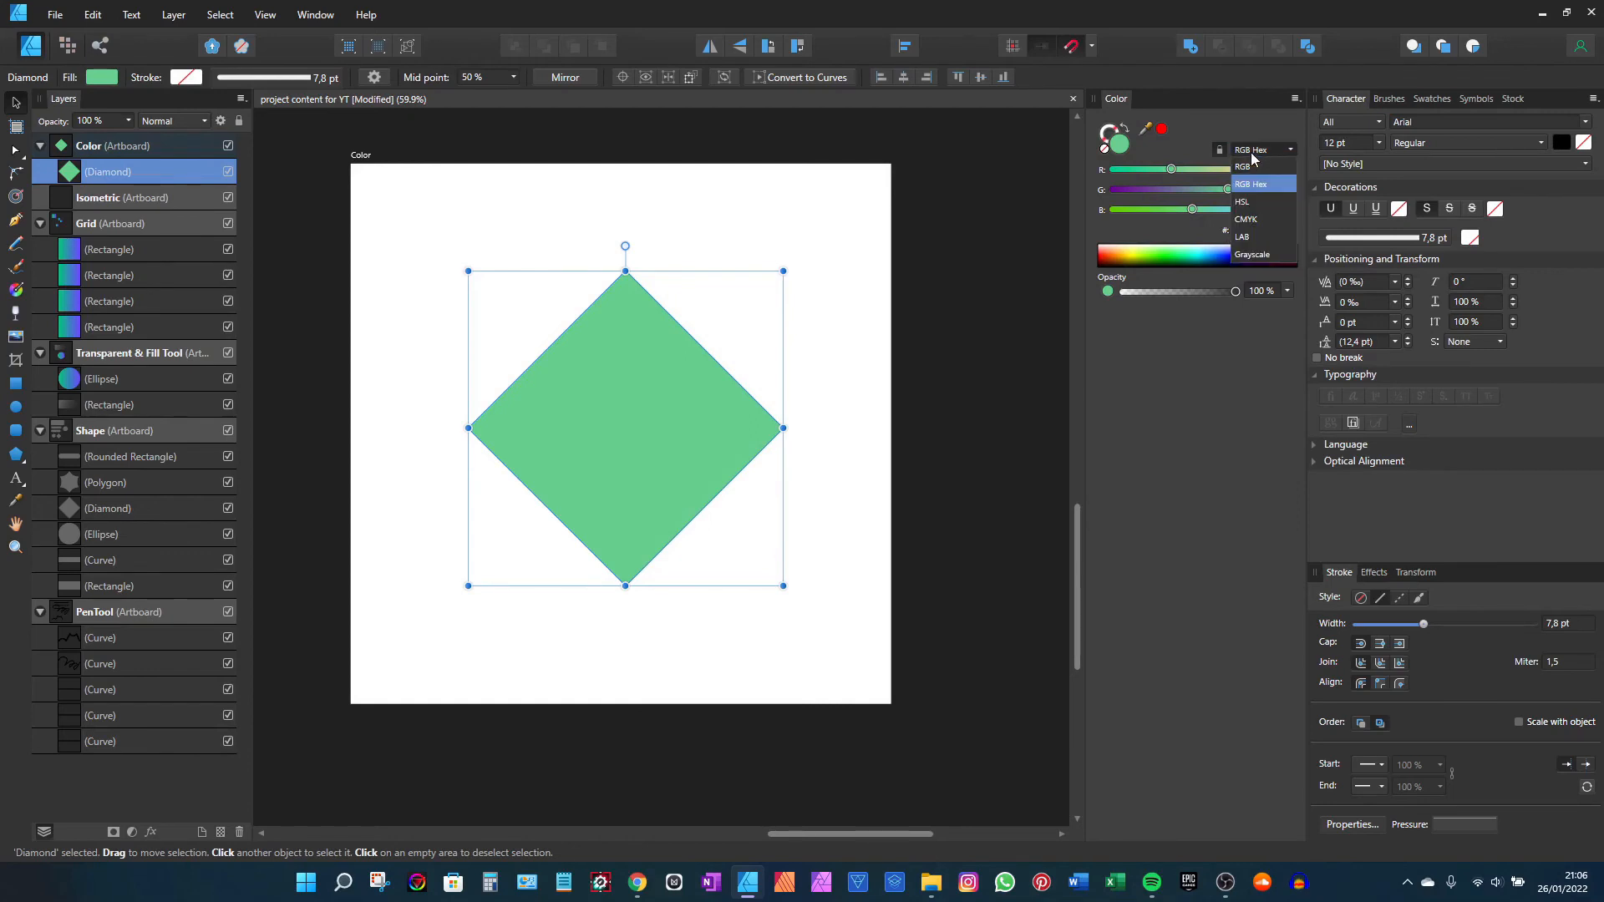
{"action": "left_click", "coordinate": [1245, 220]}
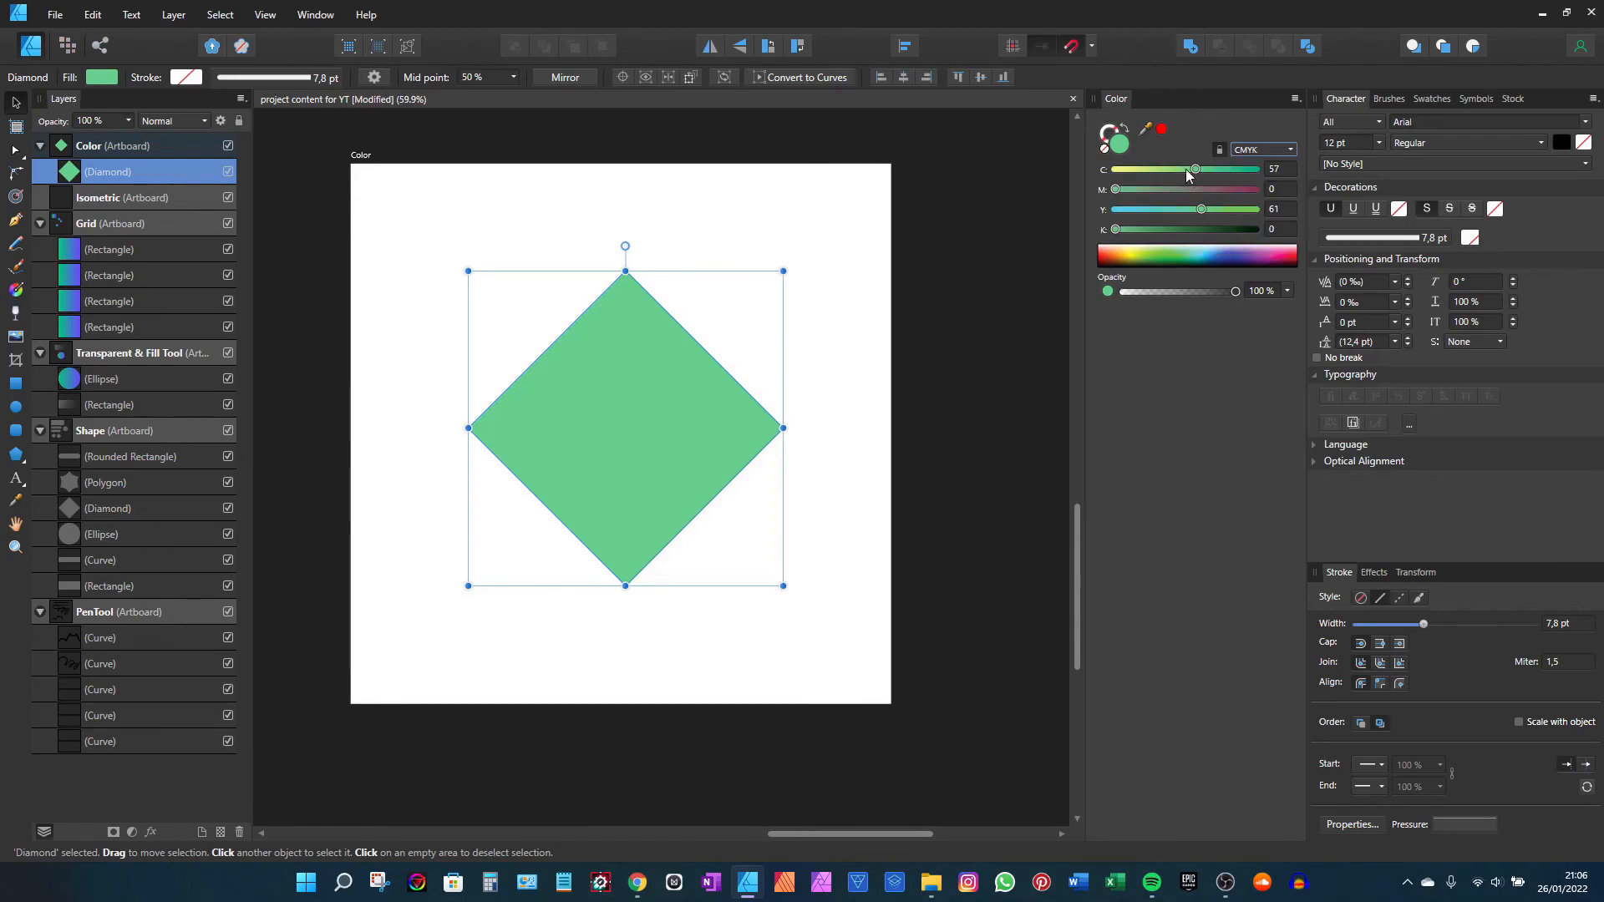
Step: Switch the color model to LAB and change the diamond's fill to a muted maroon
{"action": "left_click", "coordinate": [1256, 151]}
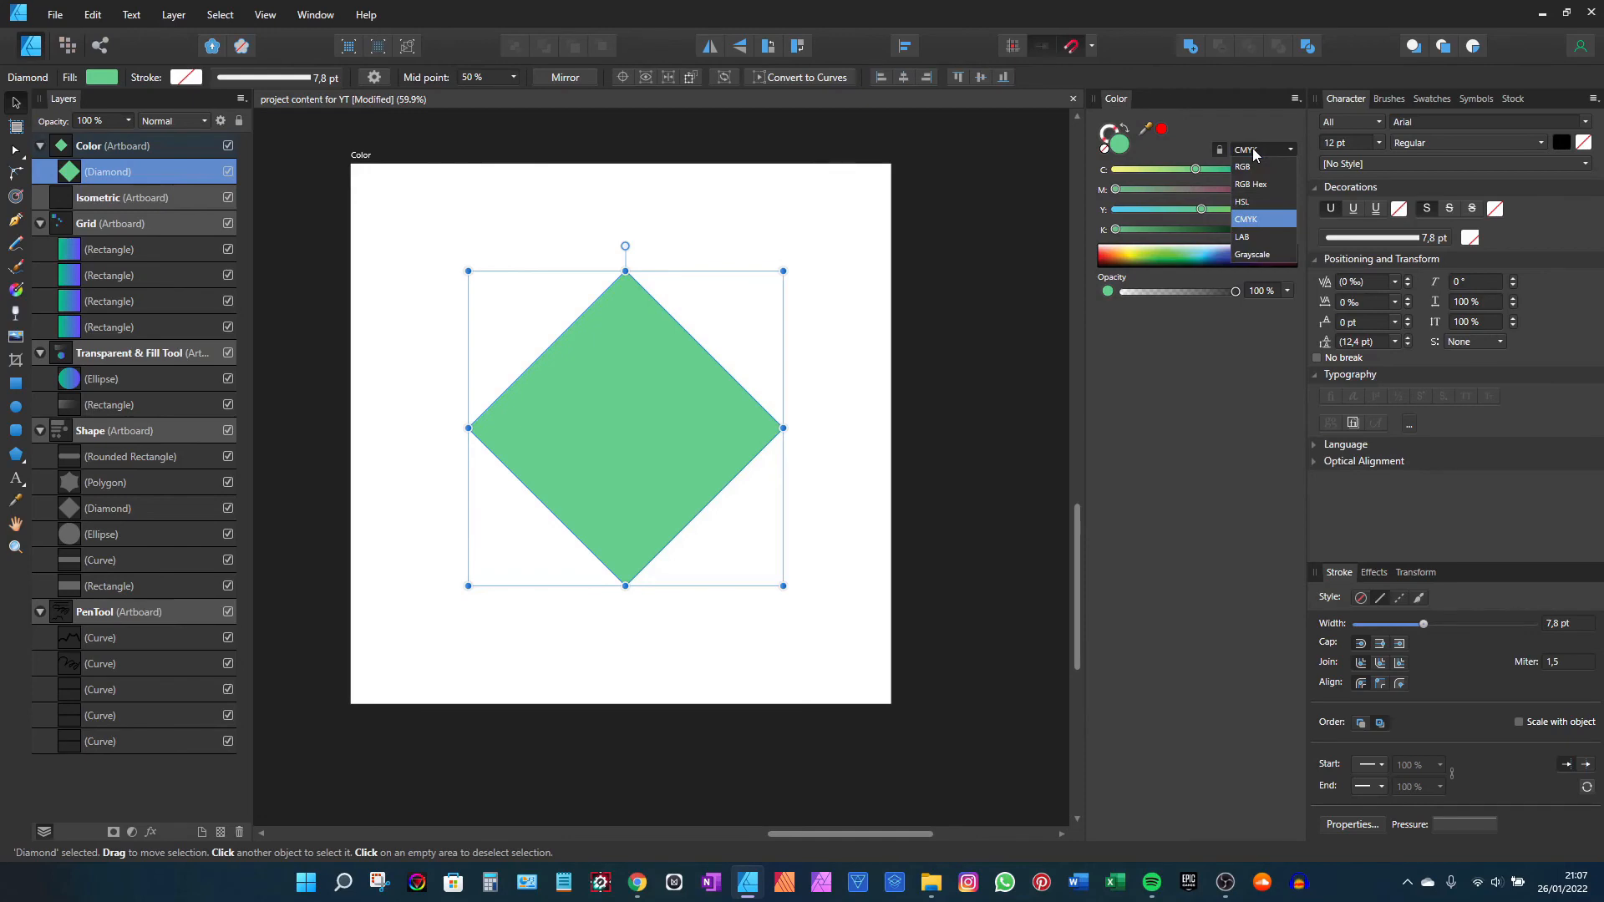
{"action": "left_click", "coordinate": [1242, 239]}
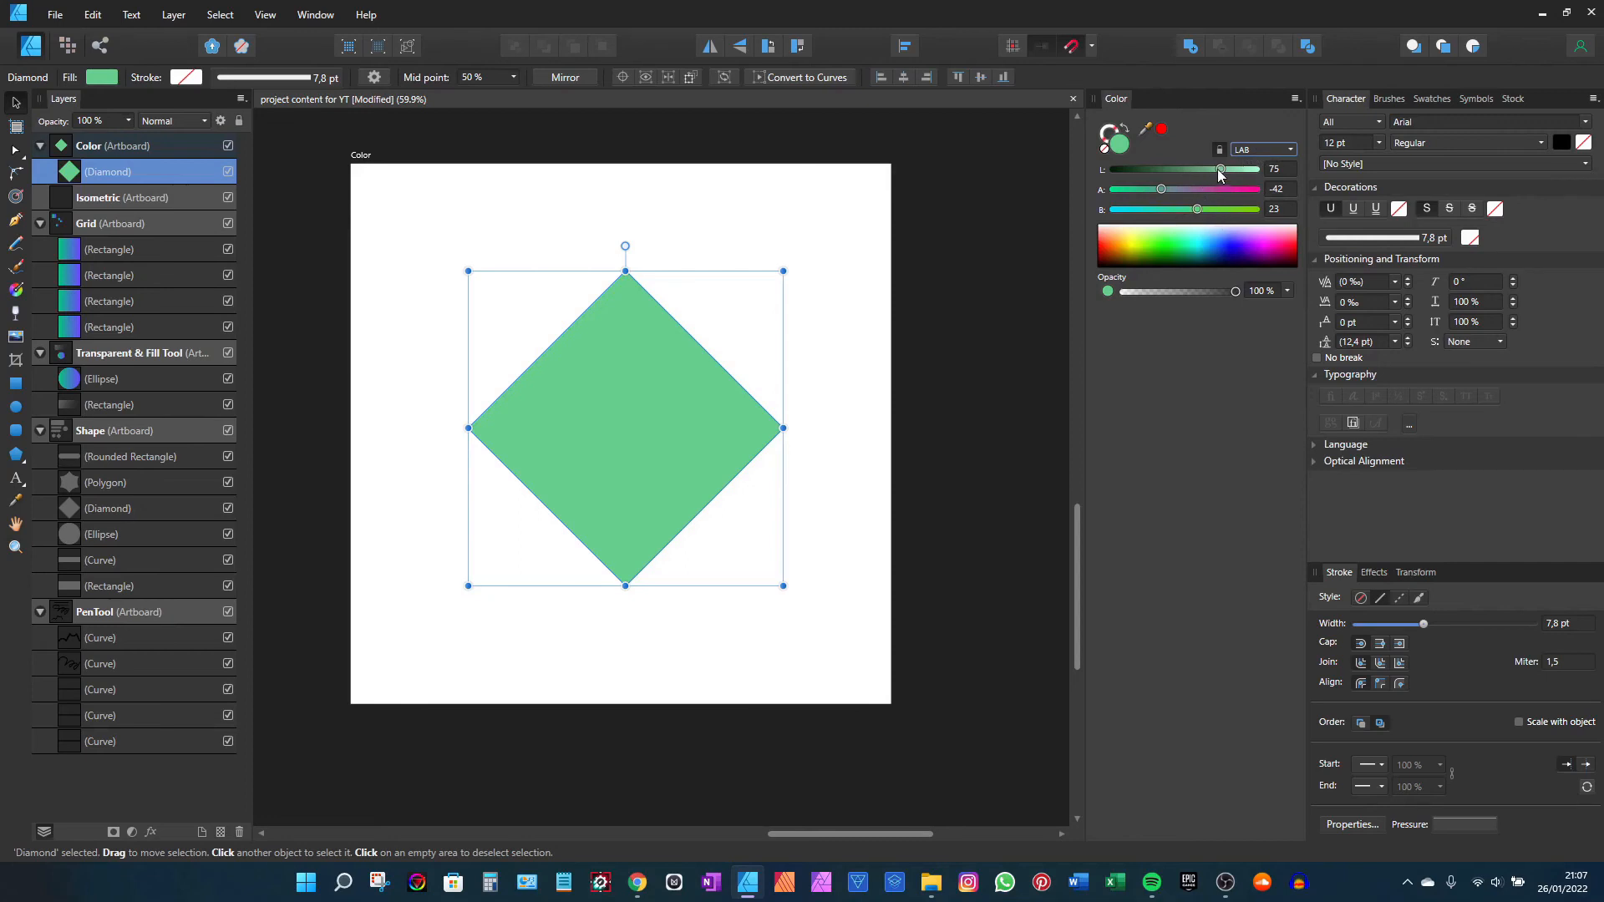
{"action": "left_click_drag", "start_coordinate": [1218, 170], "coordinate": [1165, 167]}
Step: Turn the diamond's fill dark grey with the Grayscale model, and return the color model to HSL
{"action": "left_click", "coordinate": [1260, 151]}
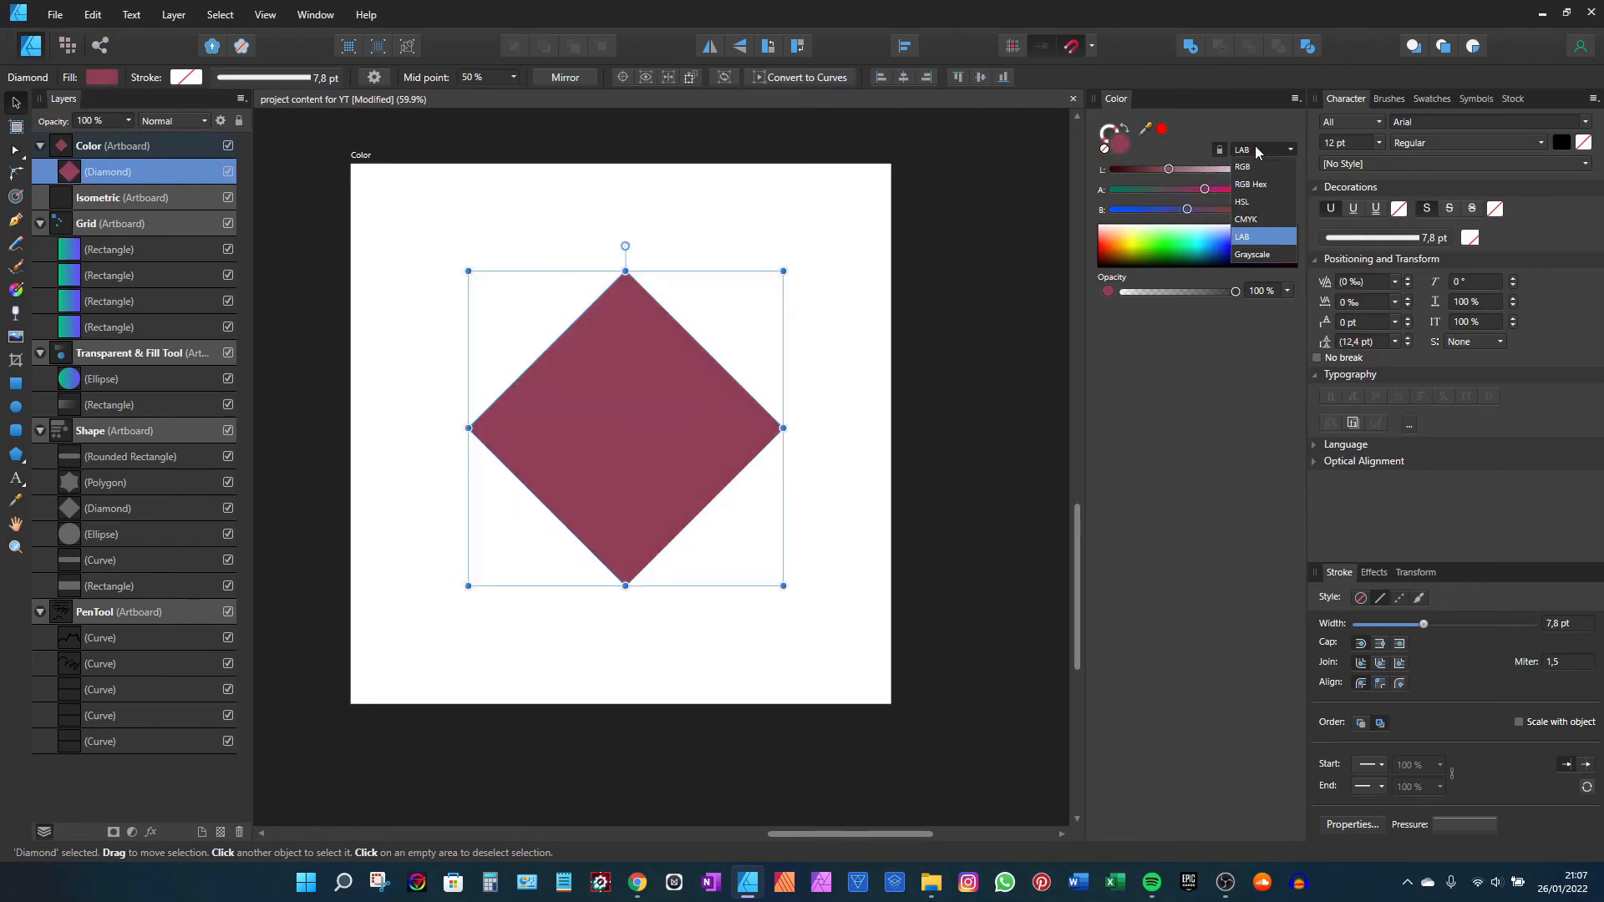
{"action": "left_click", "coordinate": [1252, 256]}
{"action": "left_click_drag", "start_coordinate": [1172, 170], "coordinate": [1201, 200]}
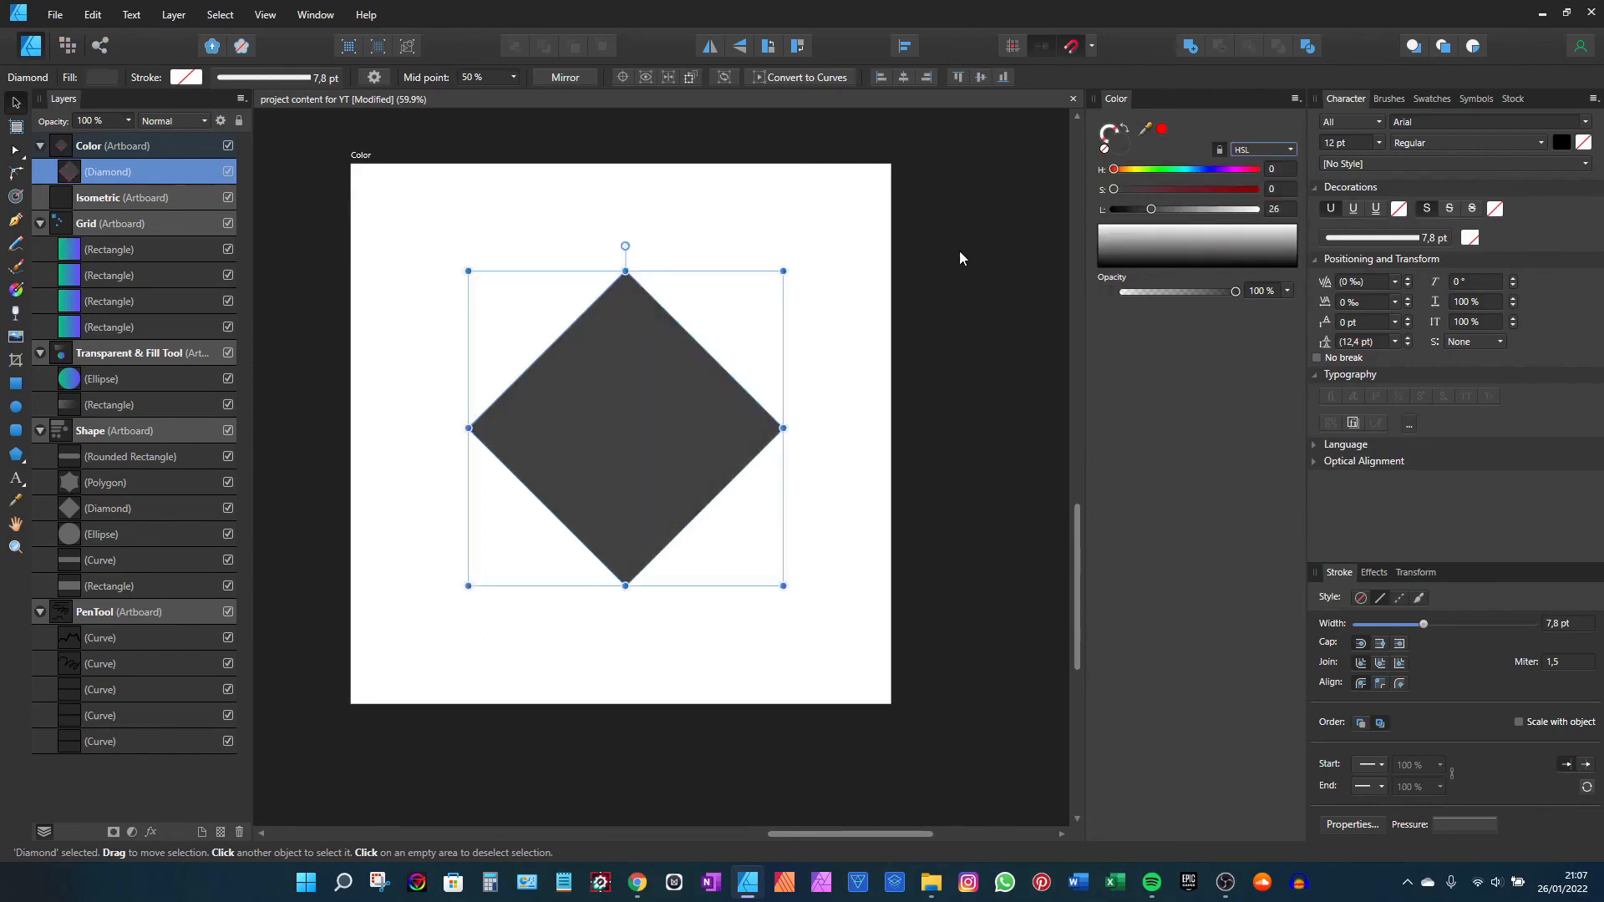
Step: Give the diamond a purple stroke of HSL 252, 94, 66 and a salmon fill of HSL 0, 54, 66
{"action": "left_click", "coordinate": [1110, 133]}
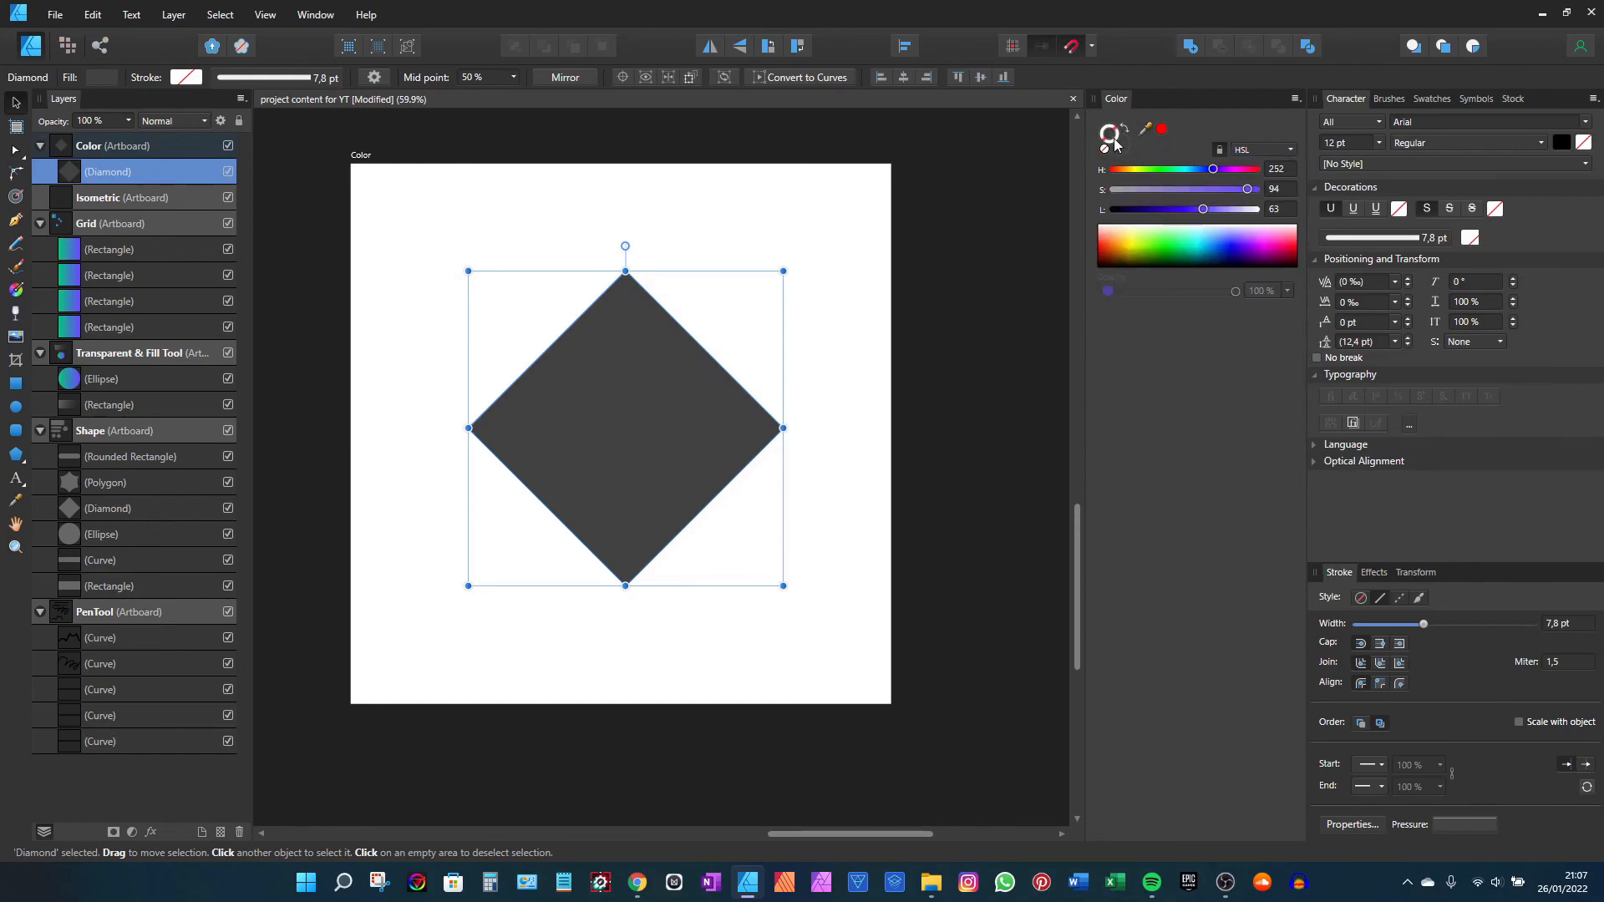
{"action": "mouse_move", "coordinate": [1149, 209]}
{"action": "left_mouse_down"}
{"action": "mouse_move", "coordinate": [1208, 209]}
{"action": "mouse_move", "coordinate": [1185, 188]}
{"action": "mouse_move", "coordinate": [1222, 208]}
{"action": "mouse_move", "coordinate": [1203, 208]}
{"action": "left_mouse_up"}
{"action": "left_click", "coordinate": [1121, 146]}
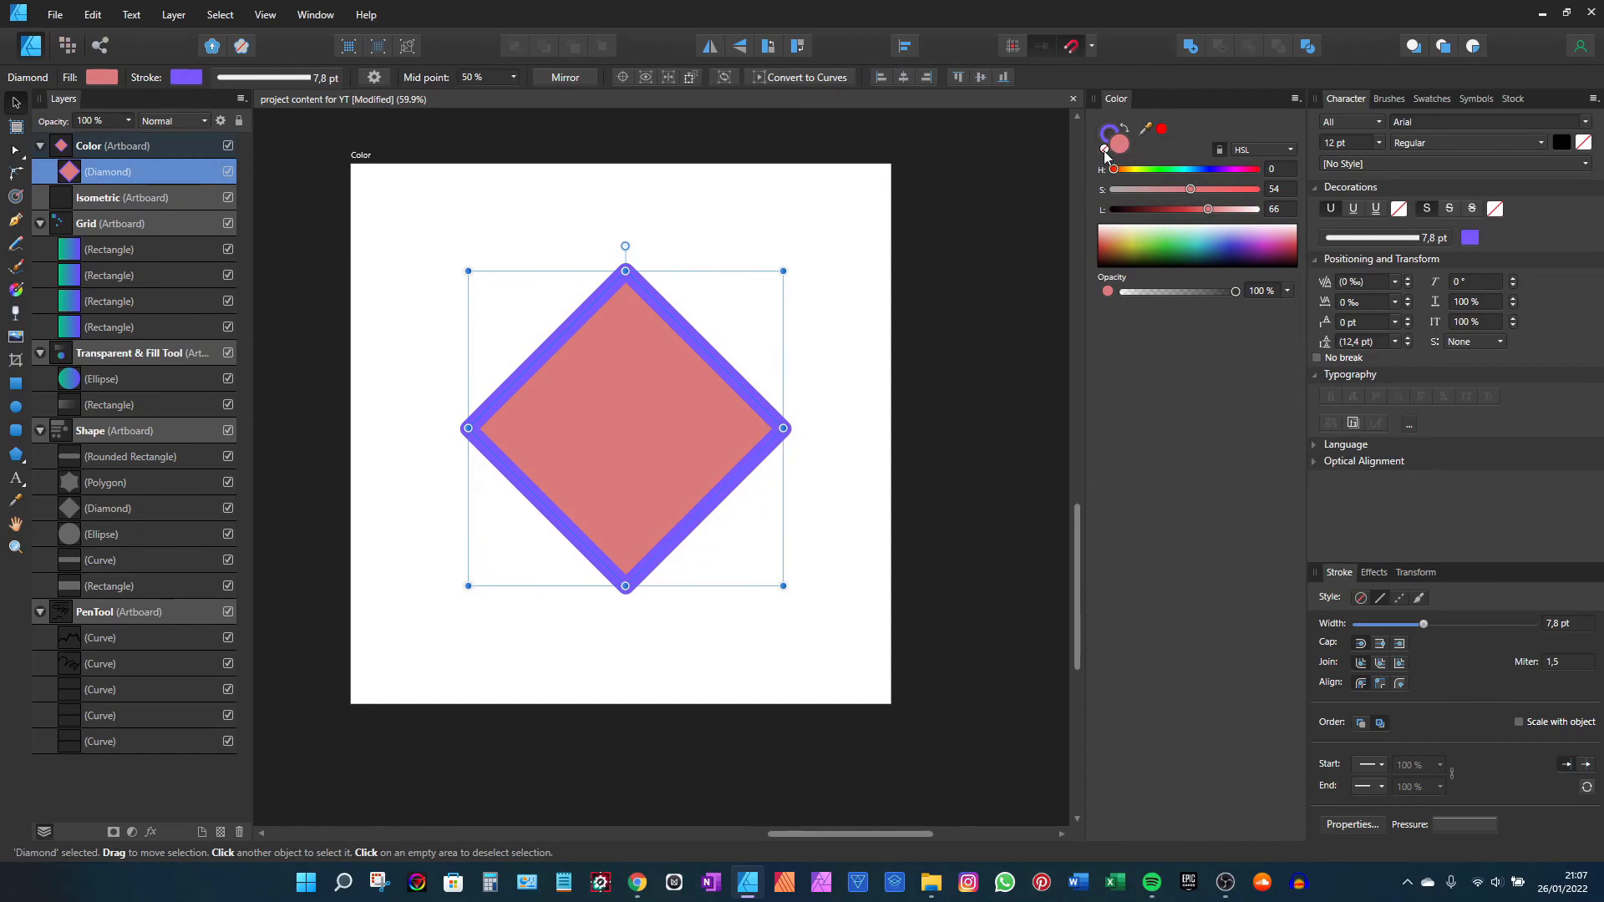
Step: Remove the diamond's fill and stroke color, then give it a light purple stroke with lightness 81
{"action": "left_click", "coordinate": [1105, 151]}
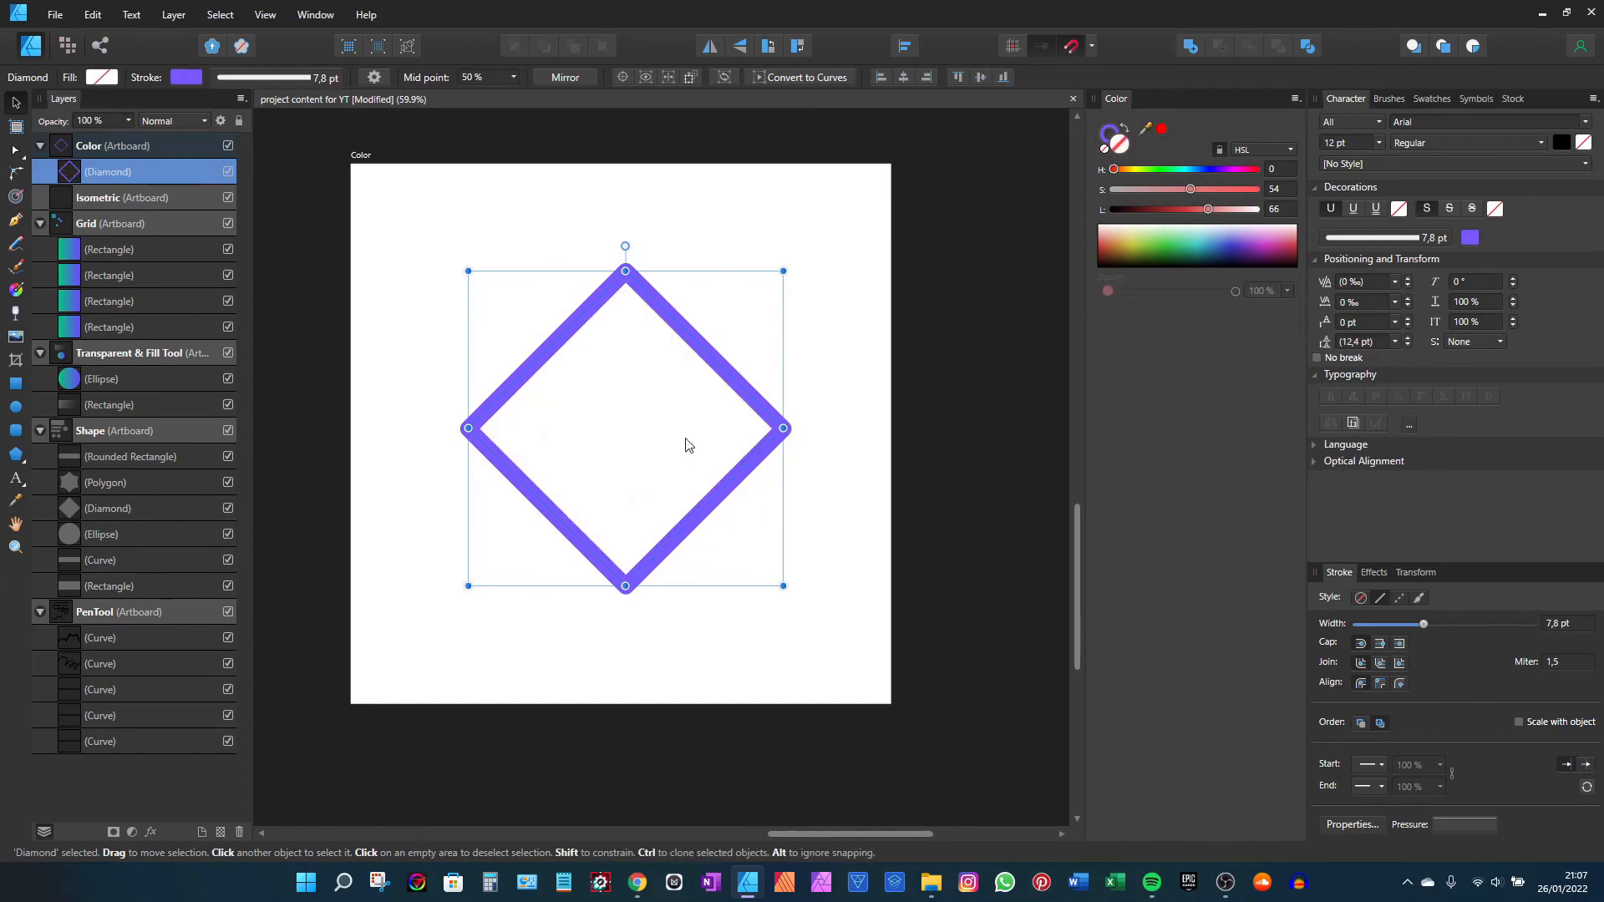
{"action": "left_click", "coordinate": [1102, 137]}
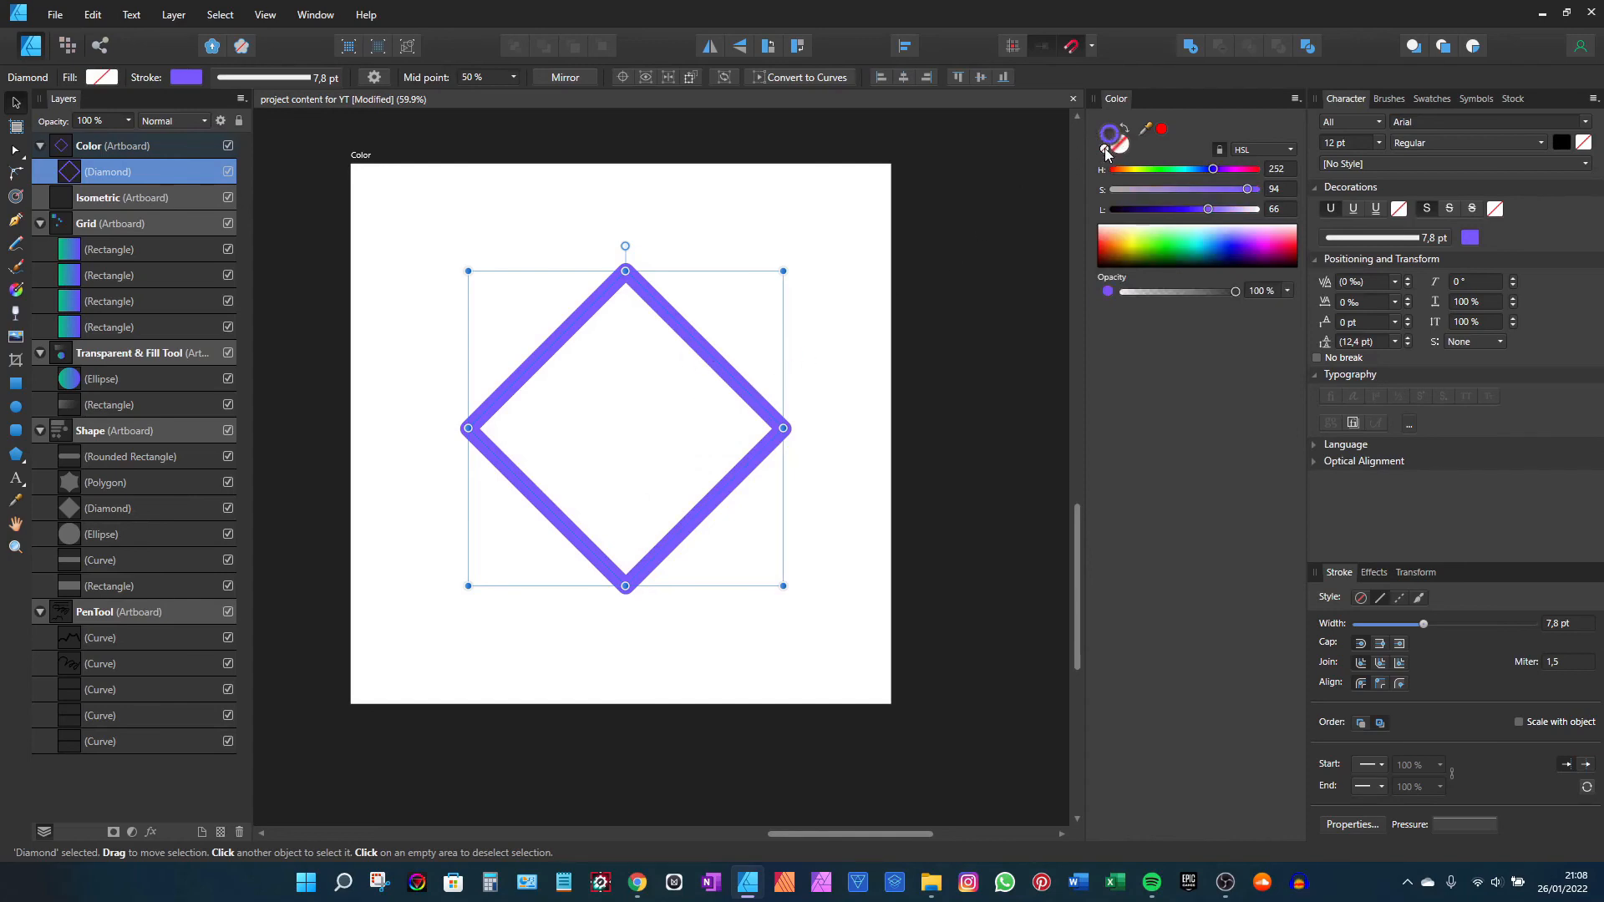
{"action": "left_click", "coordinate": [1104, 150]}
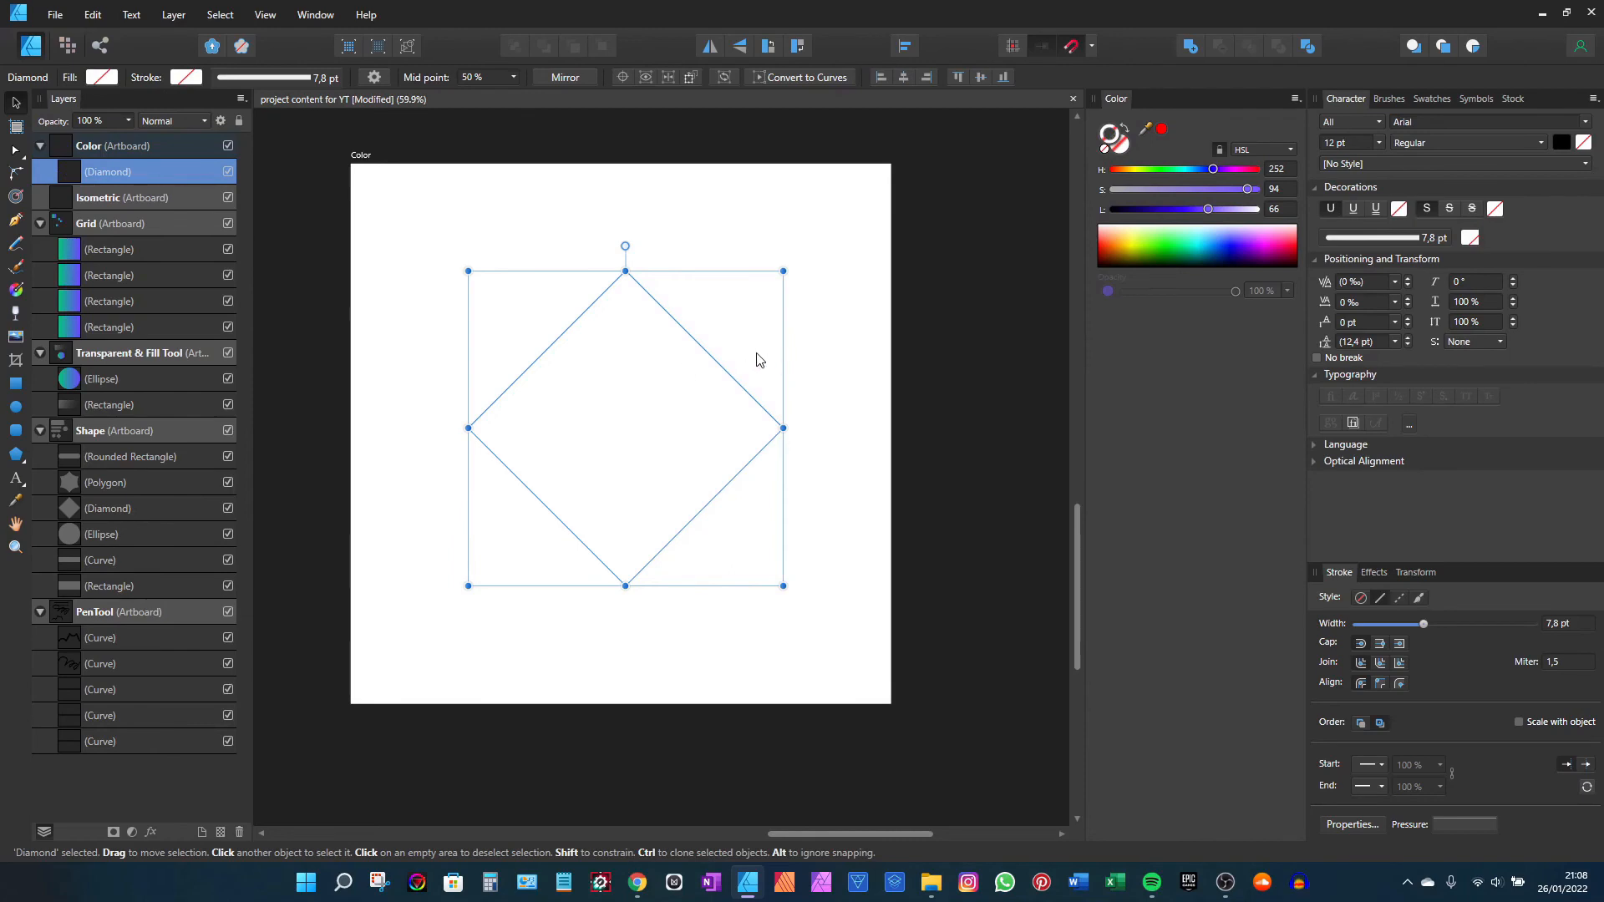
{"action": "left_click_drag", "start_coordinate": [1208, 208], "coordinate": [1228, 209]}
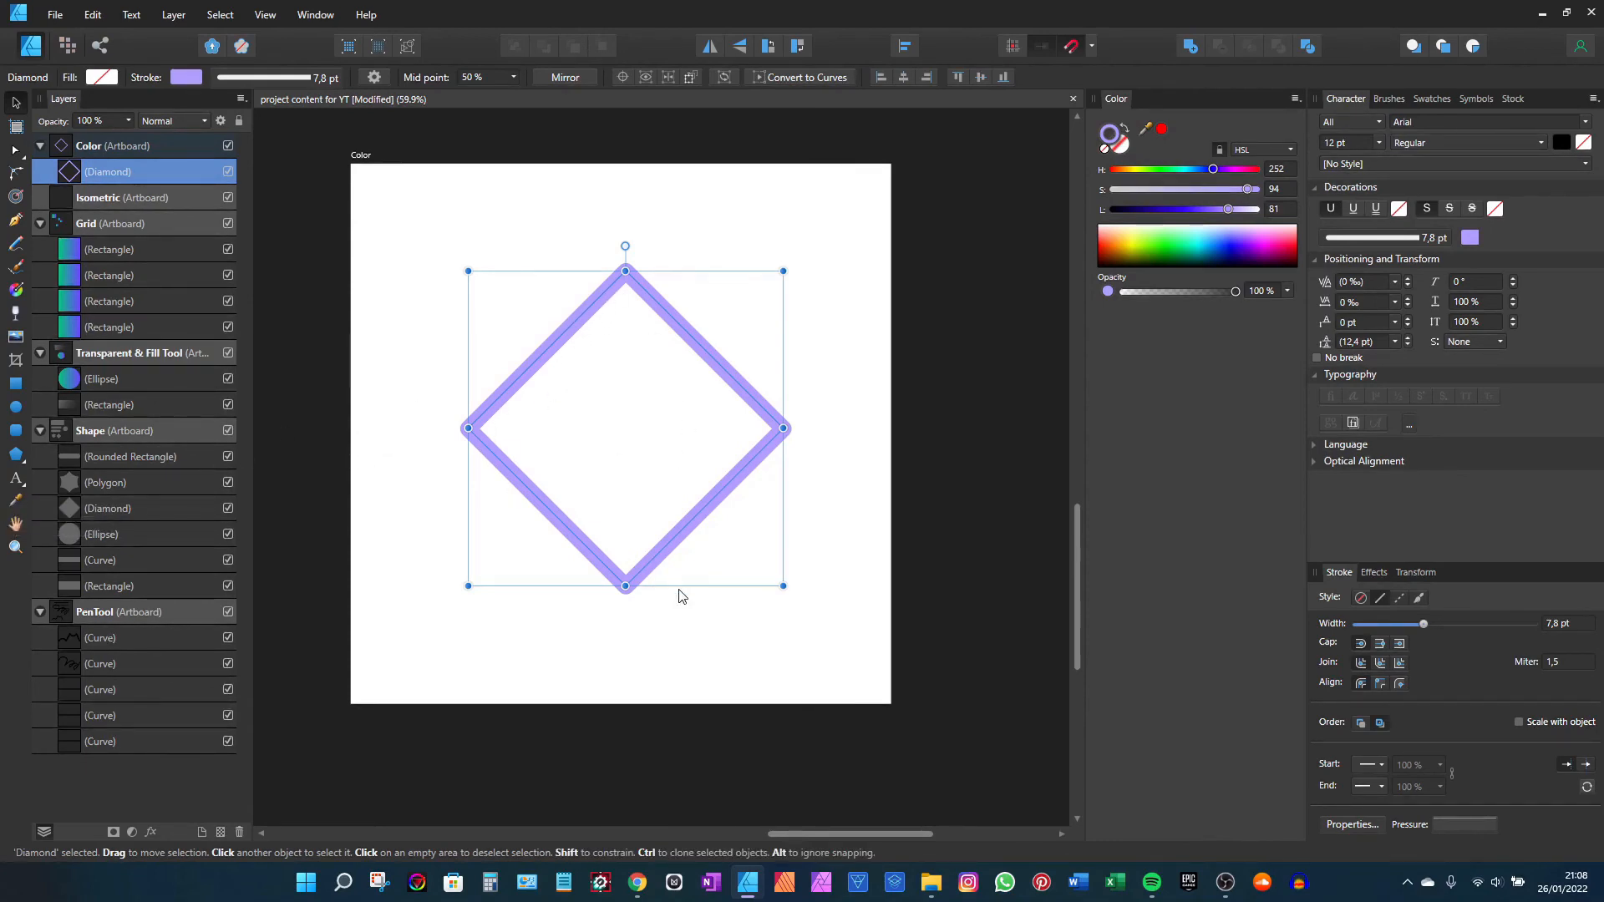
Step: Sample the green at the gradient circle's left edge with the Color Picker and apply it to the diamond's stroke
{"action": "left_click", "coordinate": [17, 503]}
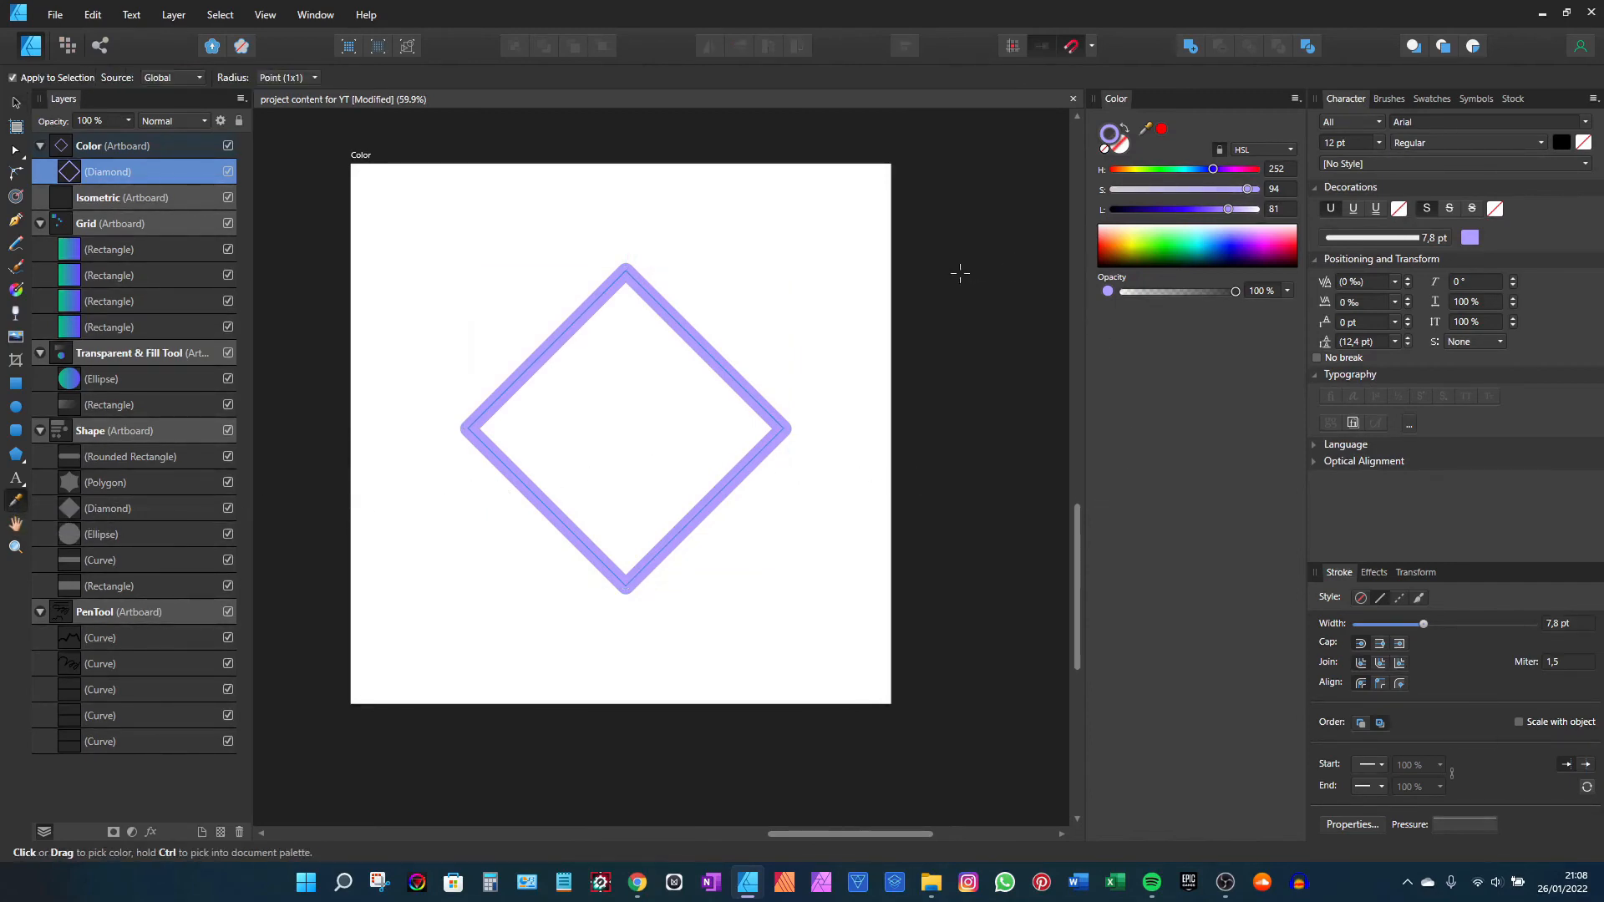
{"action": "left_click_drag", "start_coordinate": [453, 412], "coordinate": [668, 552]}
{"action": "scroll", "coordinate": [510, 412], "scroll_direction": "down", "scroll_amount": 2}
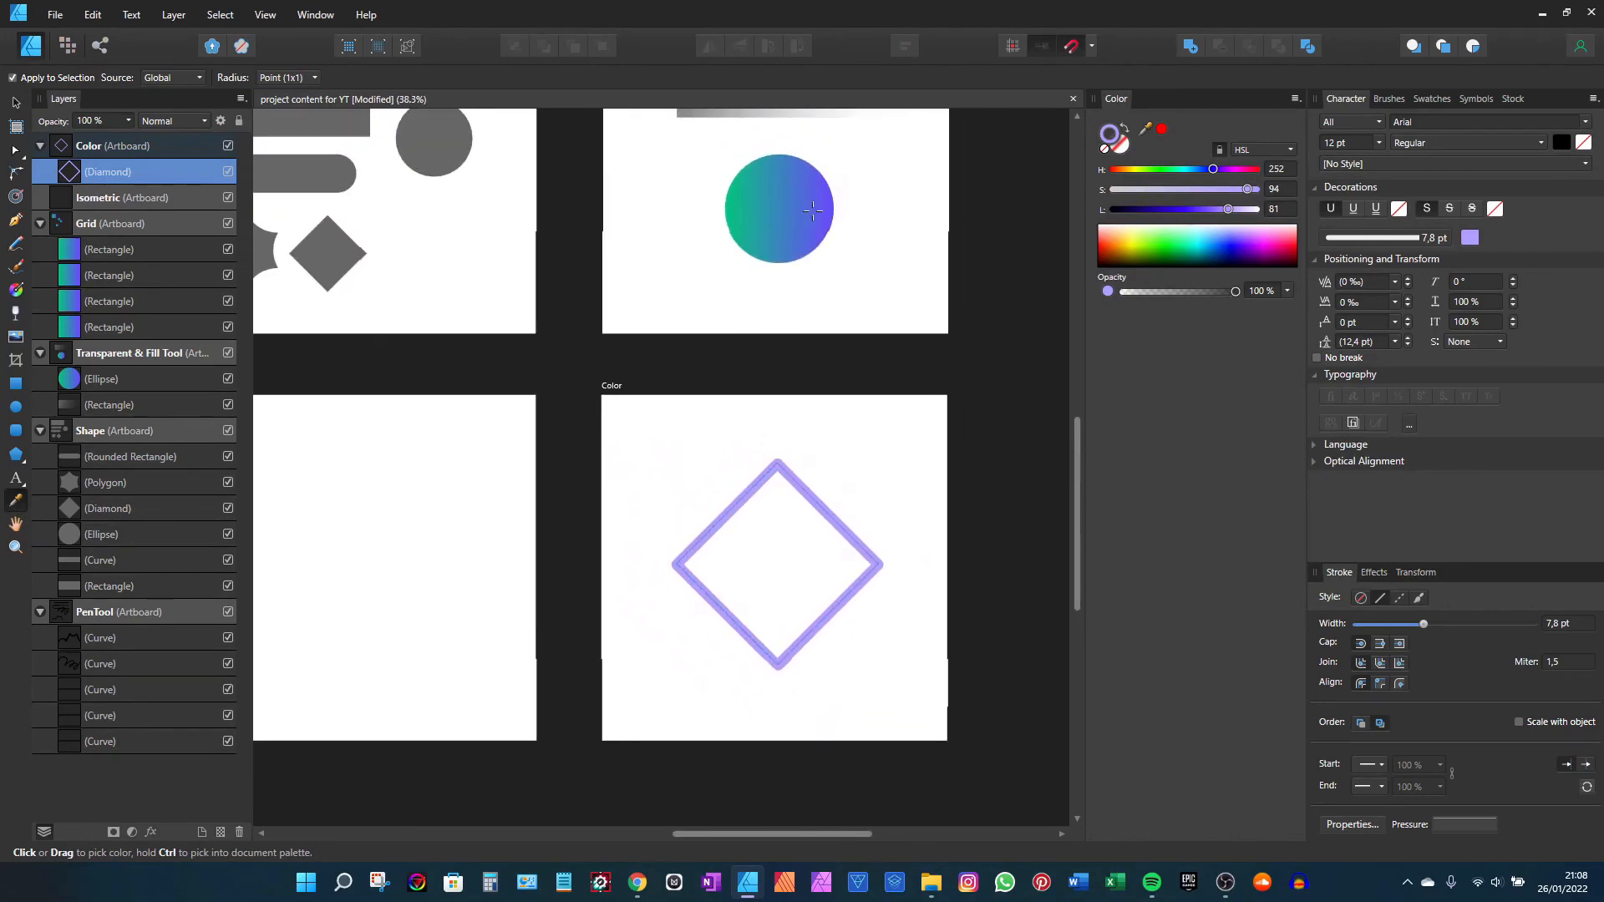
{"action": "scroll", "coordinate": [962, 289], "scroll_direction": "up", "scroll_amount": 2}
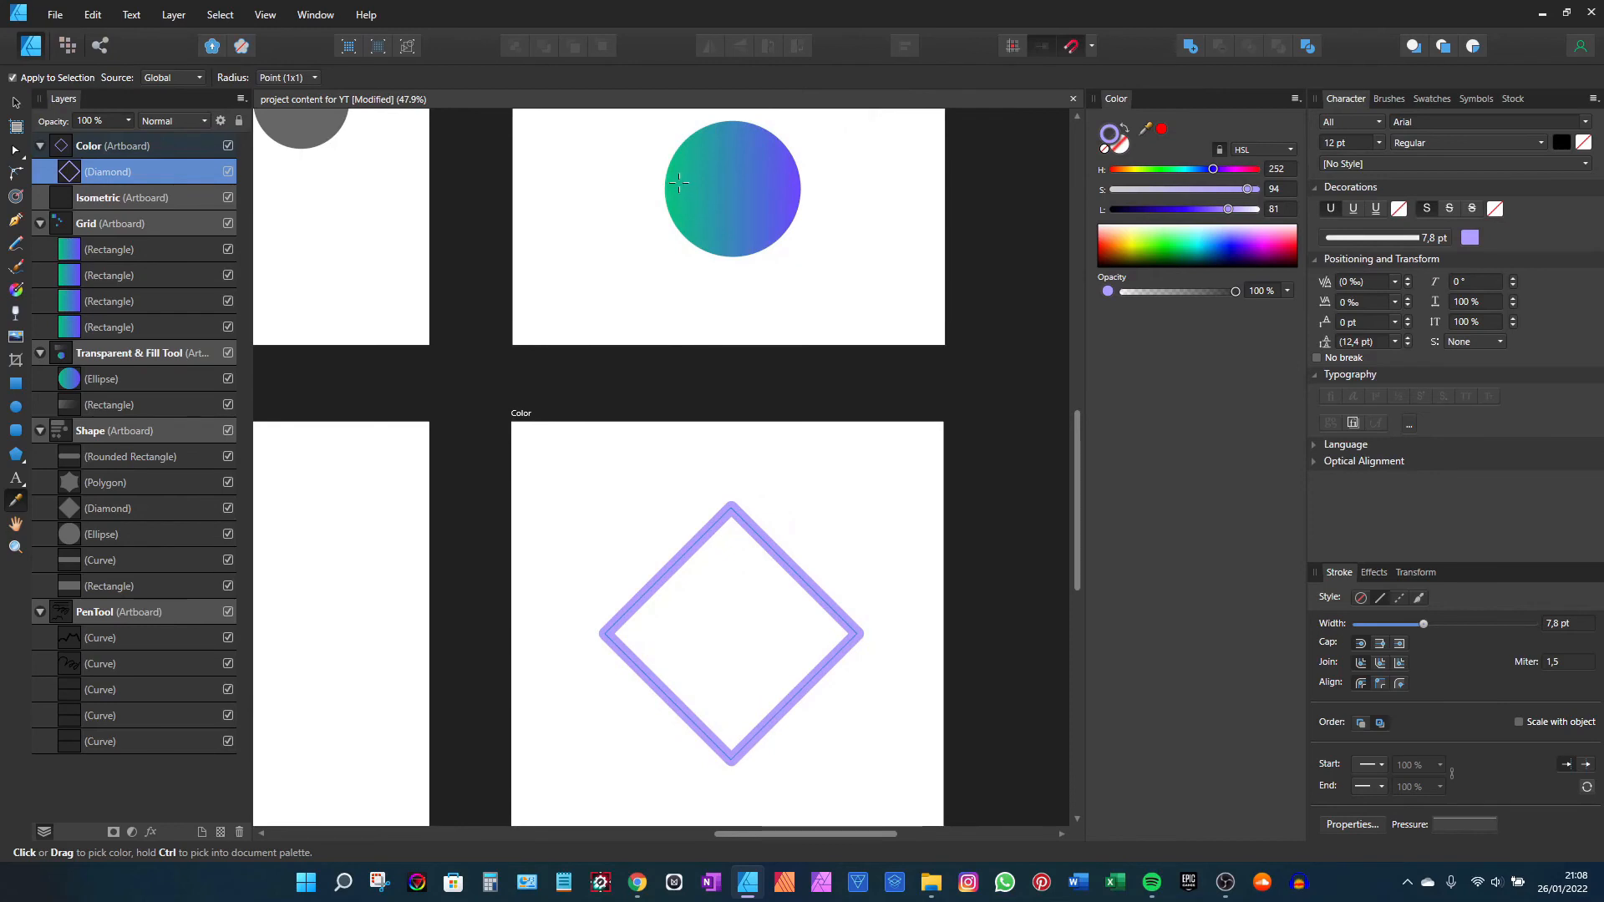
{"action": "left_click", "coordinate": [675, 187]}
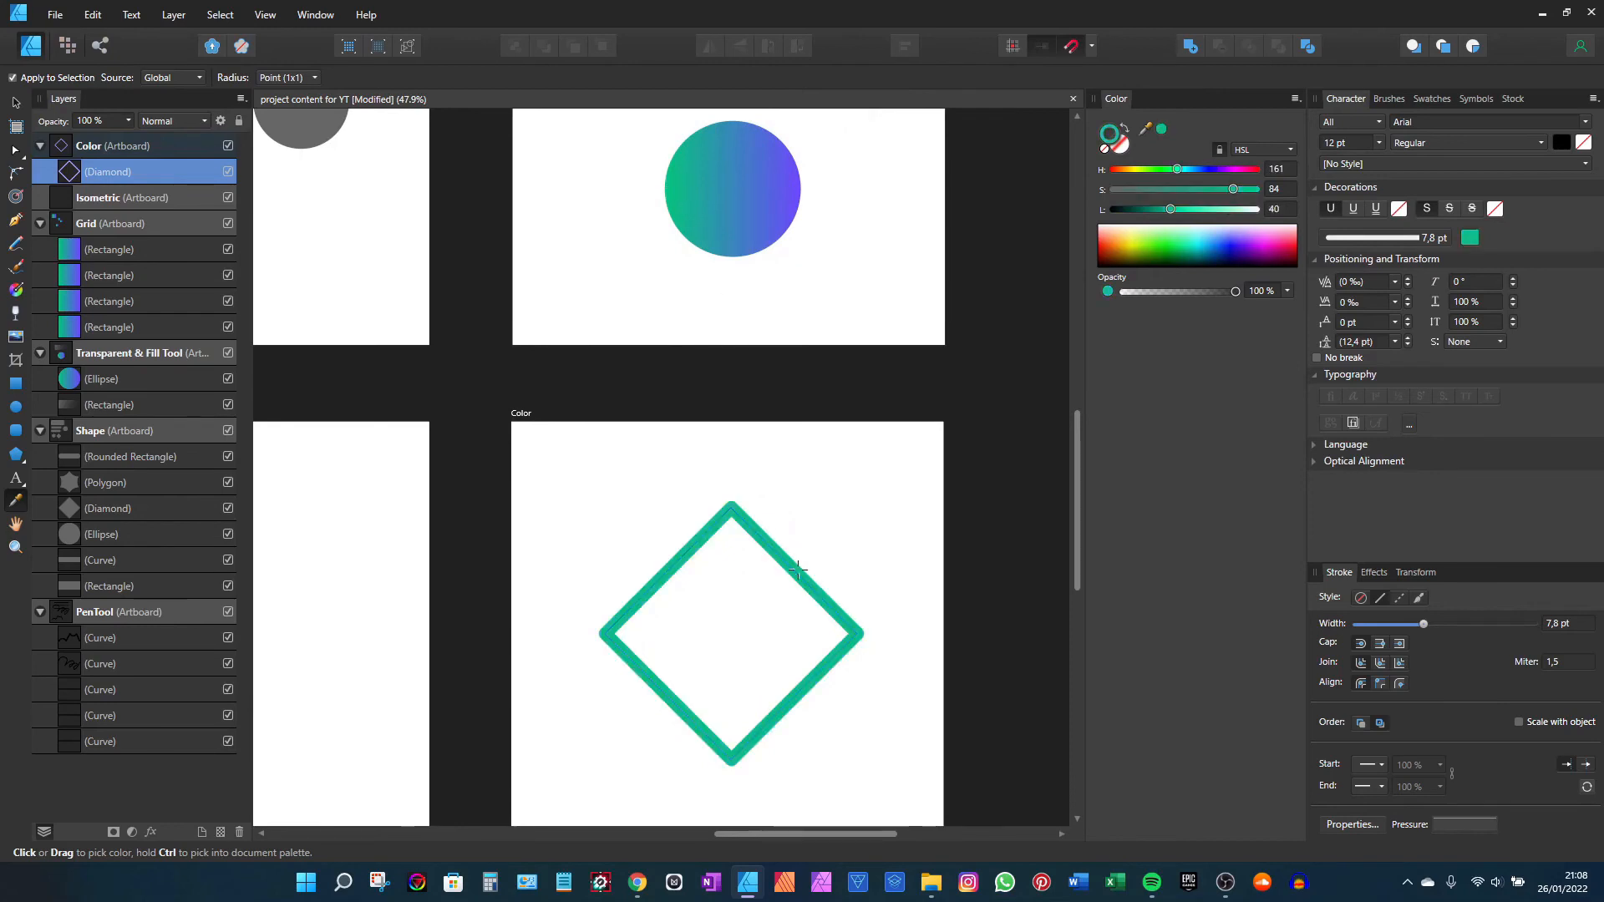
{"action": "scroll", "coordinate": [759, 422], "scroll_direction": "up", "scroll_amount": 3}
{"action": "left_click_drag", "start_coordinate": [762, 339], "coordinate": [772, 353]}
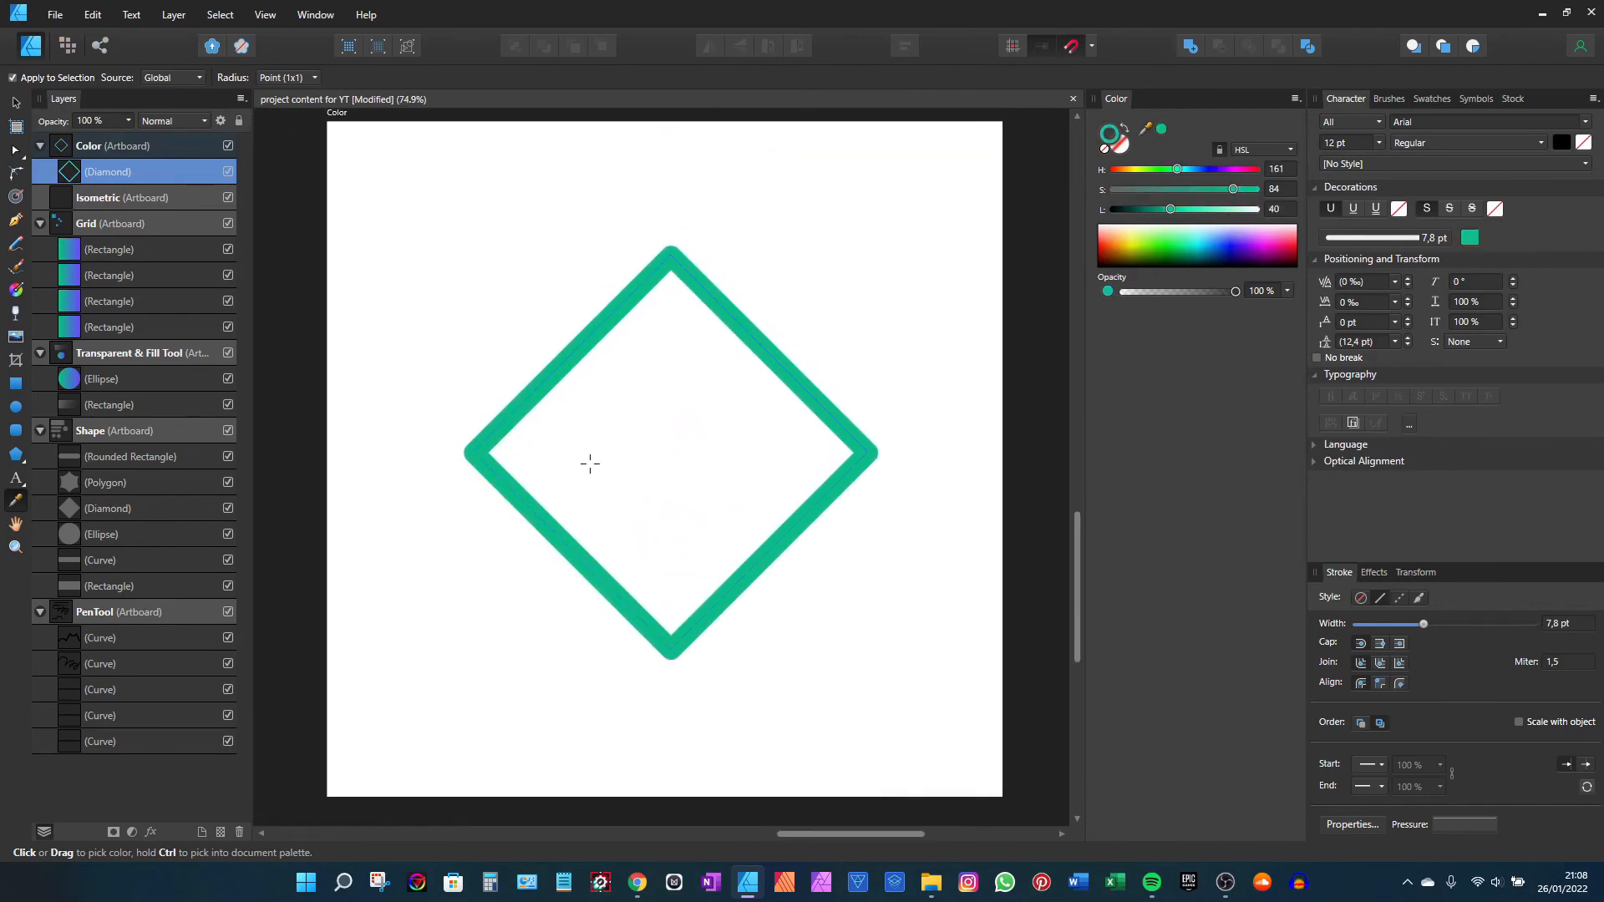
Step: Sample the blue at the gradient circle's centre for the diamond's stroke, replace it with the teal nearer the circle's left edge, and deselect the diamond
{"action": "scroll", "coordinate": [737, 436], "scroll_direction": "down", "scroll_amount": 1}
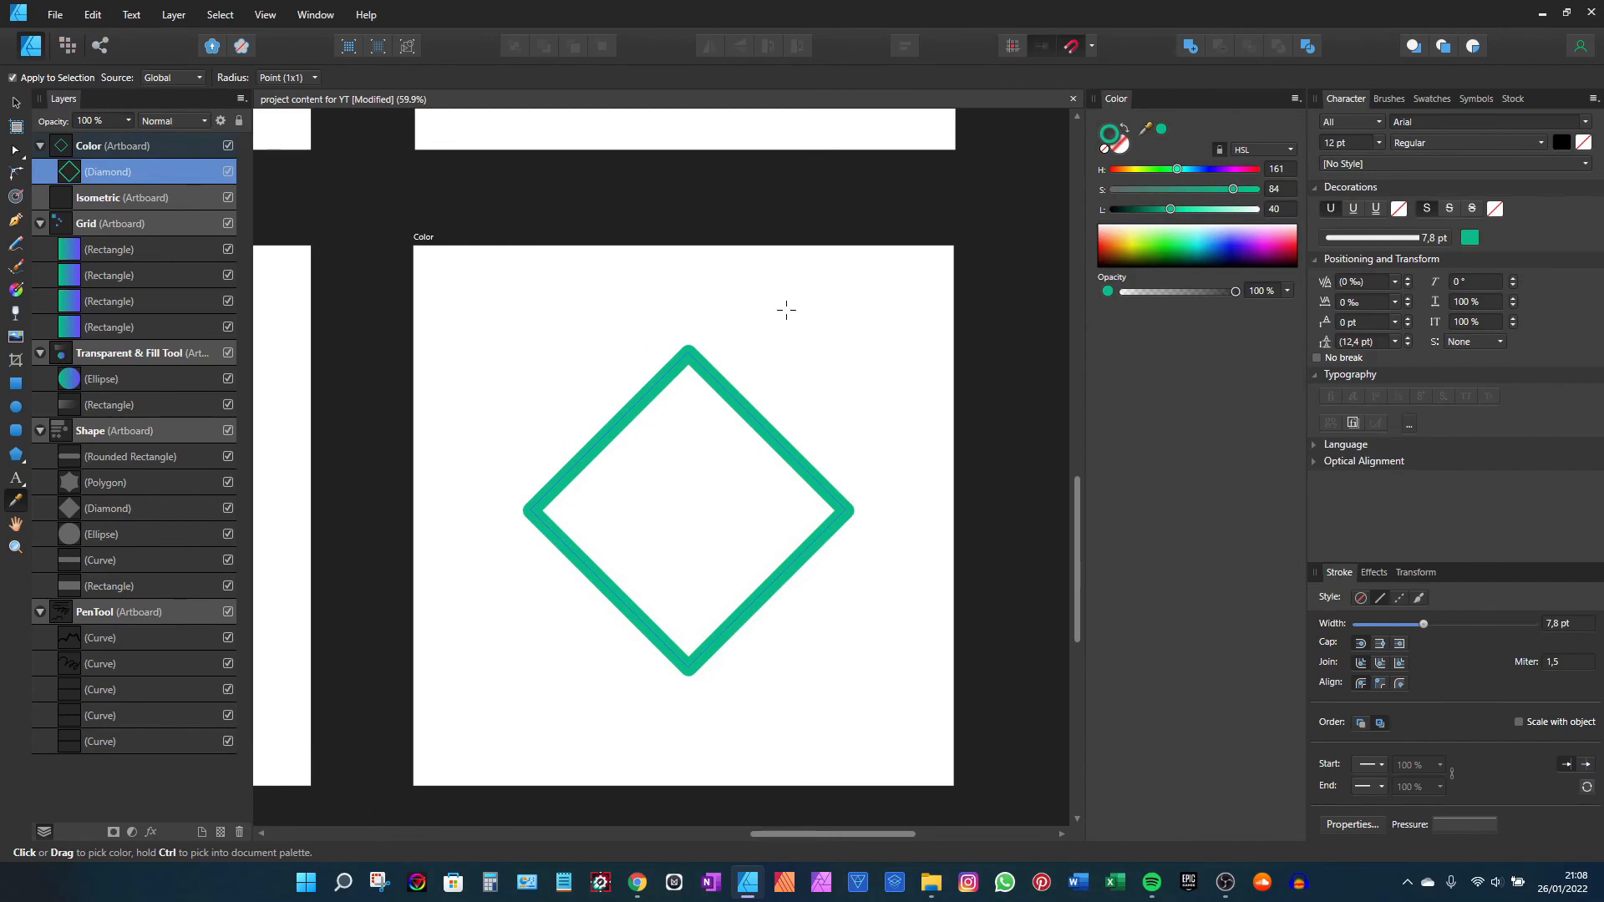
{"action": "left_click_drag", "start_coordinate": [786, 314], "coordinate": [775, 462]}
{"action": "scroll", "coordinate": [777, 354], "scroll_direction": "down", "scroll_amount": 1}
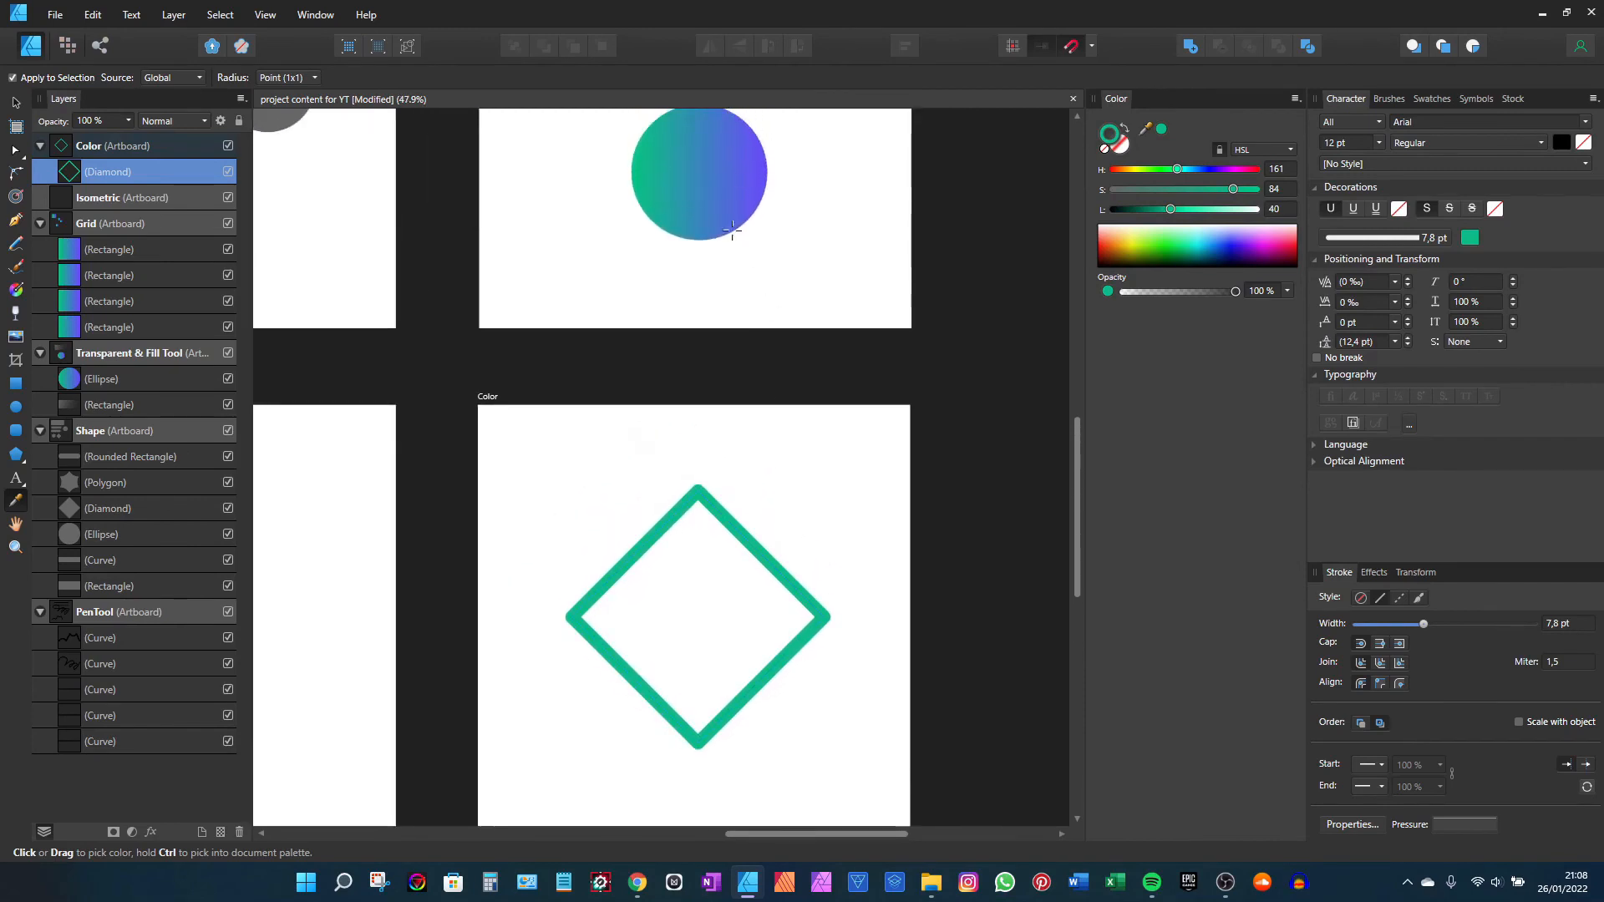
{"action": "left_click", "coordinate": [695, 171]}
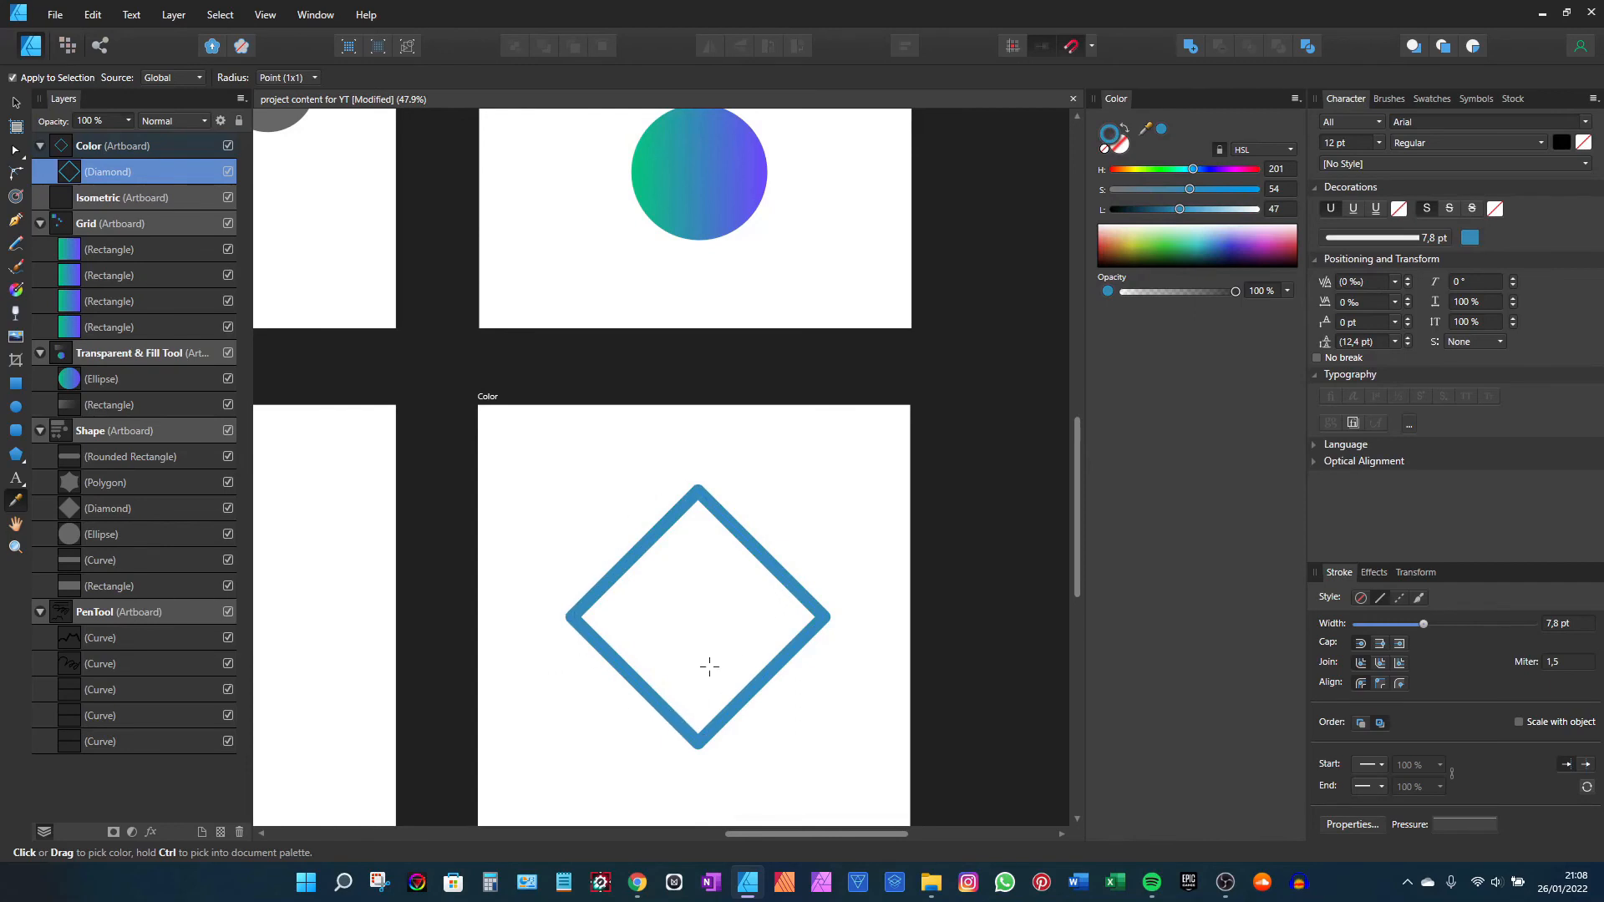
{"action": "left_click", "coordinate": [657, 171]}
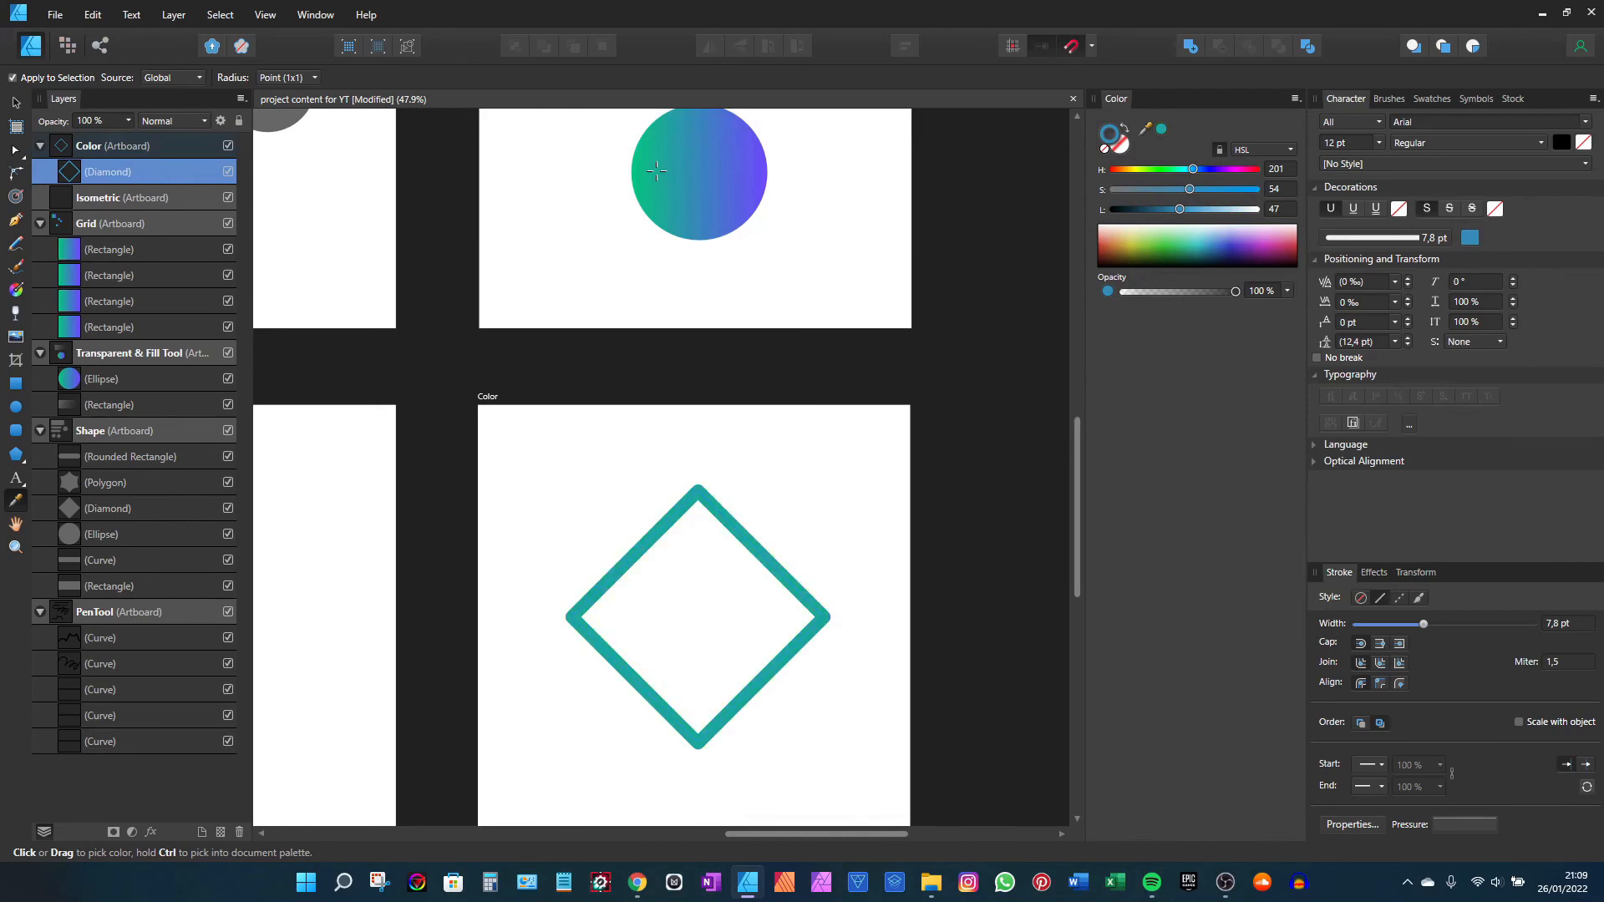
{"action": "scroll", "coordinate": [655, 580], "scroll_direction": "up", "scroll_amount": 2}
{"action": "left_click_drag", "start_coordinate": [653, 572], "coordinate": [652, 525]}
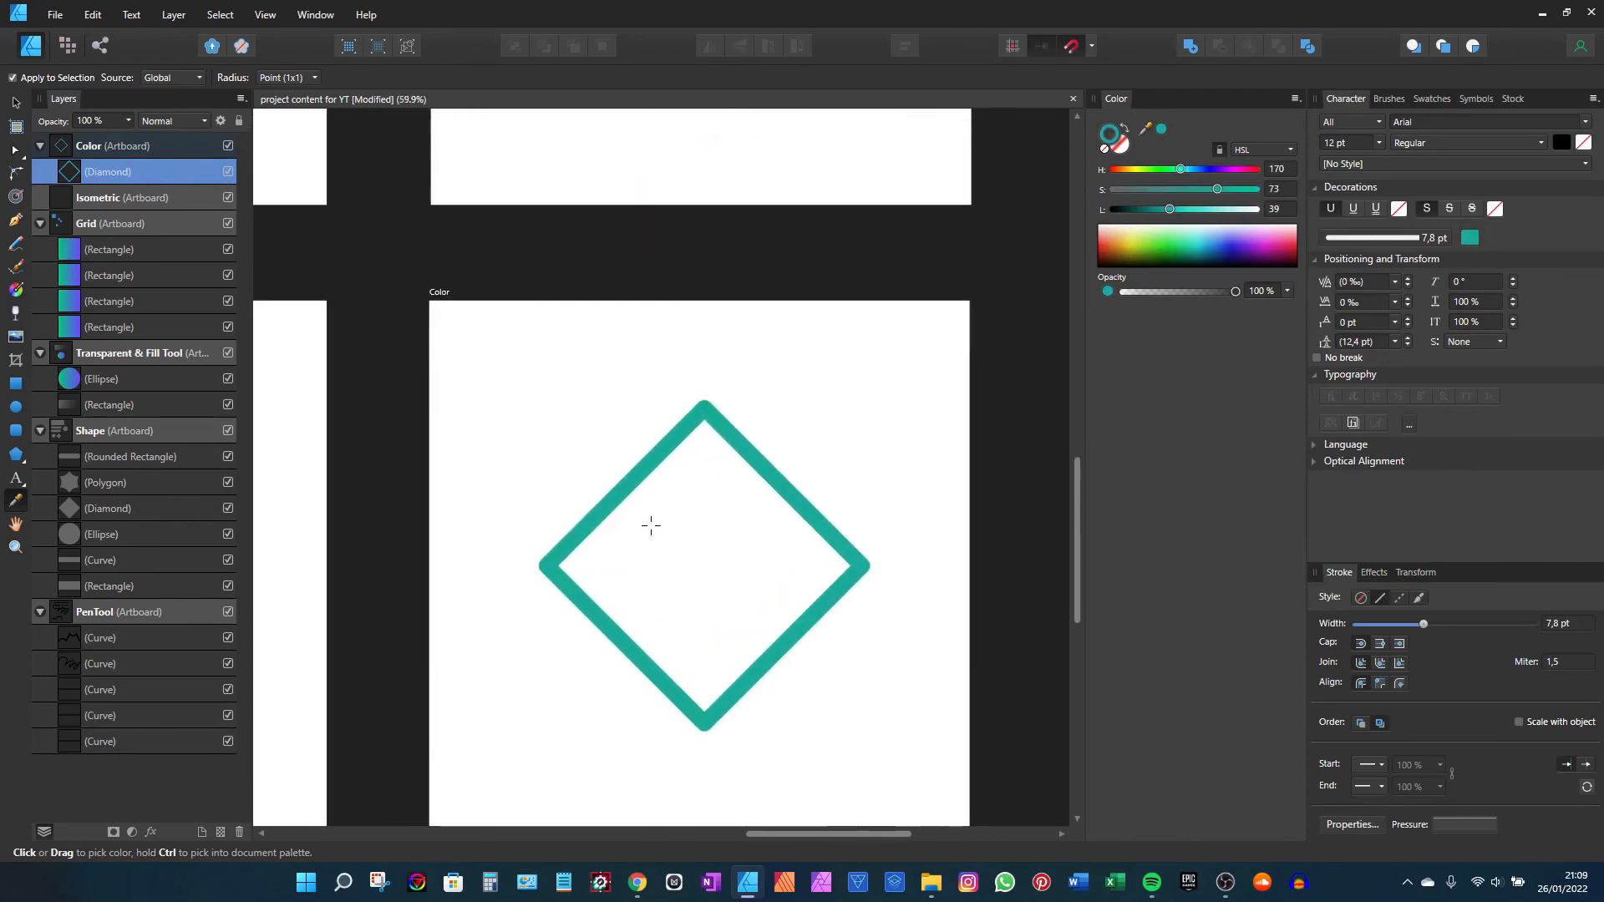
{"action": "left_click", "coordinate": [16, 102]}
{"action": "scroll", "coordinate": [617, 173], "scroll_direction": "down", "scroll_amount": 1}
{"action": "left_click", "coordinate": [914, 354]}
Step: Collapse the Color, Grid, Transparent & Fill Tool, Shape and PenTool artboards in the layer list
{"action": "scroll", "coordinate": [592, 337], "scroll_direction": "down", "scroll_amount": 1}
{"action": "scroll", "coordinate": [592, 335], "scroll_direction": "down", "scroll_amount": 3}
{"action": "left_click_drag", "start_coordinate": [594, 338], "coordinate": [884, 522]}
{"action": "scroll", "coordinate": [841, 513], "scroll_direction": "up", "scroll_amount": 1}
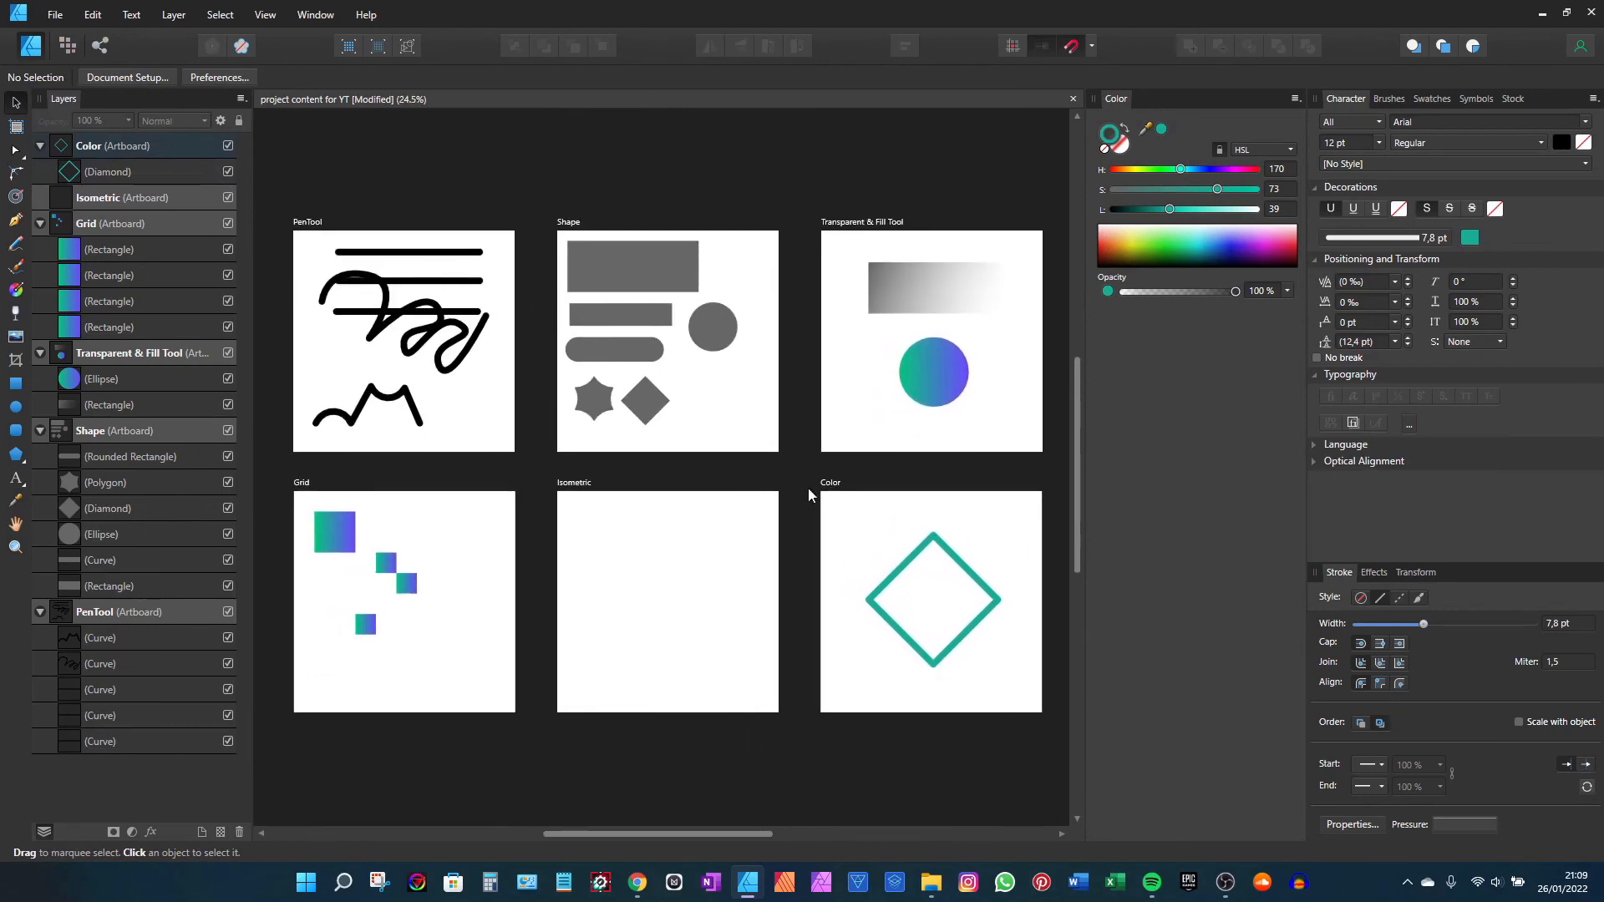
{"action": "left_click", "coordinate": [39, 147]}
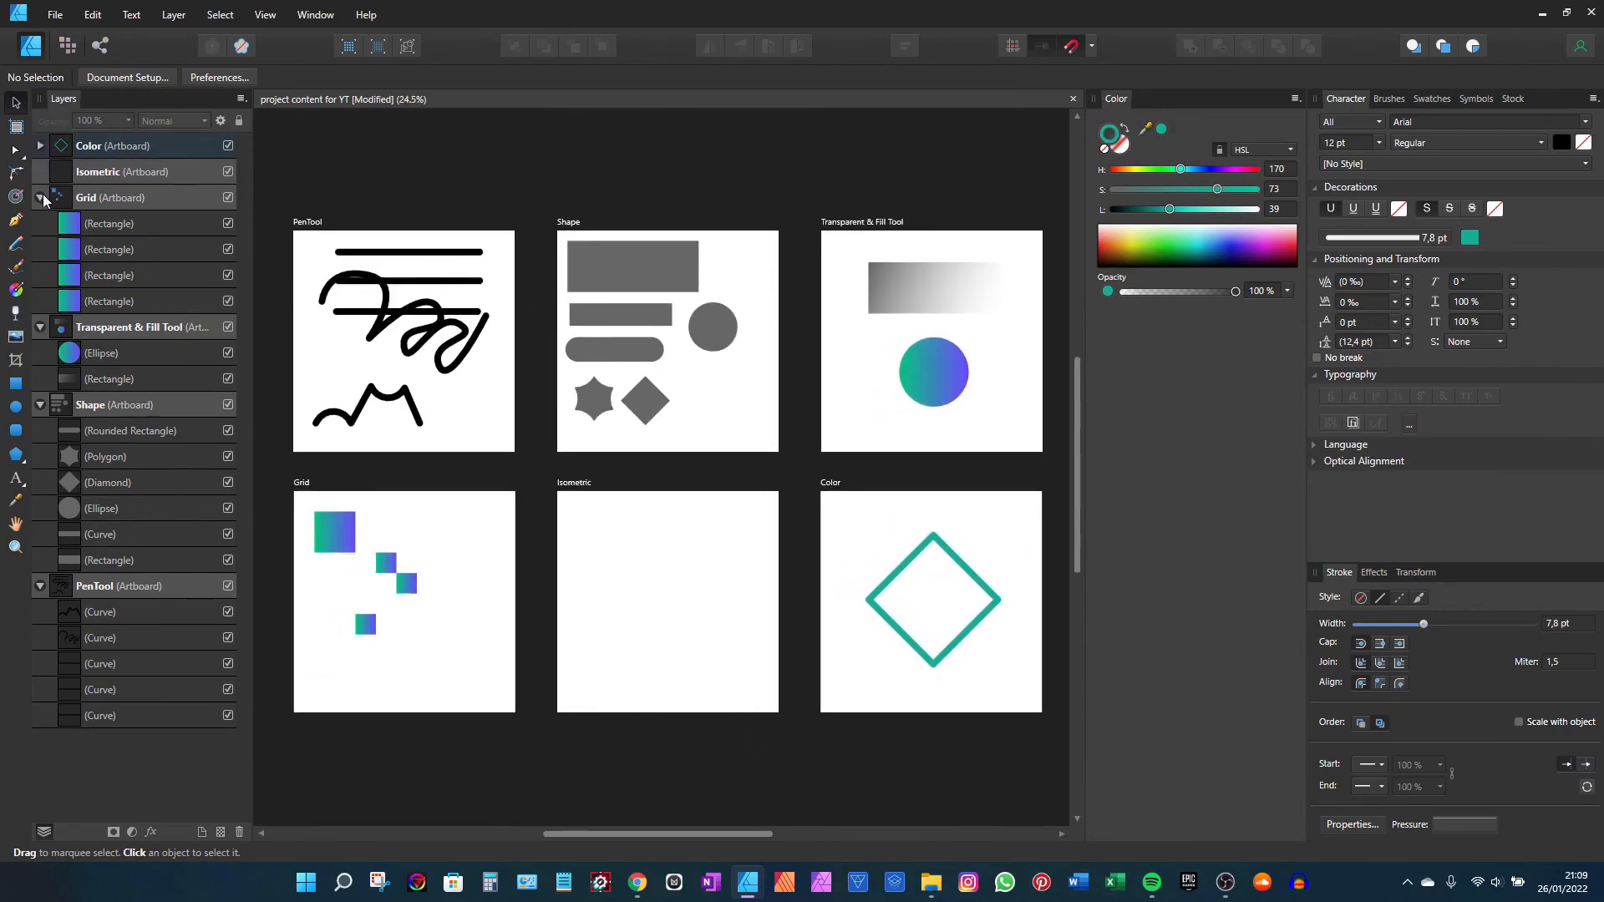
{"action": "left_click", "coordinate": [39, 197]}
{"action": "left_click", "coordinate": [40, 223]}
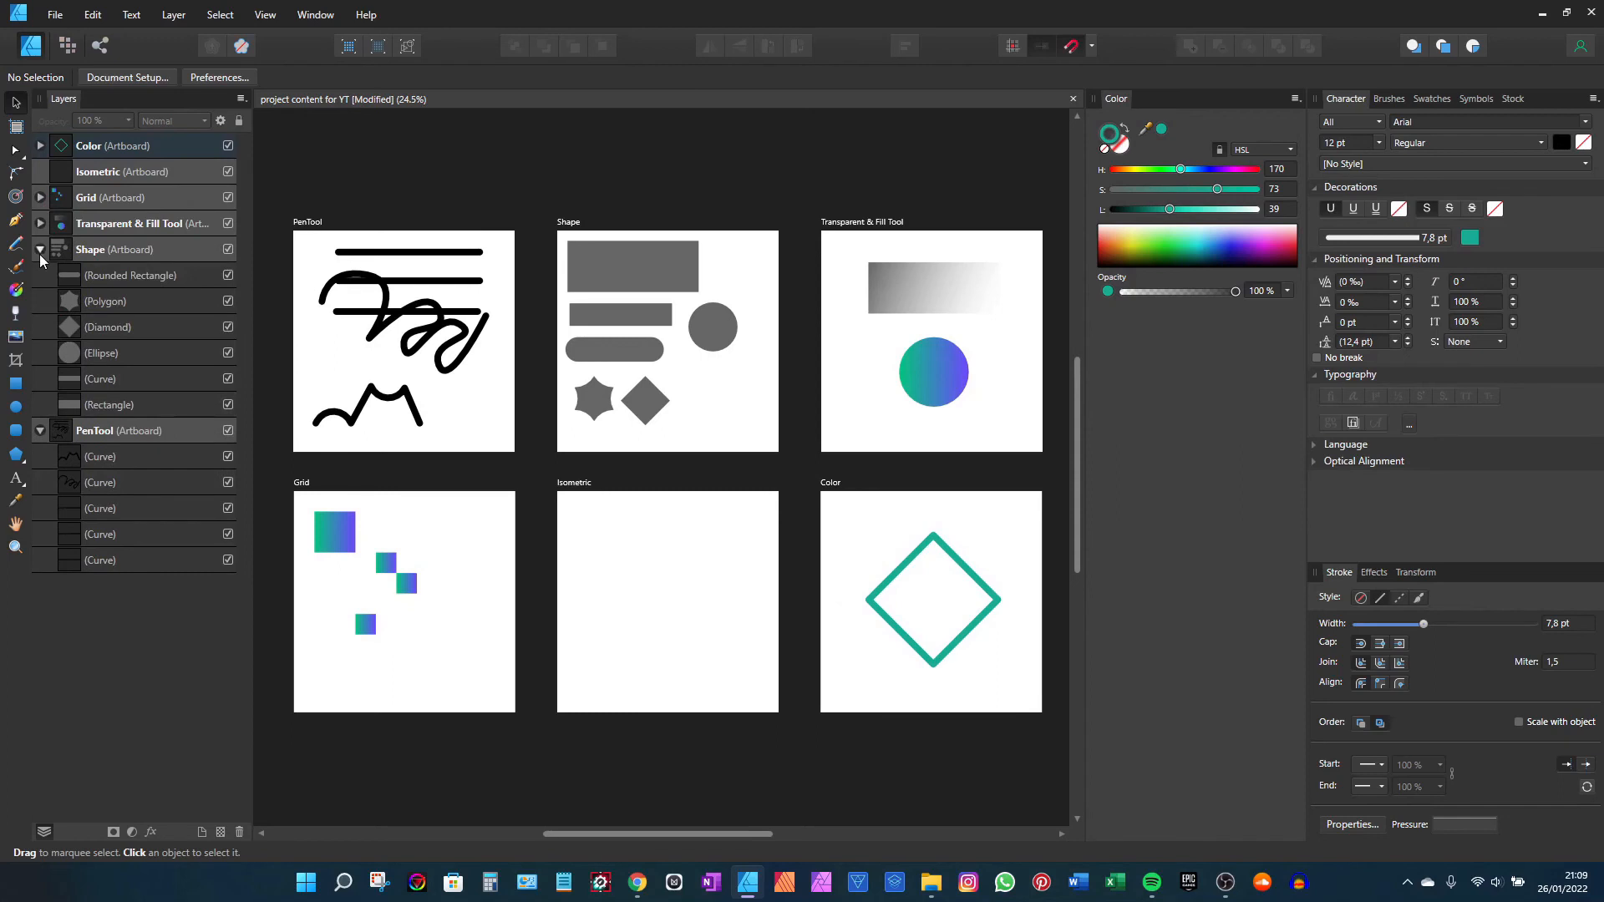
{"action": "left_click", "coordinate": [39, 250]}
{"action": "left_click", "coordinate": [39, 275]}
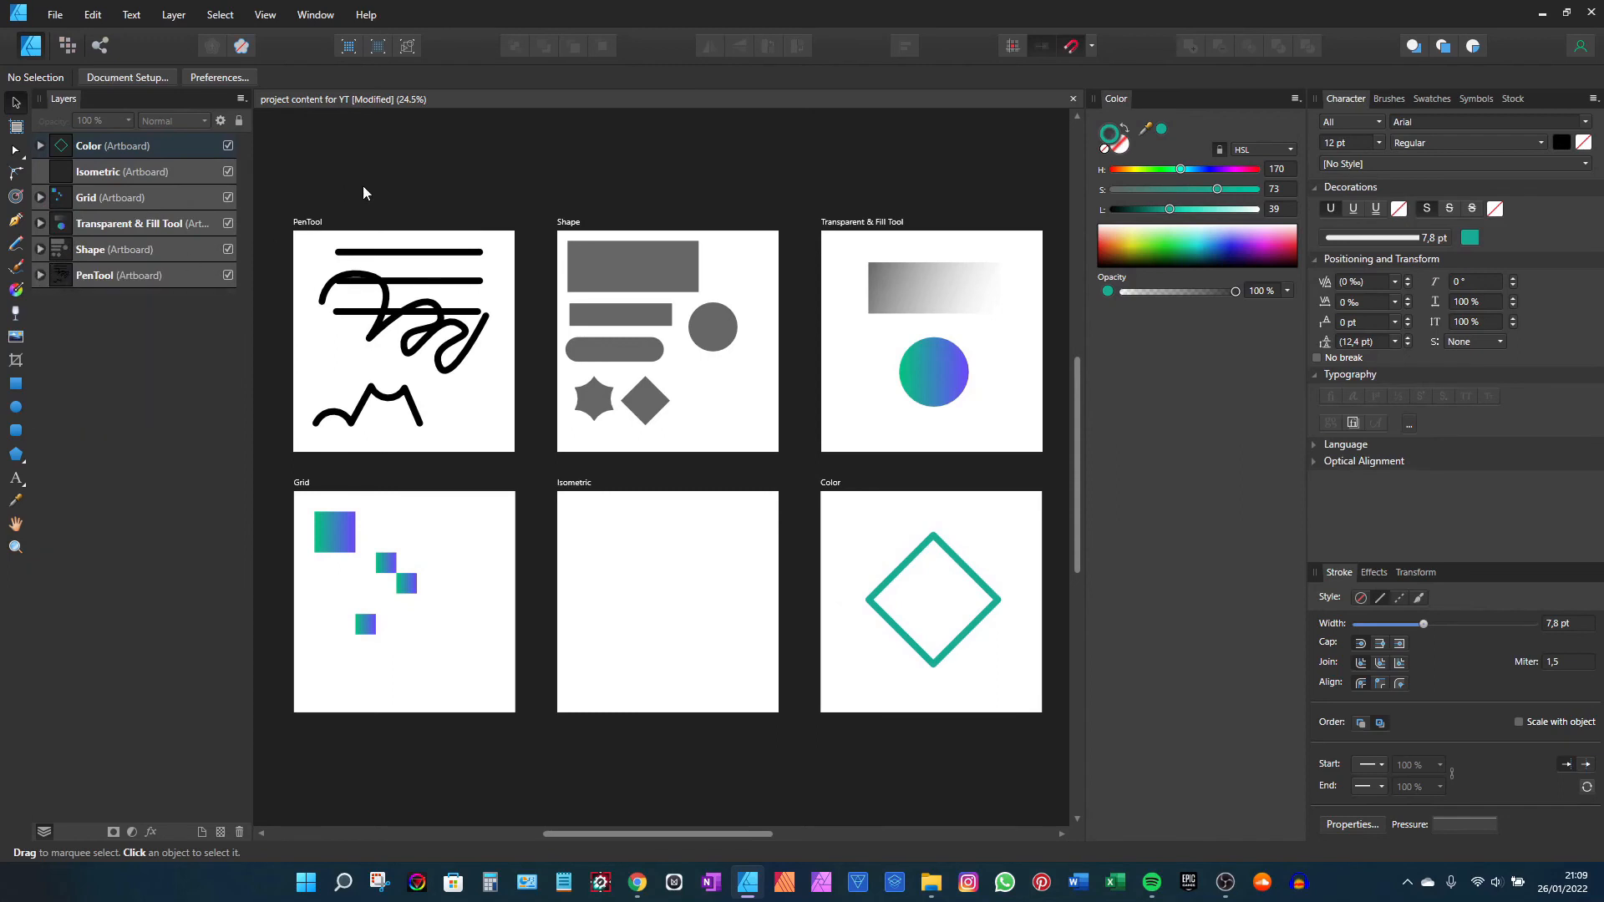
{"action": "scroll", "coordinate": [362, 185], "scroll_direction": "down", "scroll_amount": 2}
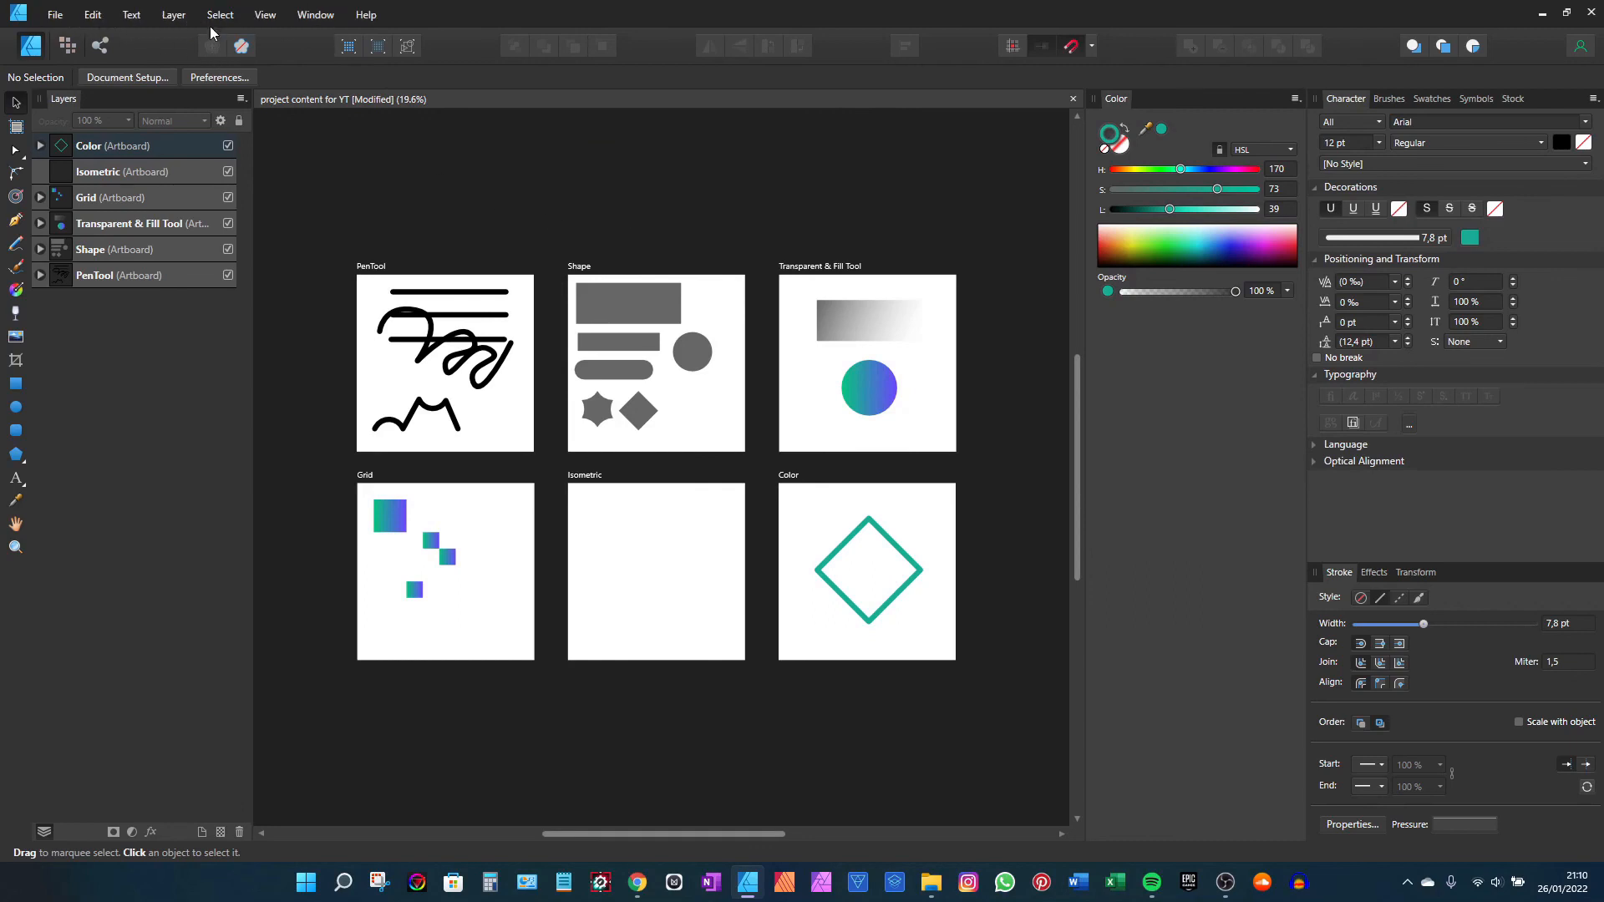
{"action": "left_click_drag", "start_coordinate": [611, 218], "coordinate": [615, 235]}
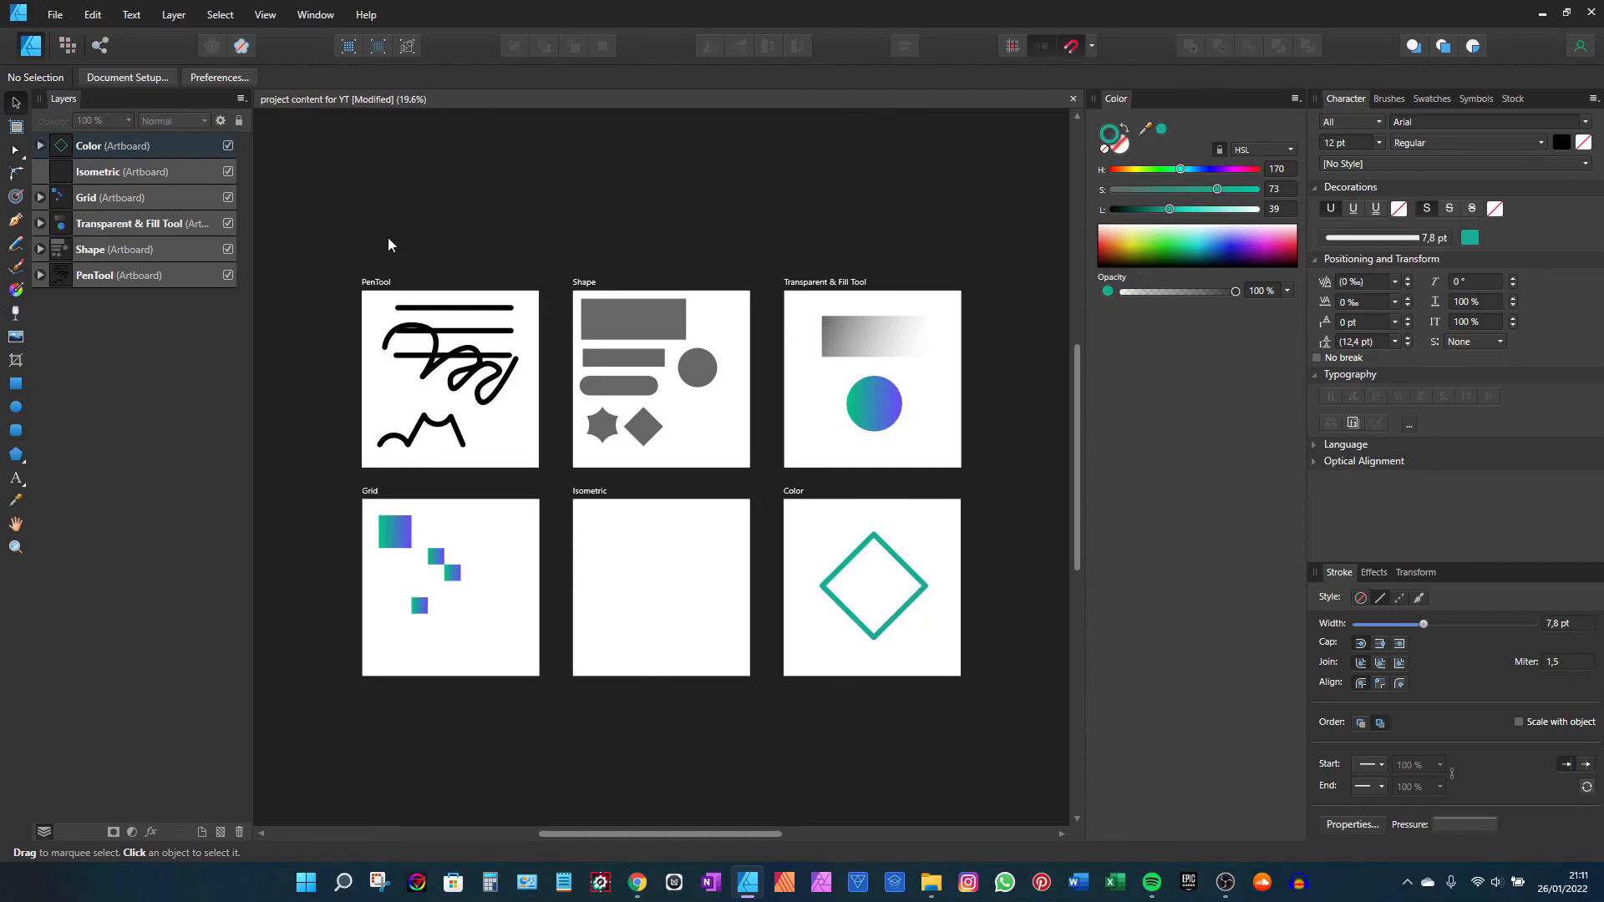
{"action": "key", "text": "c"}
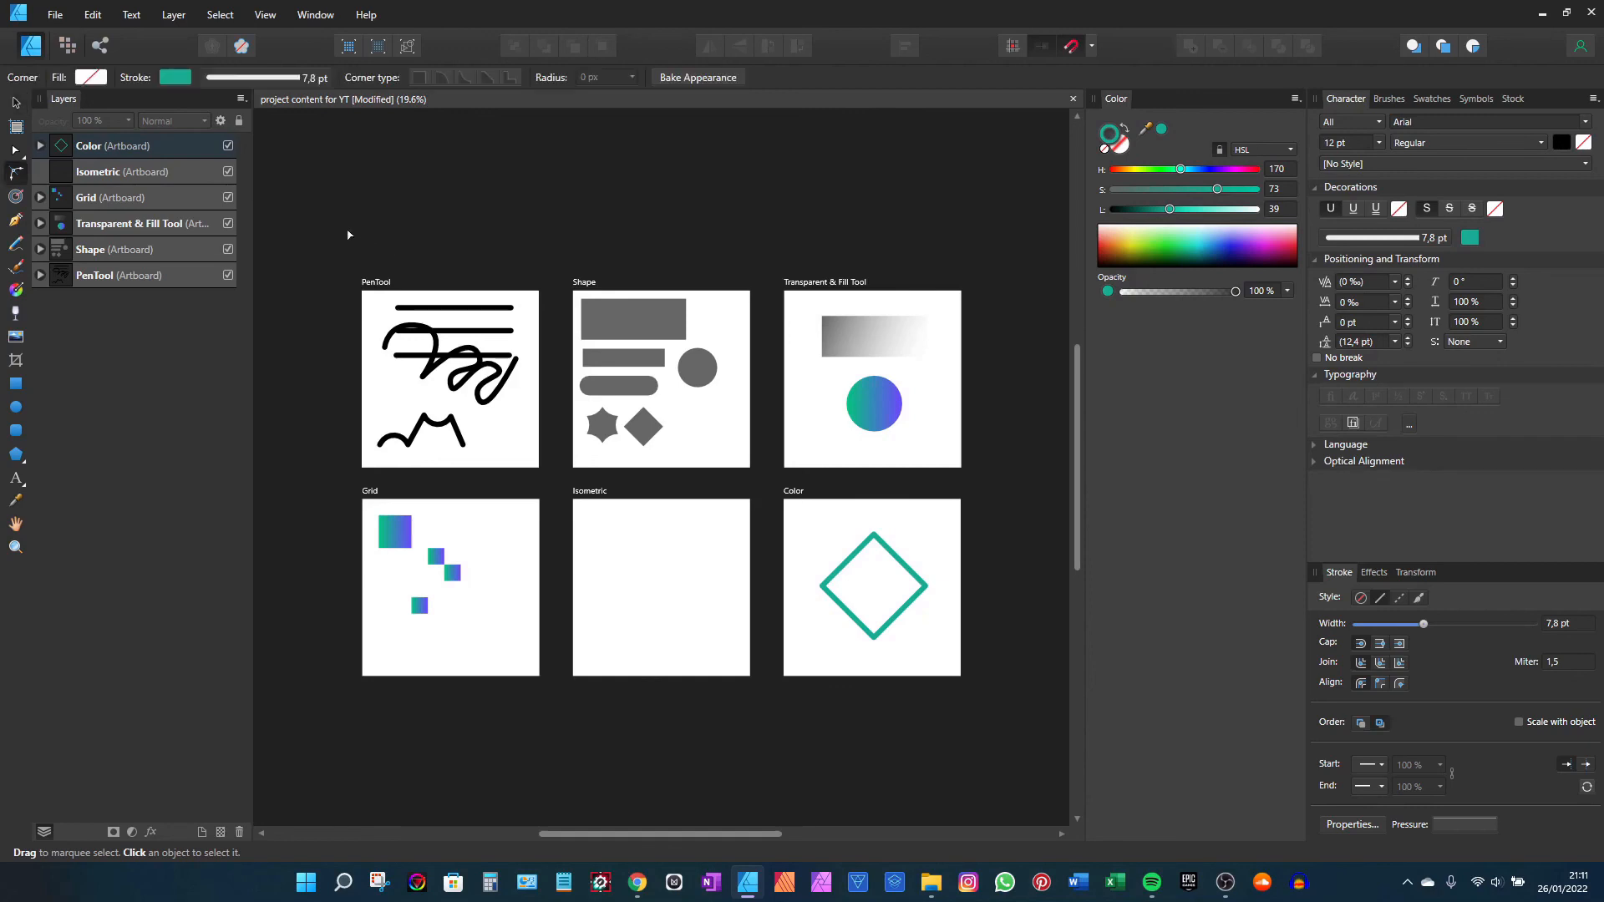
{"action": "left_click", "coordinate": [16, 102]}
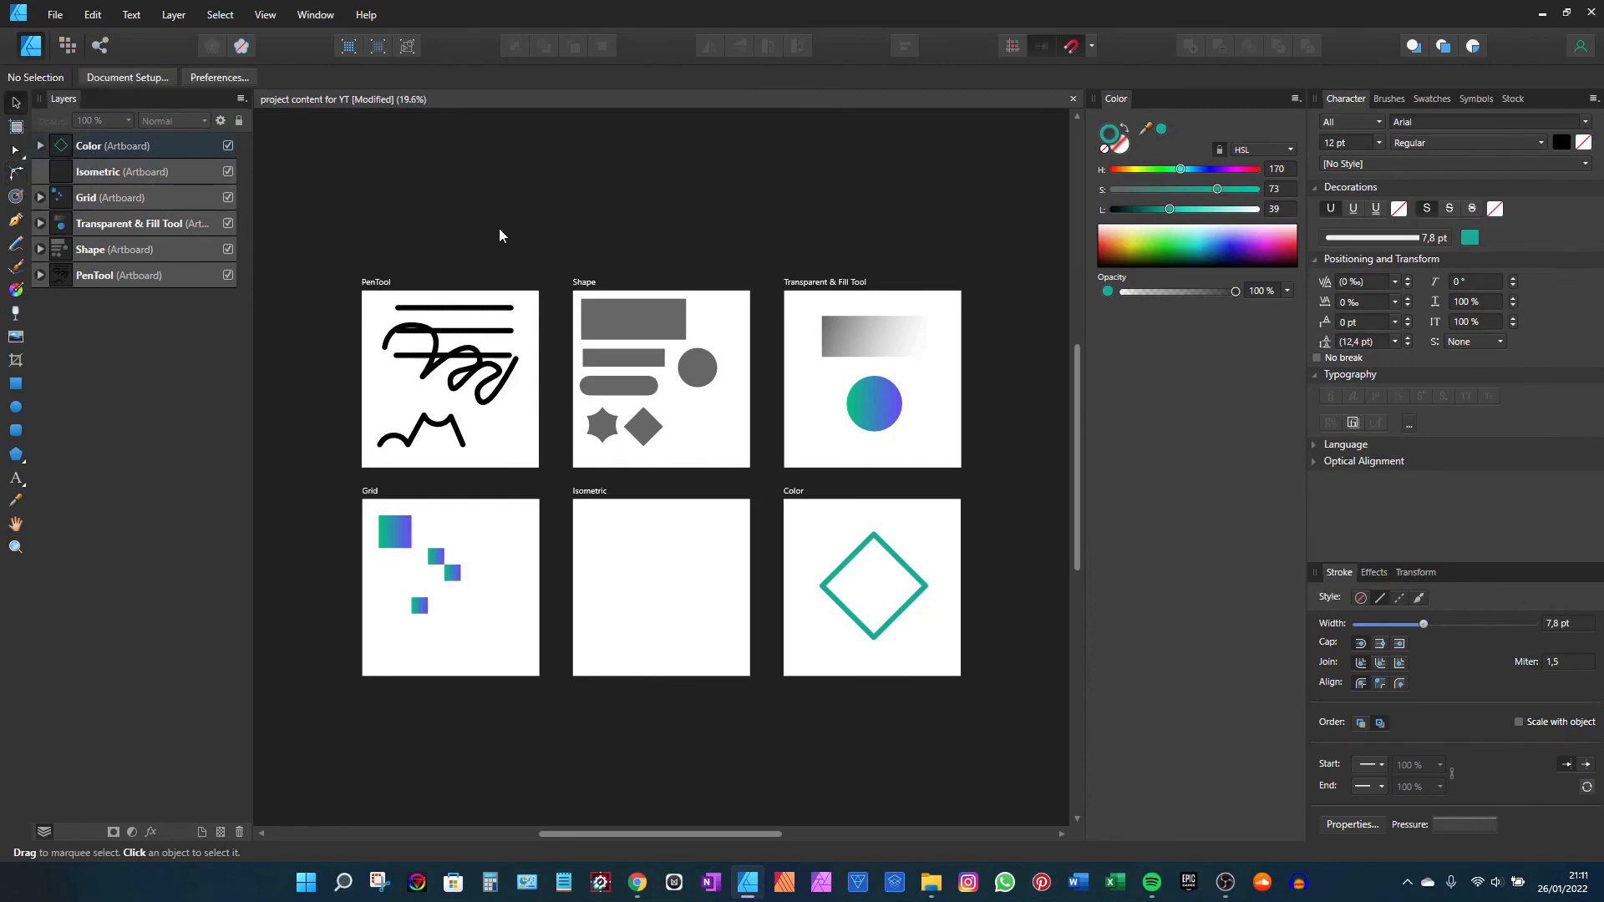
{"action": "scroll", "coordinate": [501, 231], "scroll_direction": "right", "scroll_amount": 1}
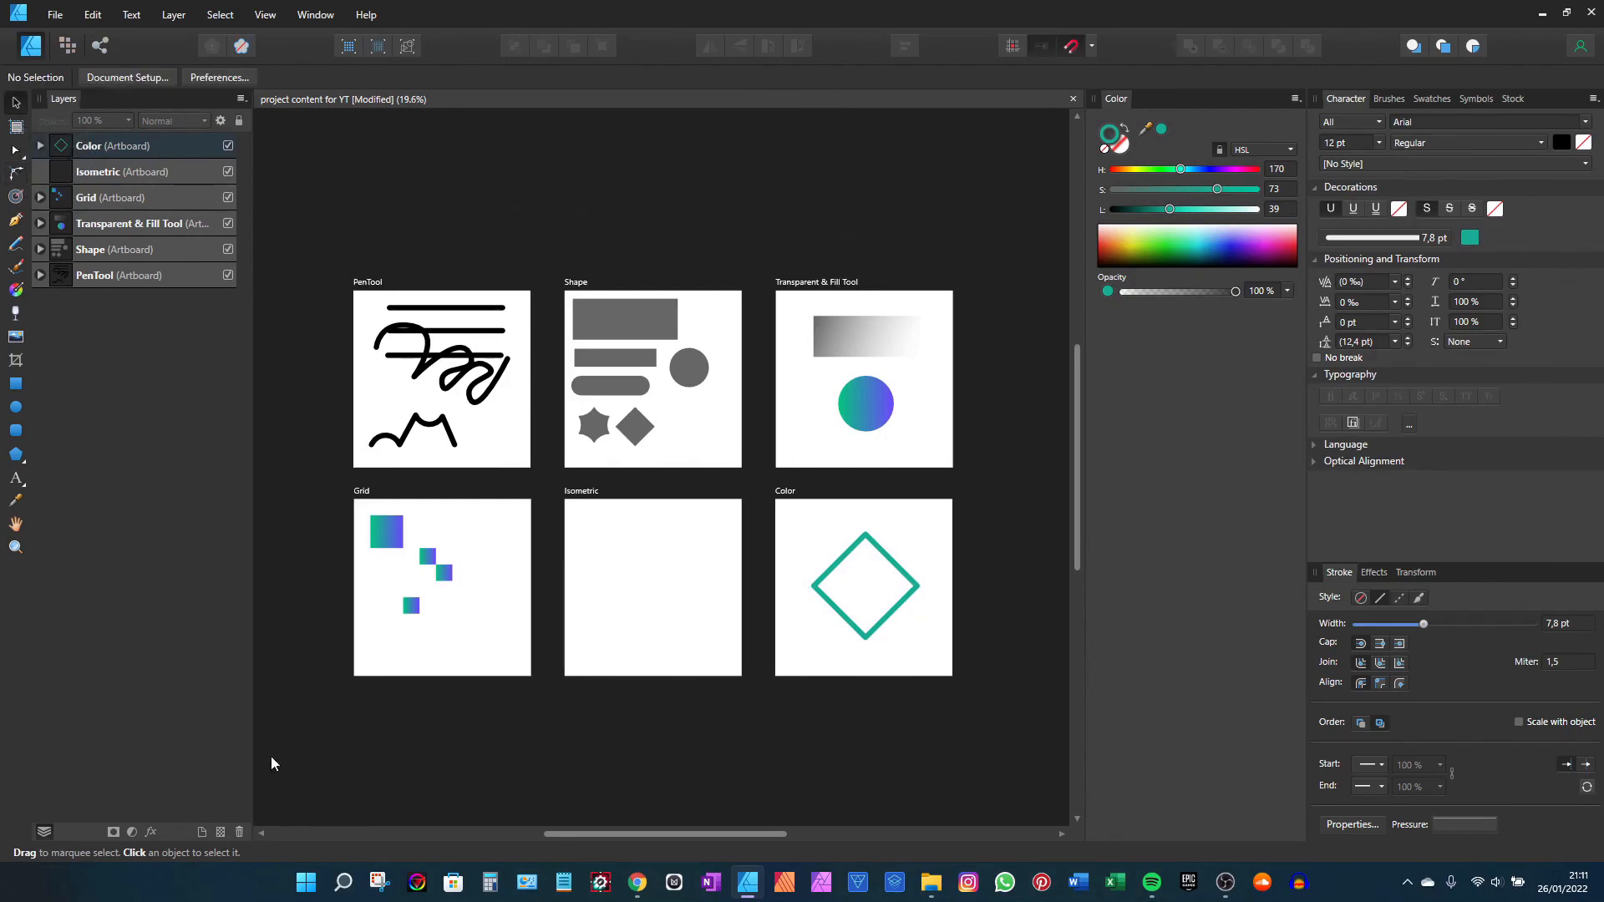